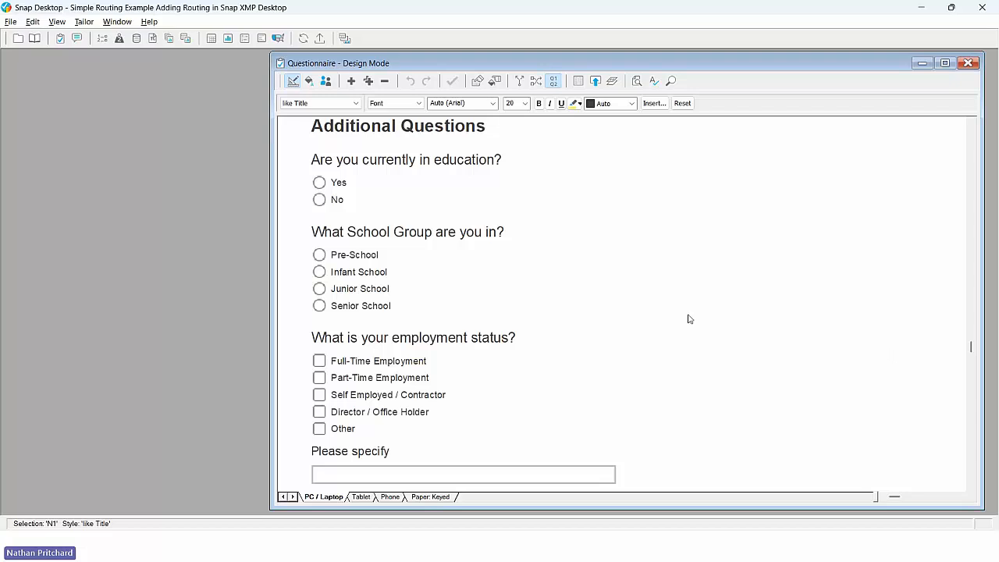
# Examine the routing instruction types available for the "Are you currently in education?" question, closing its routing rules without adding one
pyautogui.click(493, 160)
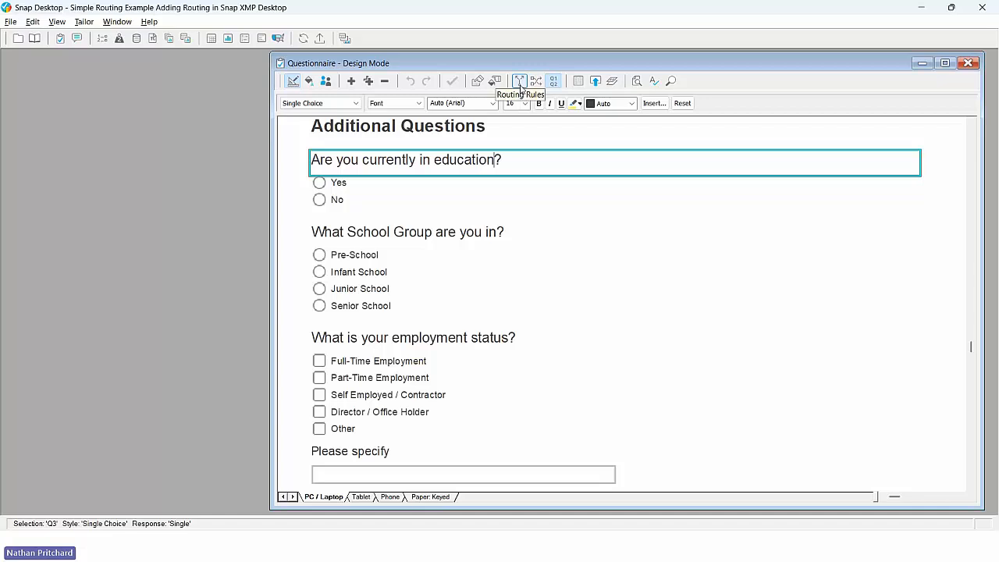
pyautogui.rightClick(520, 158)
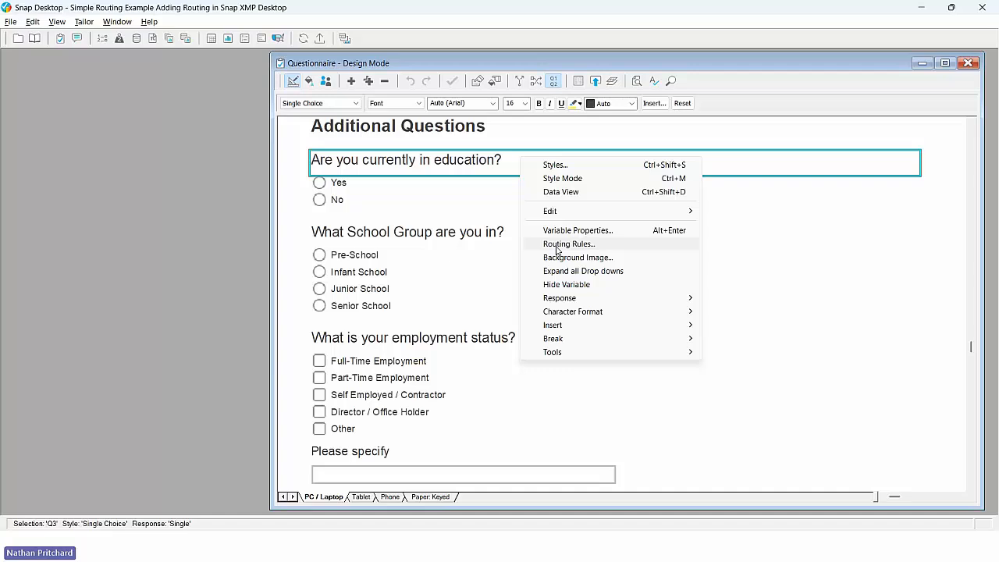
pyautogui.click(557, 247)
pyautogui.moveTo(527, 209); pyautogui.dragTo(704, 159)
pyautogui.click(587, 264)
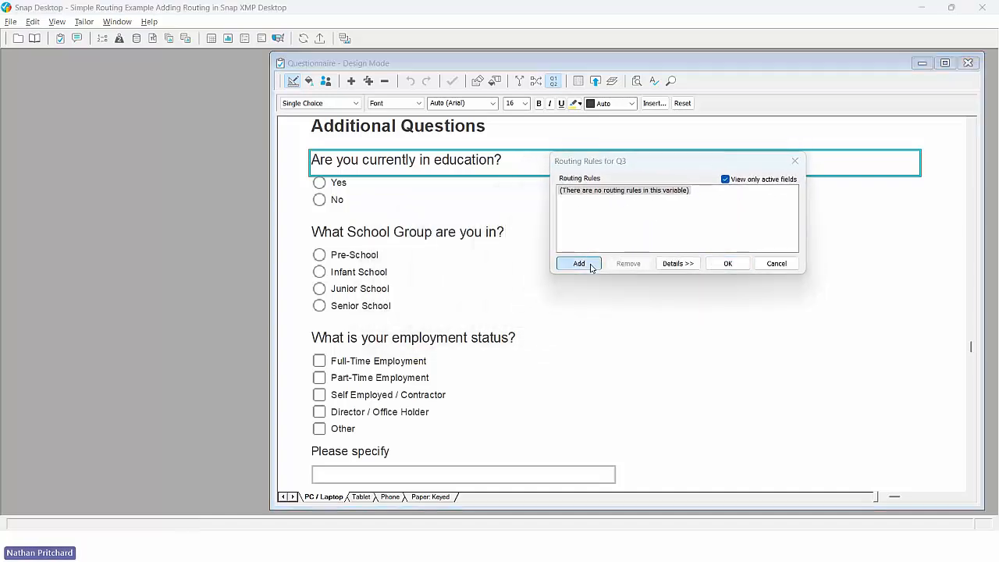
pyautogui.click(745, 205)
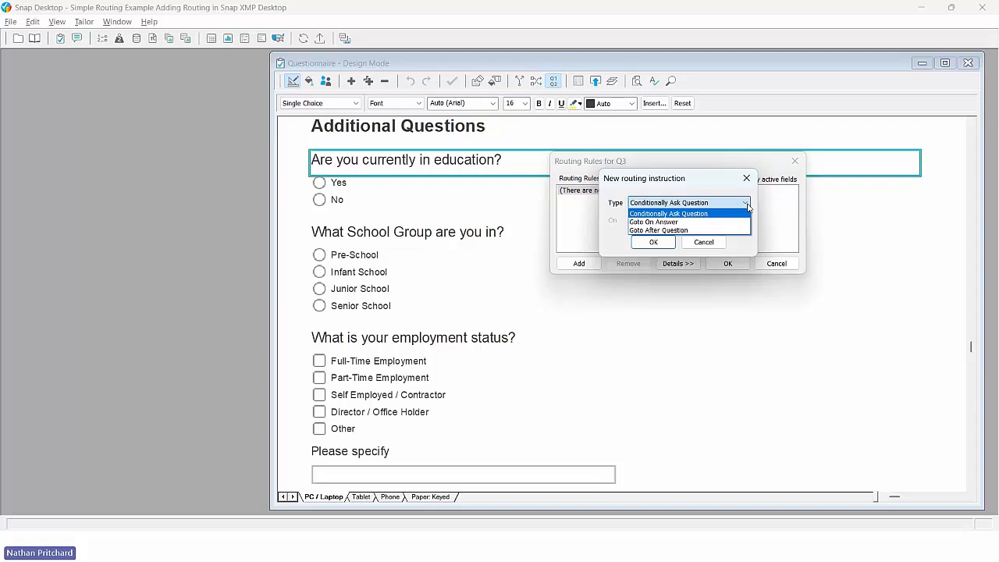
pyautogui.click(749, 184)
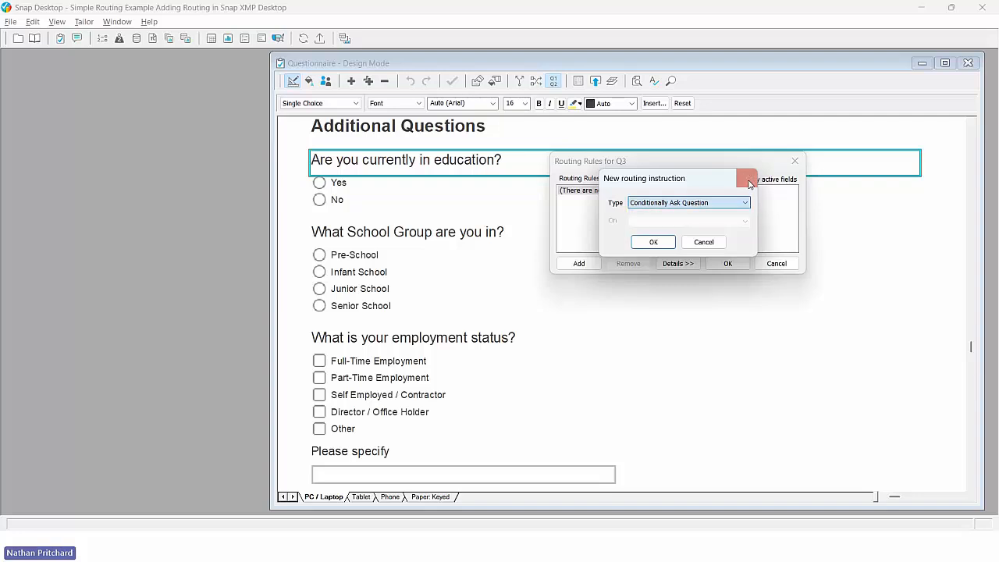
pyautogui.click(750, 182)
pyautogui.click(794, 161)
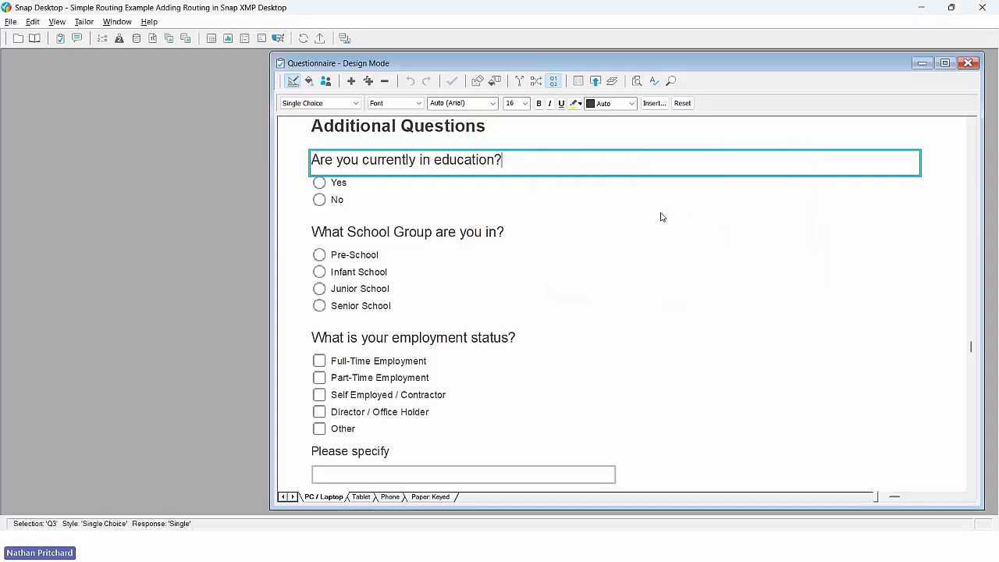
# Switch the questionnaire design to the Paper: Keyed edition
pyautogui.scroll(7, 661, 217)
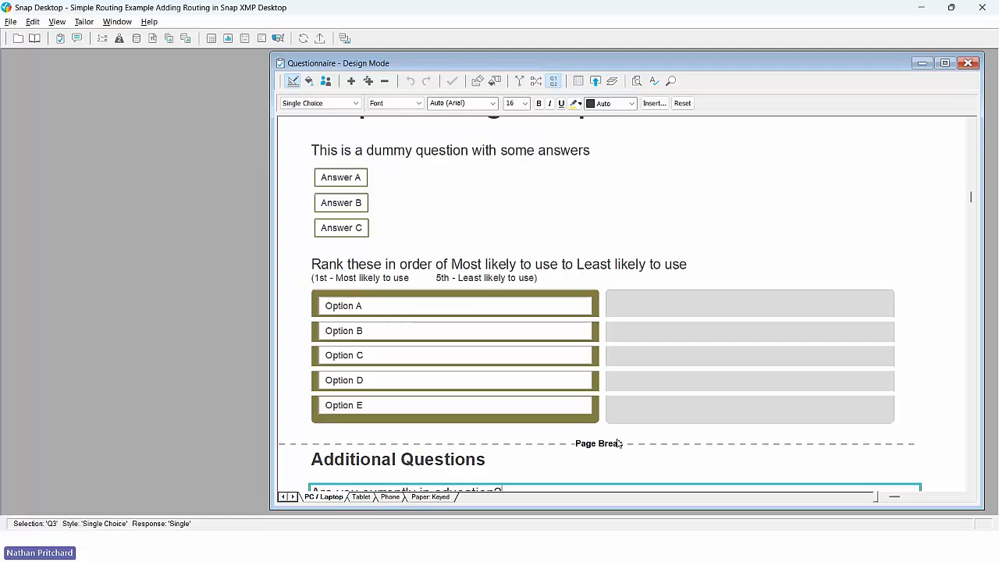
pyautogui.scroll(-8, 616, 443)
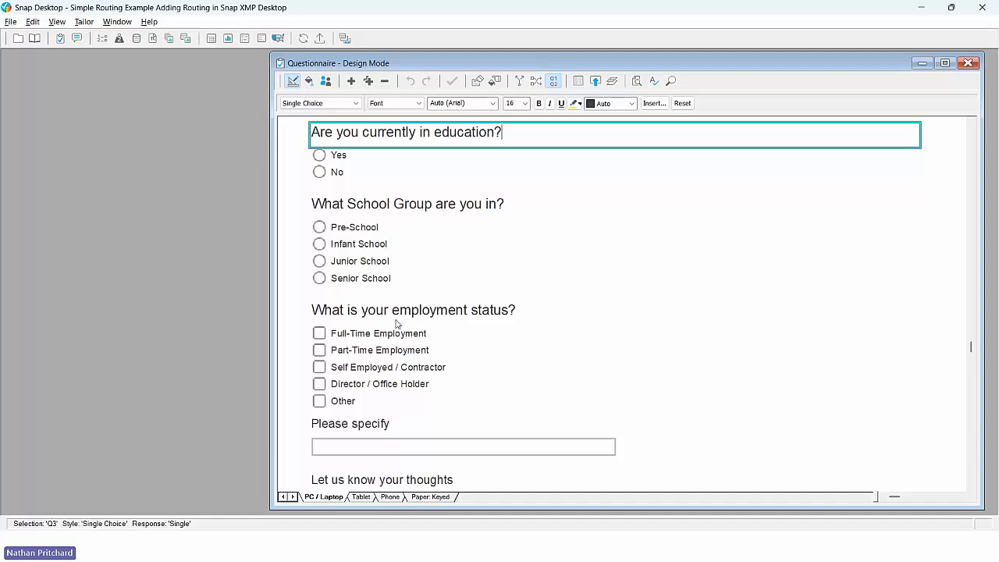
pyautogui.click(435, 497)
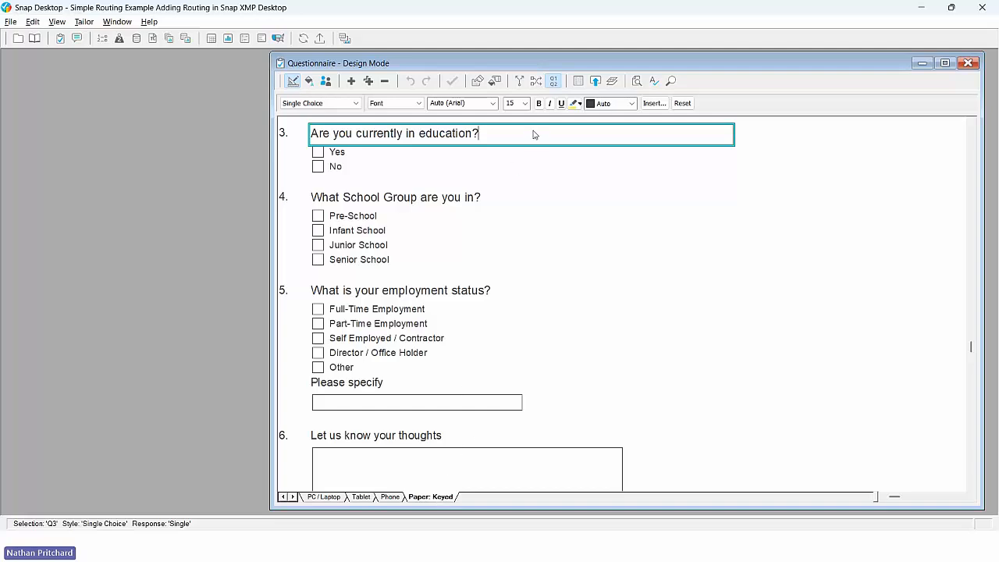
# Check the routing instruction types offered for question 3 in the paper edition, and close its routing rules without adding one
pyautogui.click(527, 84)
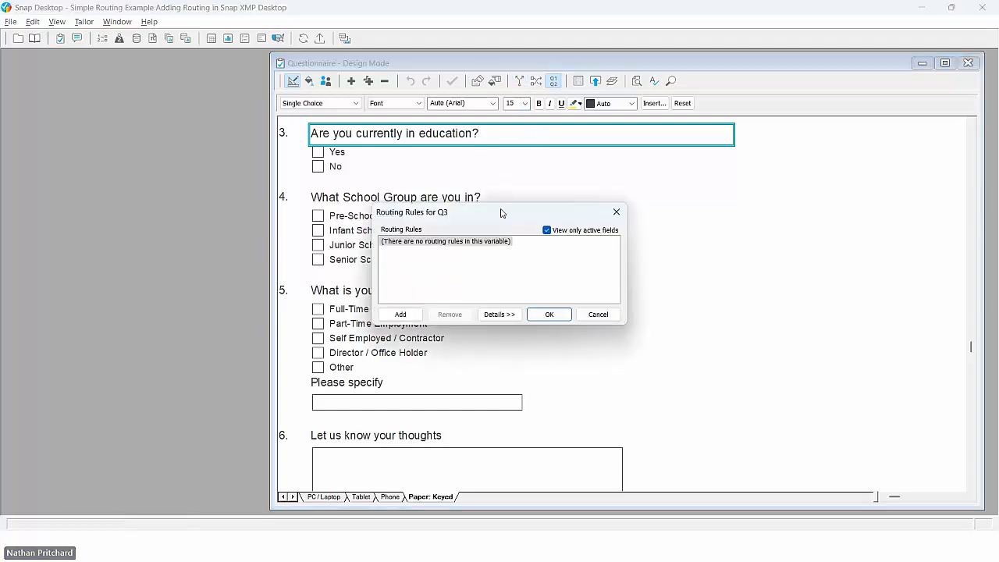
pyautogui.moveTo(567, 210); pyautogui.dragTo(664, 146)
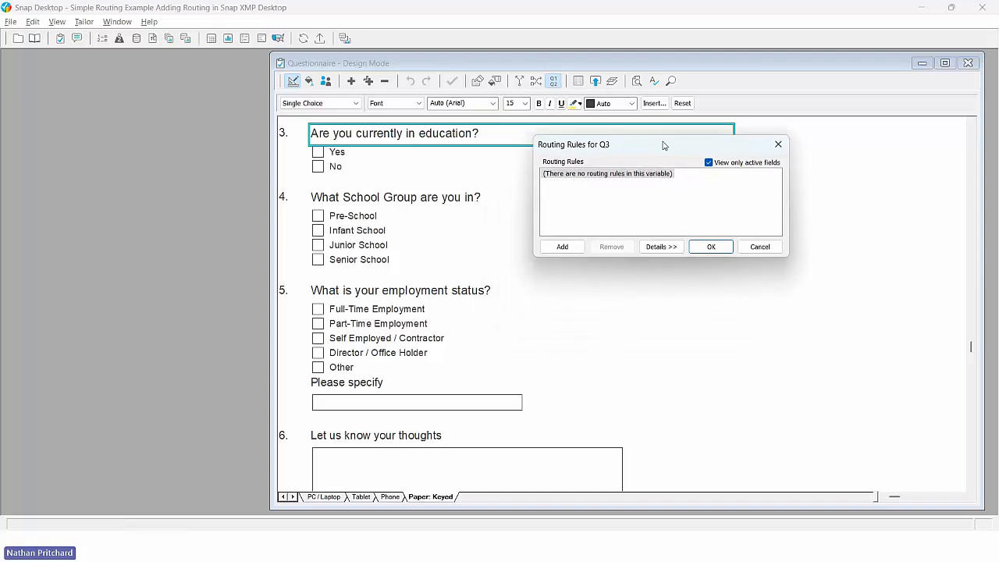
pyautogui.click(575, 246)
pyautogui.click(719, 187)
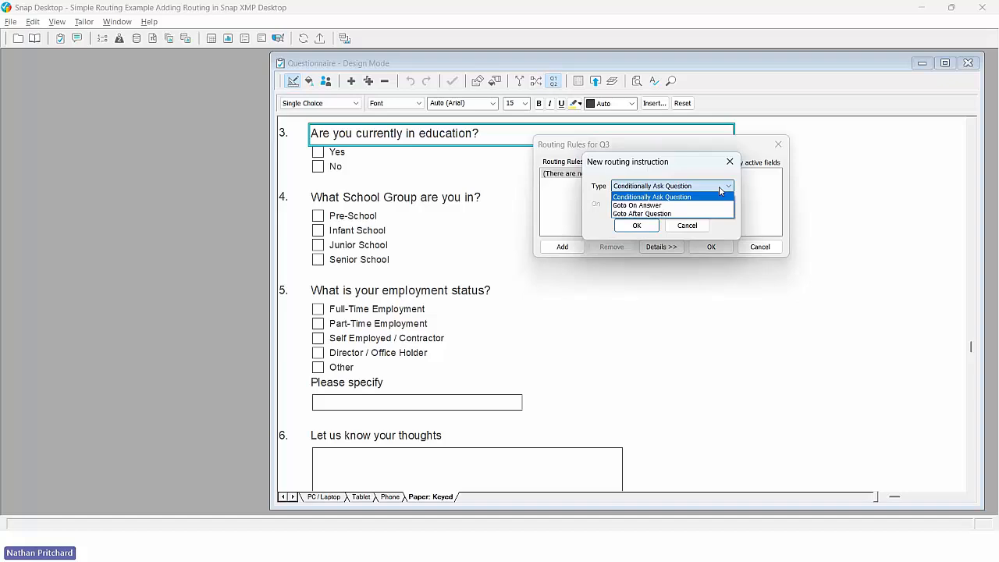
pyautogui.click(729, 162)
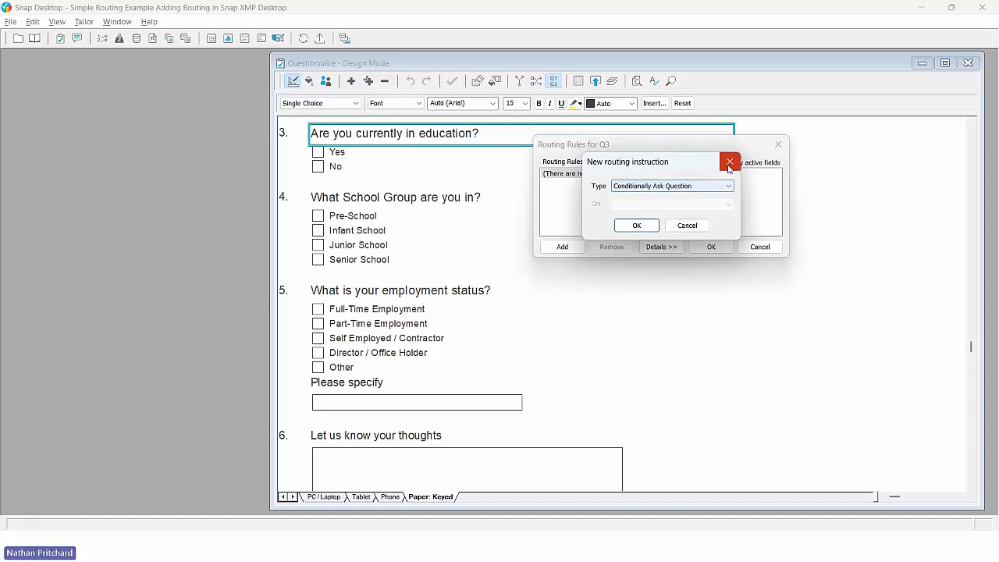
pyautogui.click(729, 162)
pyautogui.click(778, 144)
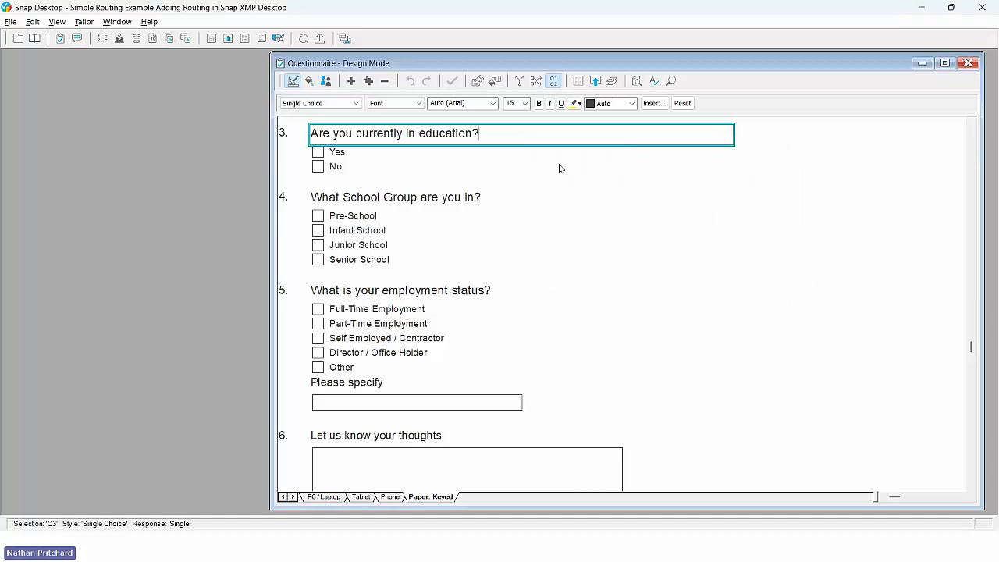
# Add a Goto On Answer routing rule for Answer 1 (Yes) of "Are you currently in education?"
pyautogui.click(349, 151)
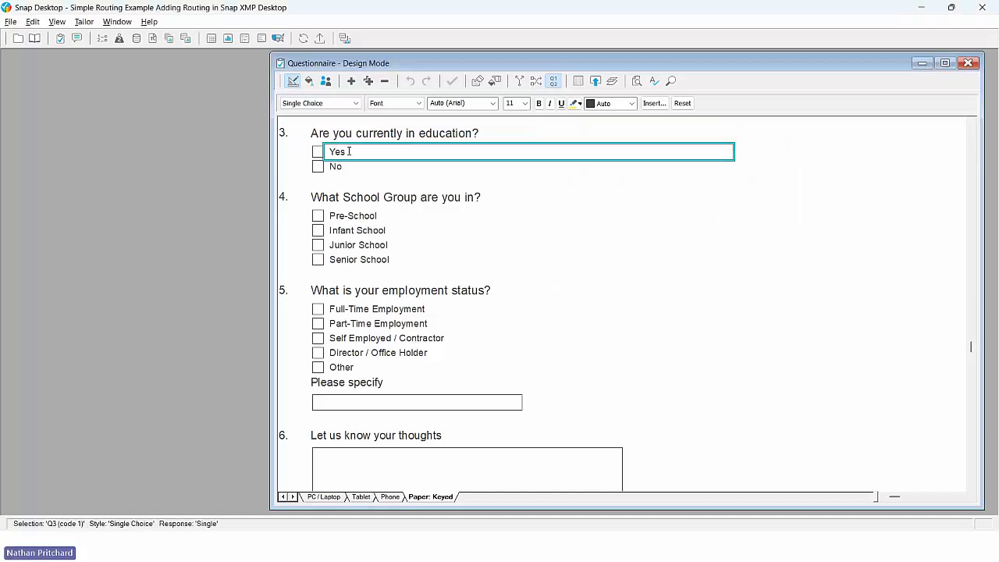
pyautogui.click(520, 83)
pyautogui.moveTo(512, 215); pyautogui.dragTo(667, 142)
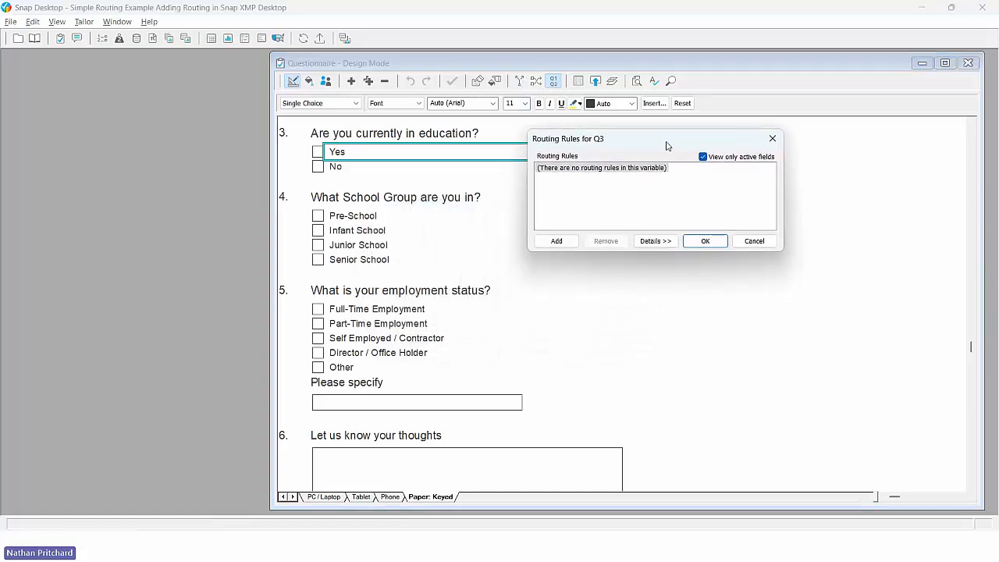
pyautogui.click(555, 242)
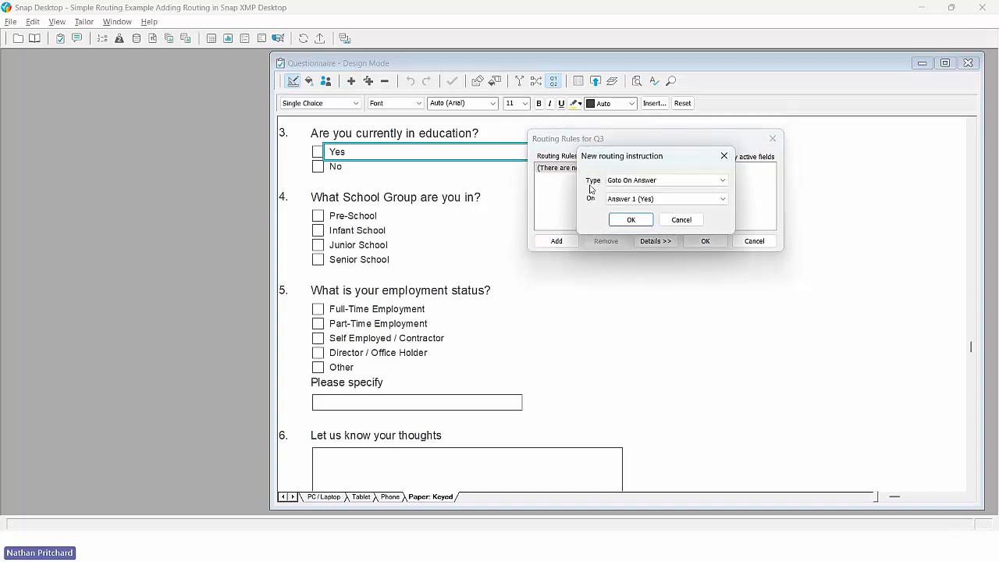
pyautogui.click(646, 224)
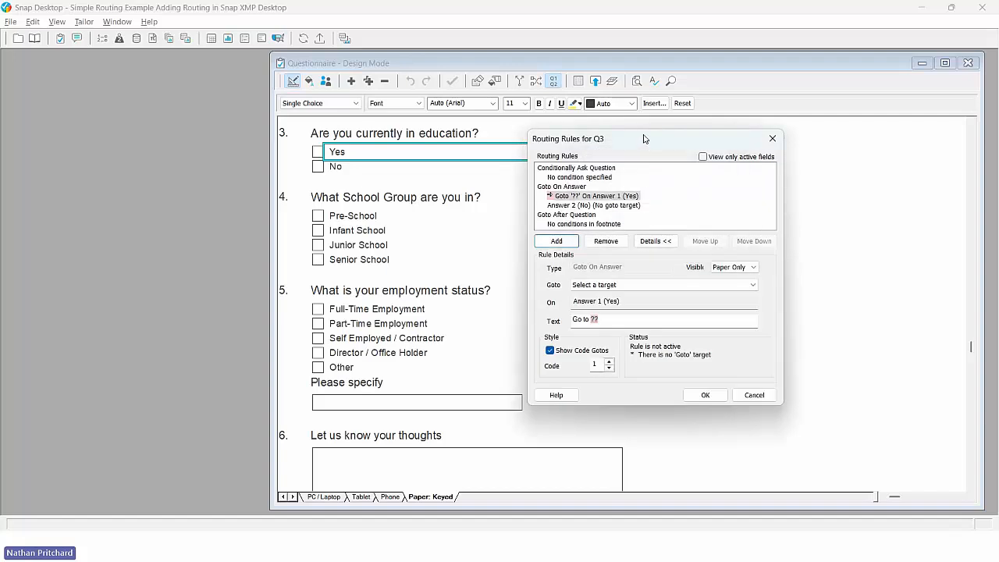
# Set the Yes rule's Goto target to Q4 (What School Group are you in?) and keep its visibility at Paper Only
pyautogui.moveTo(644, 138); pyautogui.dragTo(646, 84)
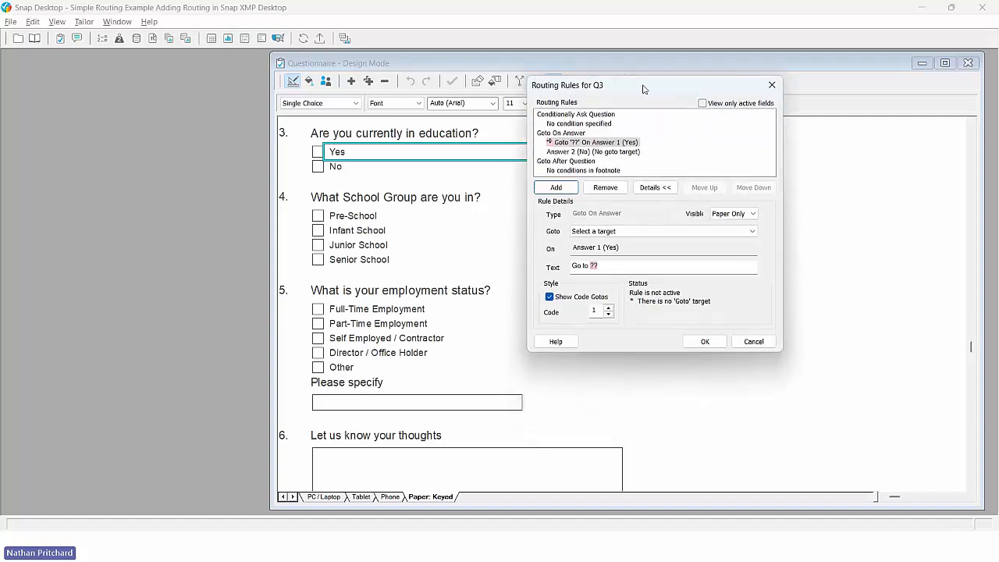
pyautogui.click(577, 233)
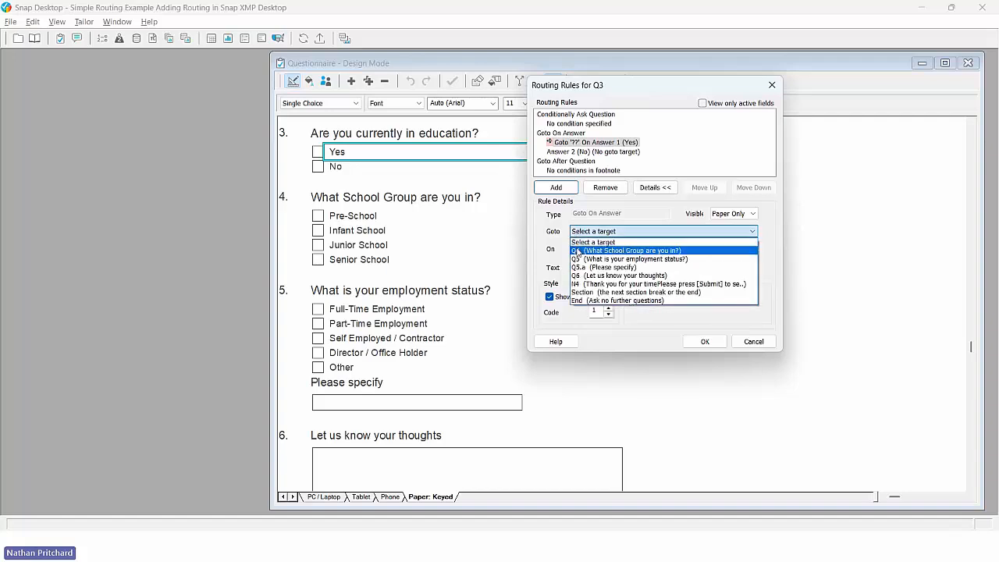
pyautogui.click(577, 251)
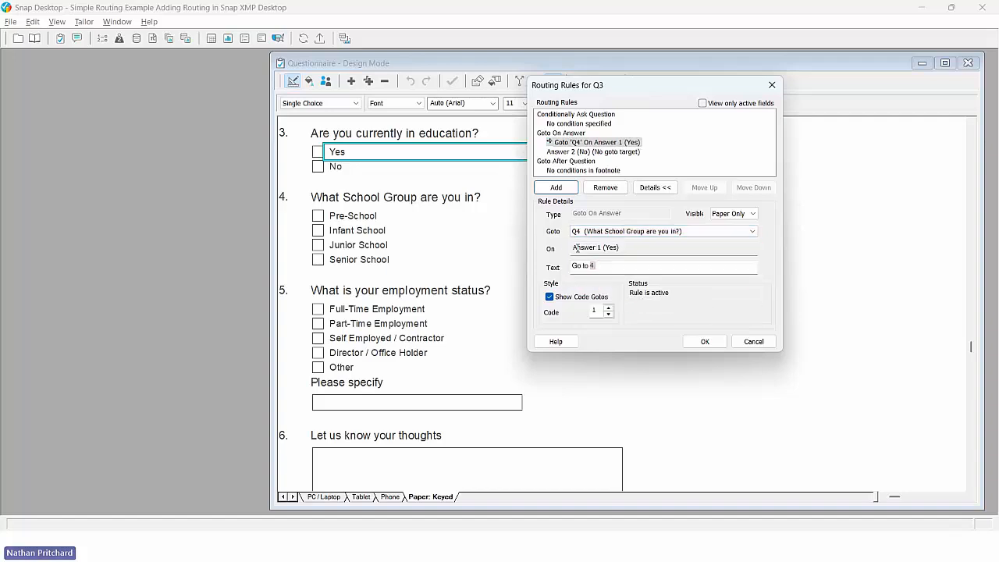
pyautogui.moveTo(595, 266); pyautogui.dragTo(568, 266)
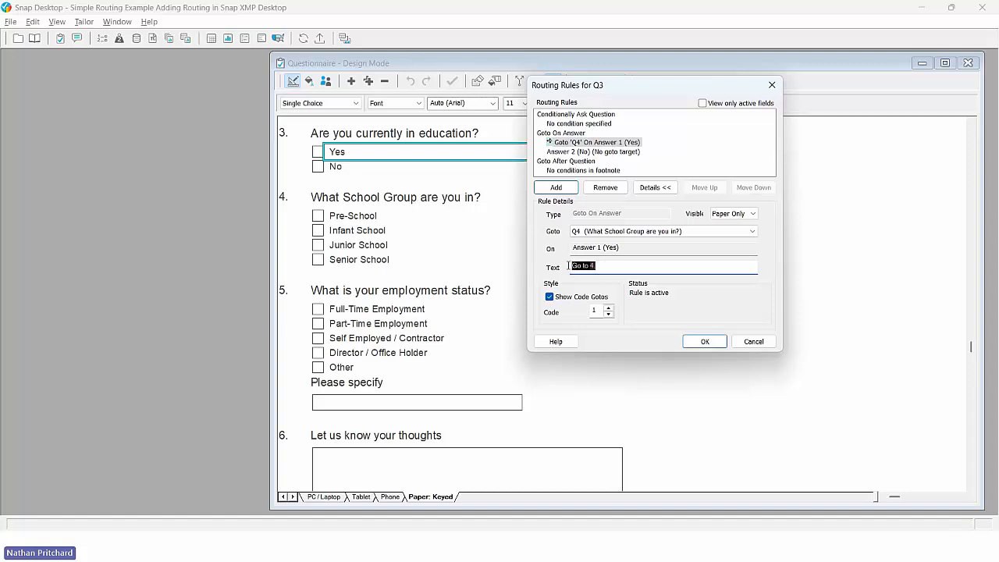
pyautogui.click(612, 268)
pyautogui.click(736, 217)
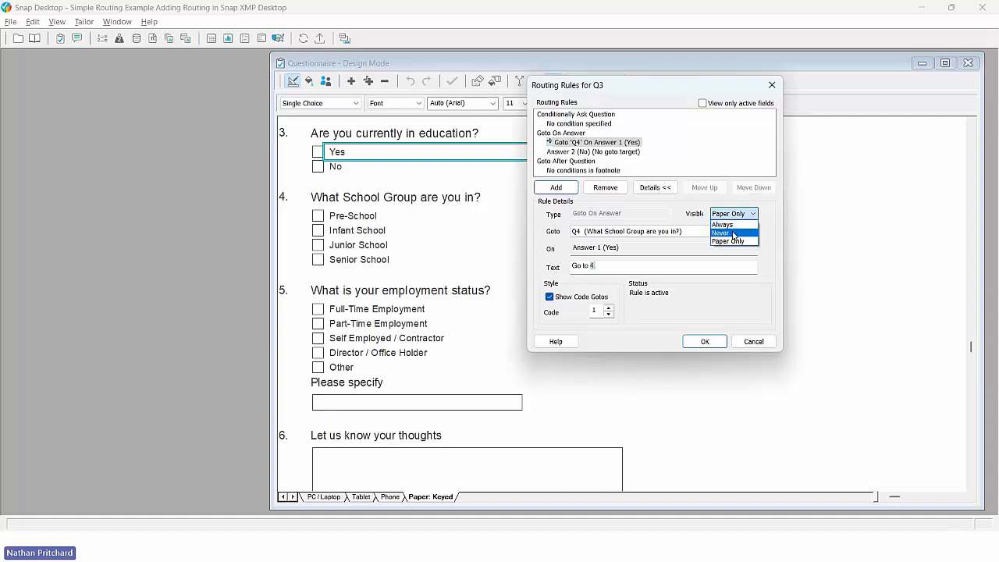
pyautogui.click(738, 215)
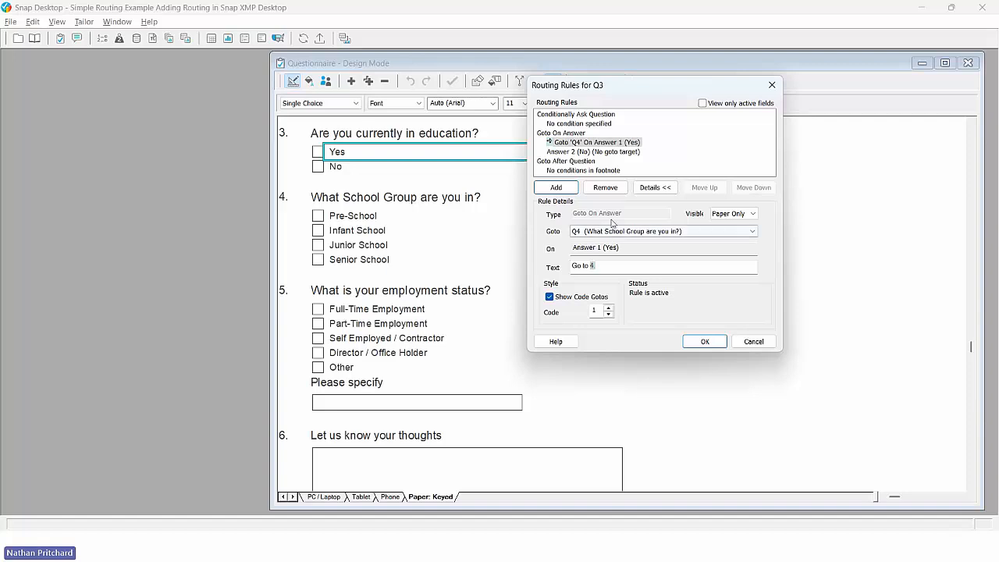
# Add a Goto On Answer rule sending Answer 2 (No) to Q5 (What is your employment status?) and apply question 3's routing rules
pyautogui.click(568, 188)
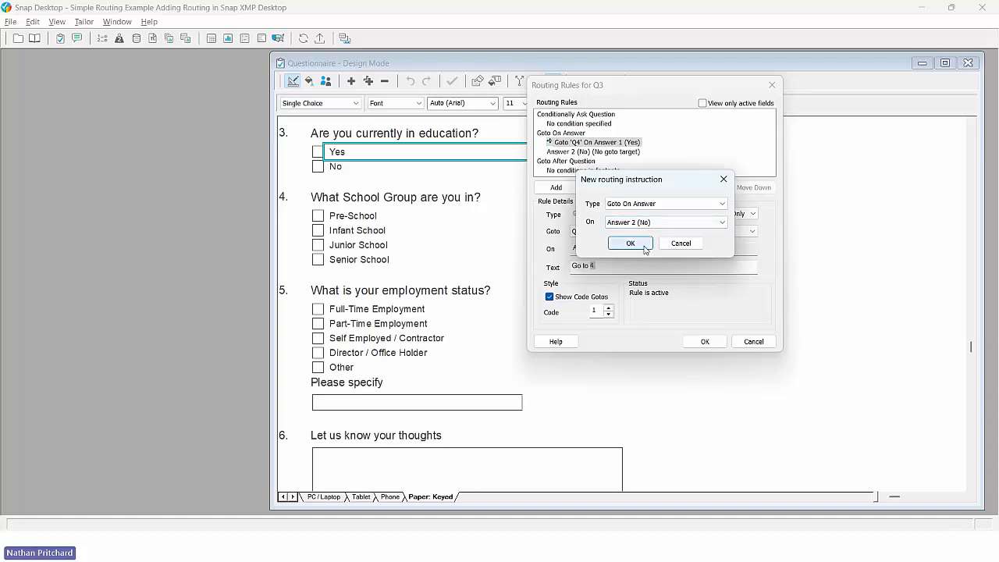
pyautogui.click(645, 244)
pyautogui.click(648, 234)
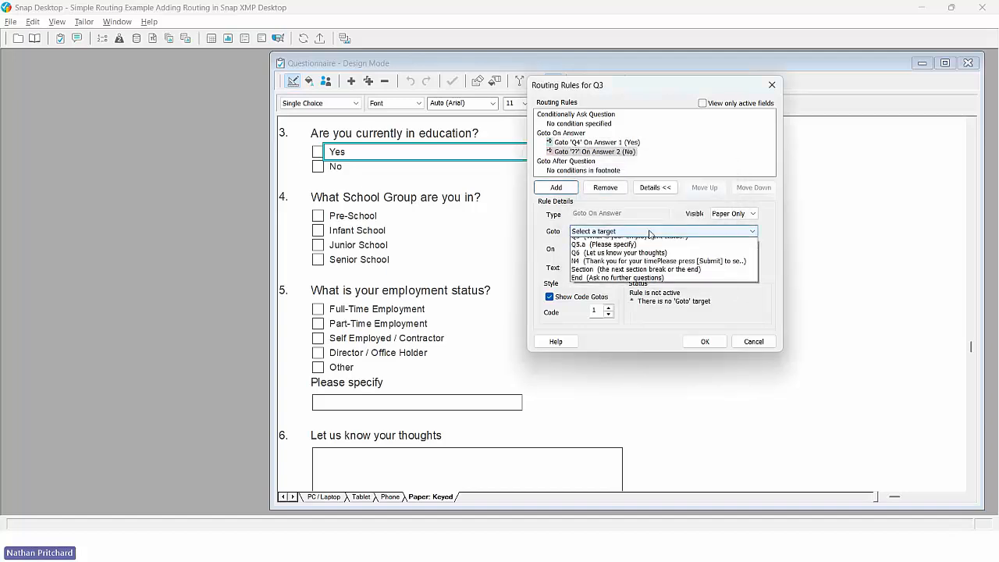
pyautogui.click(641, 259)
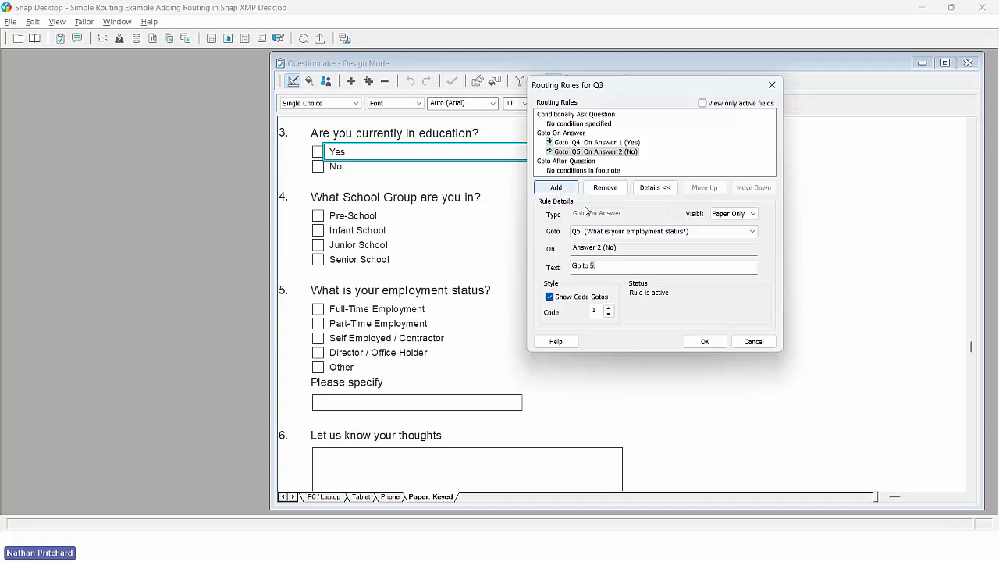
pyautogui.click(707, 341)
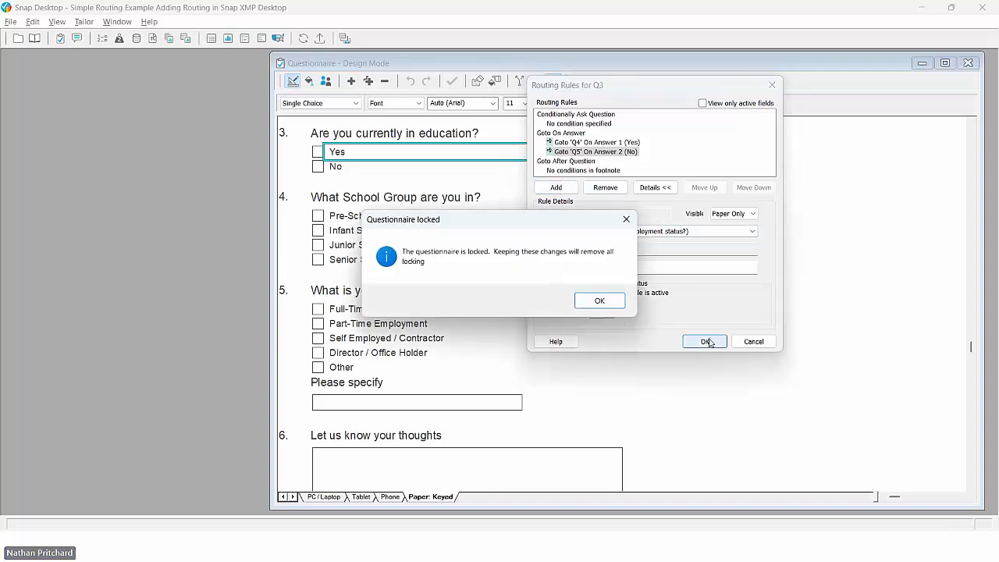
pyautogui.click(600, 302)
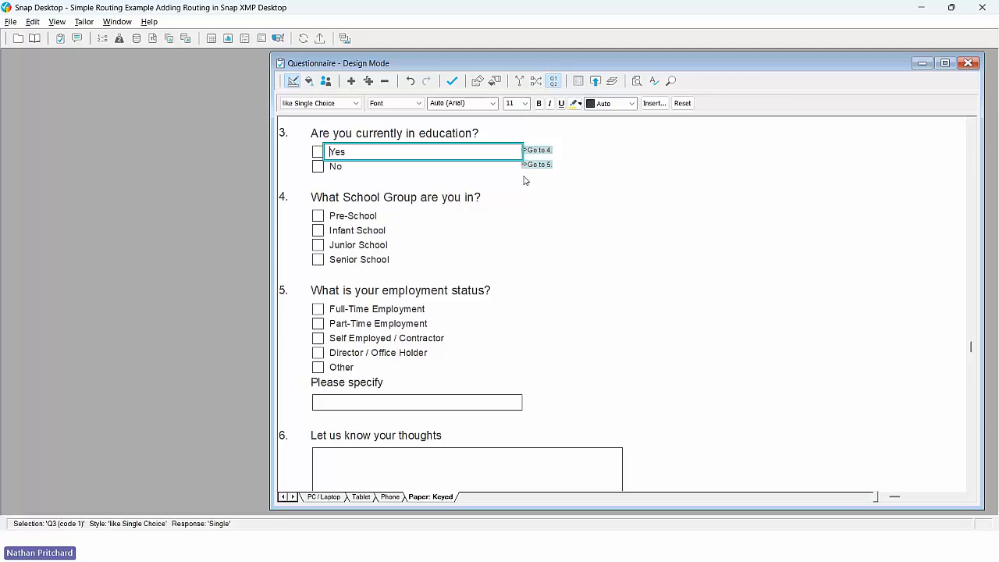
# Try moving the education question below the school group question and inserting a blank question after it, and undo both changes
pyautogui.hotkey('alt', 'Down')
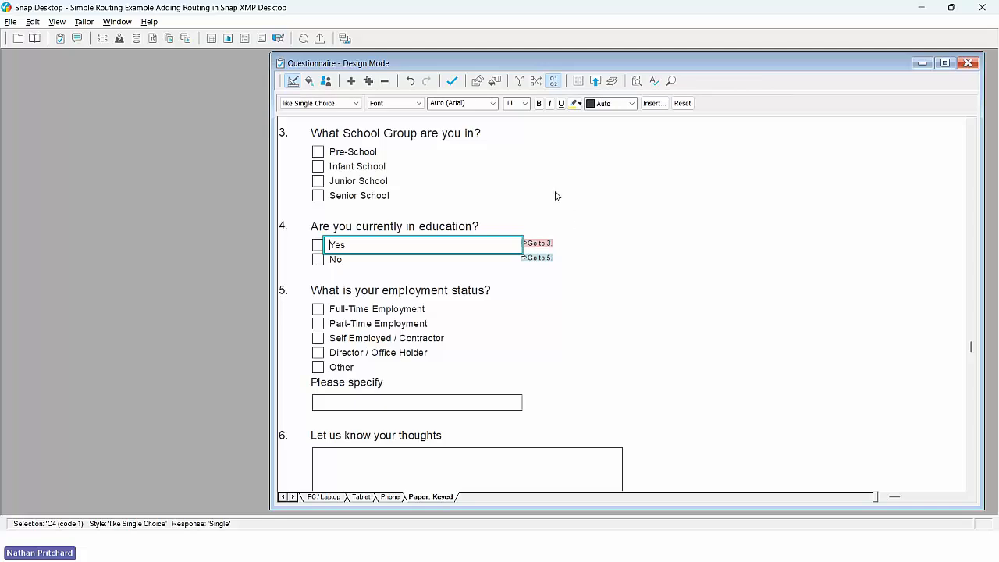
pyautogui.press('Return')
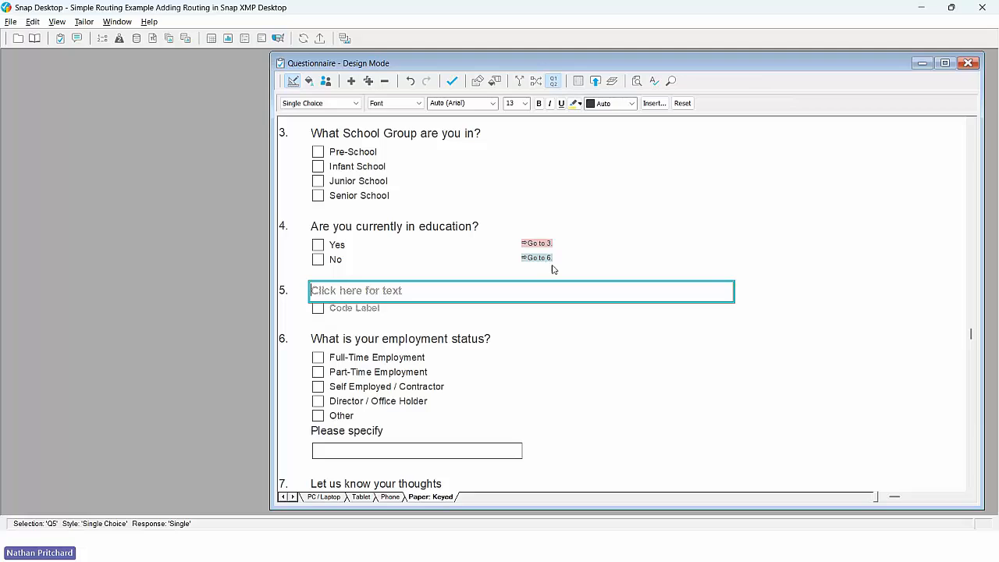
pyautogui.click(411, 81)
pyautogui.click(410, 81)
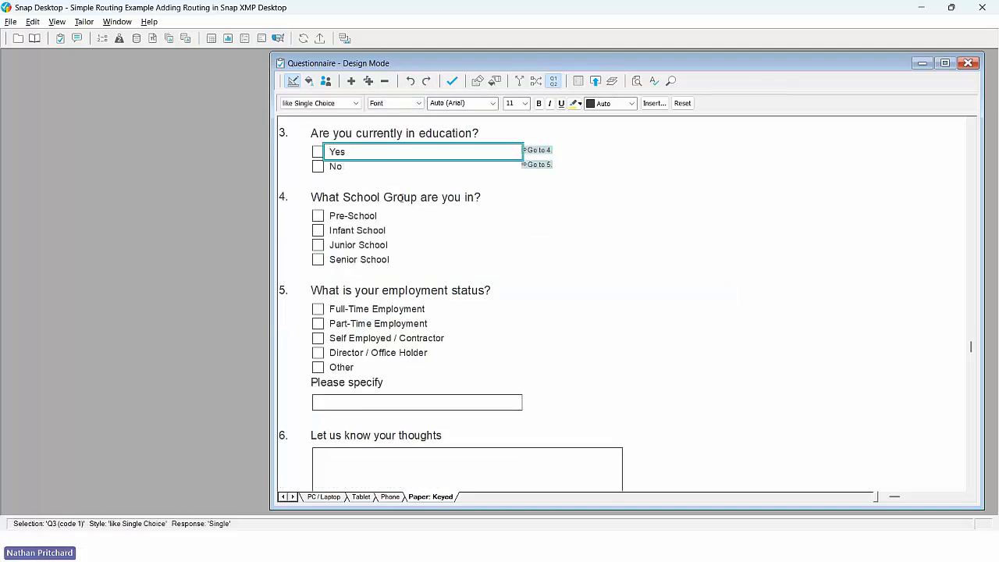
# Add a Goto After Question routing rule to question 4, "What School Group are you in?"
pyautogui.click(401, 198)
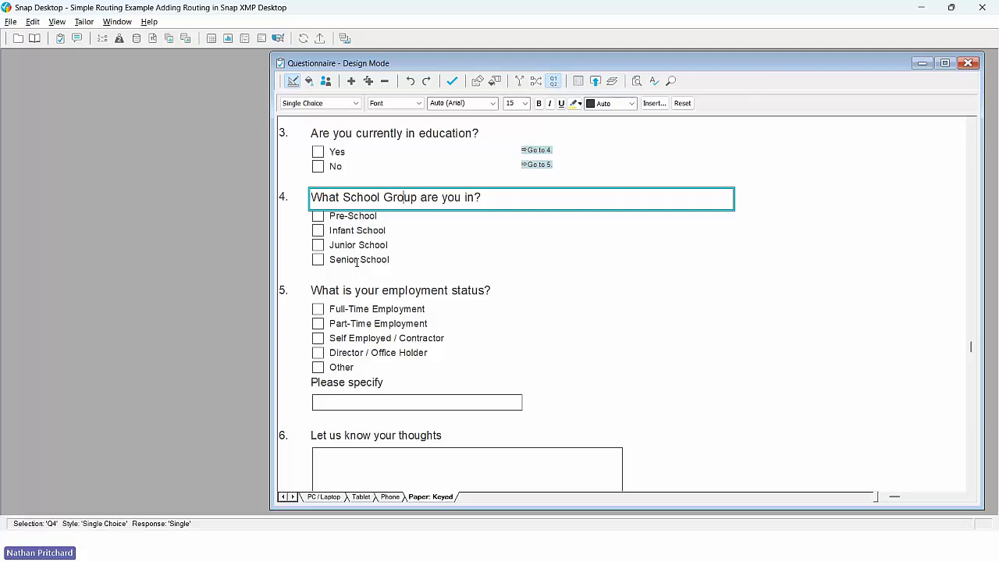
pyautogui.tripleClick(499, 204)
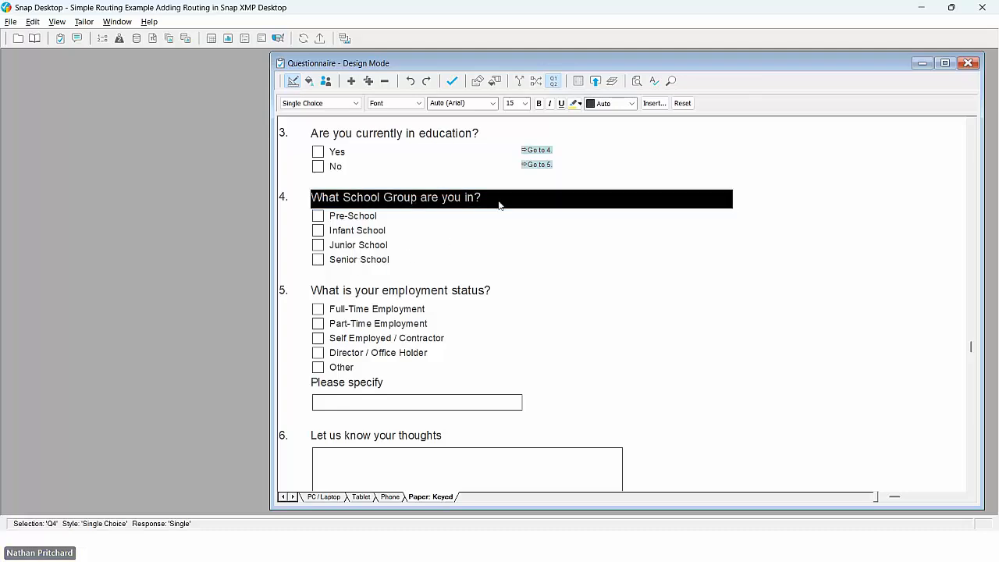
pyautogui.click(521, 82)
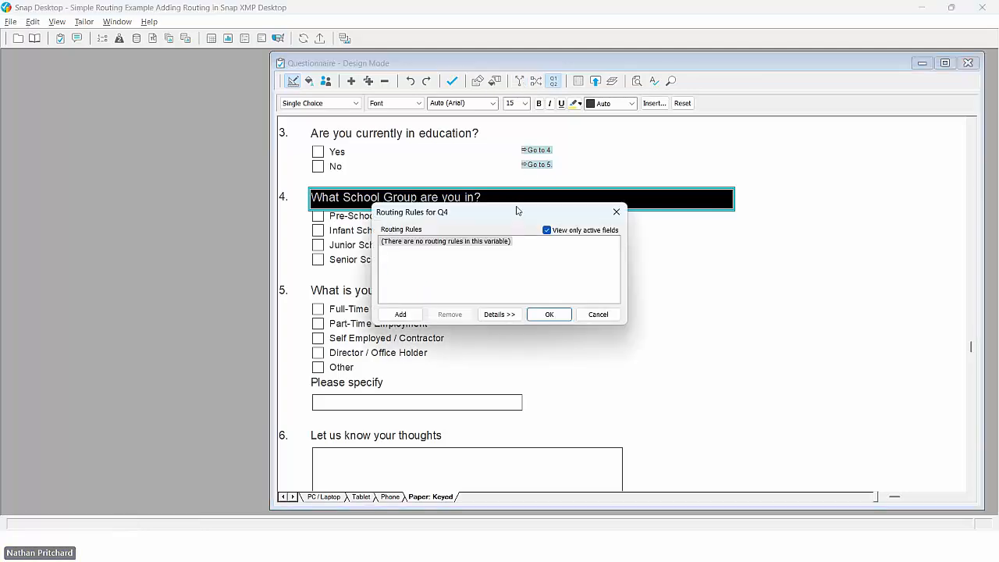
pyautogui.moveTo(515, 218); pyautogui.dragTo(710, 184)
pyautogui.click(597, 277)
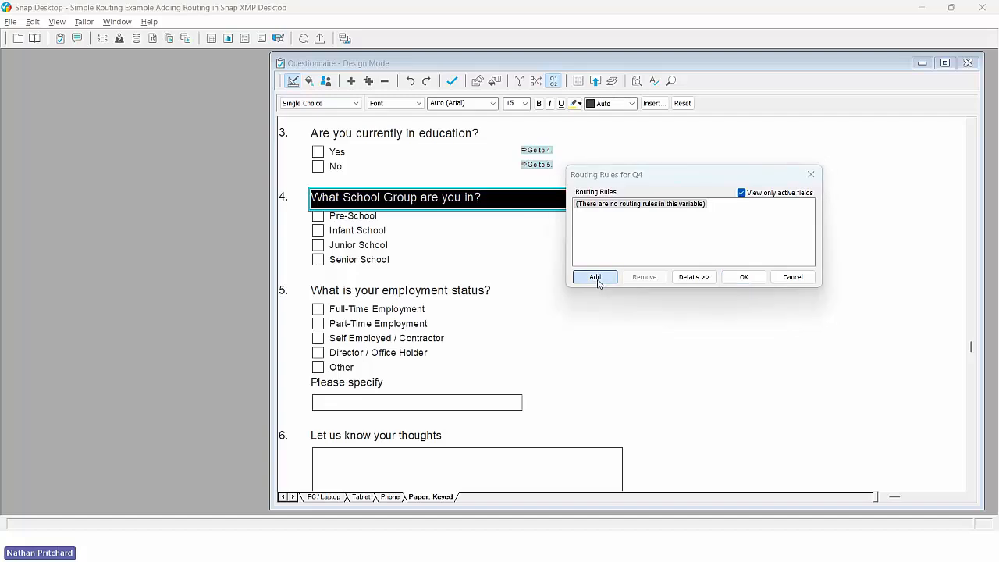
pyautogui.click(723, 218)
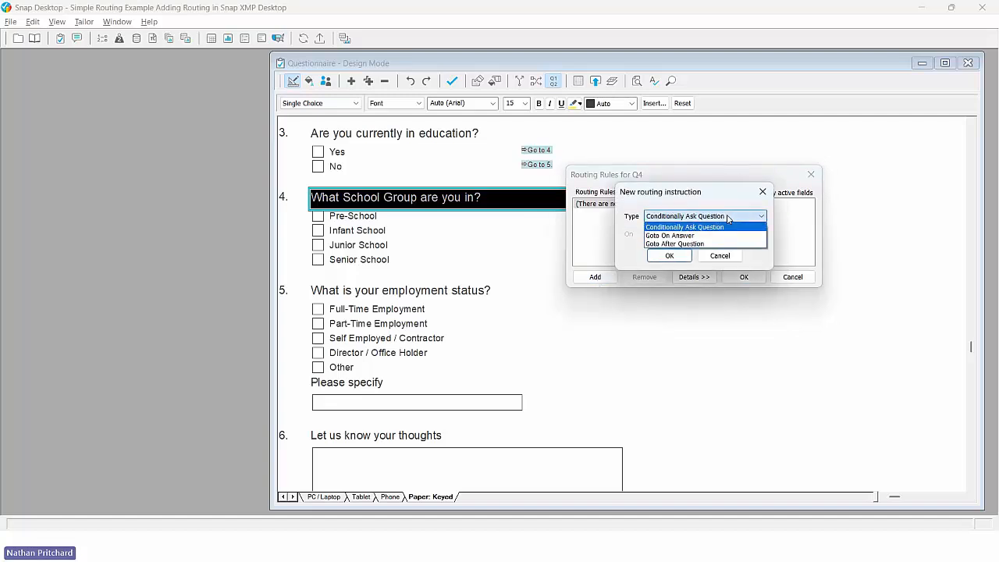
pyautogui.click(659, 244)
pyautogui.click(669, 255)
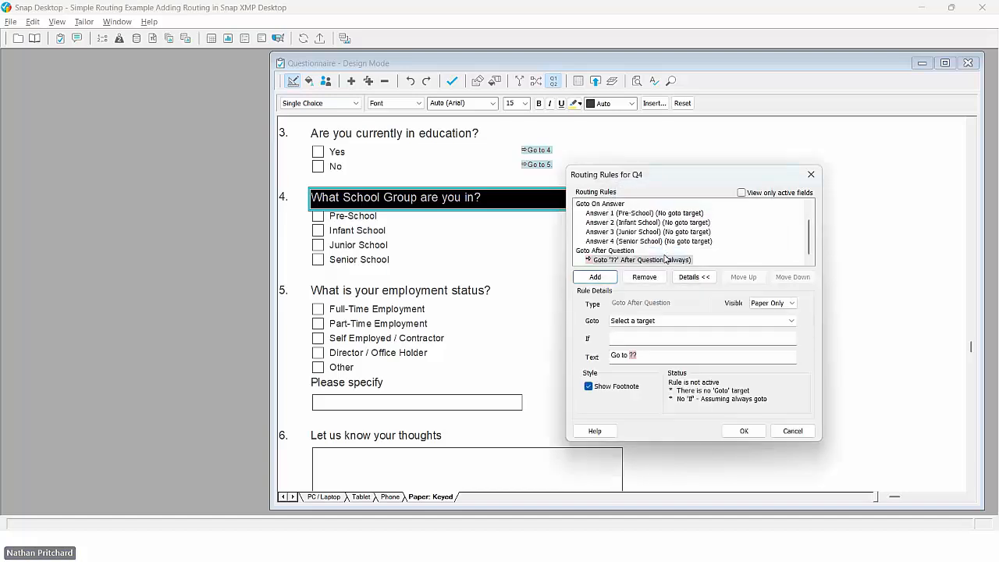
# Set the Goto After Question rule's target to Q6 (Let us know your thoughts) and apply question 4's routing rules
pyautogui.click(661, 321)
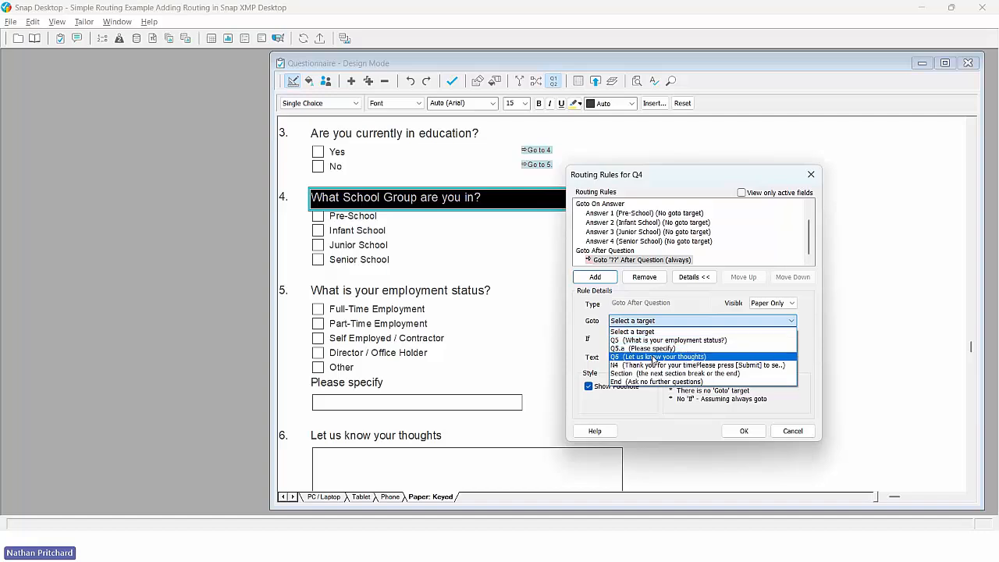
pyautogui.click(652, 356)
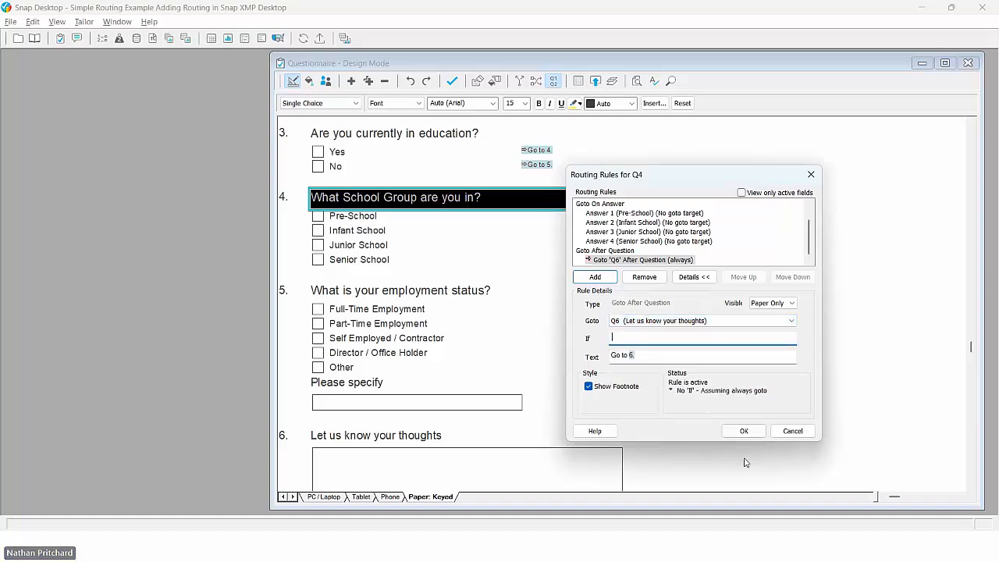
pyautogui.click(742, 432)
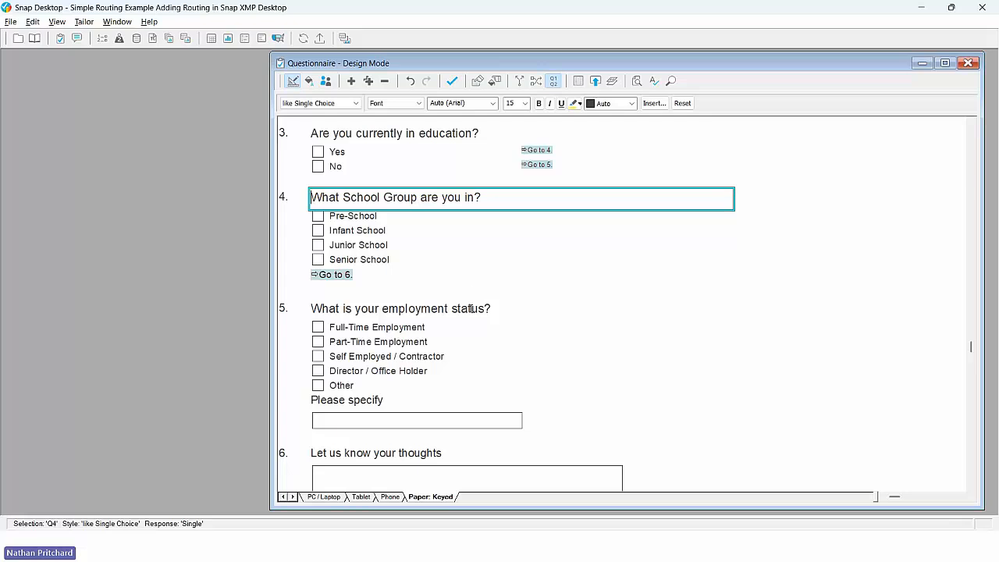
# Add a Conditionally Ask Question rule with the condition Q5=5 to "Please specify" under the employment status question
pyautogui.click(472, 309)
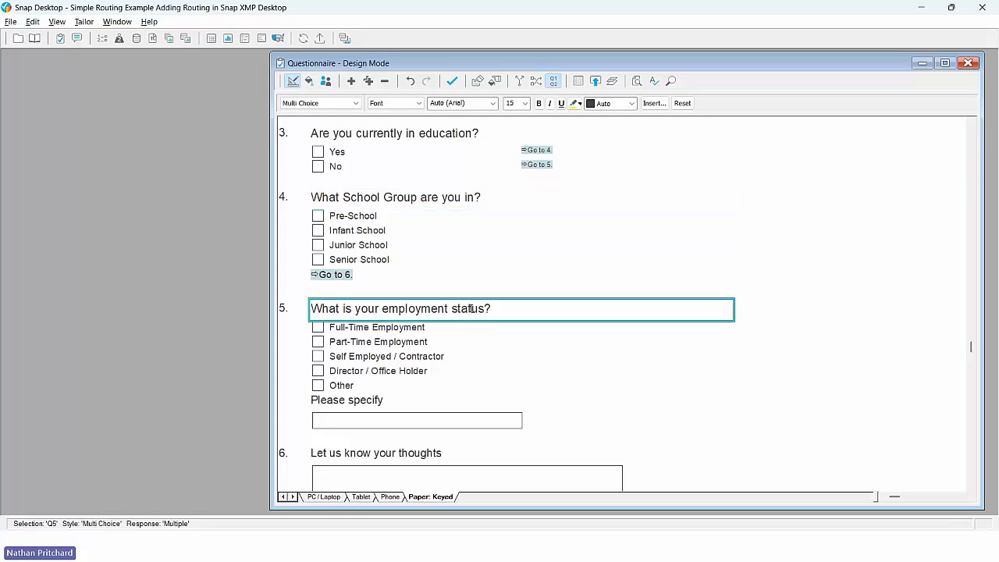
pyautogui.scroll(-1, 472, 309)
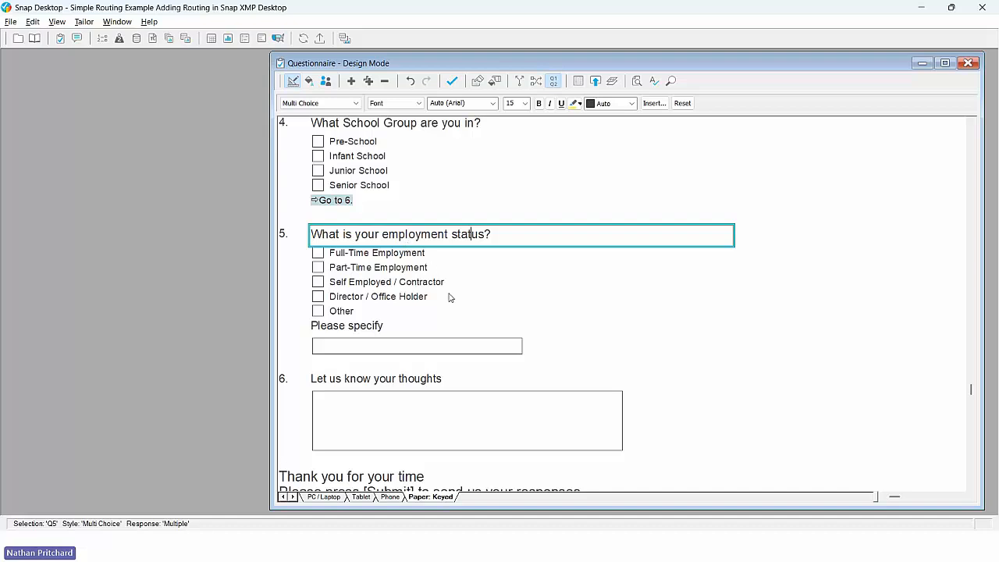
pyautogui.click(367, 326)
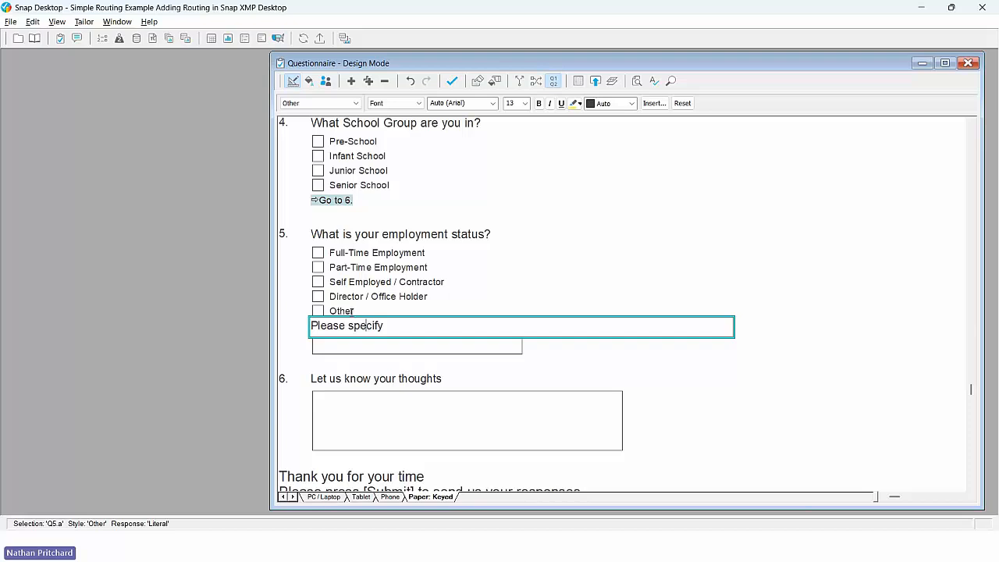
pyautogui.click(351, 311)
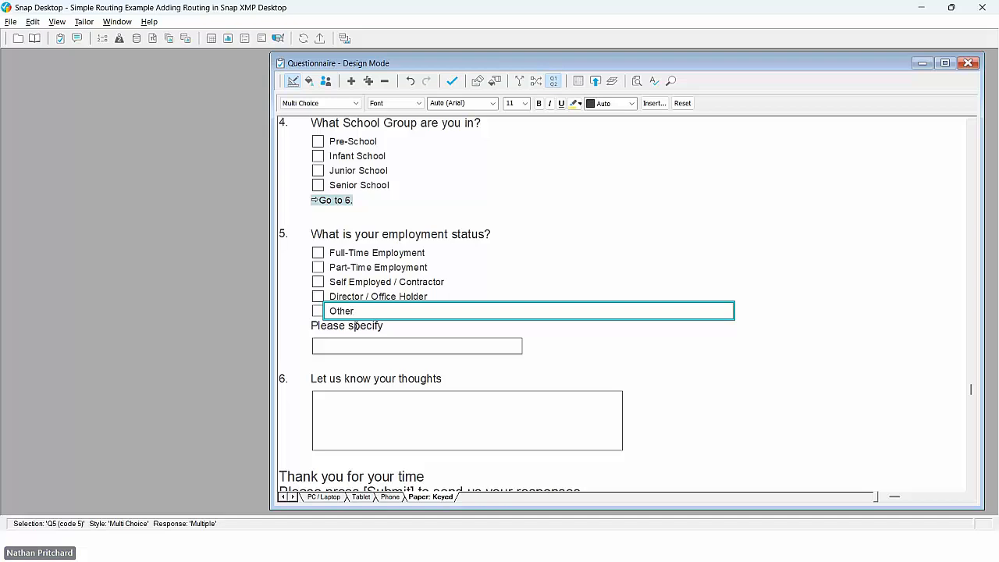
pyautogui.click(356, 325)
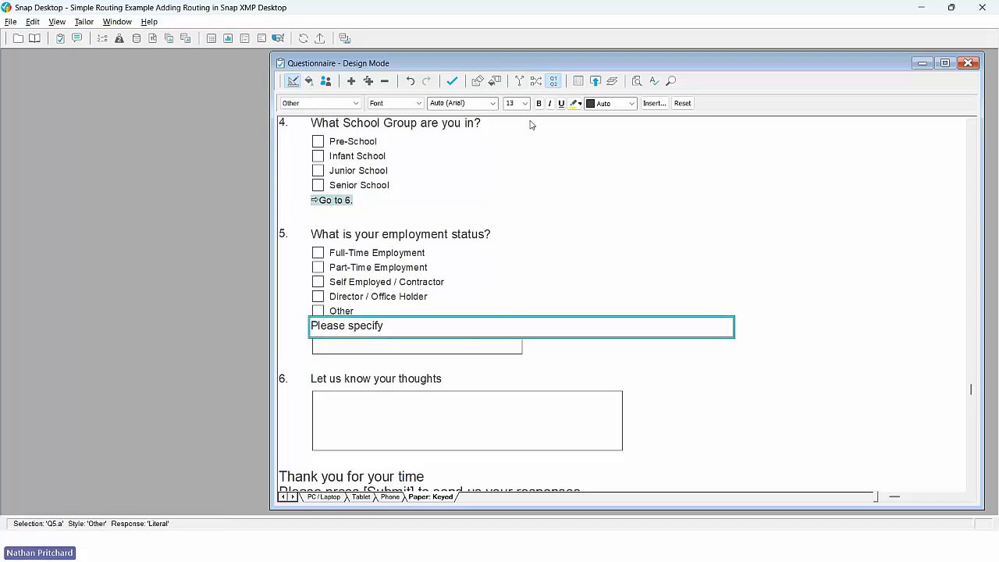
pyautogui.click(519, 83)
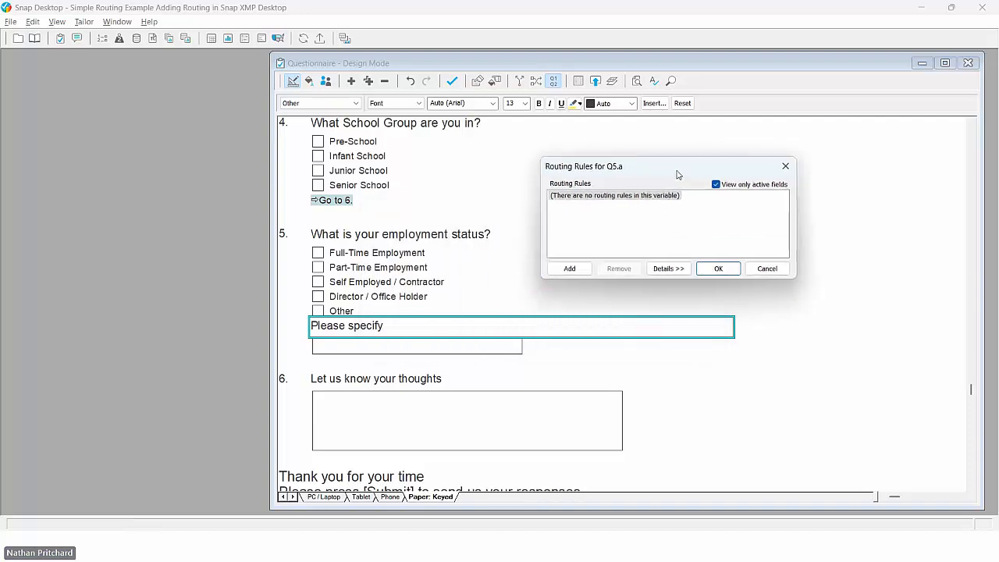
pyautogui.click(575, 269)
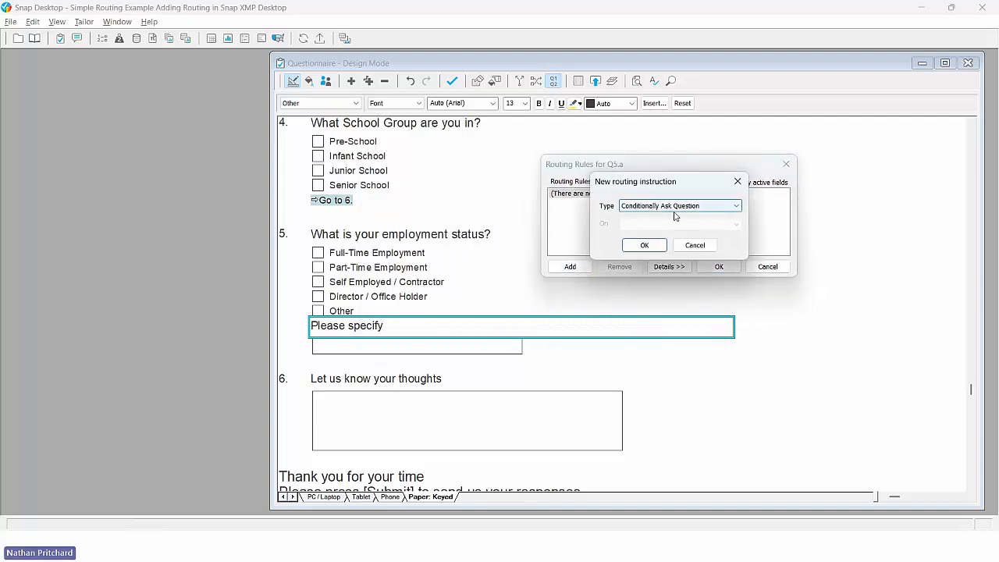
pyautogui.click(639, 246)
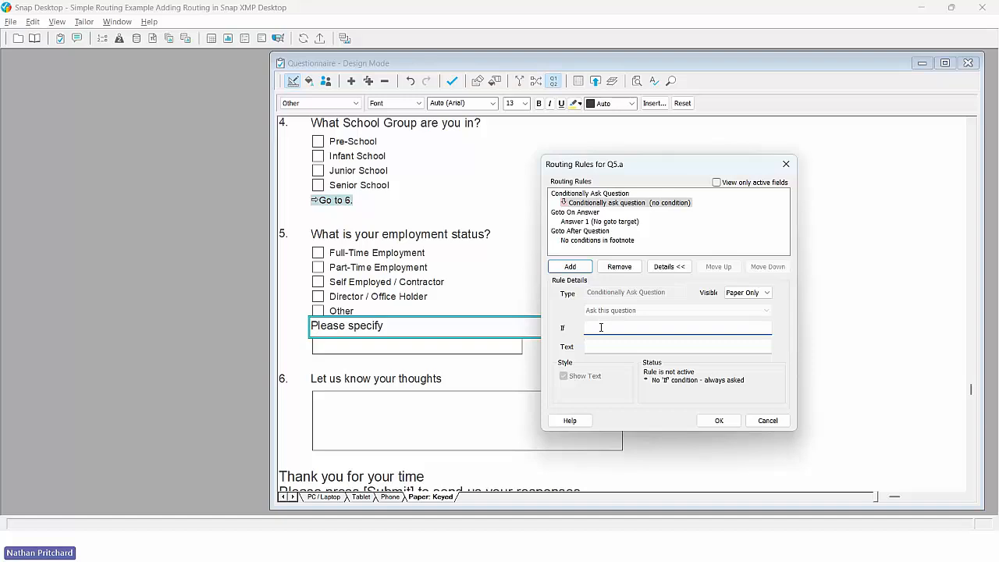
pyautogui.write('Q5=5')
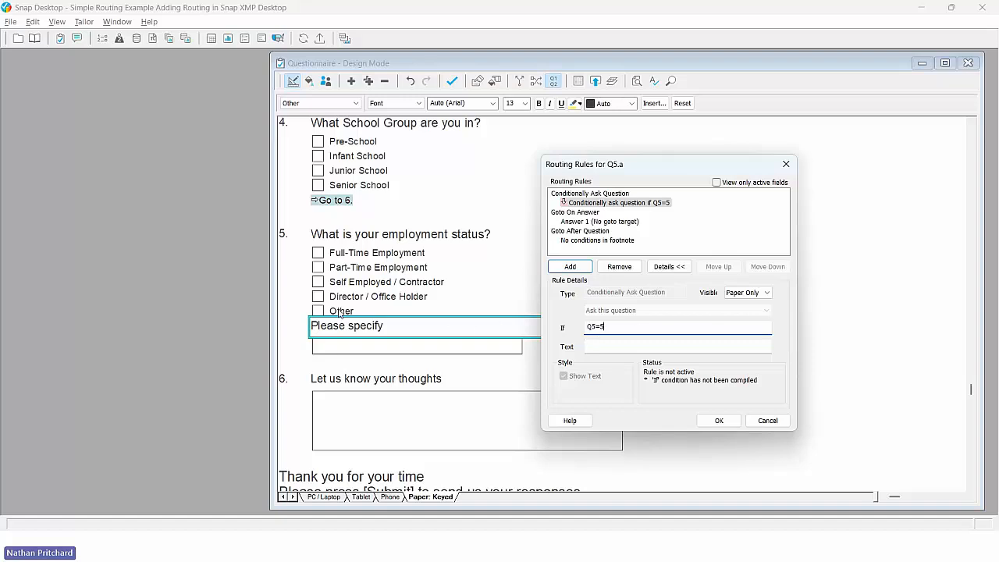
pyautogui.click(716, 421)
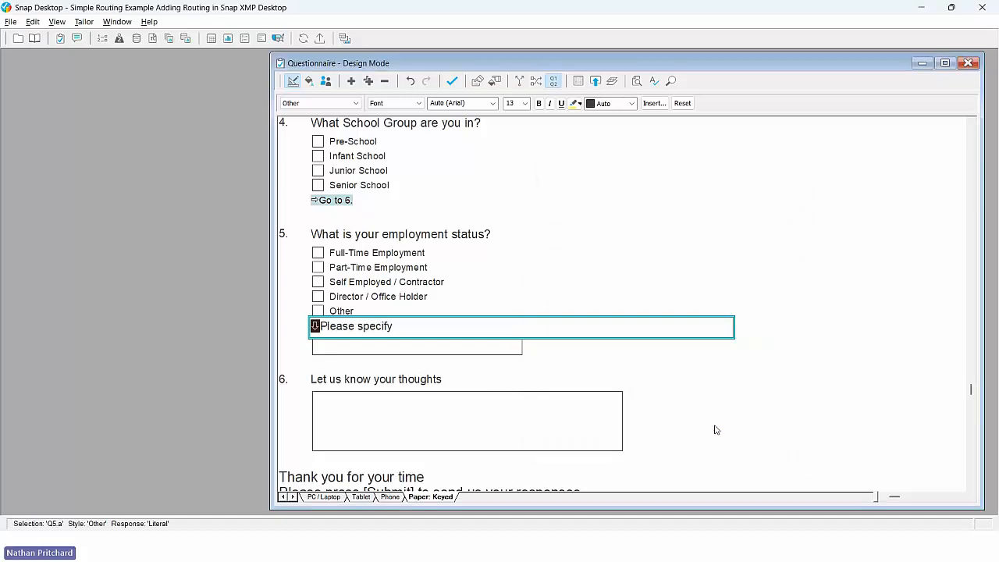
# Switch to the PC / Laptop edition and check the routing rules on "Are you currently in education?"
pyautogui.click(325, 498)
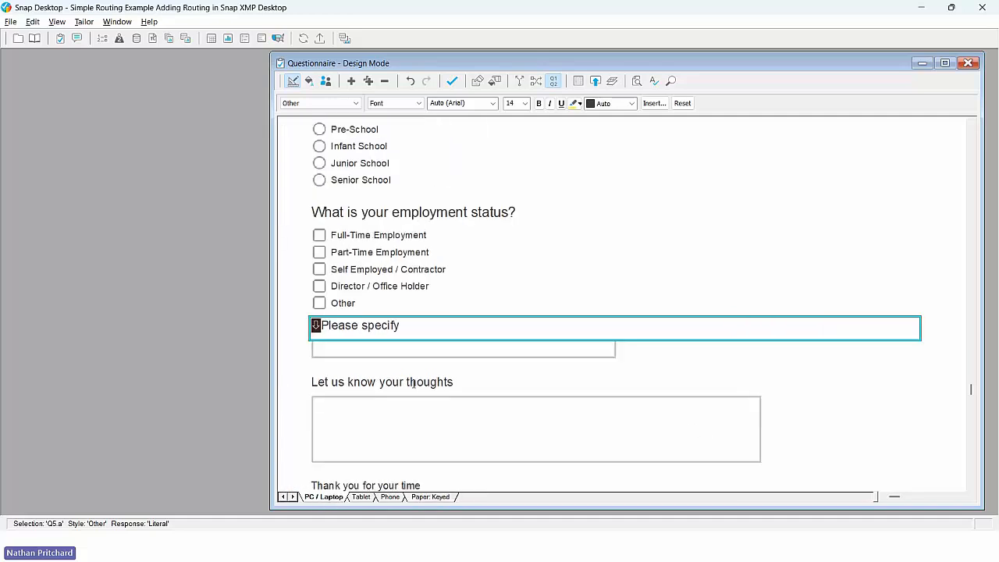
pyautogui.scroll(3, 413, 383)
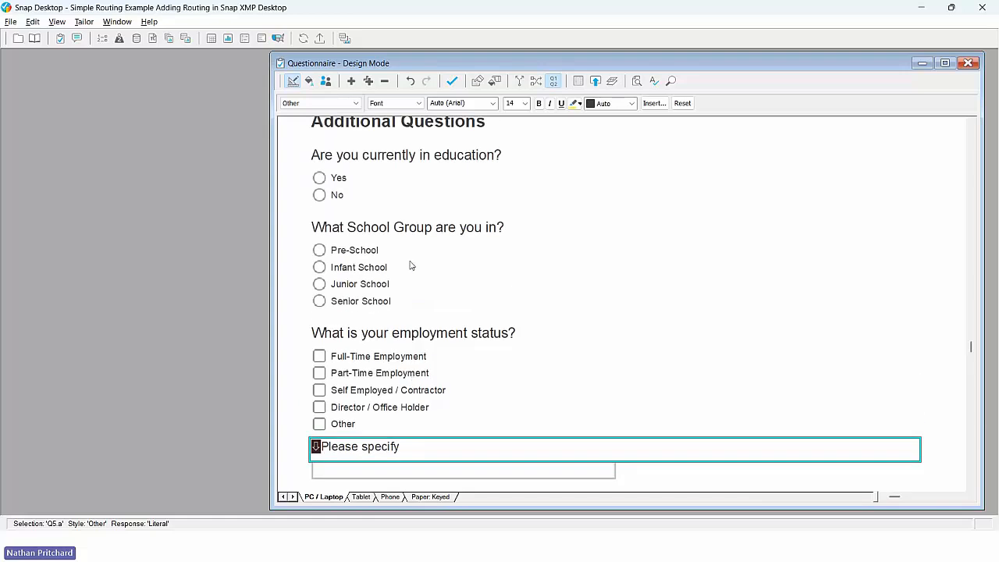
pyautogui.click(428, 156)
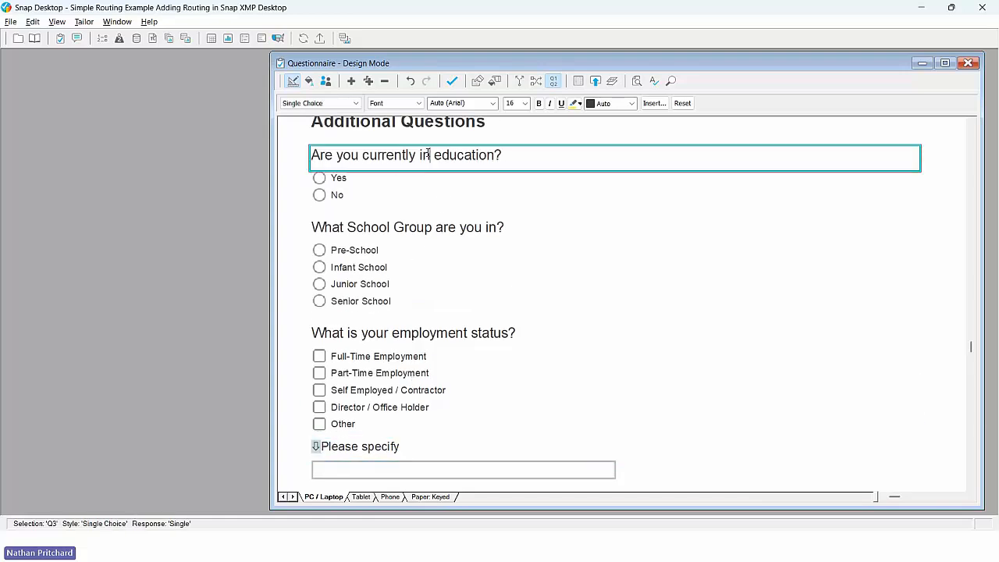
pyautogui.click(519, 82)
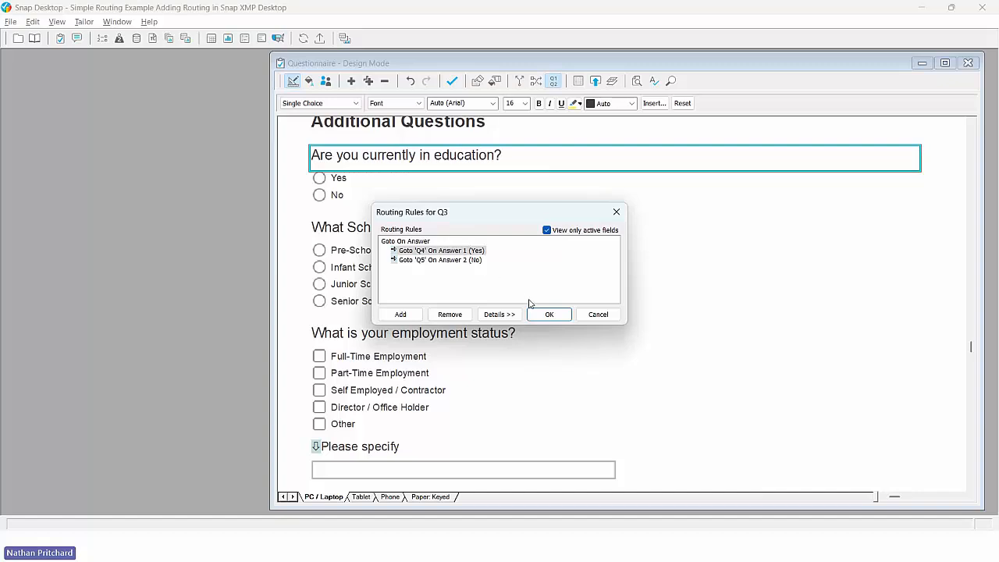
pyautogui.click(547, 315)
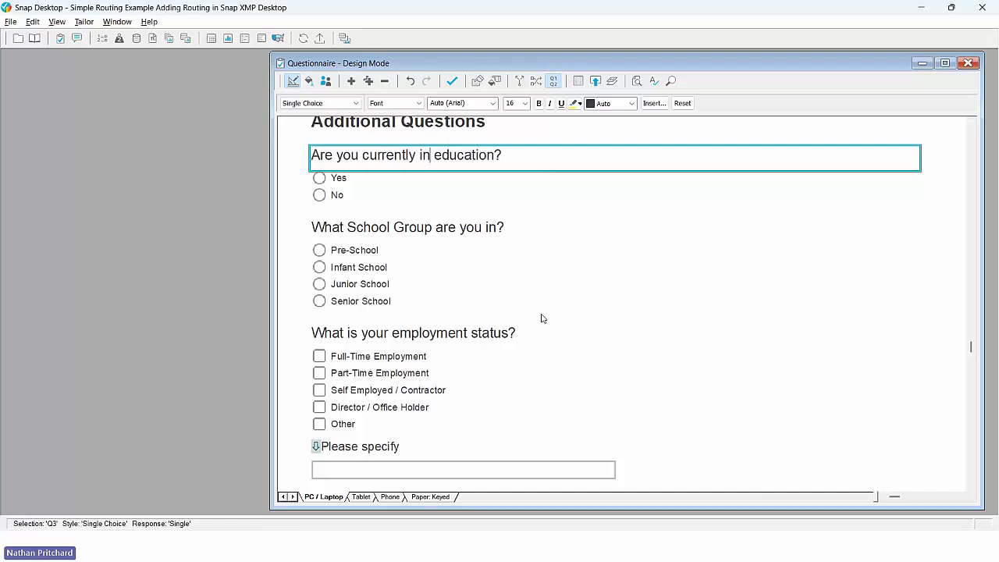
# Keep the questionnaire changes and publish the PC / Laptop edition with the Preview only method
pyautogui.click(595, 82)
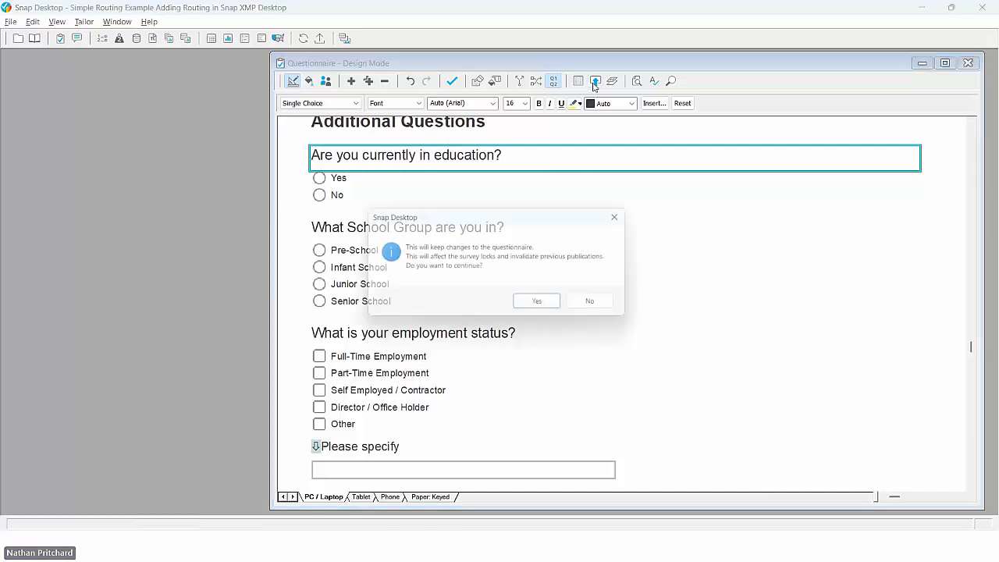
pyautogui.click(553, 308)
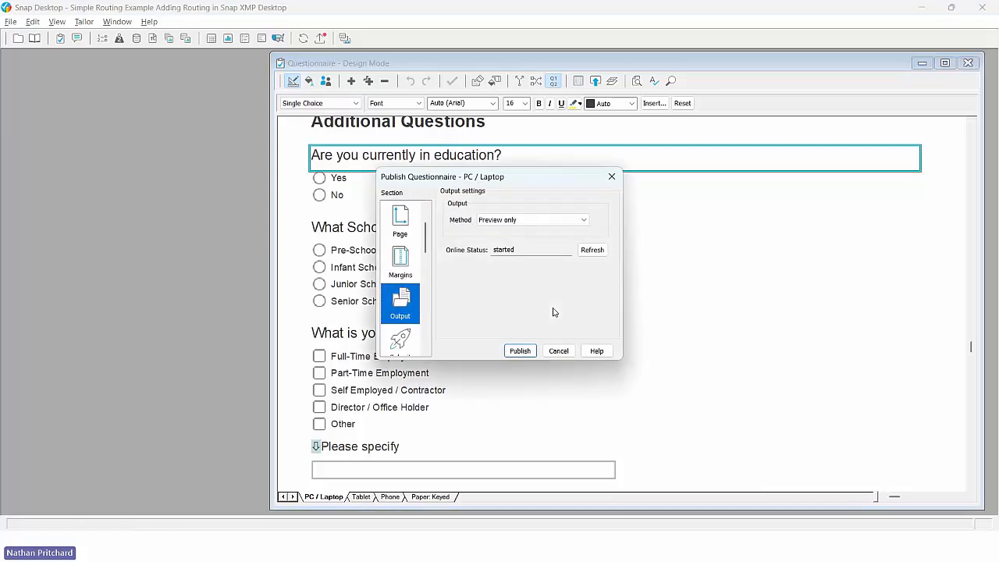
pyautogui.click(520, 351)
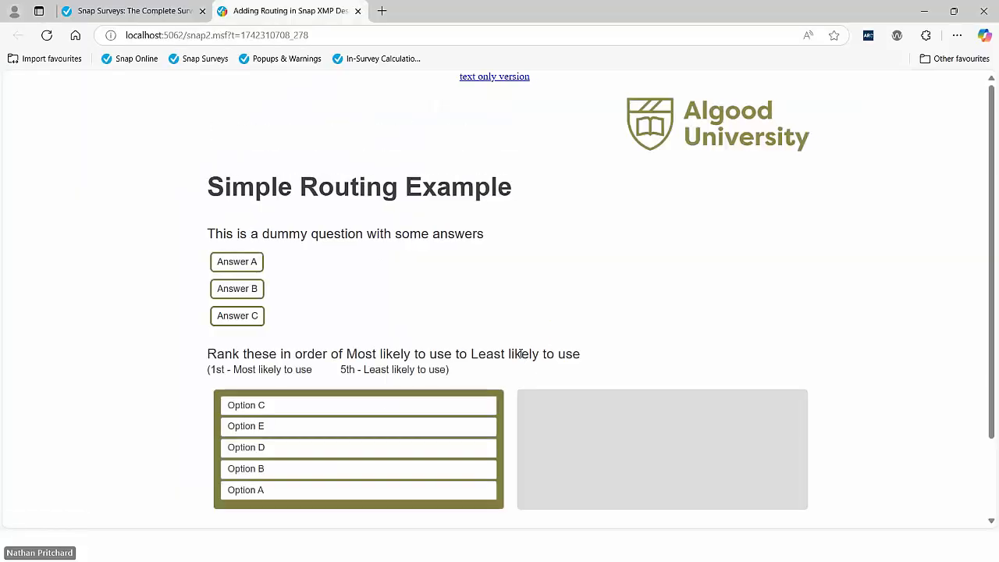
# Fill in the first preview page with Answer B and a ranking starting with Option C and Option D, and continue to the Additional Questions page
pyautogui.click(252, 271)
pyautogui.click(252, 288)
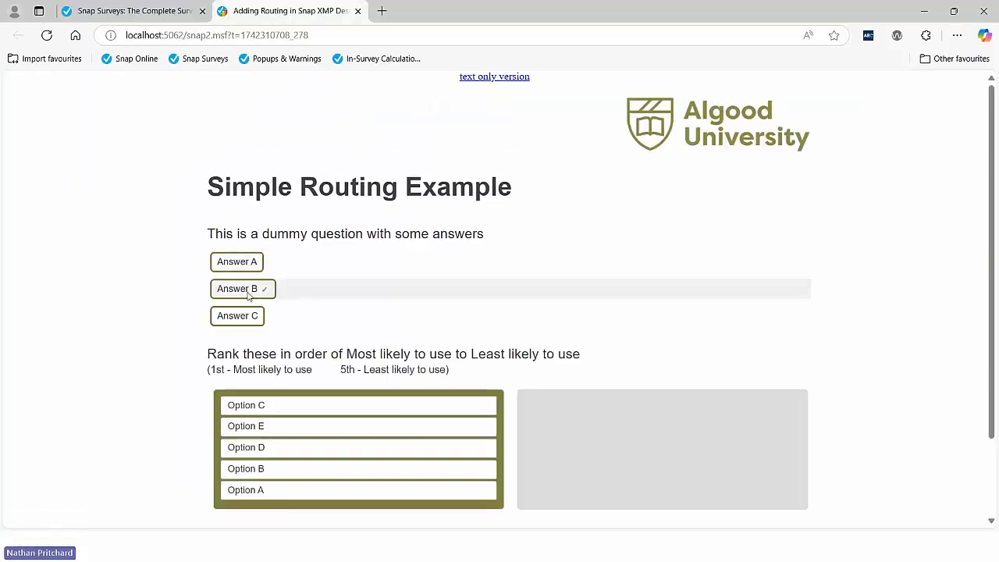
pyautogui.scroll(-2, 392, 299)
pyautogui.moveTo(330, 317); pyautogui.dragTo(747, 338)
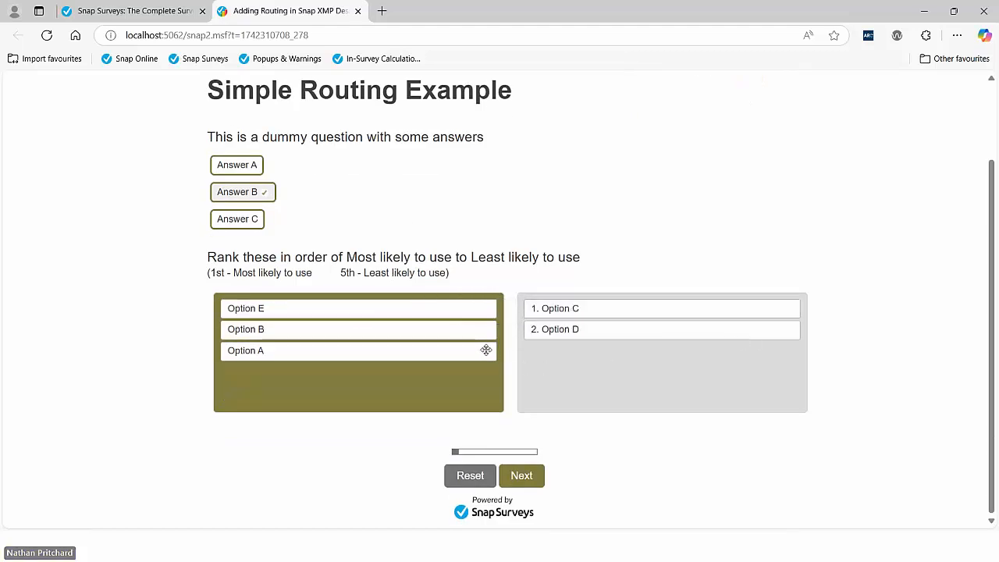
pyautogui.moveTo(485, 350); pyautogui.dragTo(789, 353)
pyautogui.click(536, 477)
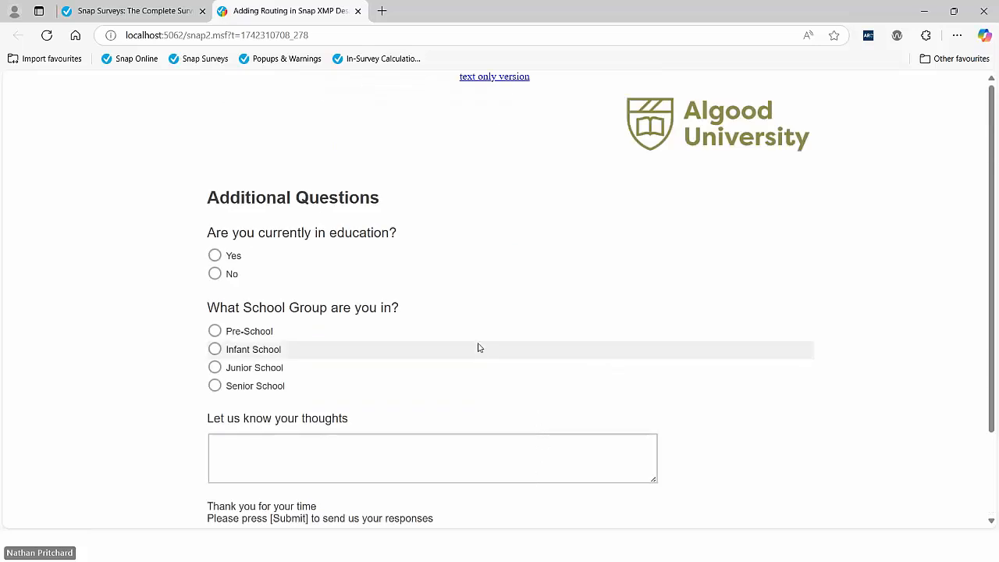
# Answer Yes to being in education and try the school group choices in turn, ending on Senior School
pyautogui.click(214, 256)
pyautogui.click(214, 331)
pyautogui.click(214, 349)
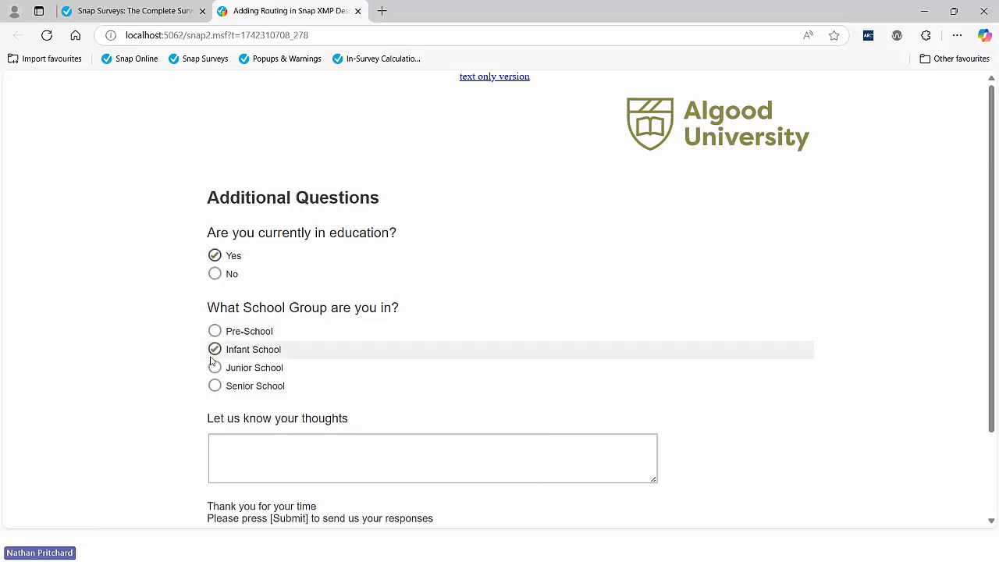
pyautogui.click(214, 367)
pyautogui.click(214, 386)
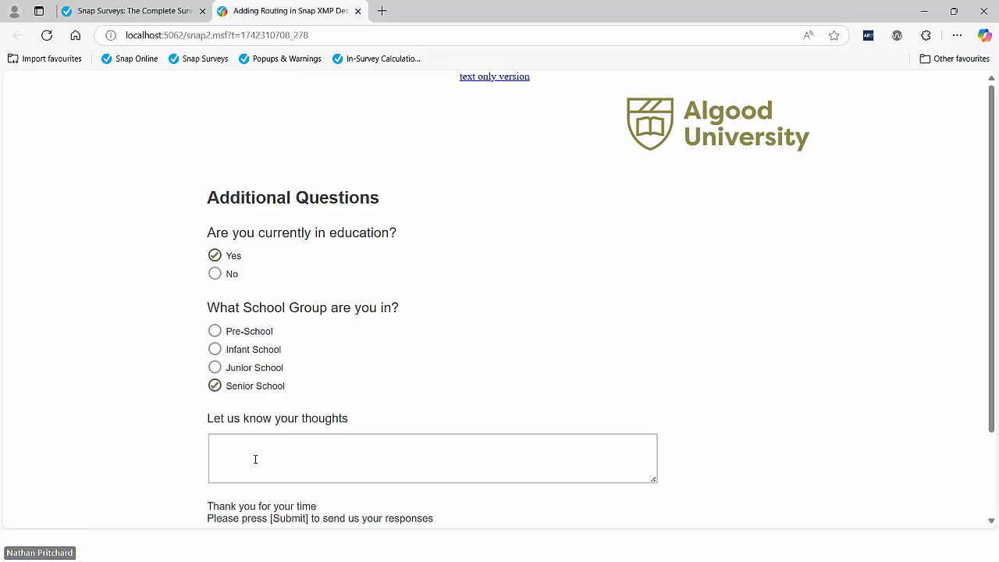
# Test the No route of the education question with Full-Time and Part-Time Employment, and return the answer to Yes
pyautogui.click(215, 274)
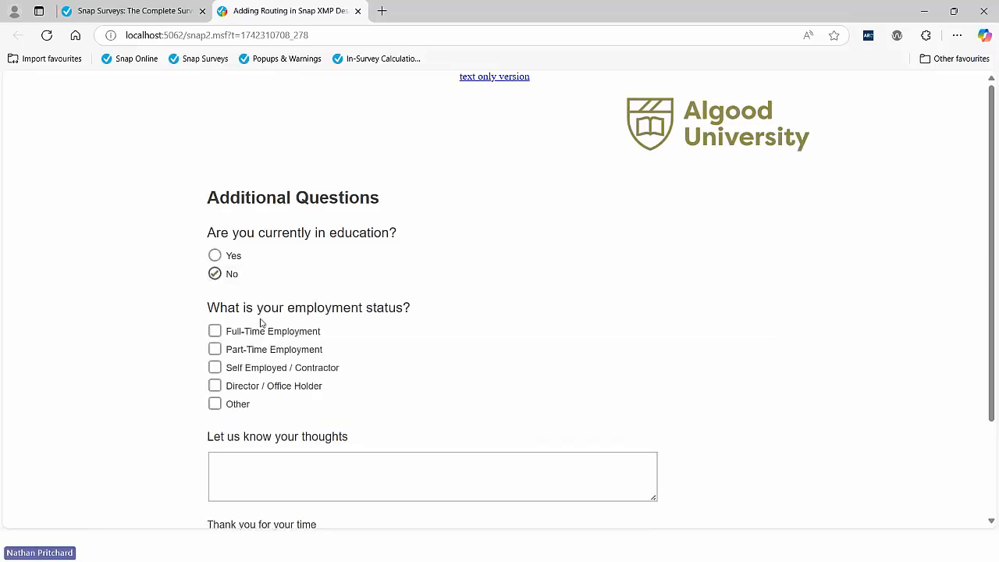
pyautogui.click(215, 331)
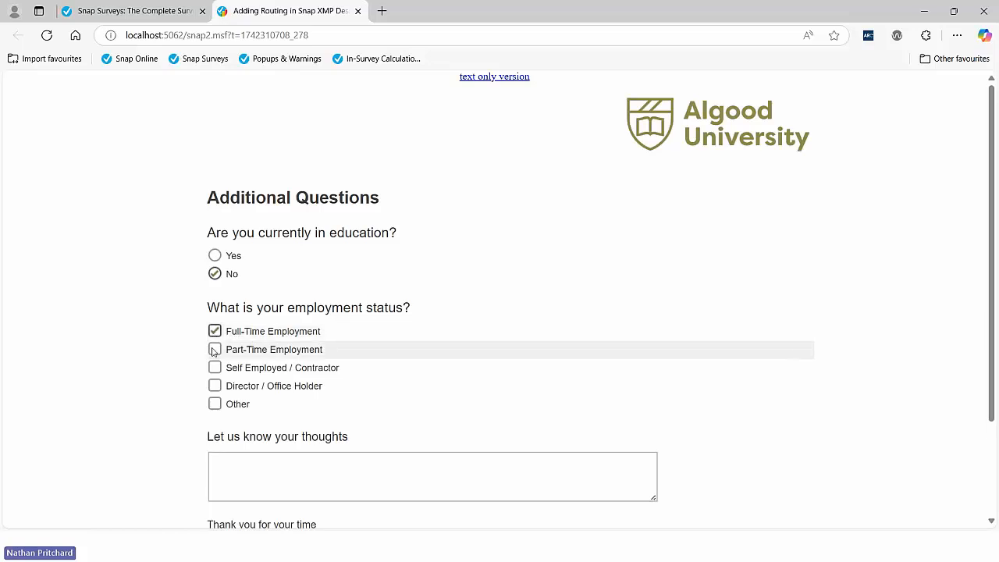
pyautogui.click(213, 351)
pyautogui.click(215, 256)
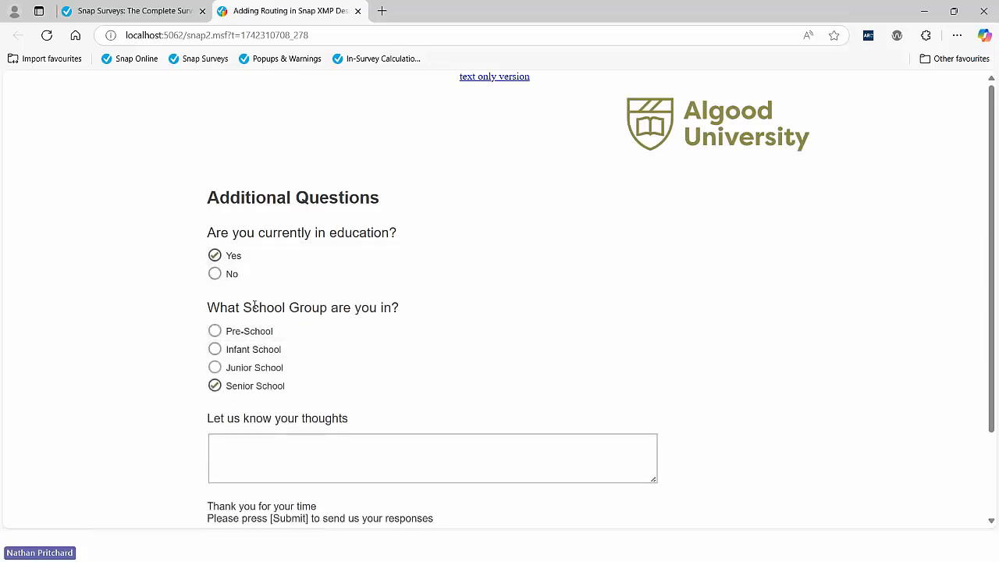
# Test the Yes and No routes of the education question again, ending on No, and tick Other as employment status
pyautogui.click(216, 276)
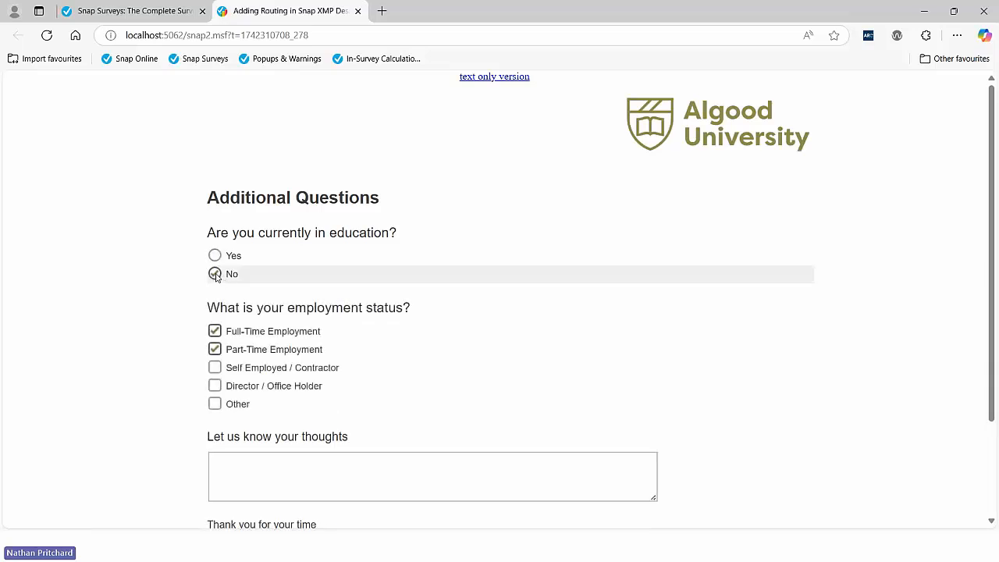
pyautogui.click(216, 256)
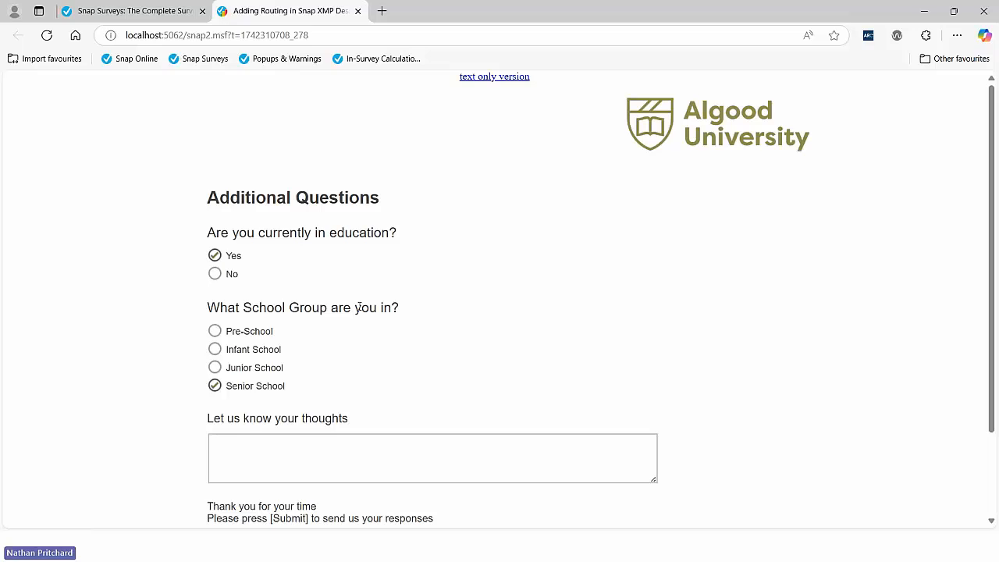
pyautogui.click(214, 274)
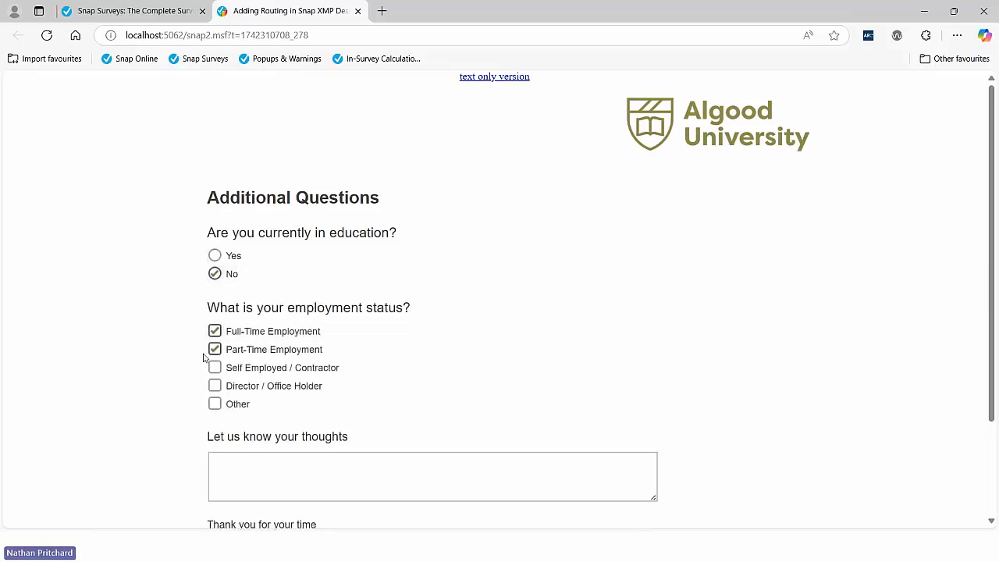
pyautogui.scroll(-1, 195, 359)
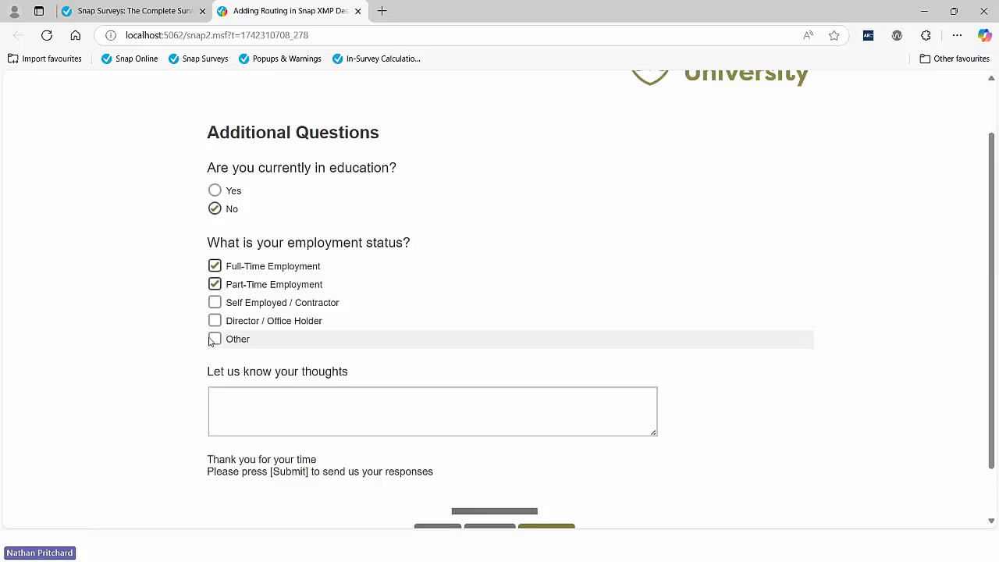
pyautogui.click(215, 340)
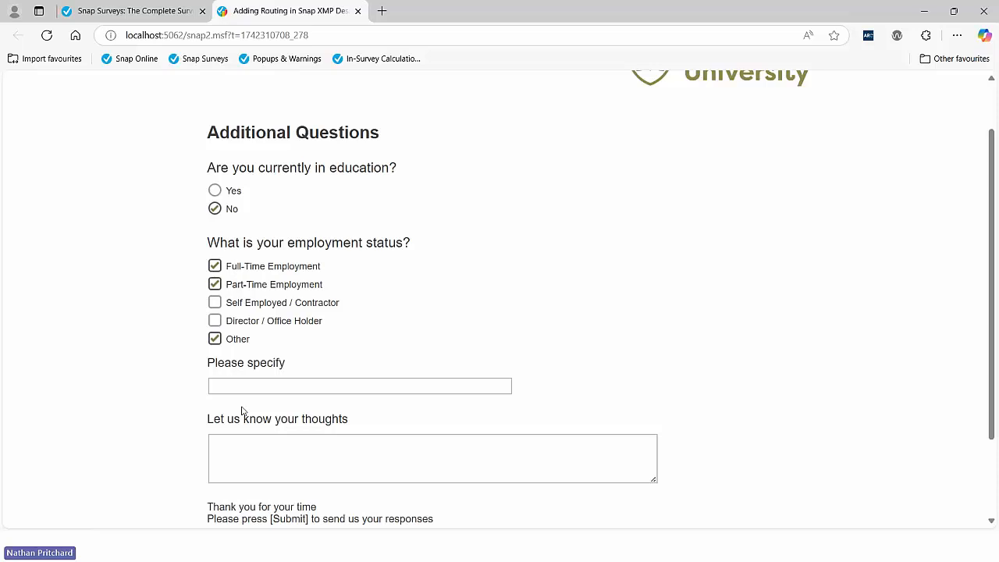
# Switch to Snap Desktop and review the employment status question, its Other answer and the Please specify follow-up
pyautogui.hotkey('alt', 'Tab')
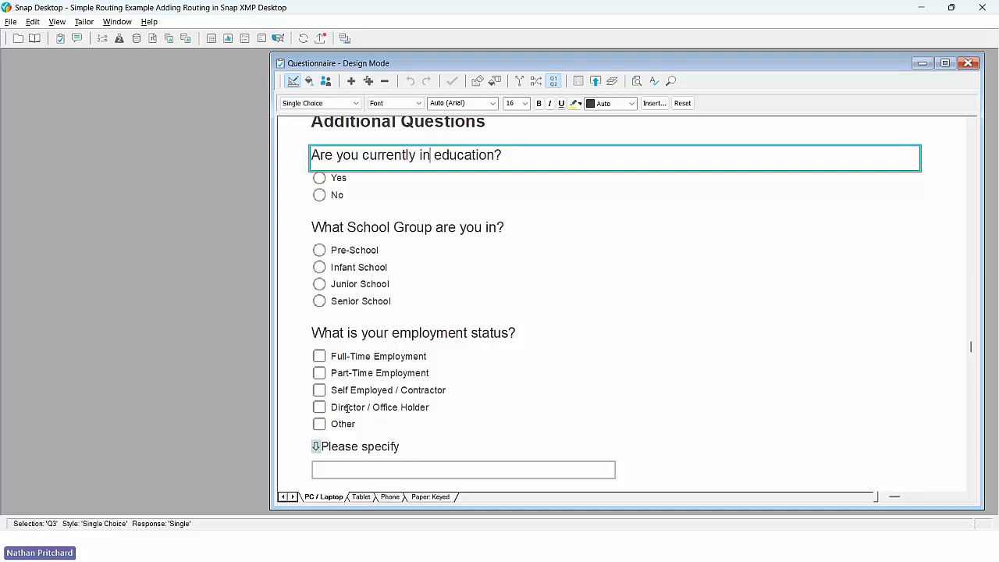
pyautogui.scroll(-1, 347, 407)
pyautogui.moveTo(344, 424); pyautogui.dragTo(370, 424)
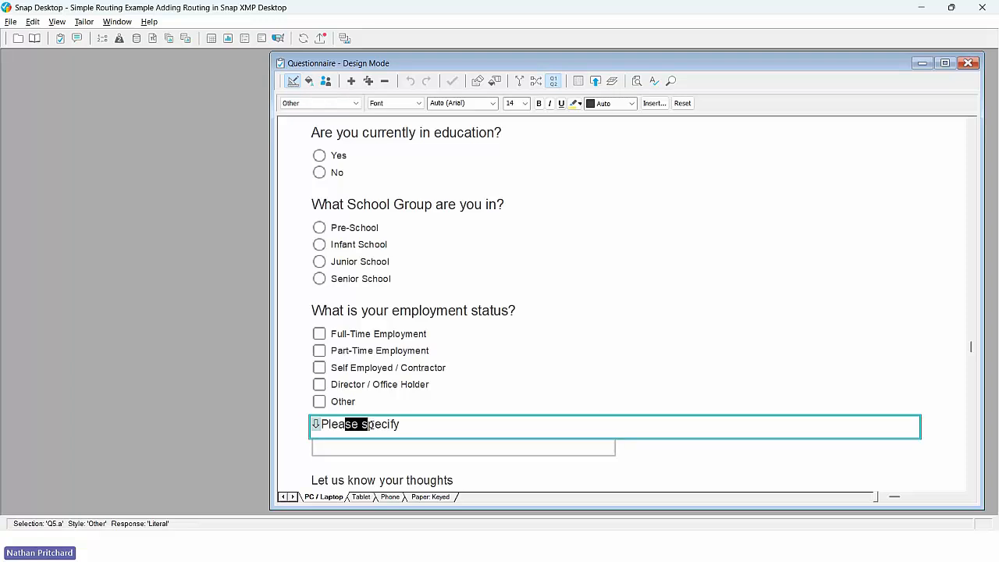
pyautogui.click(363, 401)
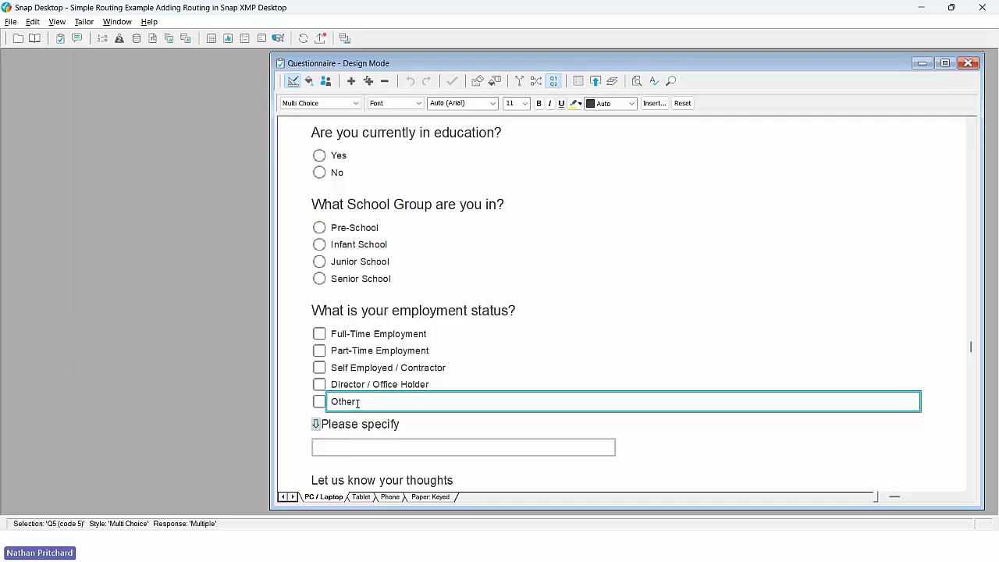
pyautogui.click(400, 310)
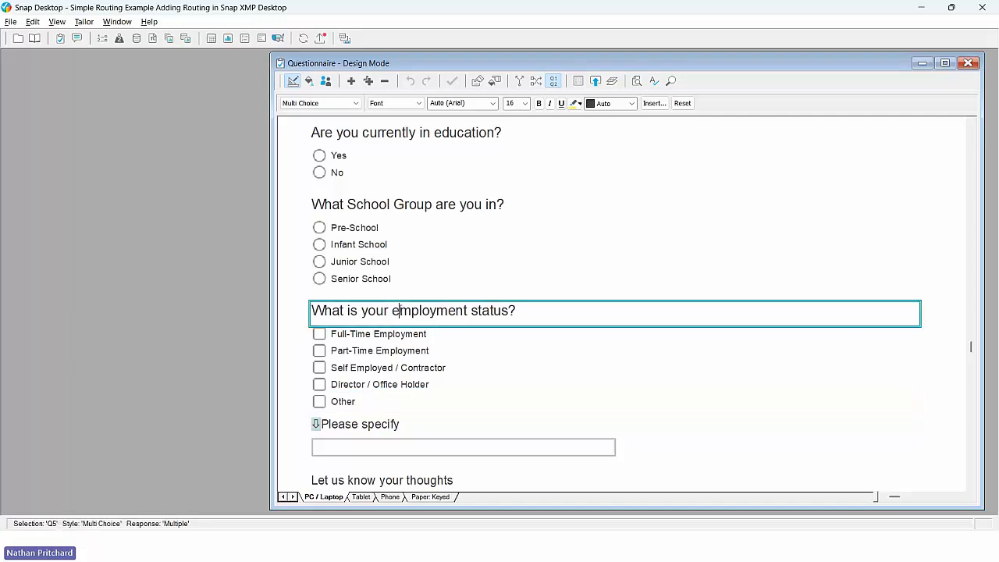
pyautogui.click(380, 425)
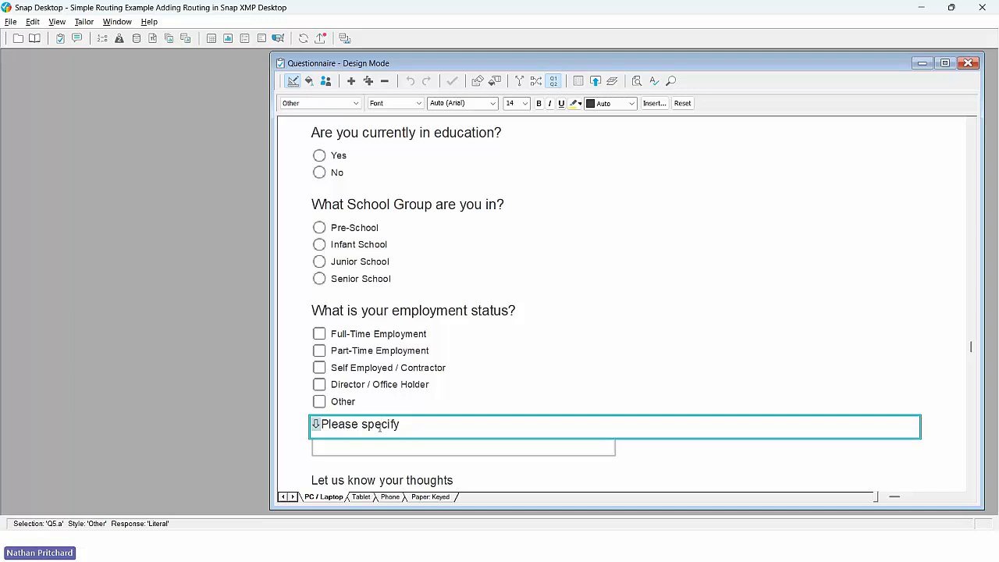
# Insert a variable field for Q5.a with the Inline Question aspect after the Other answer of the employment question
pyautogui.click(364, 400)
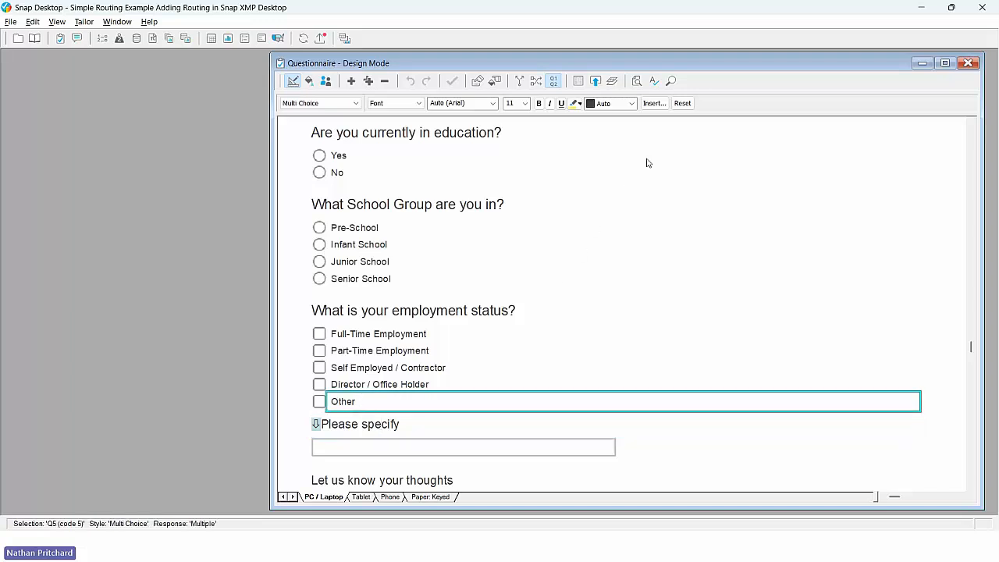
pyautogui.click(653, 103)
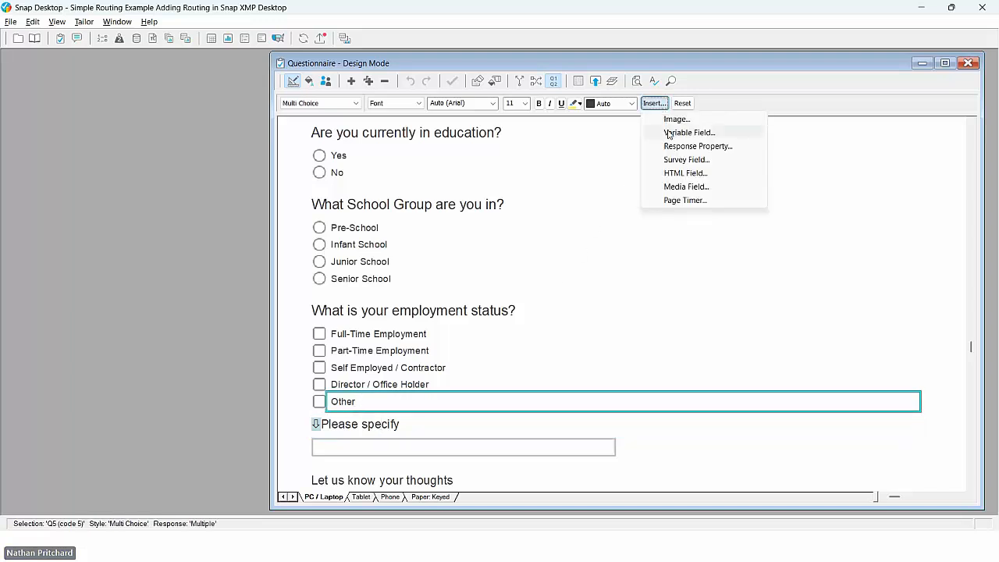
pyautogui.click(668, 133)
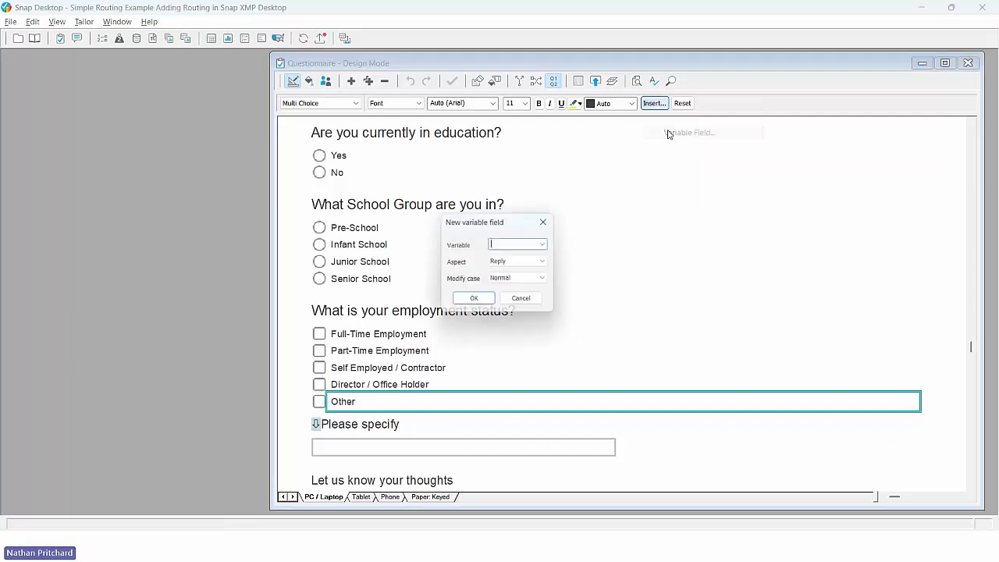
pyautogui.click(549, 245)
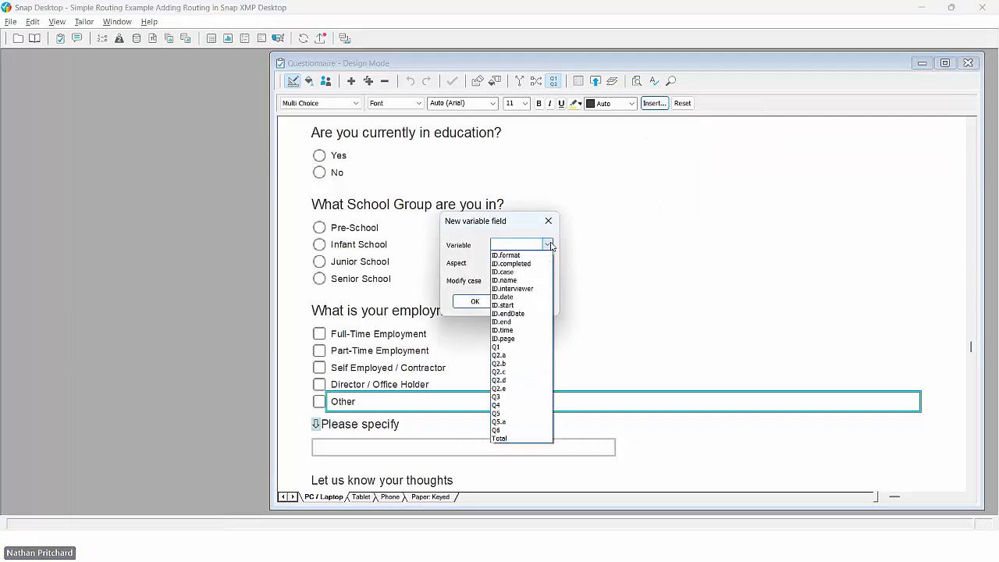
pyautogui.click(517, 421)
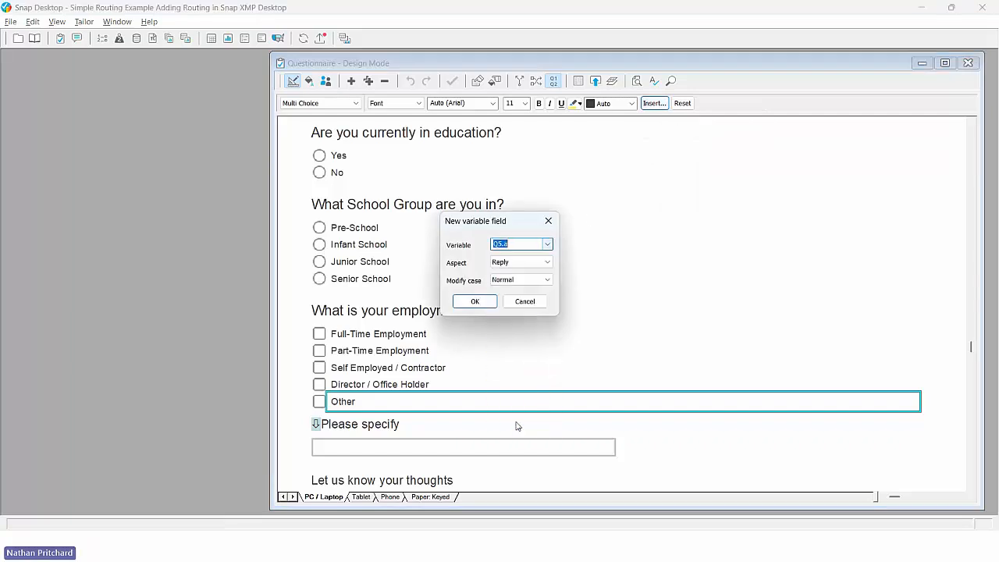
pyautogui.click(517, 263)
pyautogui.click(511, 298)
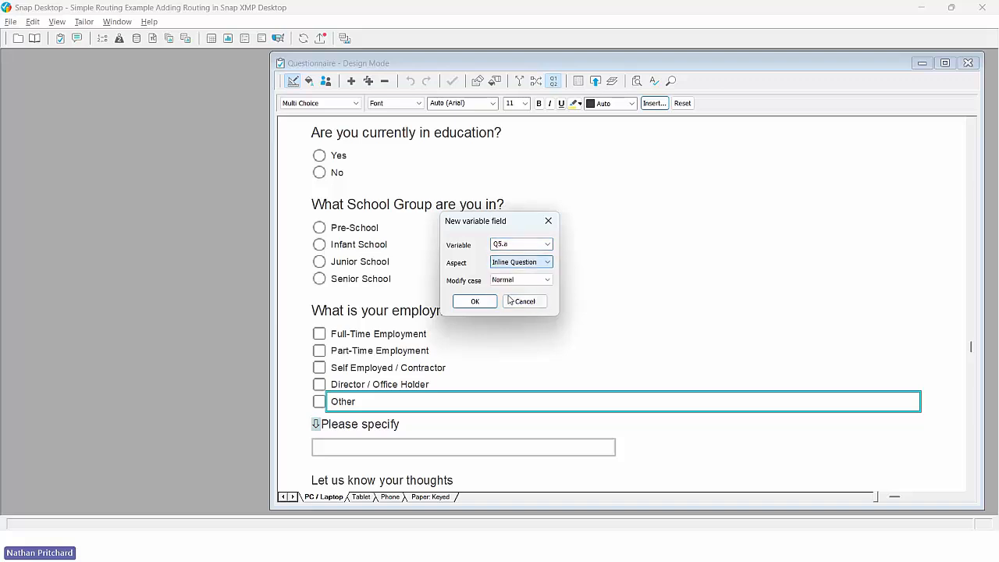
pyautogui.click(475, 301)
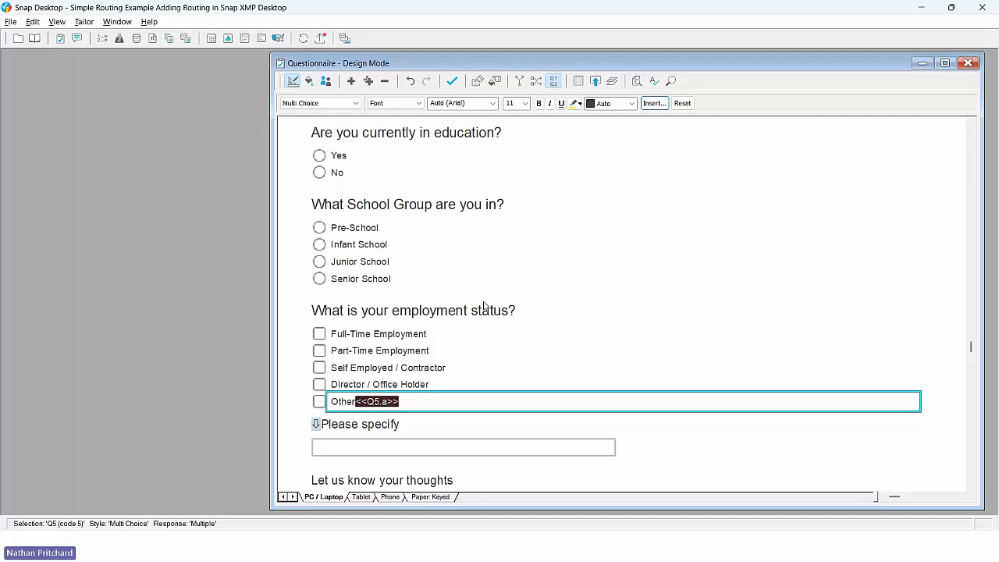
# Put a colon and a space in front of the Please specify text
pyautogui.click(320, 425)
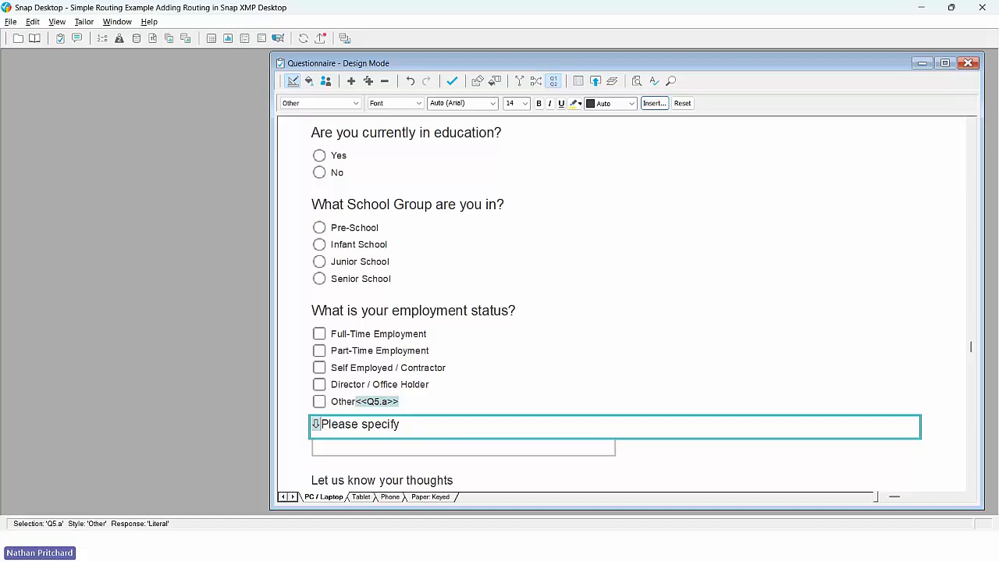
pyautogui.write(':')
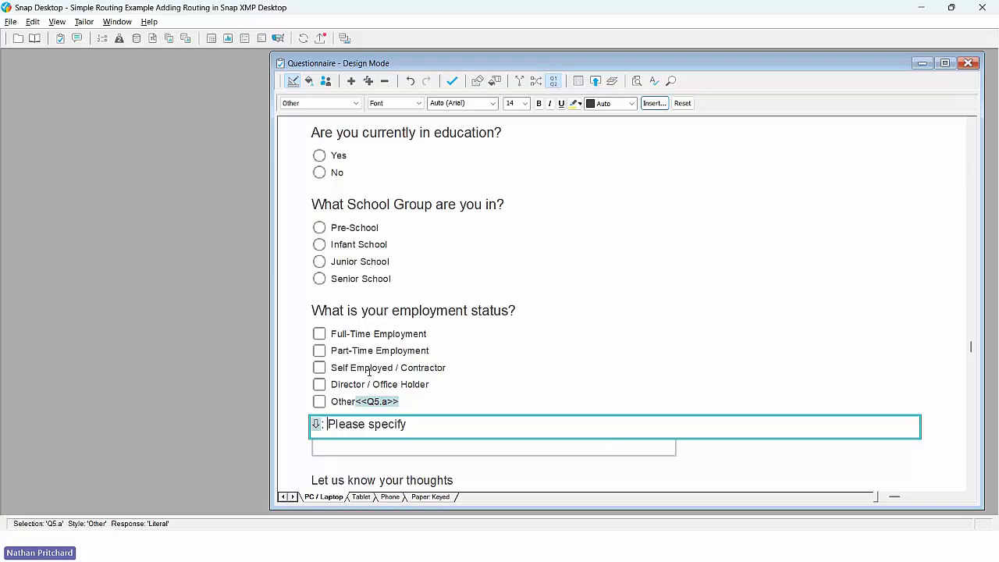
pyautogui.press('BackSpace')
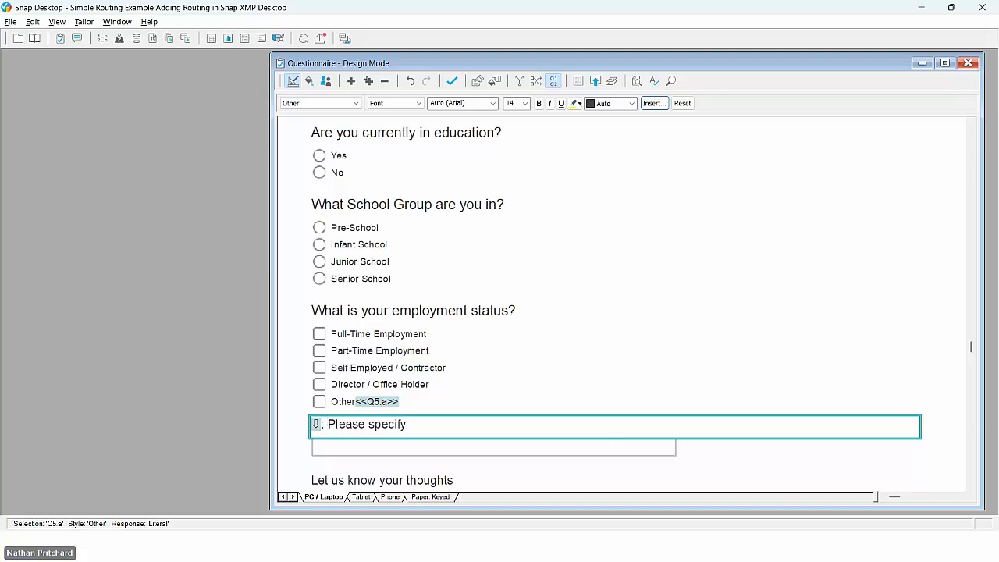
# Add another follow-up question below Please specify with the text ": What is the Company name"
pyautogui.press('Return')
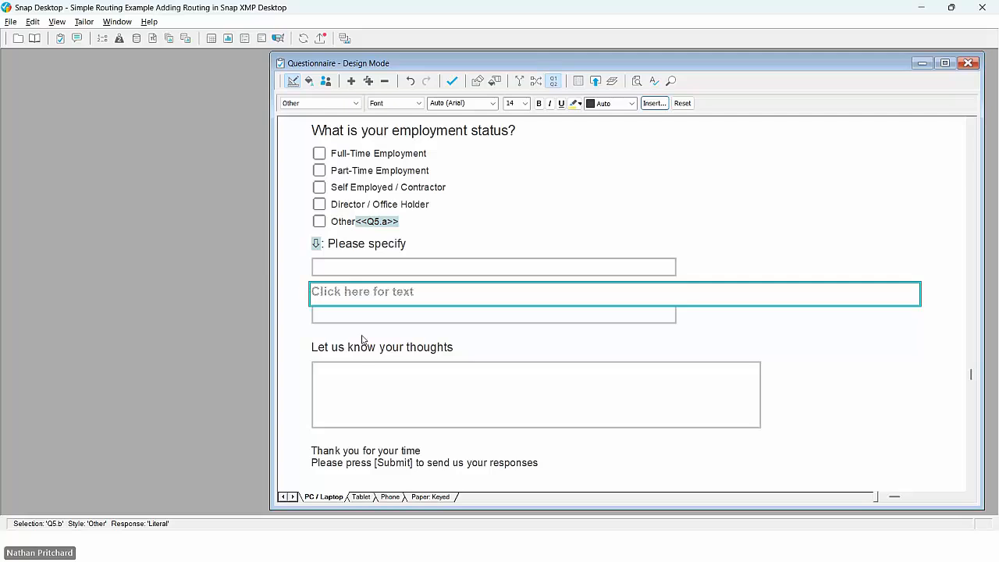
pyautogui.write(': W')
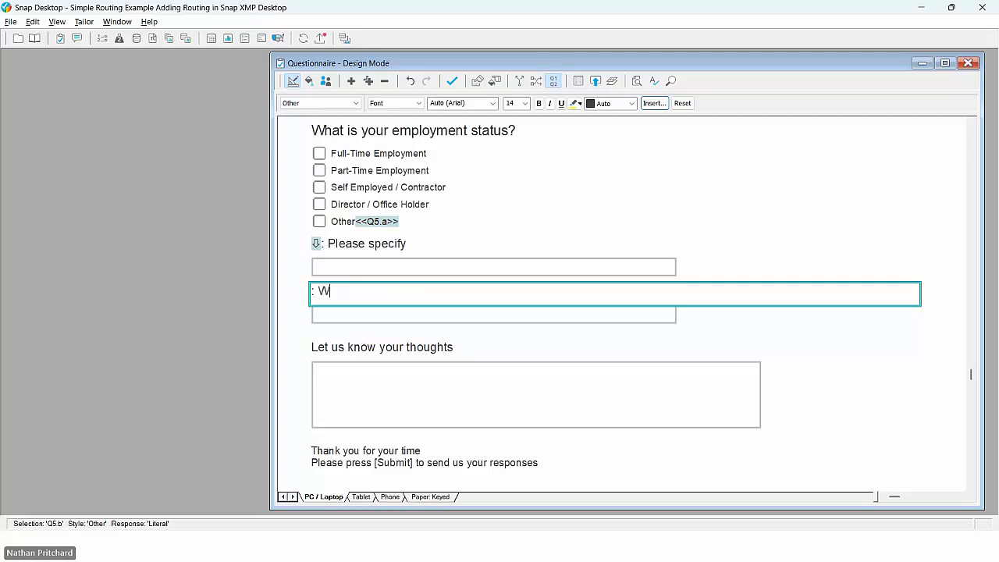
pyautogui.write('hat is')
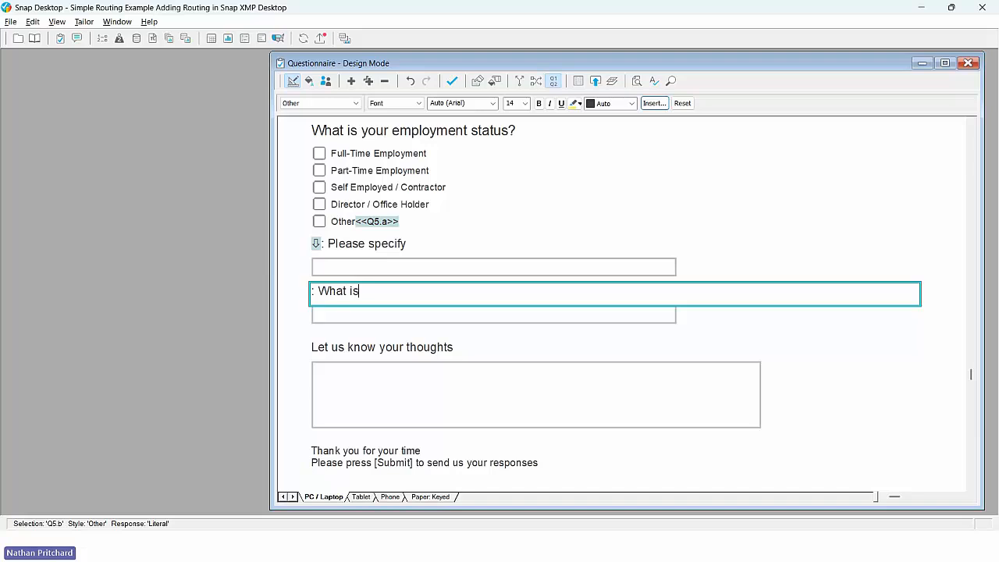
pyautogui.write(' the Company name')
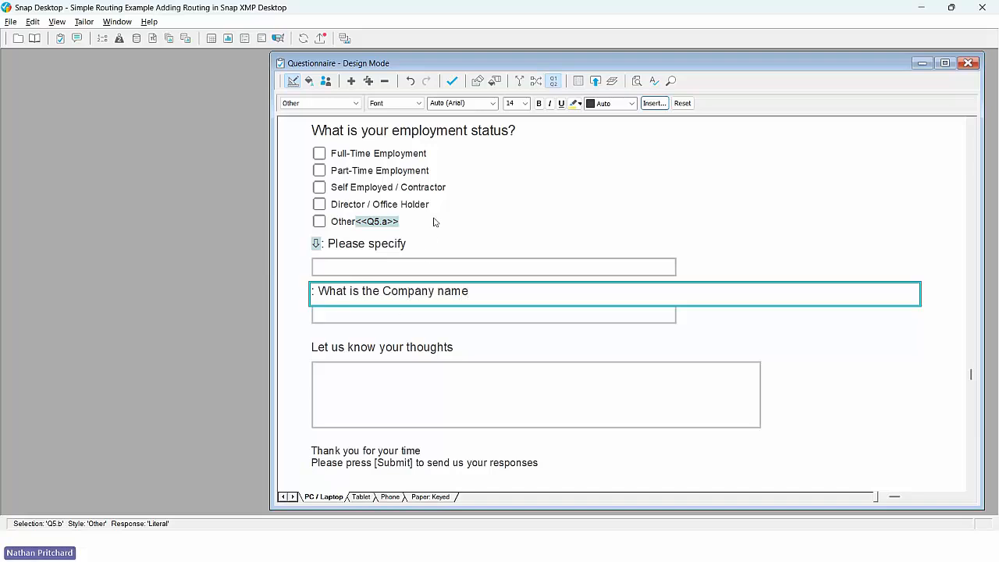
# Insert a variable field for Q5.b with the Inline Question aspect after the Director / Office Holder answer
pyautogui.click(403, 204)
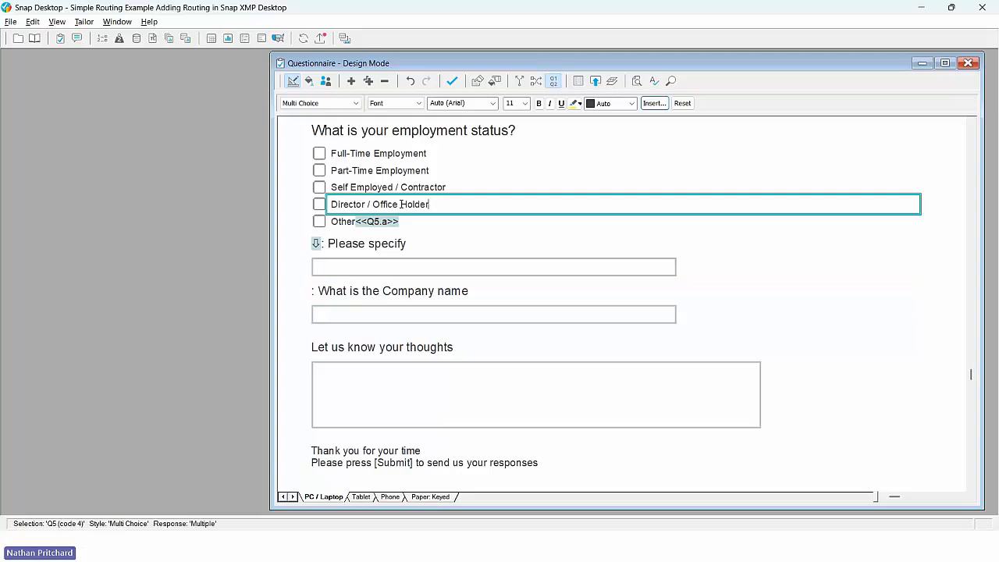
pyautogui.click(655, 103)
pyautogui.click(665, 138)
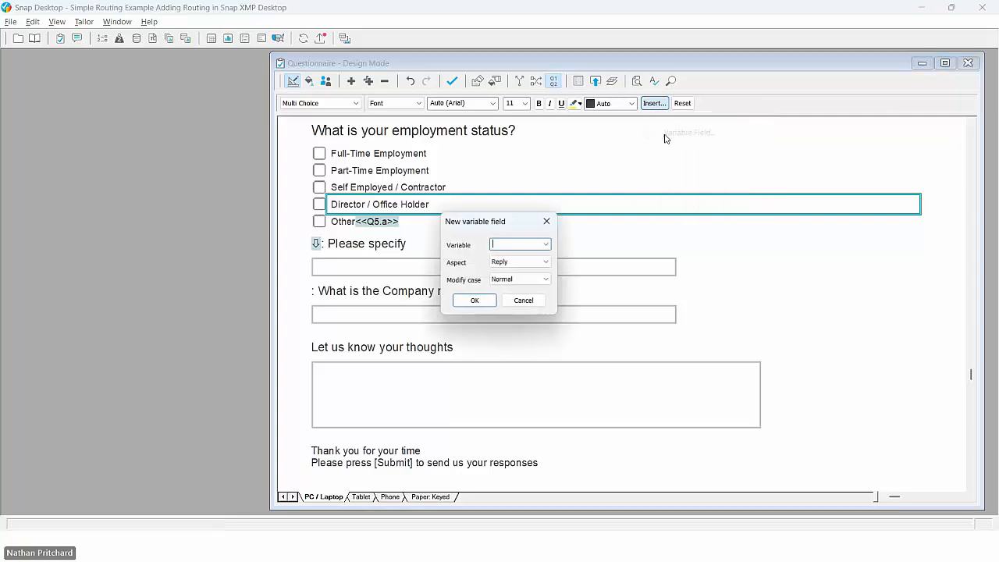
pyautogui.click(547, 244)
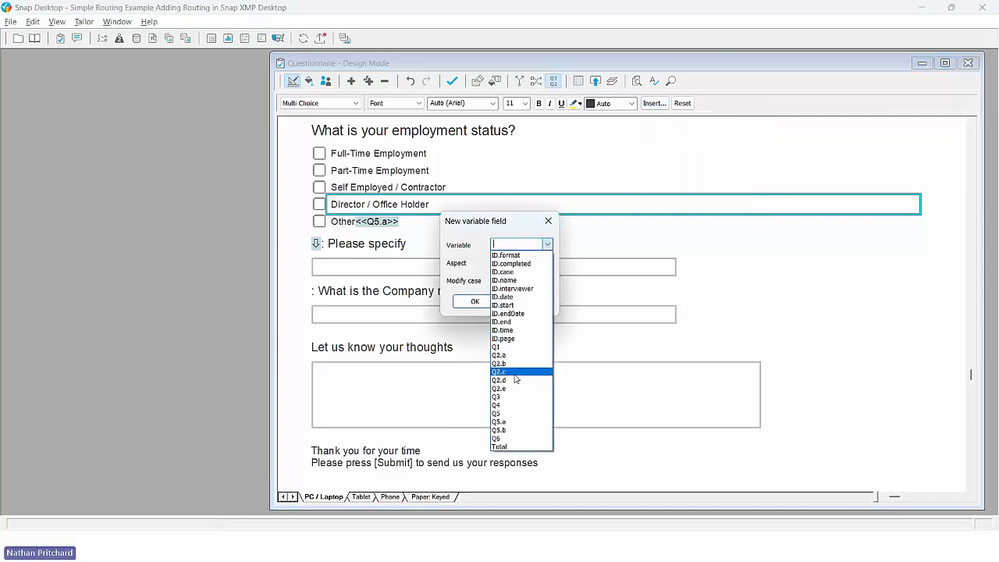
pyautogui.click(512, 430)
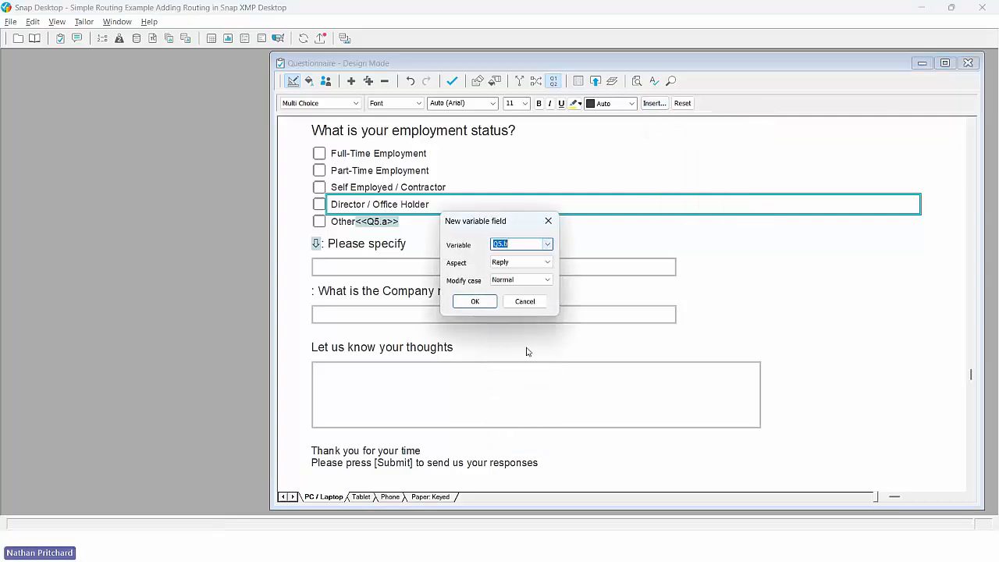
pyautogui.click(523, 262)
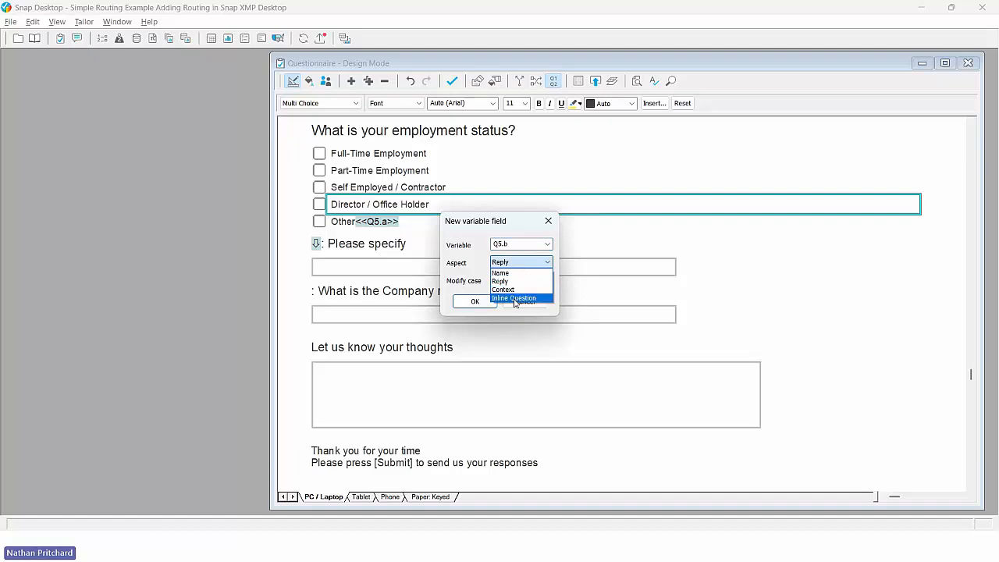
pyautogui.click(515, 298)
pyautogui.click(493, 305)
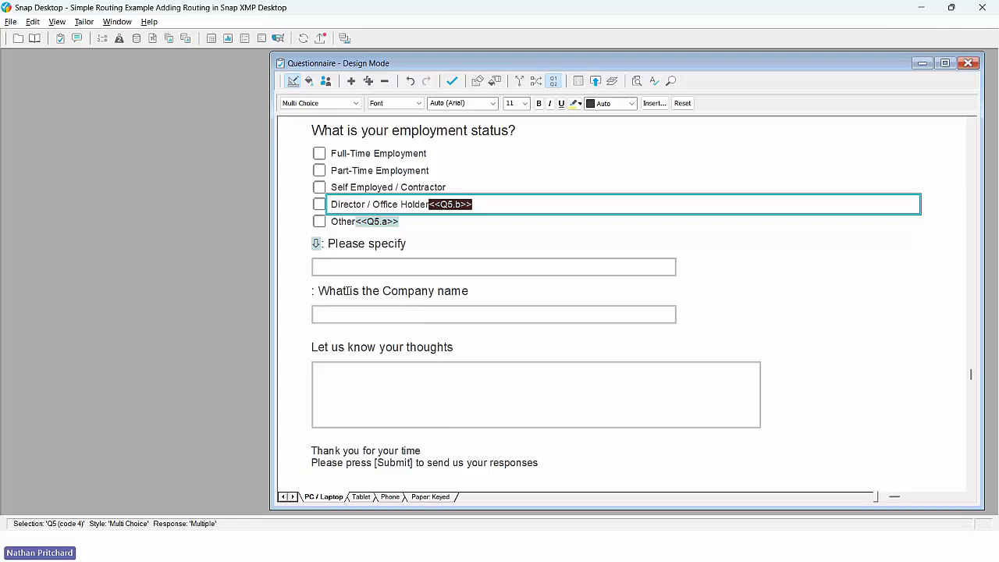
# Add a Conditionally Ask Question routing rule to the Company name question with the condition Q5=4, and keep the questionnaire changes
pyautogui.click(346, 291)
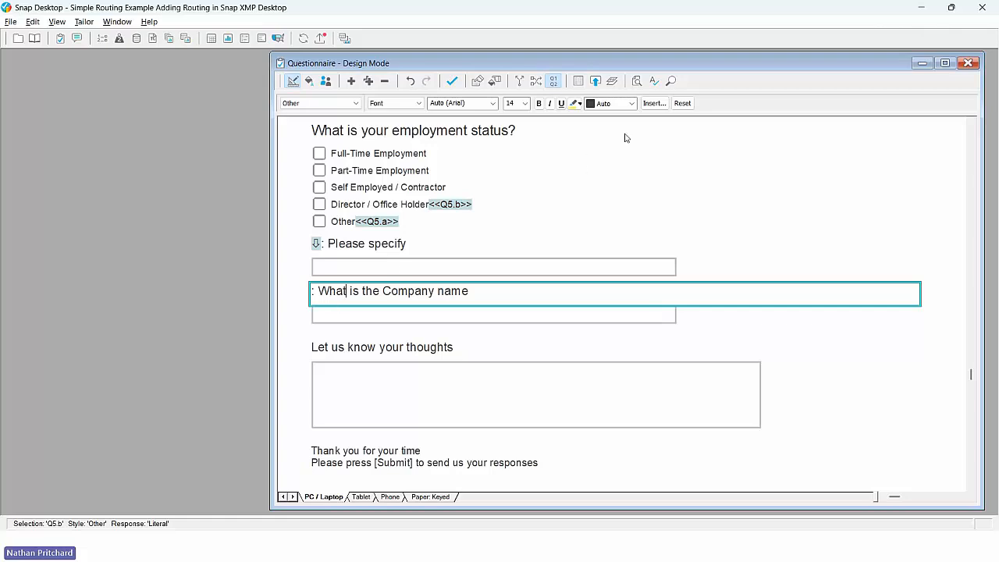
pyautogui.click(519, 81)
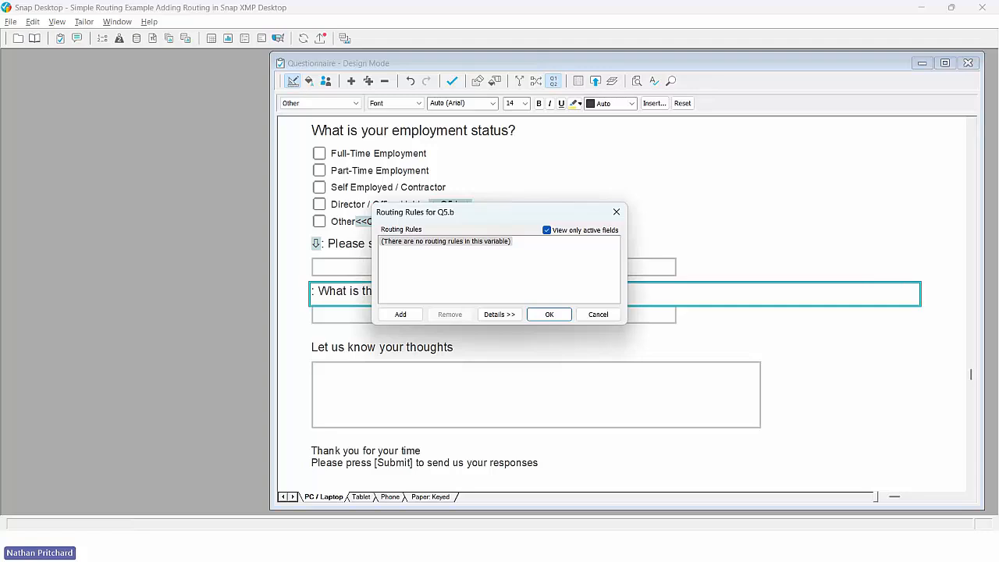
pyautogui.click(568, 275)
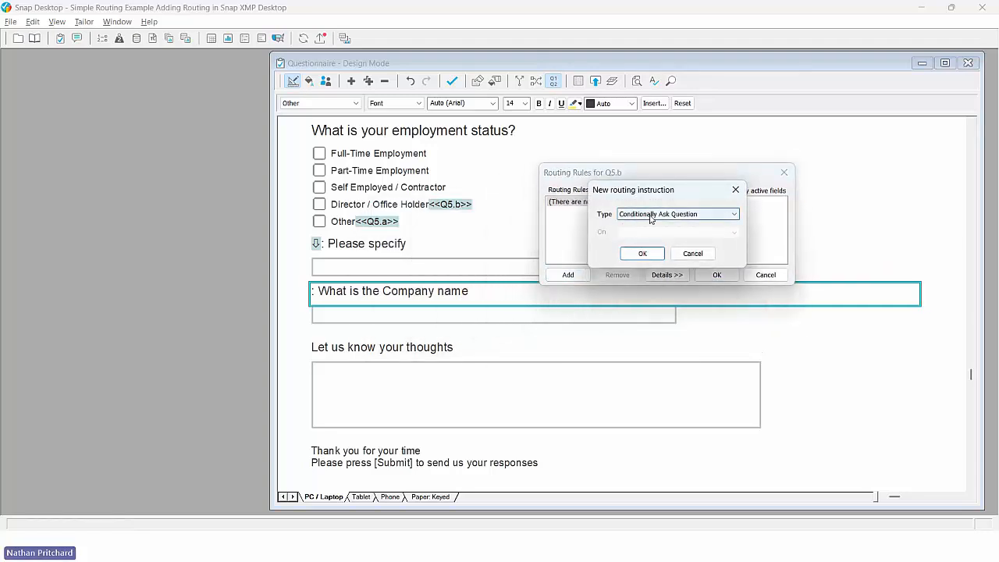
pyautogui.click(642, 253)
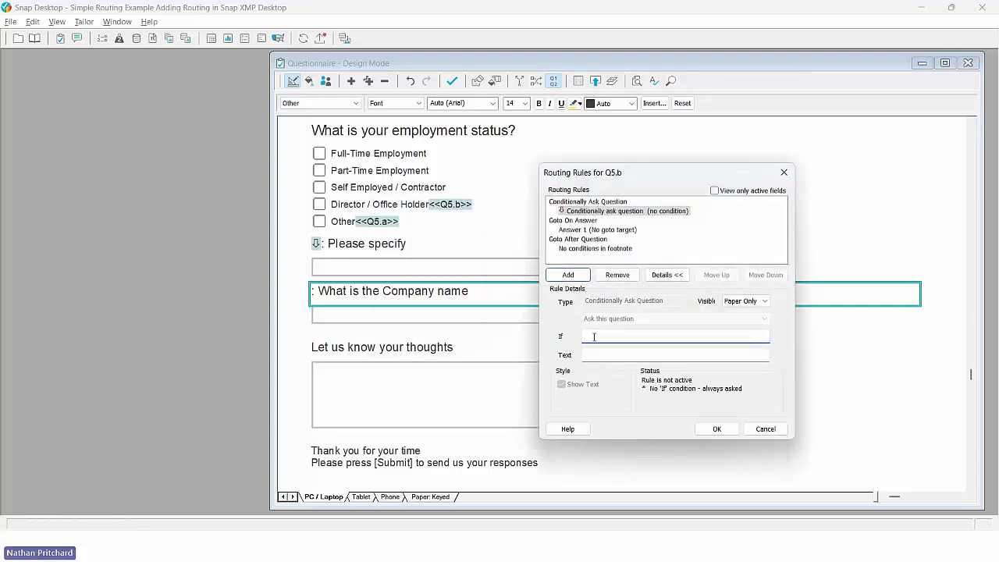
pyautogui.write('Q5=4')
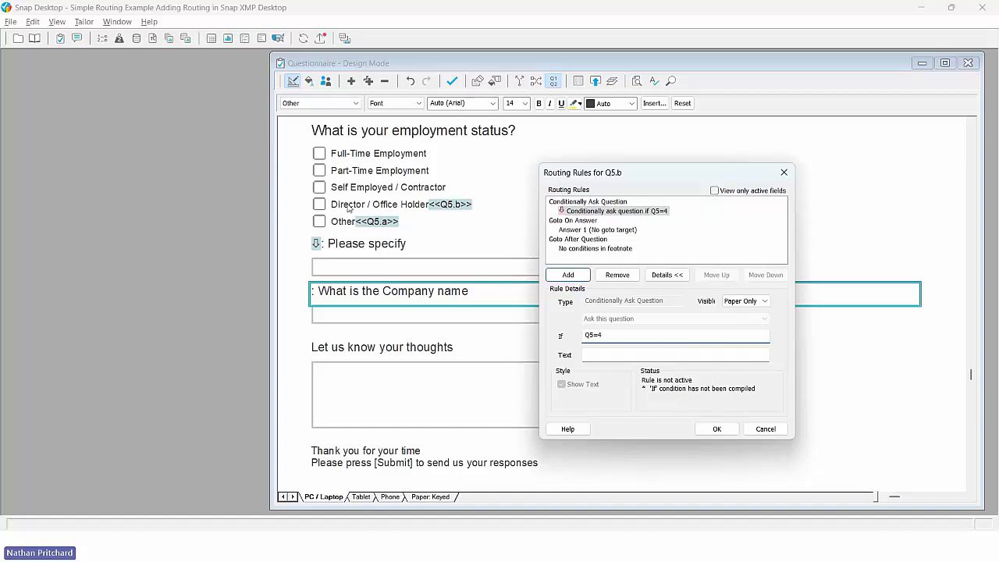
pyautogui.click(716, 428)
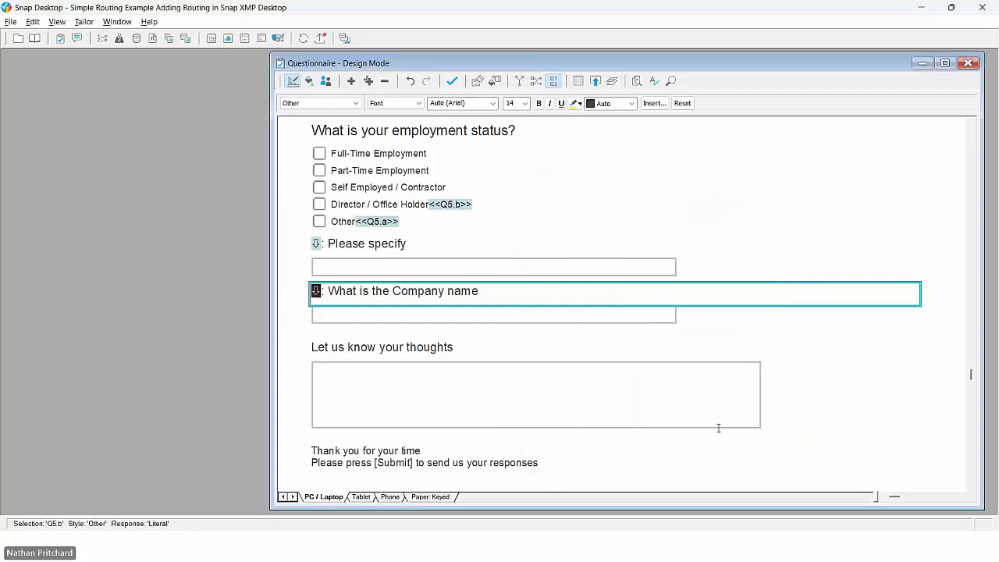
pyautogui.click(452, 80)
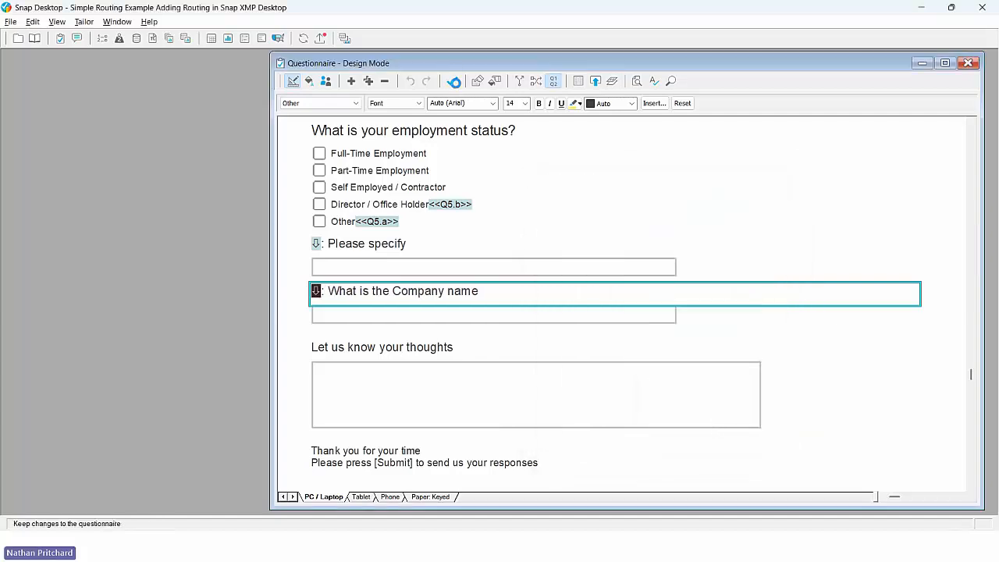
# Publish the questionnaire as preview only, fill in its first page with Answer B, and continue to Additional Questions
pyautogui.click(593, 85)
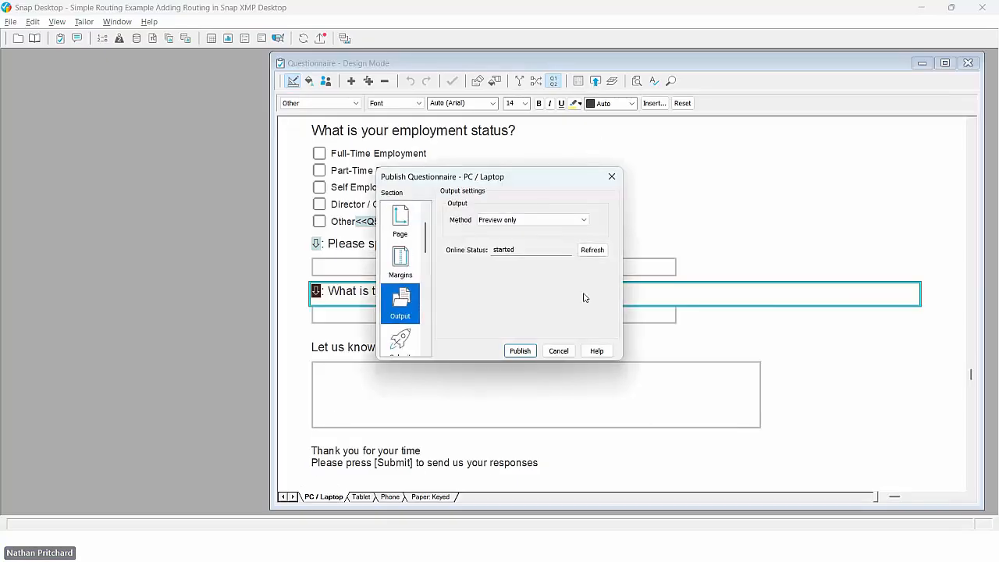
pyautogui.click(527, 353)
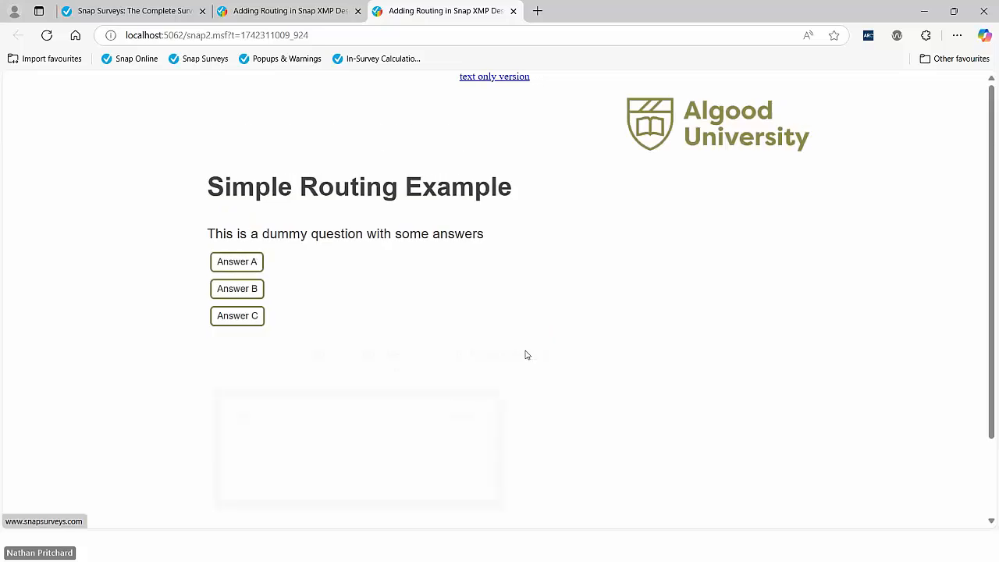
pyautogui.click(227, 288)
pyautogui.moveTo(290, 444); pyautogui.dragTo(531, 448)
pyautogui.scroll(-2, 529, 468)
pyautogui.click(522, 476)
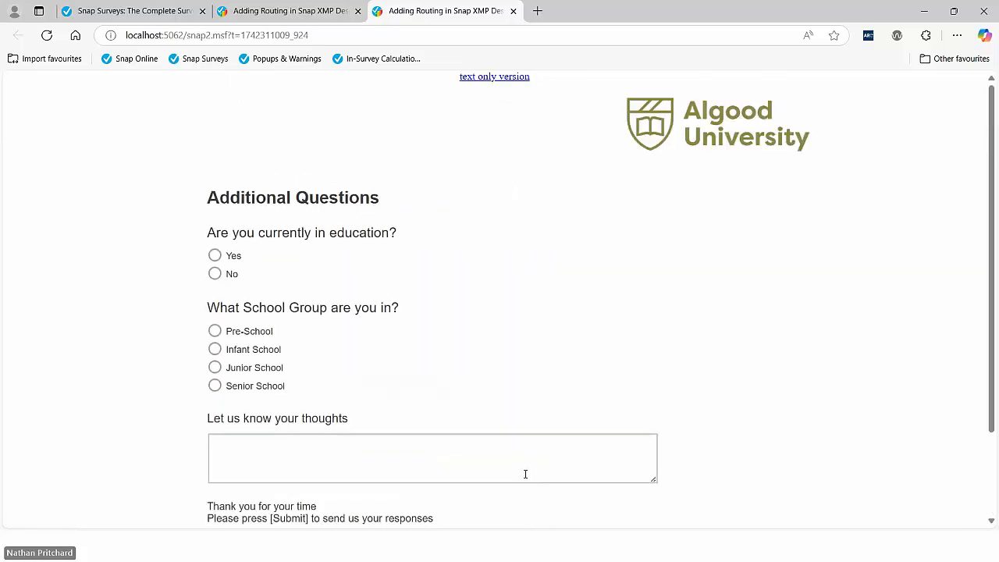
# Answer No to being in education and select Part-Time Employment, Director / Office Holder and Other as employment status to test the follow-ups
pyautogui.click(215, 274)
pyautogui.scroll(-2, 296, 285)
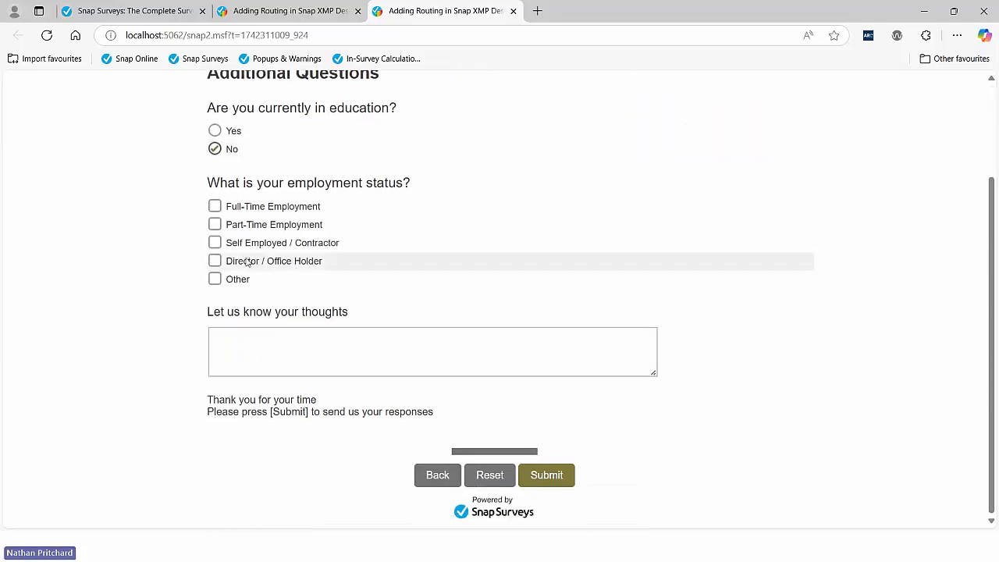
pyautogui.click(215, 224)
pyautogui.click(215, 261)
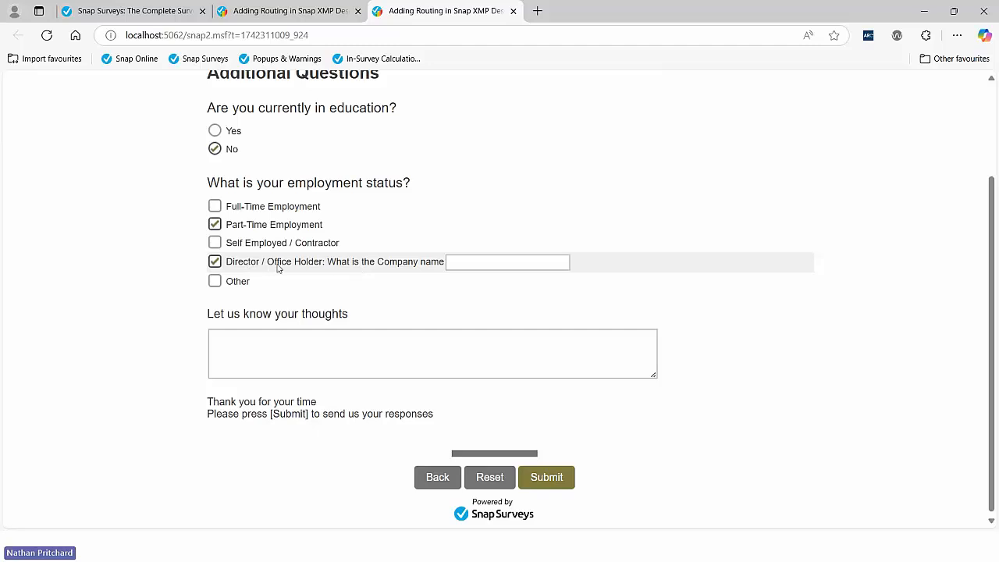
pyautogui.click(216, 281)
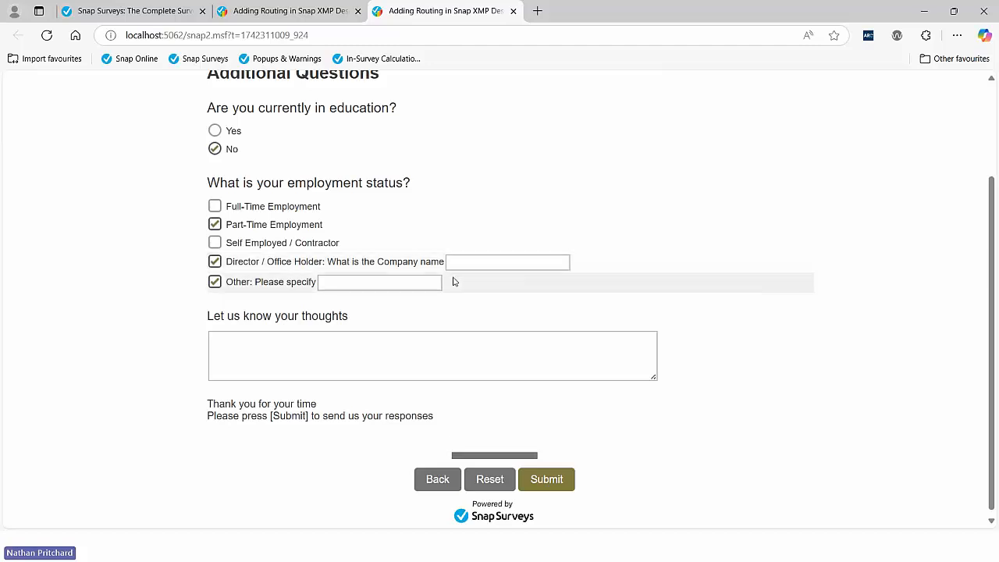
# Open the Routing on Intructional Messages survey, answer No, Monthly and 3 staff members on the Onsite Visit page, and continue
pyautogui.click(288, 66)
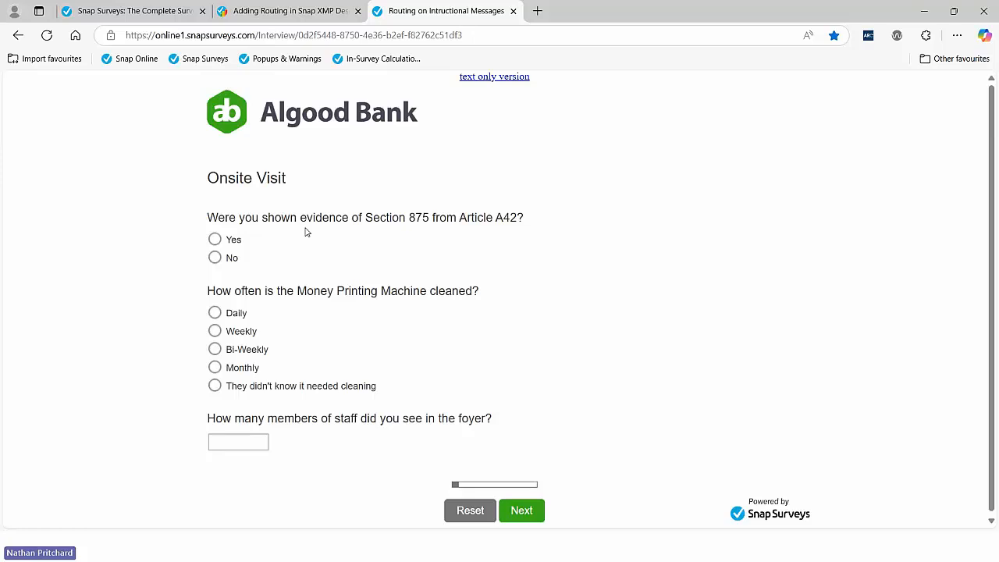
pyautogui.click(215, 259)
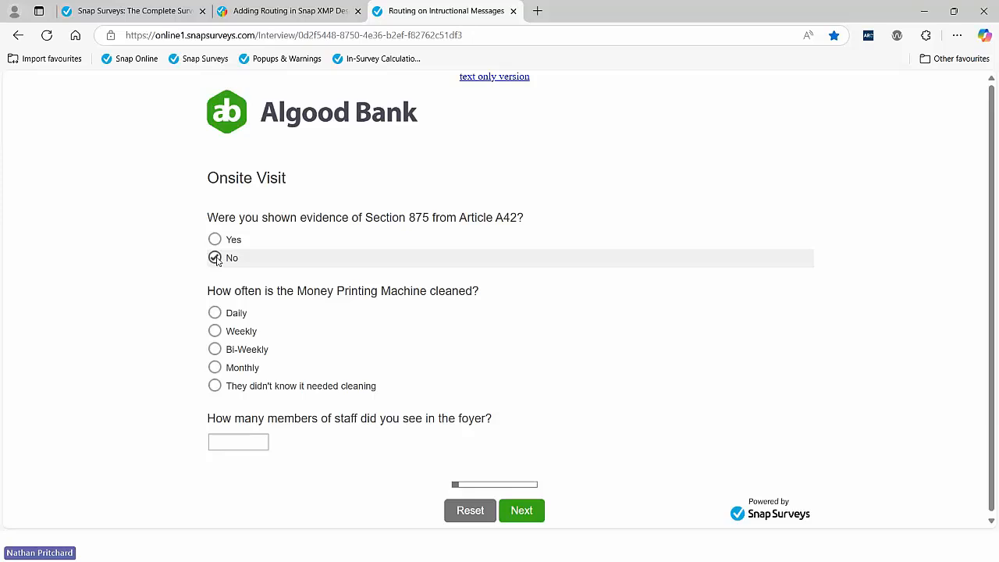
pyautogui.click(215, 371)
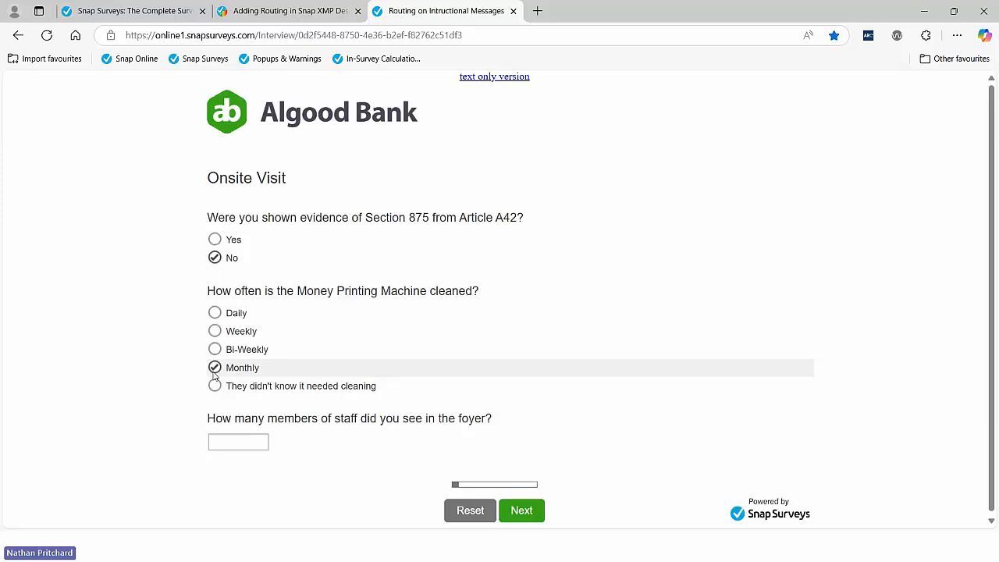
pyautogui.click(225, 443)
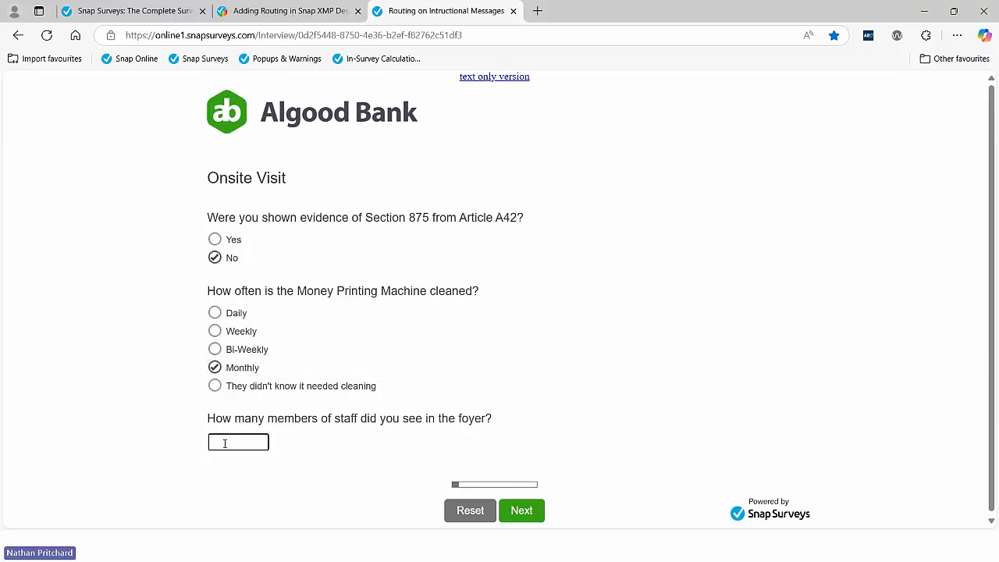
pyautogui.write('3')
pyautogui.click(521, 511)
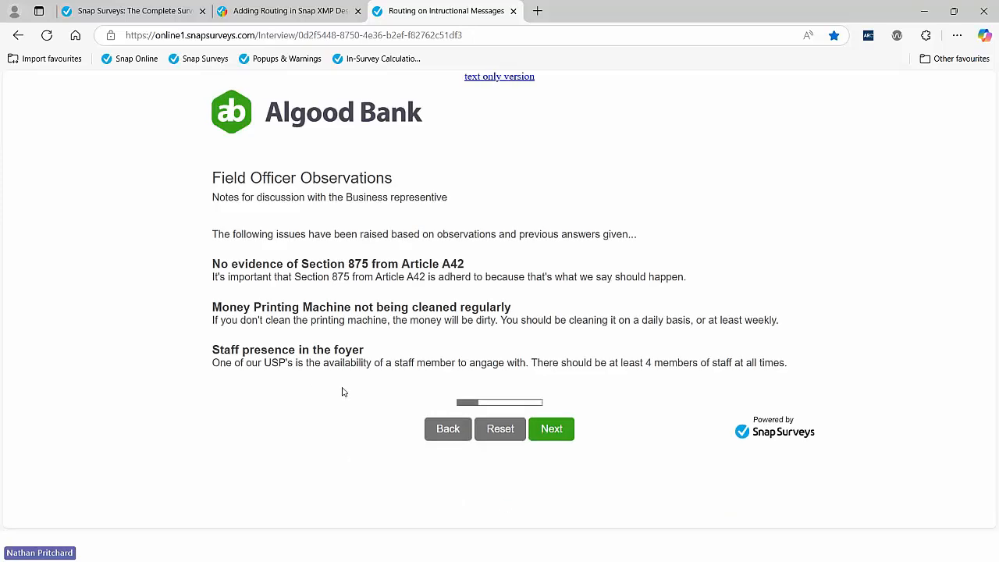
# Return to the Onsite Visit page, change the staff number to 5 and the Section 875 answer to Yes, and continue
pyautogui.click(449, 438)
pyautogui.moveTo(231, 442); pyautogui.dragTo(203, 443)
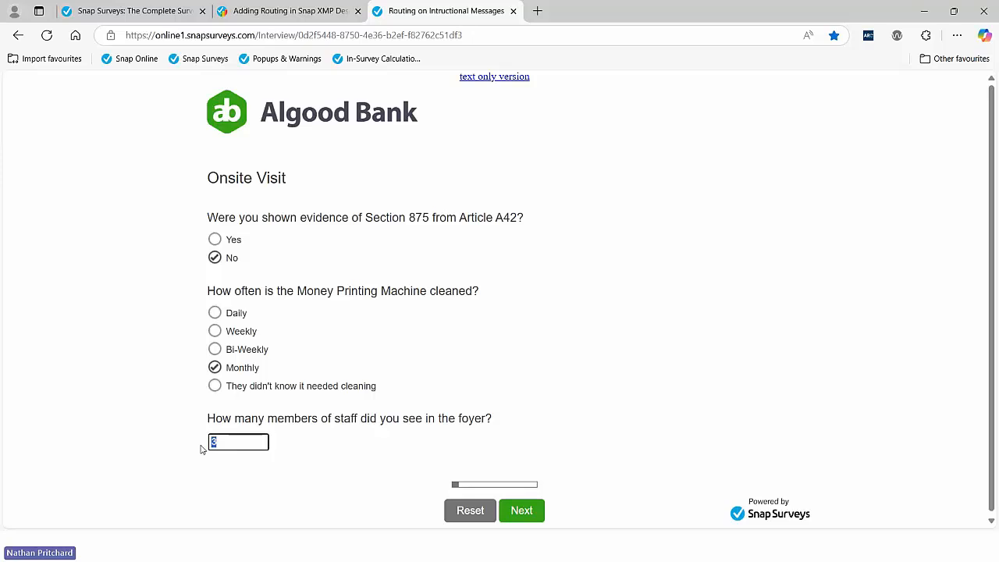
pyautogui.write('5')
pyautogui.click(215, 240)
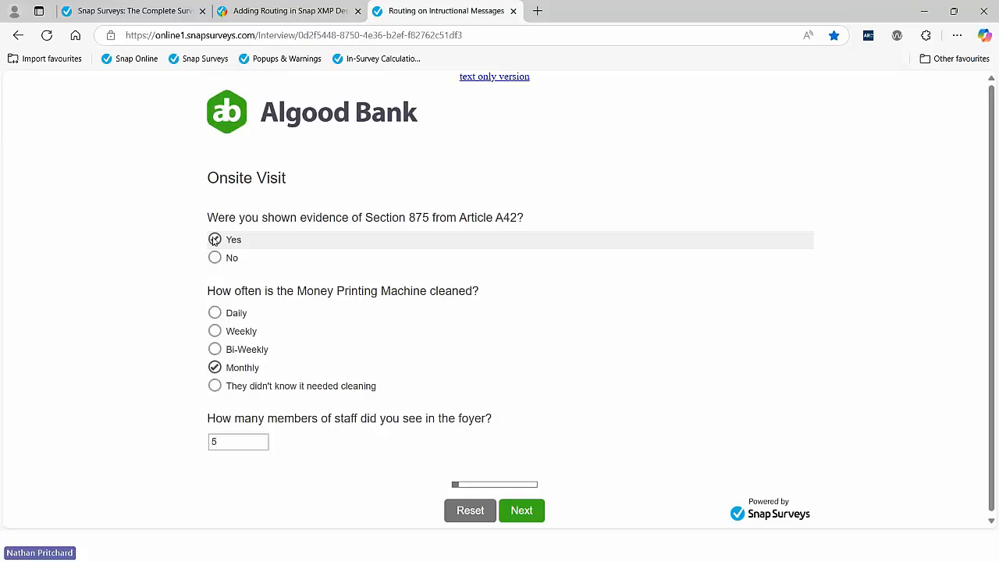
pyautogui.click(521, 510)
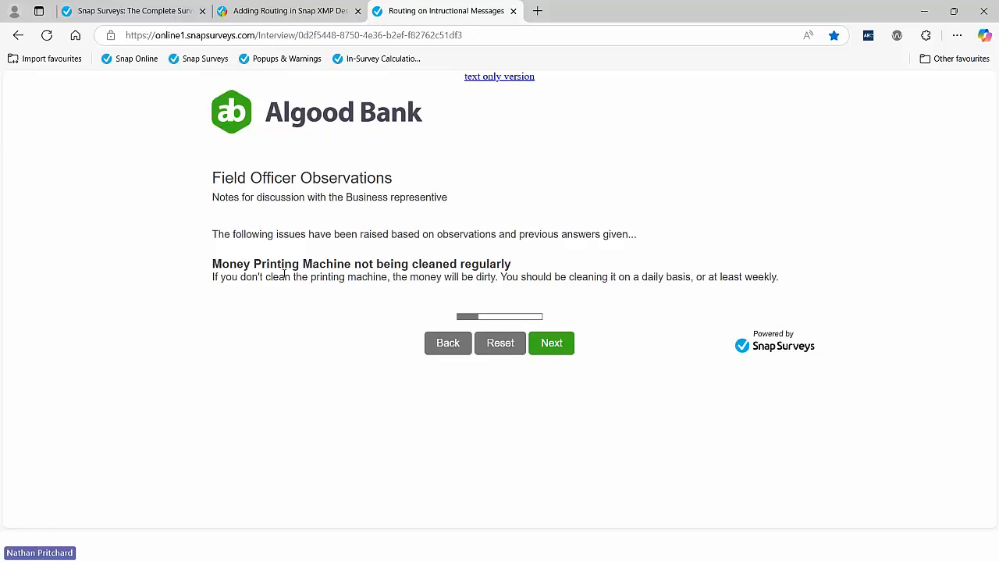
# Return to the Onsite Visit page, change the machine cleaning frequency to Daily, and continue to the observations
pyautogui.click(458, 345)
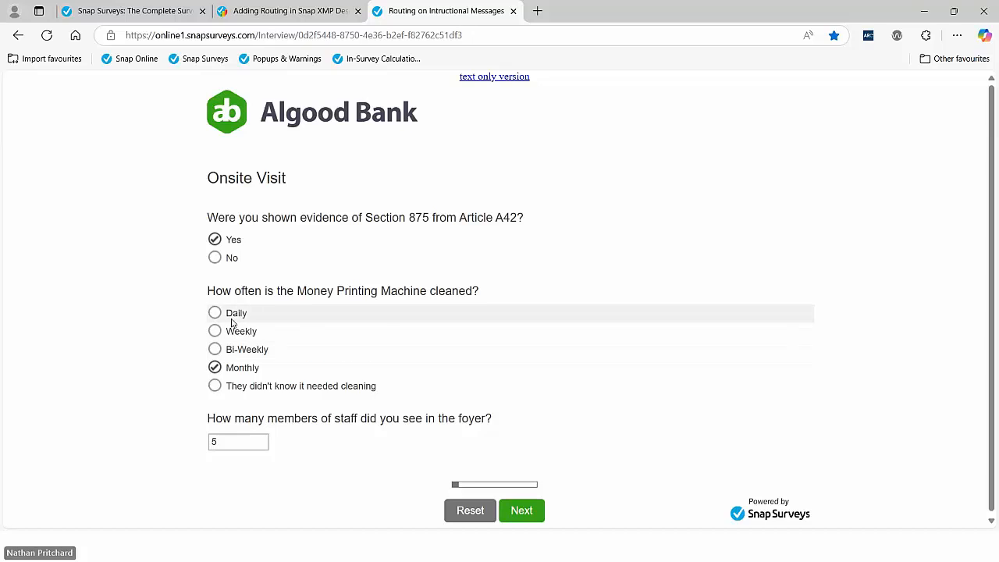
pyautogui.click(214, 314)
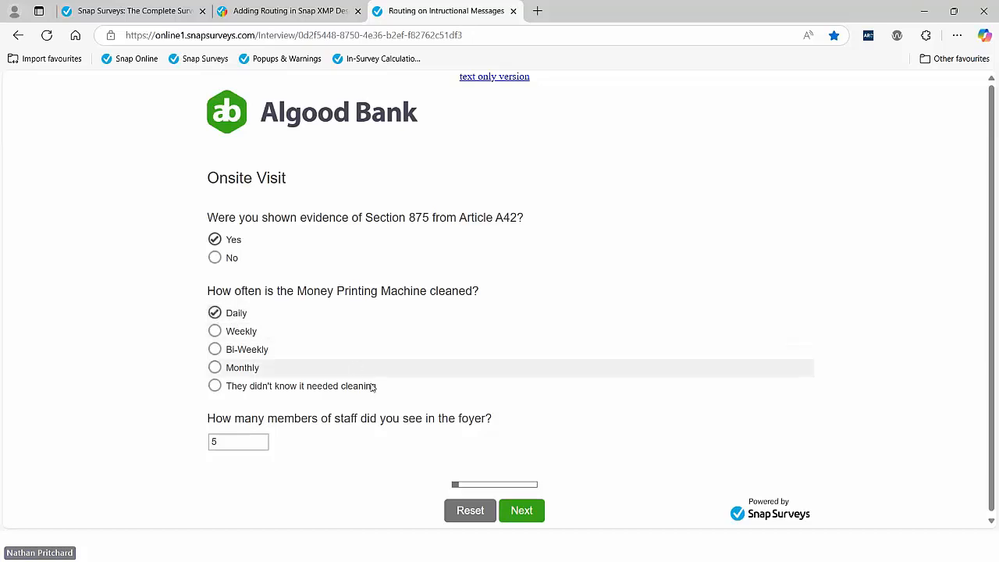
pyautogui.click(535, 517)
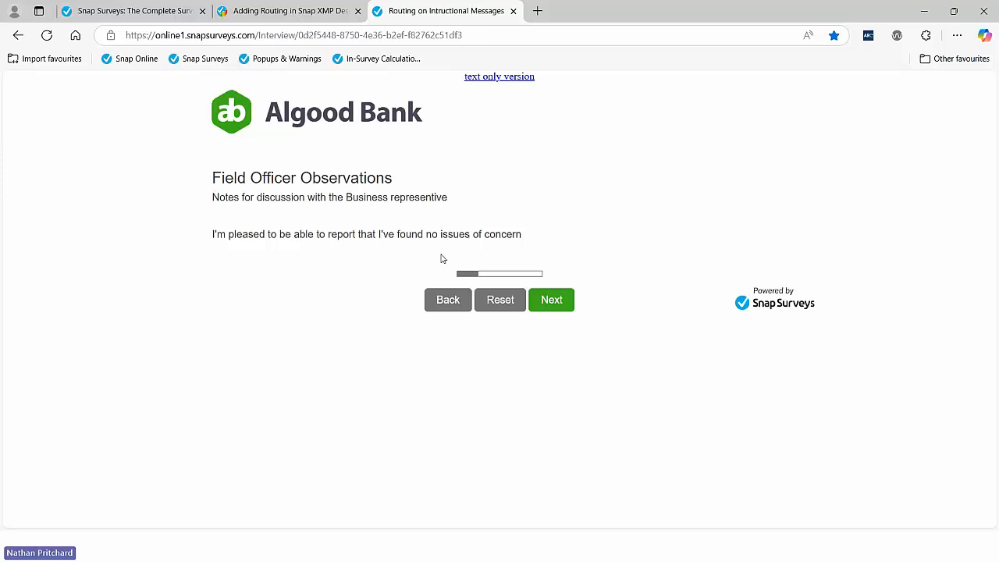
# Continue to the Complaints Follow-Up Form and enter 19/03/2025 as the date the issue was first reported
pyautogui.click(552, 300)
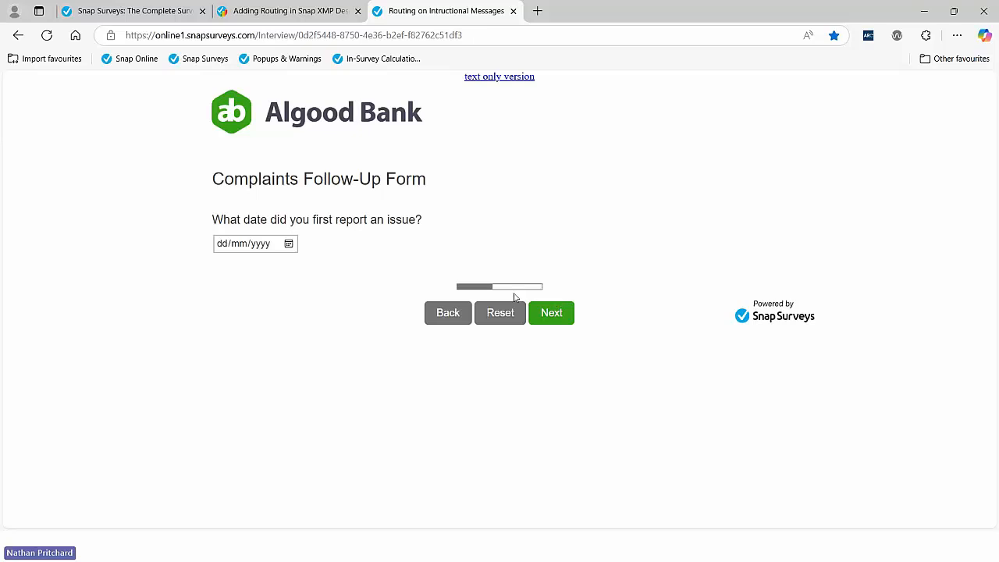
pyautogui.click(289, 244)
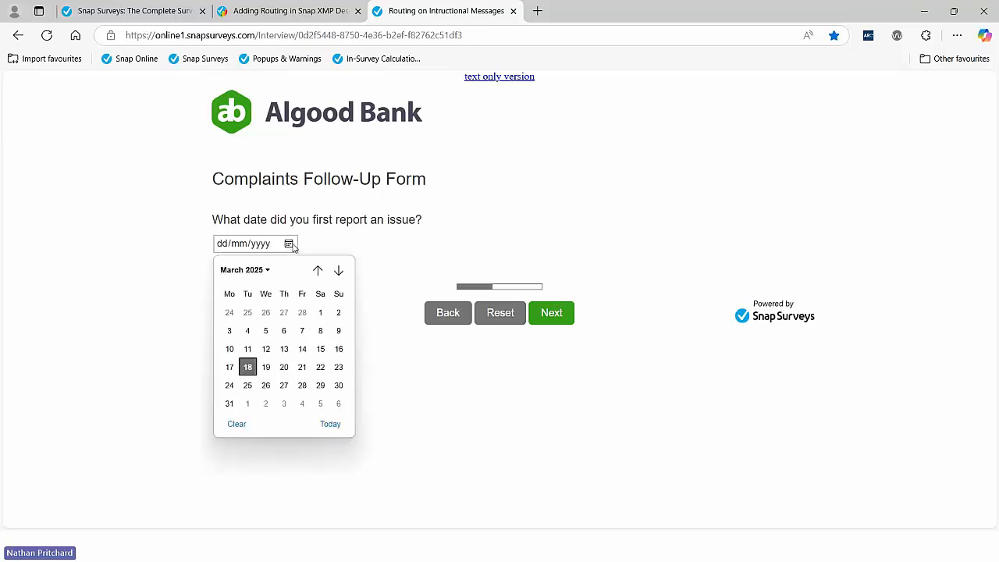
pyautogui.click(266, 367)
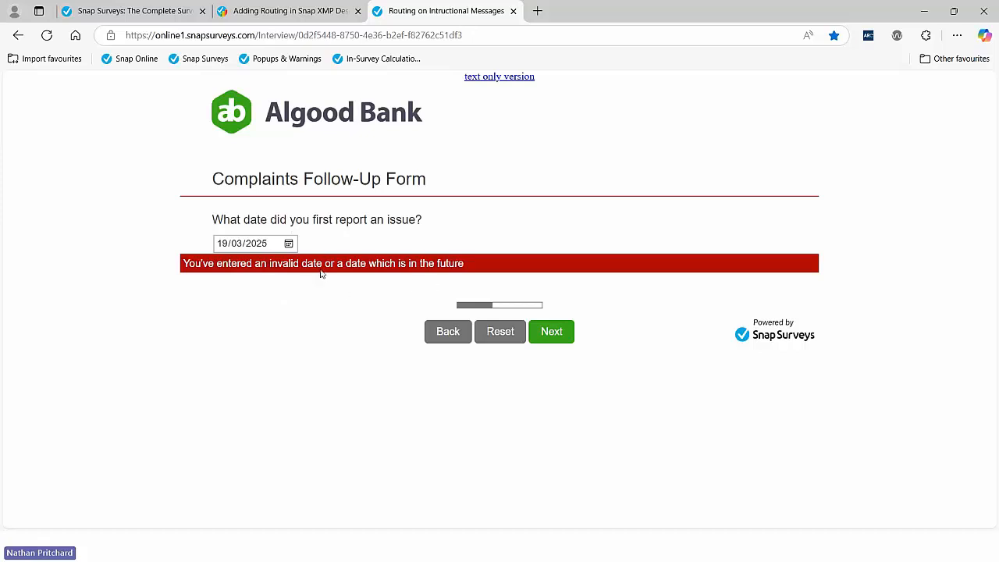
# Change the first report date to 17/03/2025 and try to continue to the next page
pyautogui.click(288, 244)
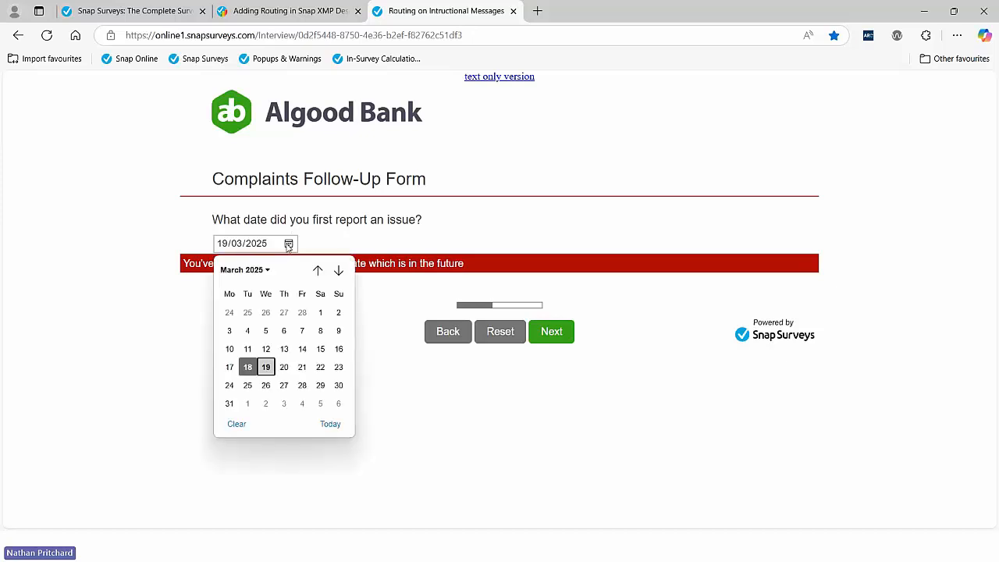
pyautogui.click(229, 368)
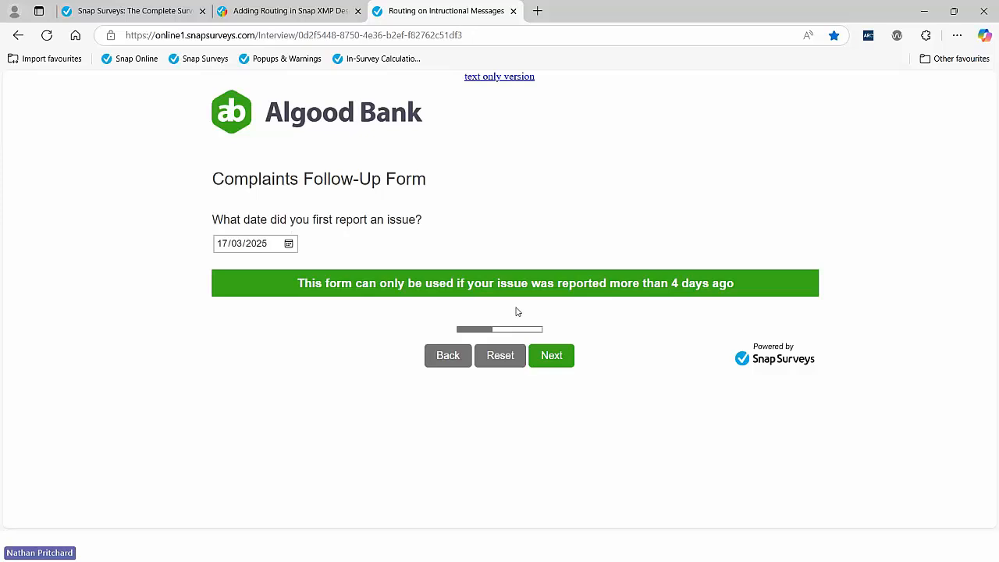
pyautogui.click(552, 356)
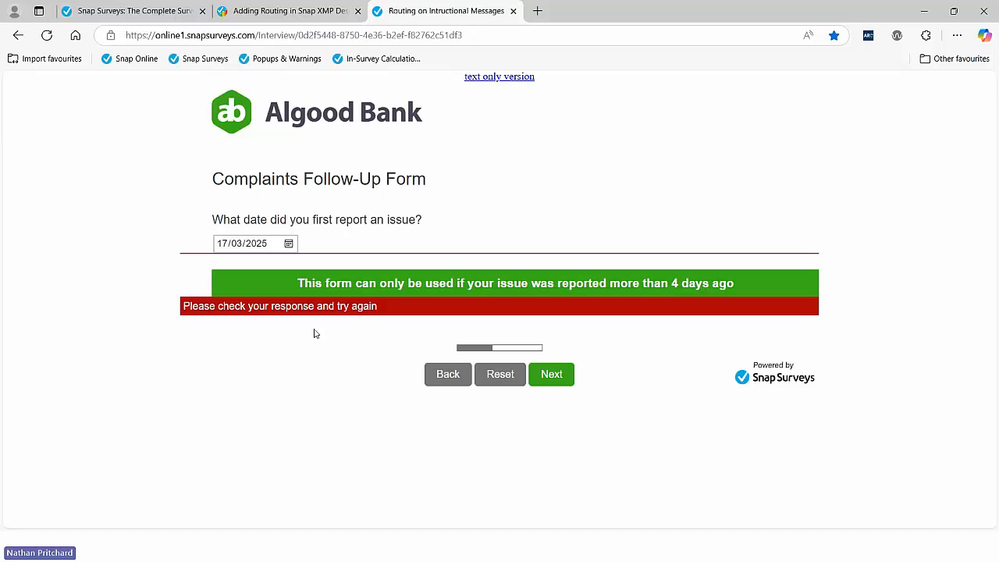
# Set the first report date to 05/03/2025 and continue to the next page
pyautogui.click(288, 244)
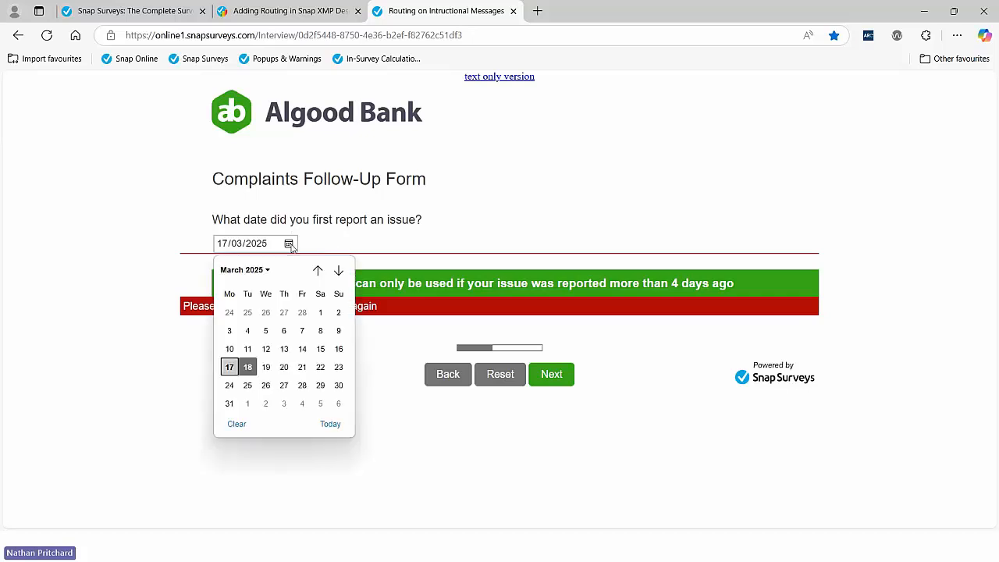
pyautogui.click(266, 331)
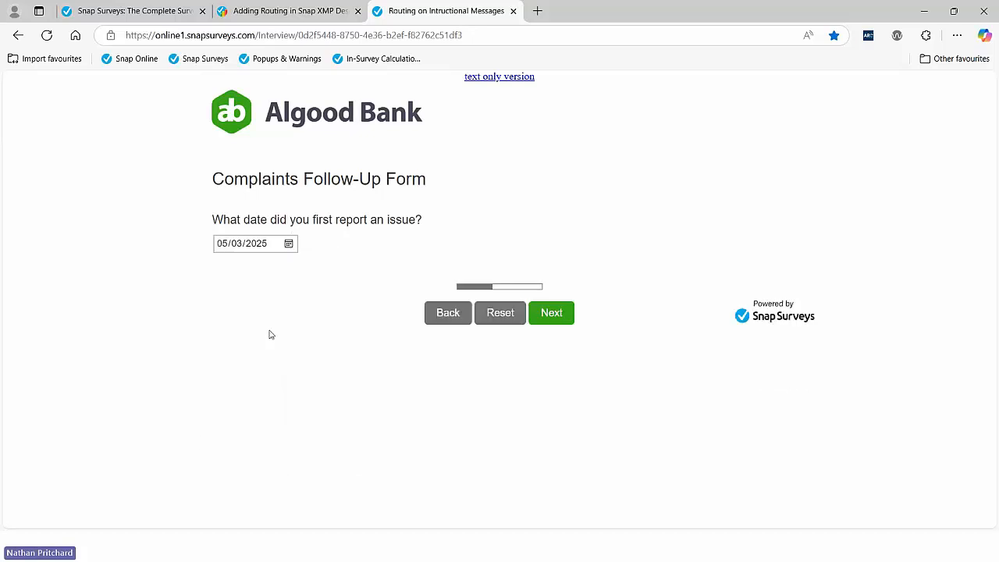
pyautogui.click(554, 314)
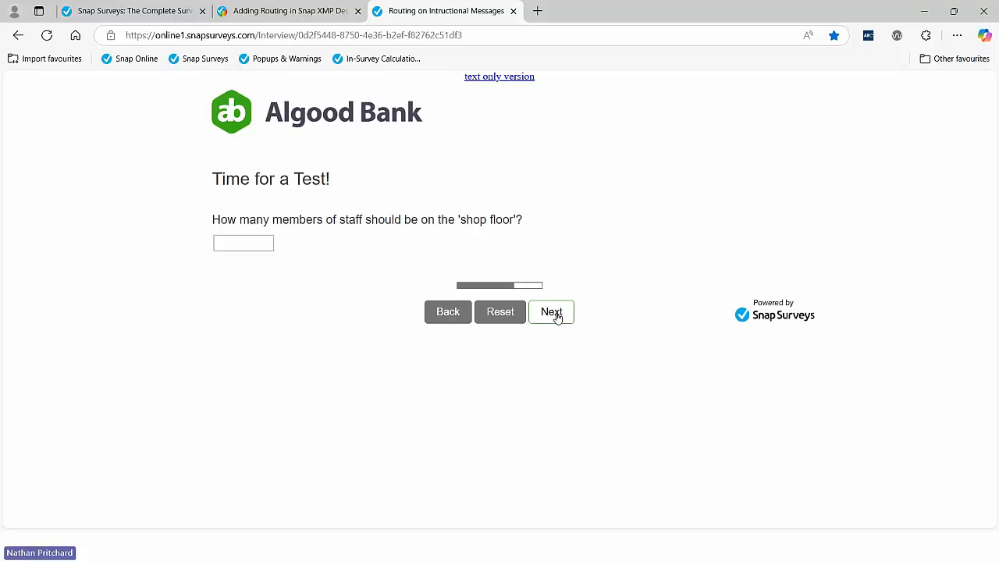
# Answer 2 for how many members of staff should be on the 'shop floor'
pyautogui.click(240, 245)
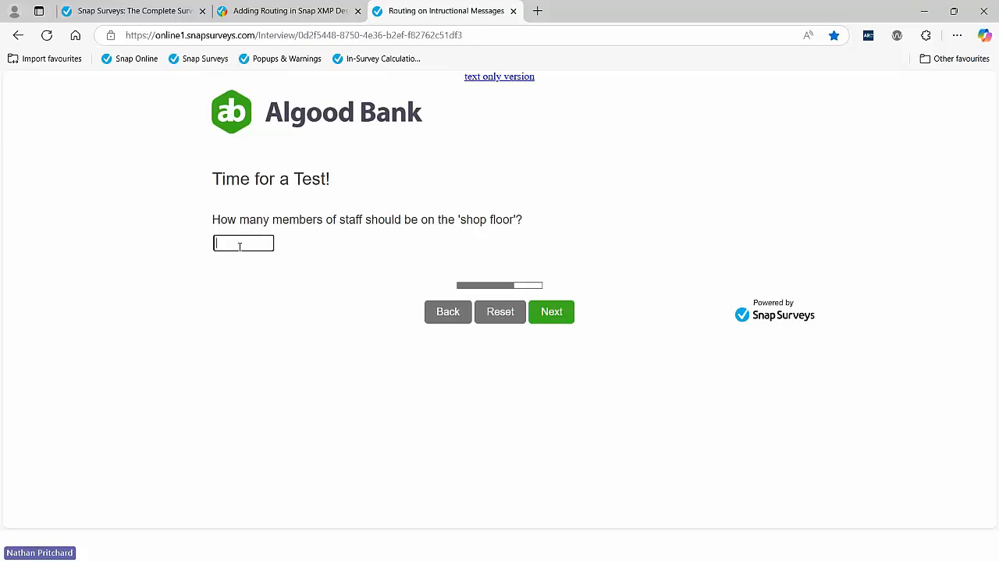
pyautogui.write('2')
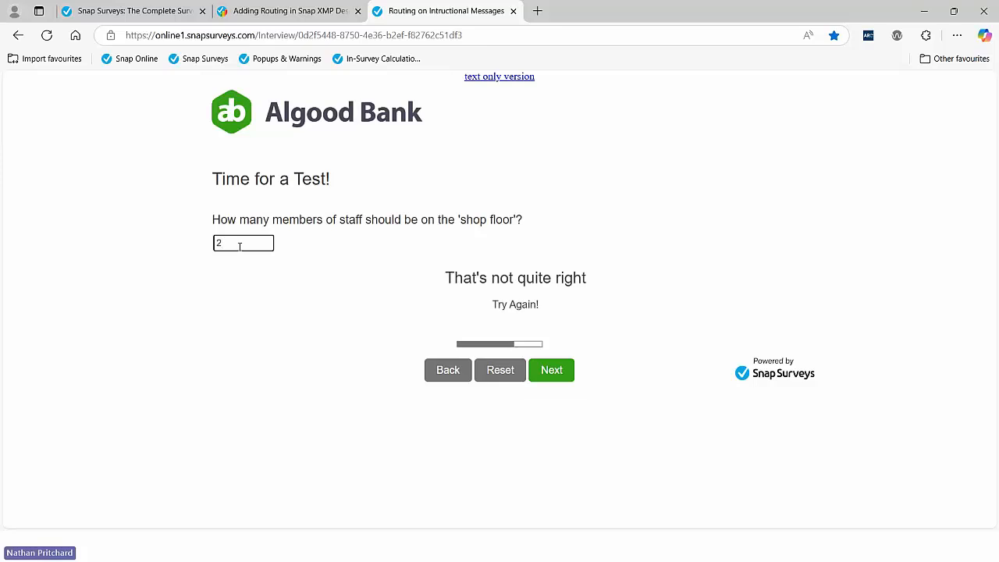
# Try 22 as the 'shop floor' staff answer, restore it to 2 and continue to the next page
pyautogui.write('2')
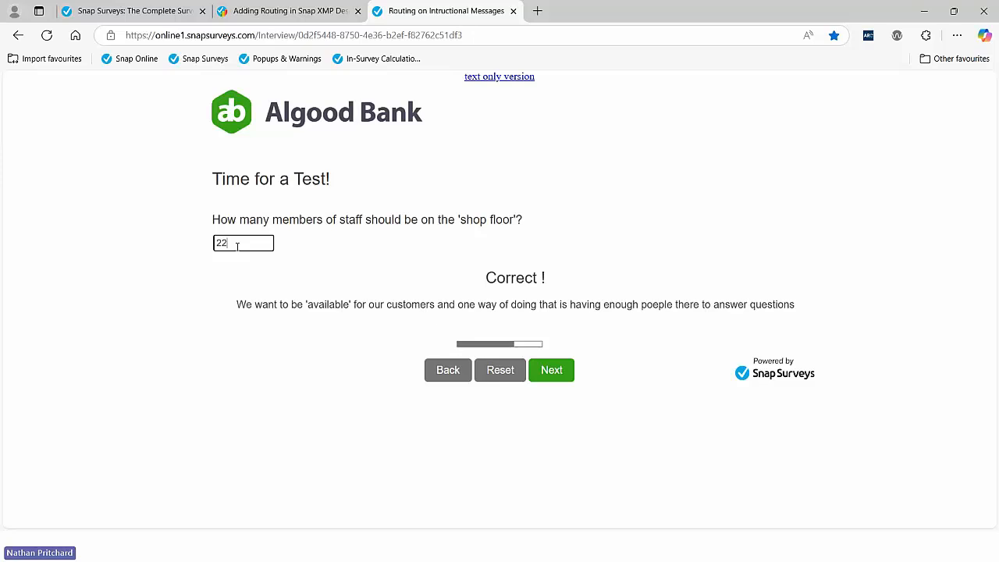
pyautogui.press('BackSpace')
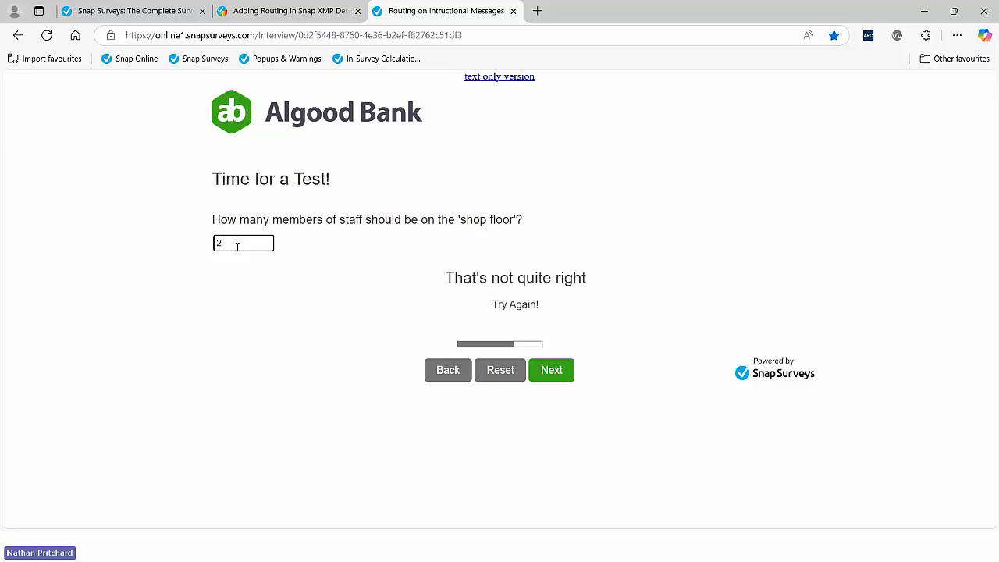
pyautogui.click(540, 368)
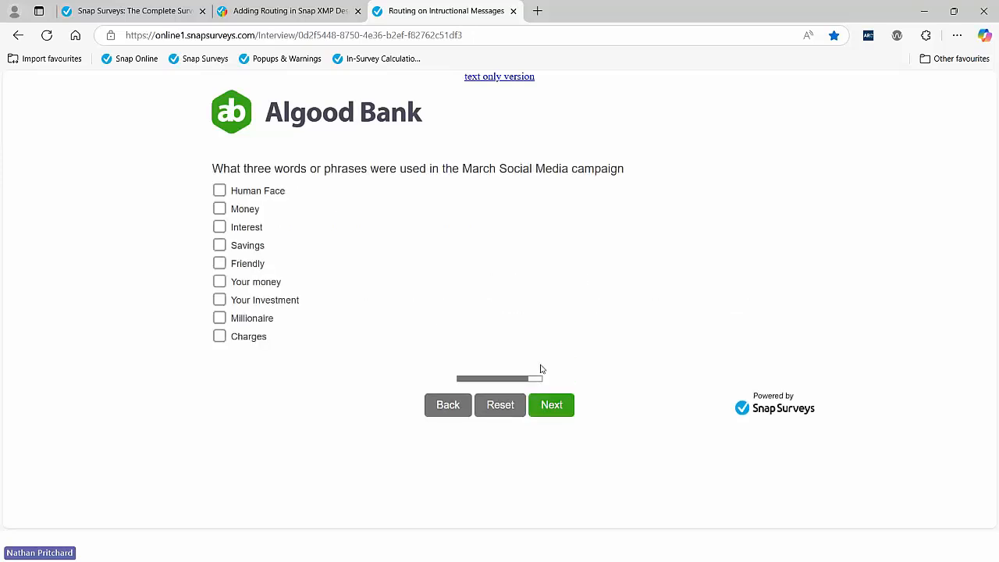
# Try answering the March campaign question with Human Face, Savings, Your money and Millionaire, and reset the selections
pyautogui.click(222, 190)
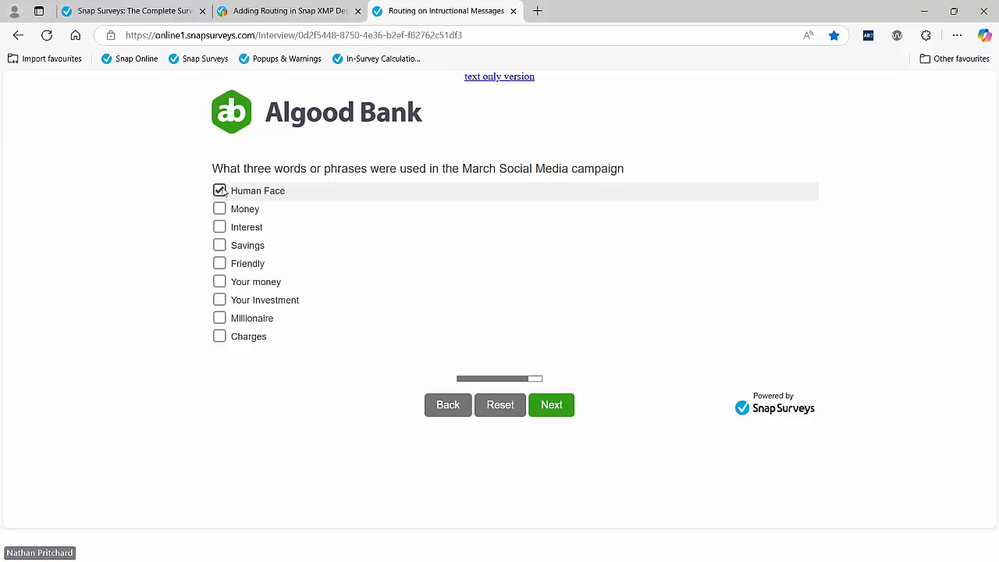
pyautogui.click(221, 246)
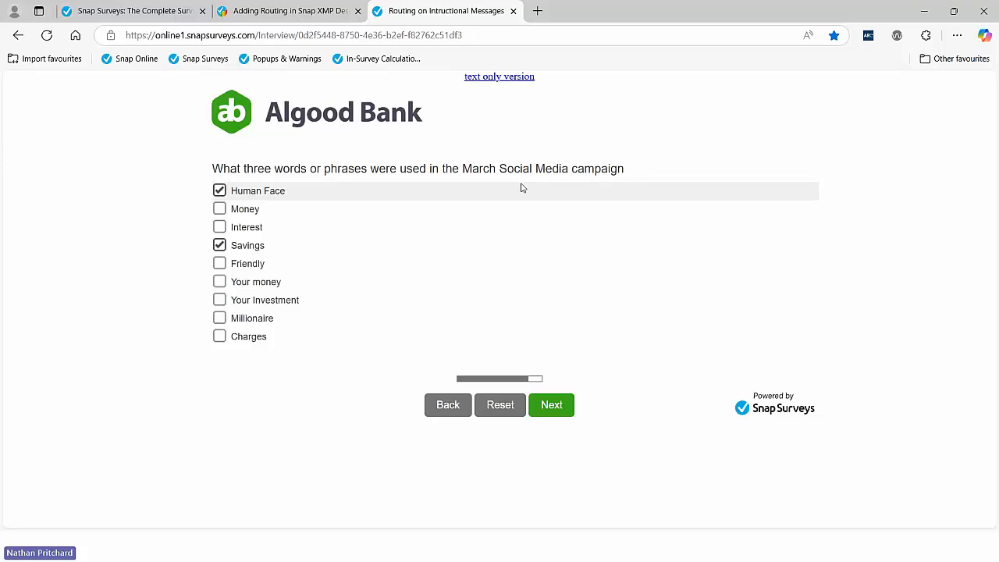
pyautogui.click(219, 282)
pyautogui.click(220, 317)
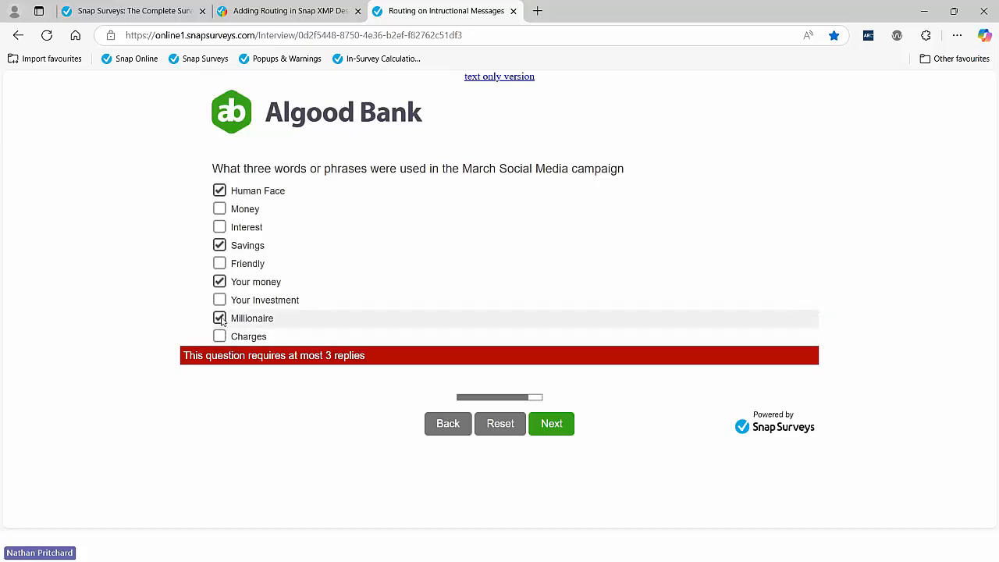
pyautogui.click(495, 425)
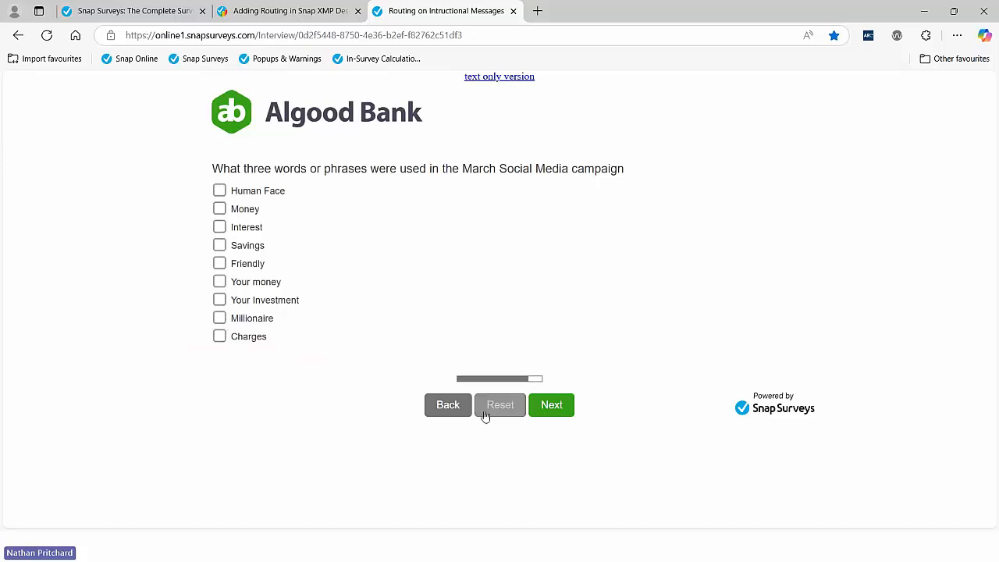
# Answer the March campaign question with Human Face, Friendly and Your money, and continue to the feedback page
pyautogui.click(218, 190)
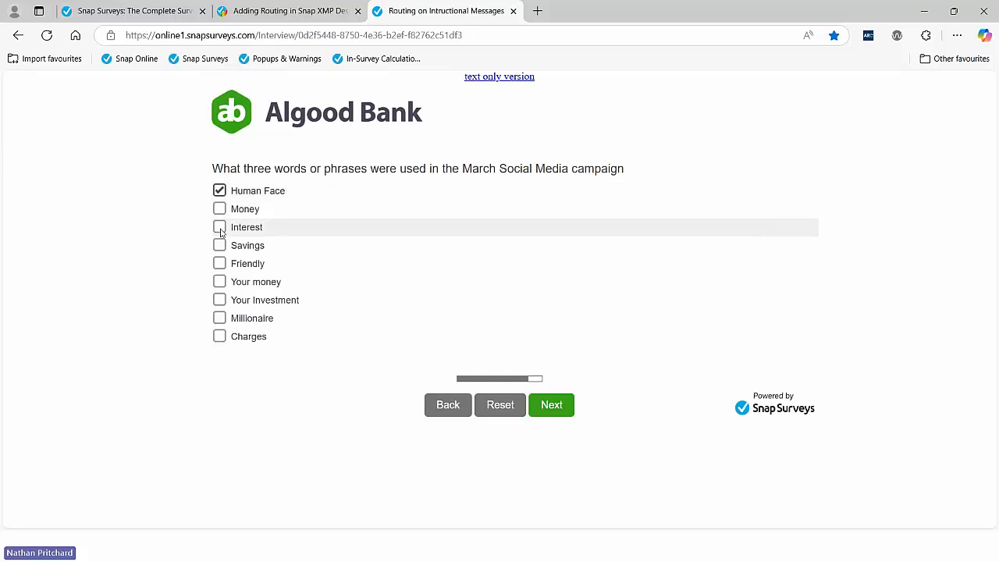
pyautogui.click(219, 263)
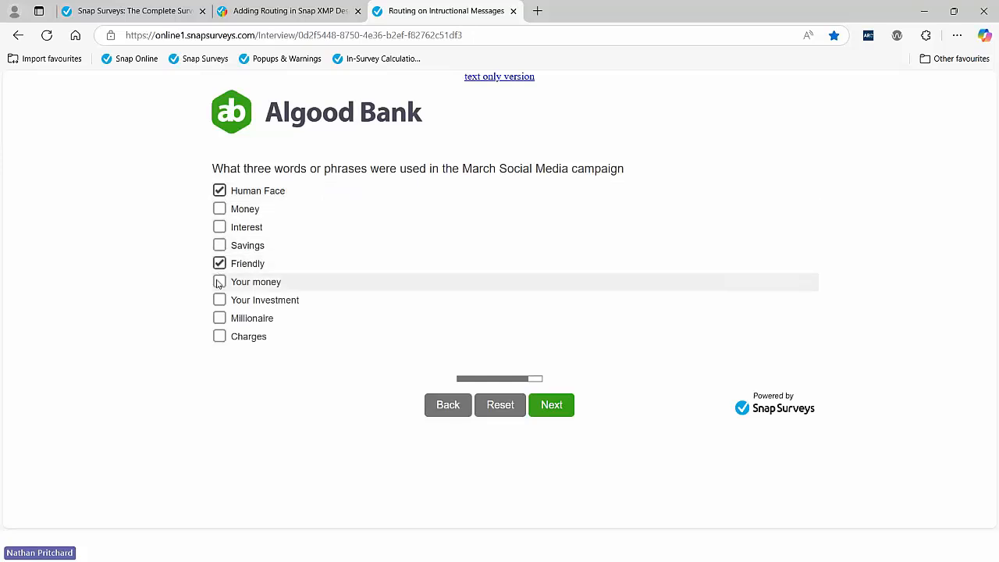
pyautogui.click(219, 281)
pyautogui.click(551, 404)
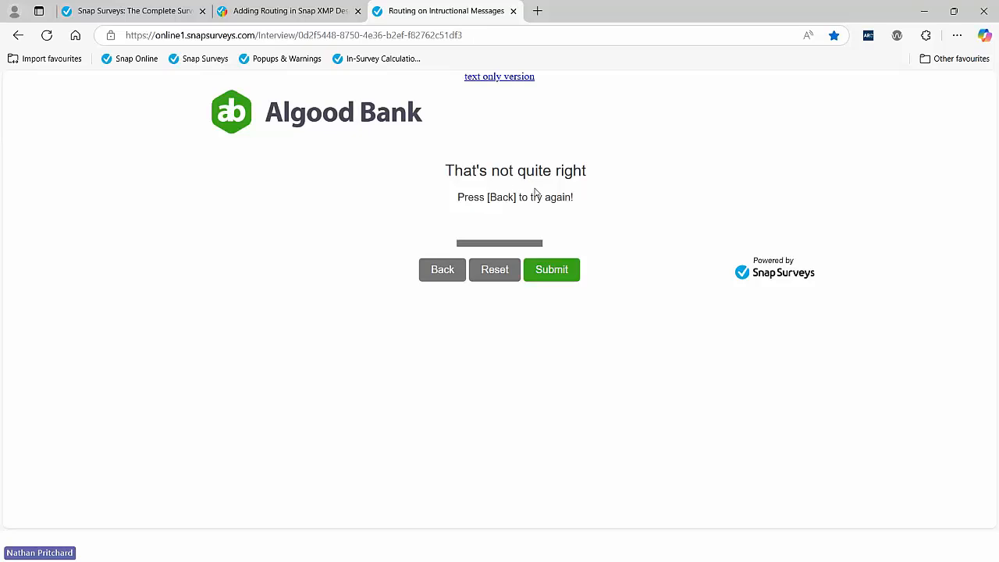
# Return to the March campaign question and replace the Your money answer with Your Investment
pyautogui.click(437, 278)
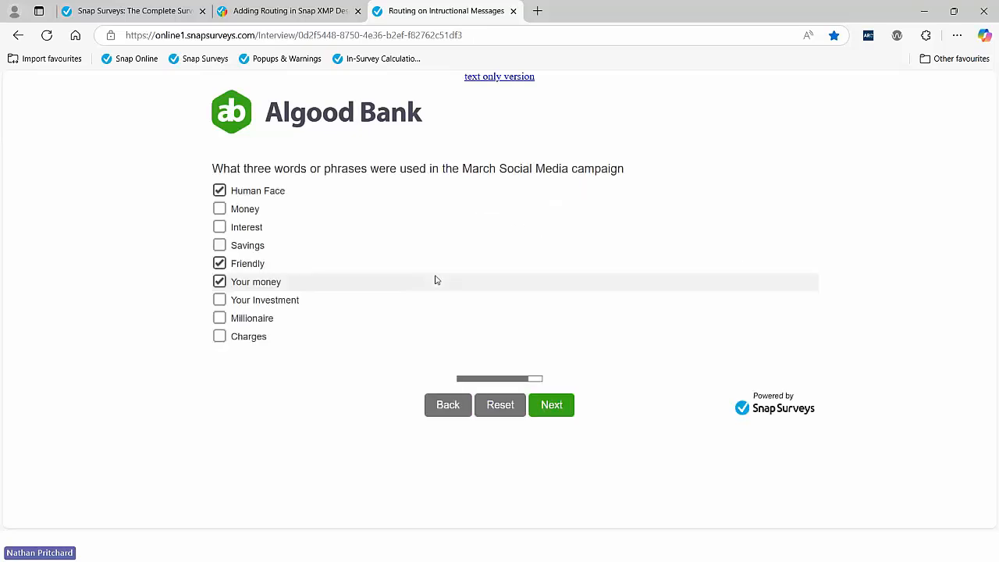
pyautogui.click(220, 281)
pyautogui.click(220, 301)
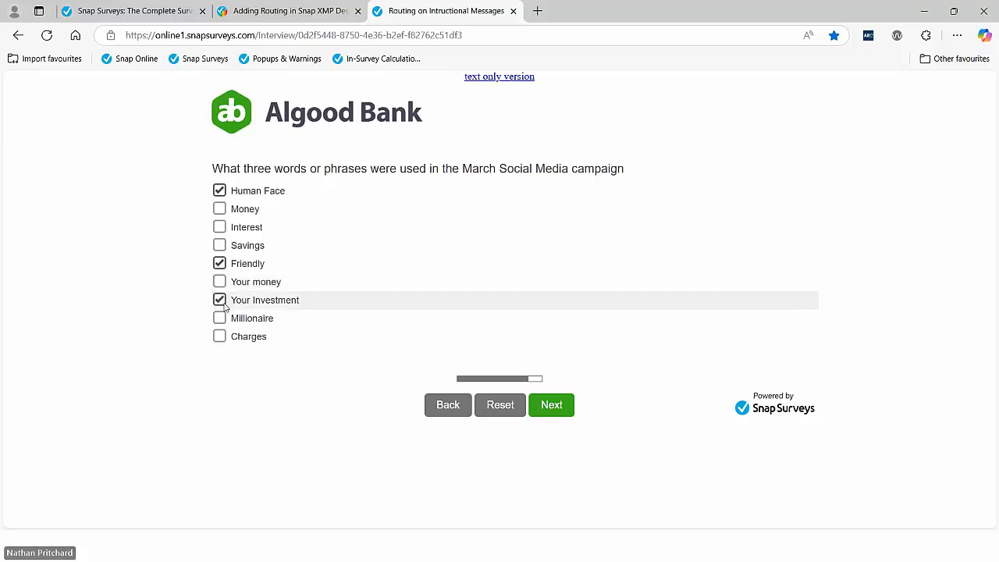
# Continue to the feedback page and play its embedded video
pyautogui.click(557, 409)
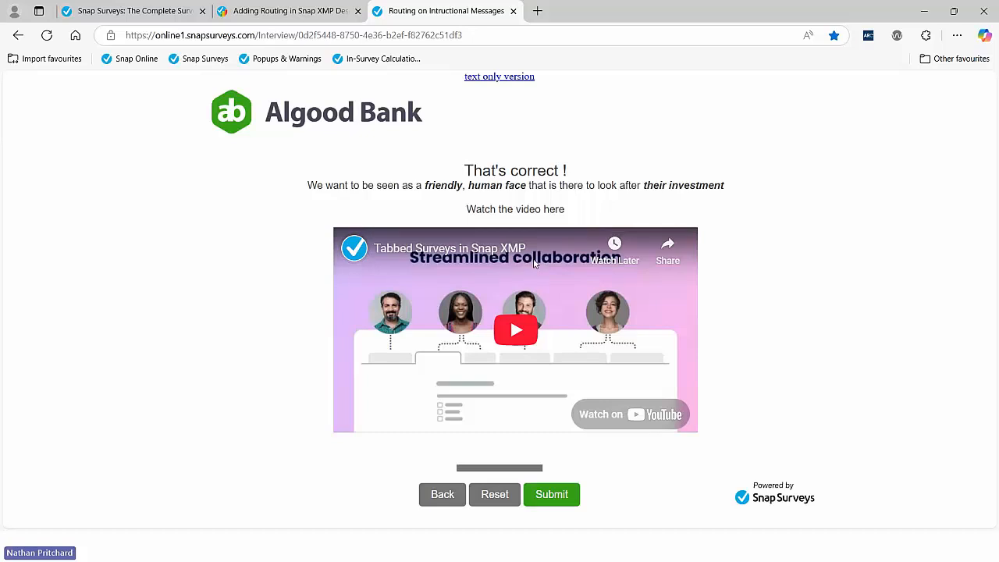
pyautogui.click(518, 331)
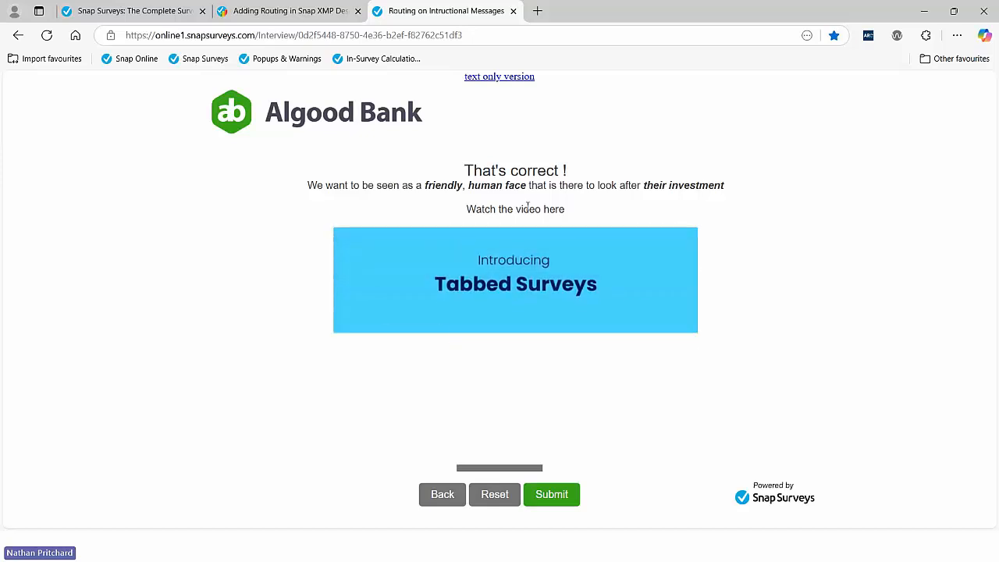
pyautogui.moveTo(590, 343)
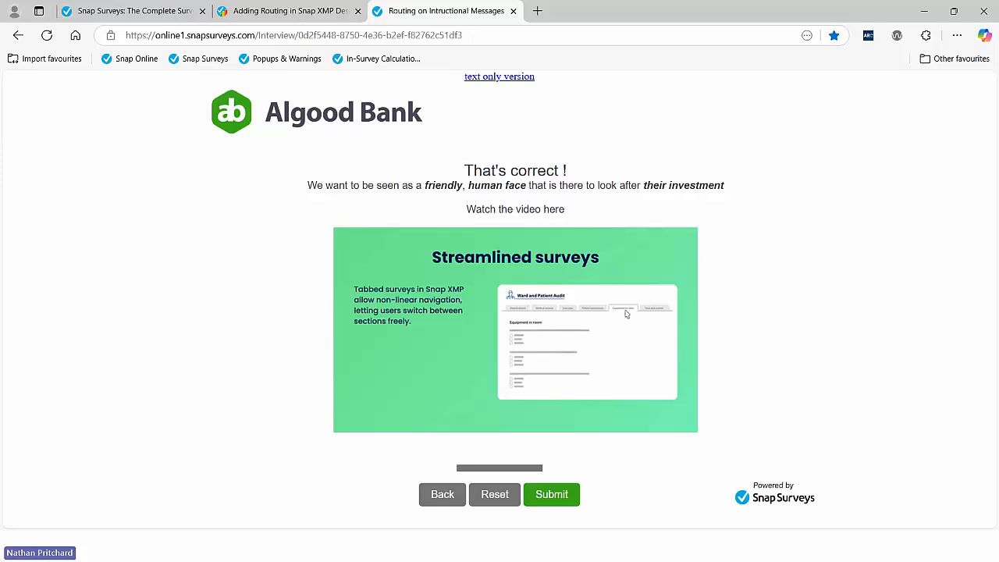
# Switch to Snap Desktop and open the 'PopUps and Warning Messages' survey from the Webinars folder
pyautogui.hotkey('alt', 'Tab')
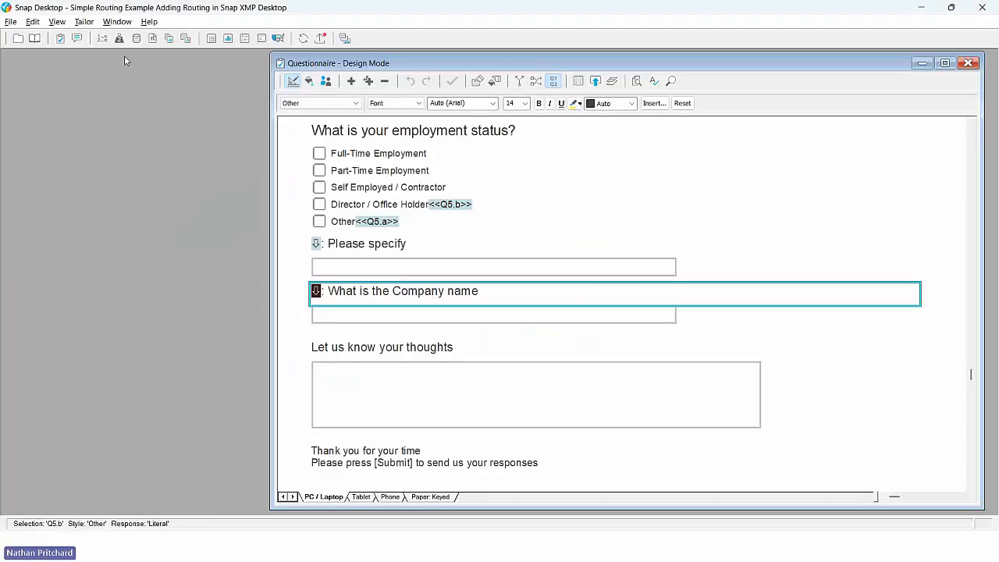
pyautogui.click(18, 39)
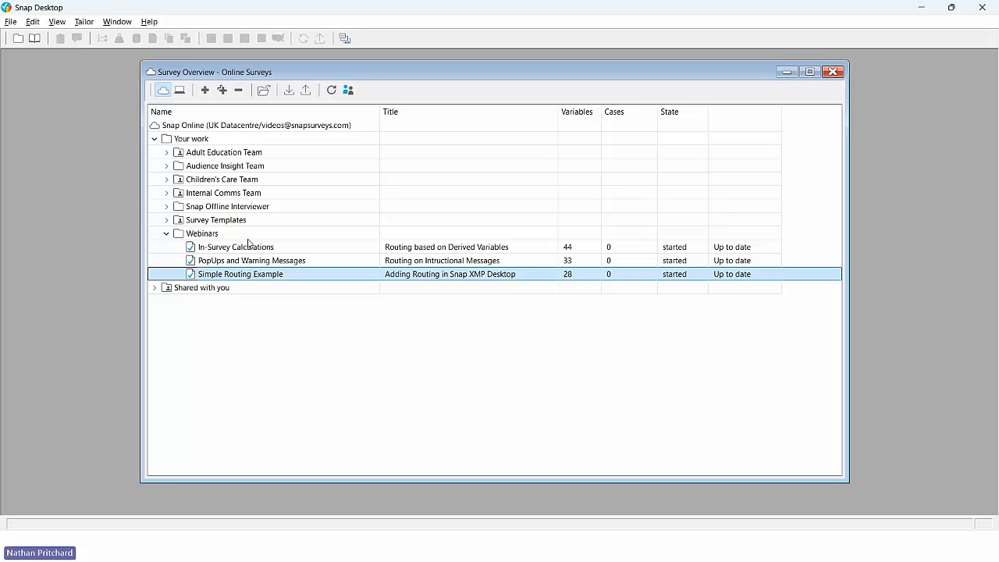
pyautogui.doubleClick(264, 265)
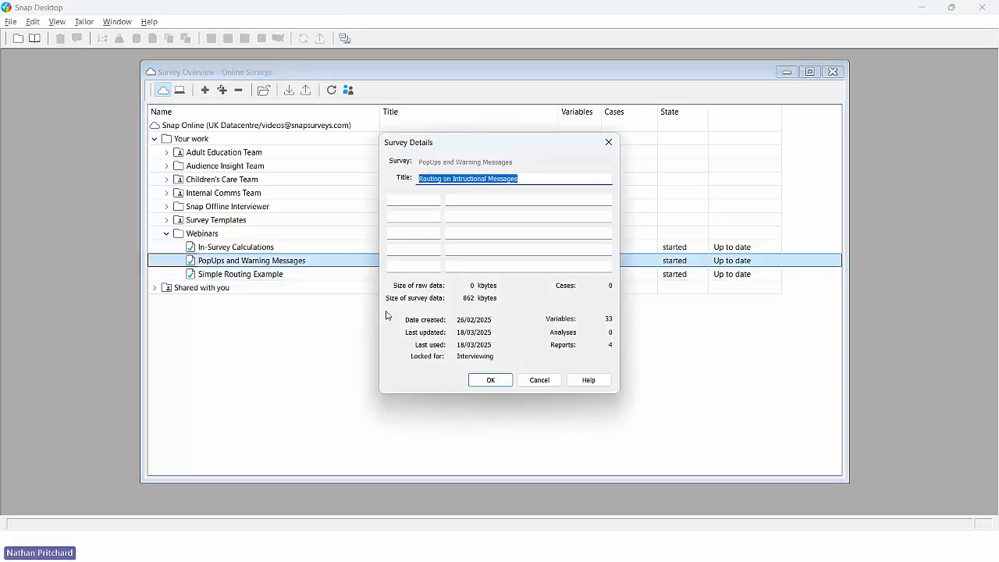
pyautogui.click(490, 380)
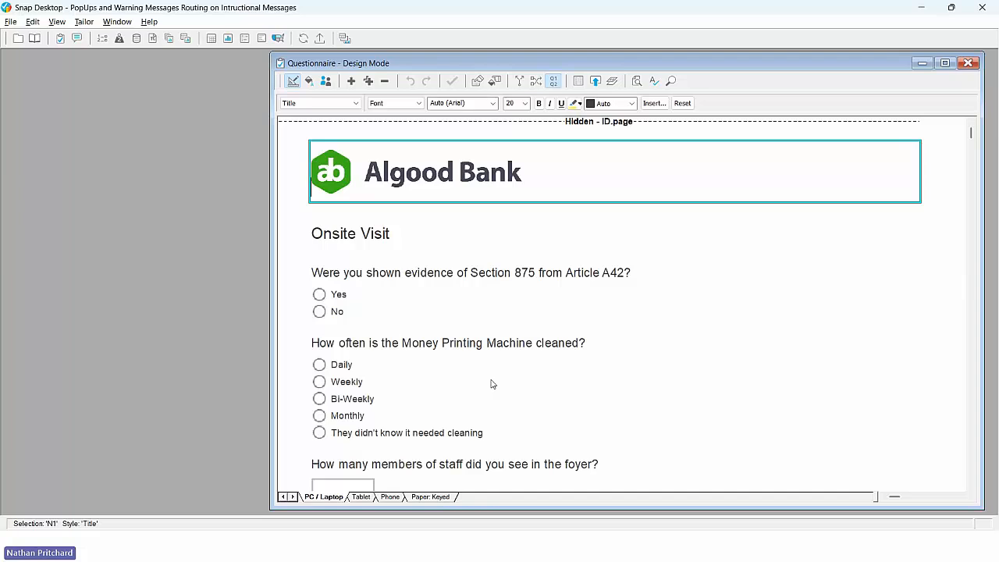
# Examine the routing condition on the 'I'm pleased to be able to report' message under Field Officer Observations
pyautogui.scroll(-5, 493, 383)
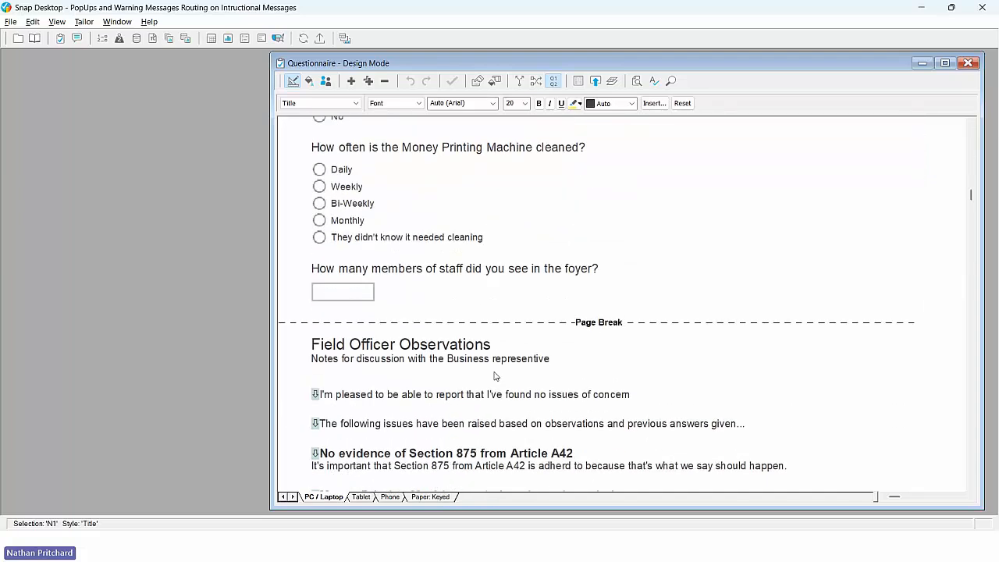
pyautogui.scroll(-2, 471, 382)
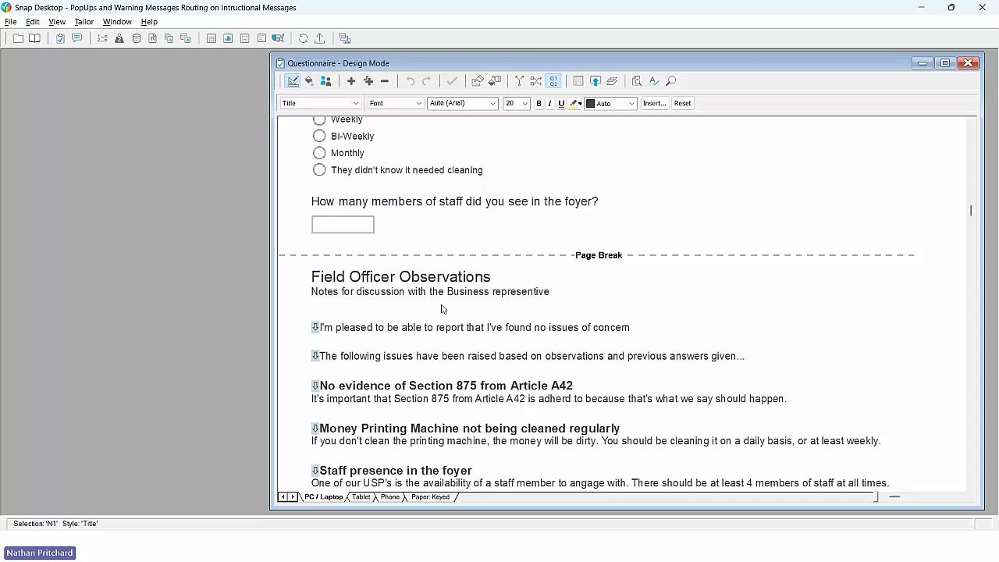
pyautogui.scroll(-1, 441, 309)
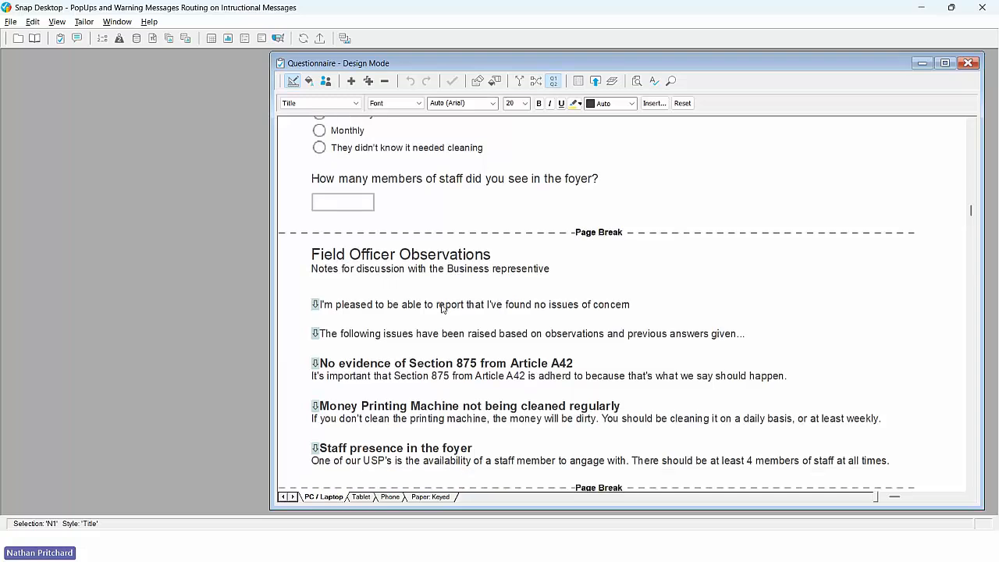
pyautogui.click(439, 304)
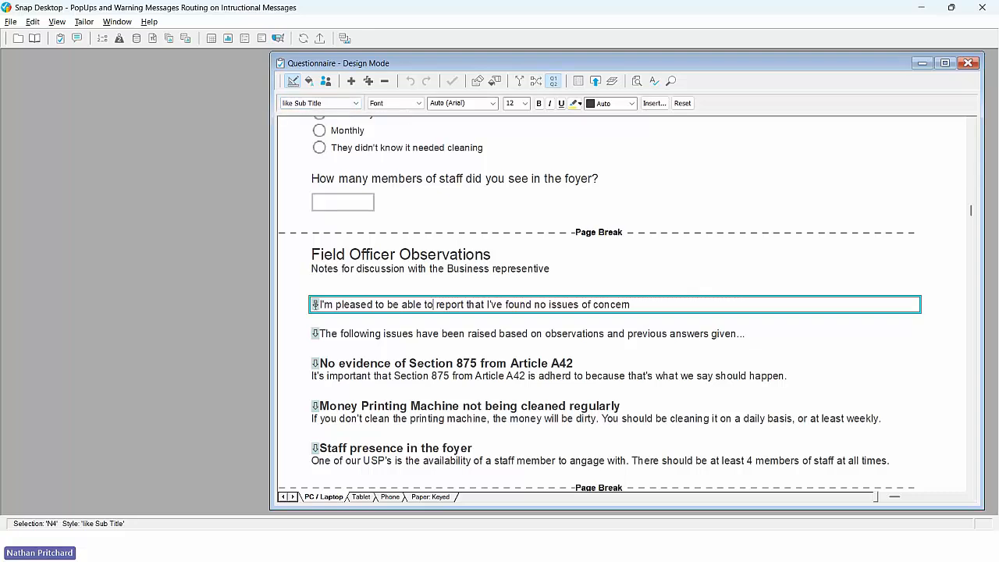
pyautogui.doubleClick(316, 304)
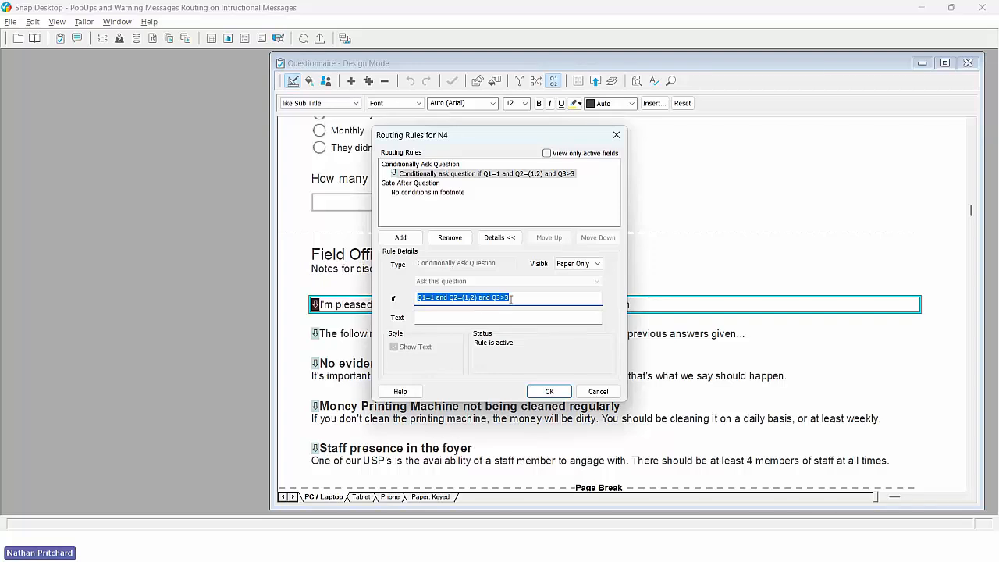
pyautogui.click(510, 298)
pyautogui.moveTo(481, 138); pyautogui.dragTo(632, 138)
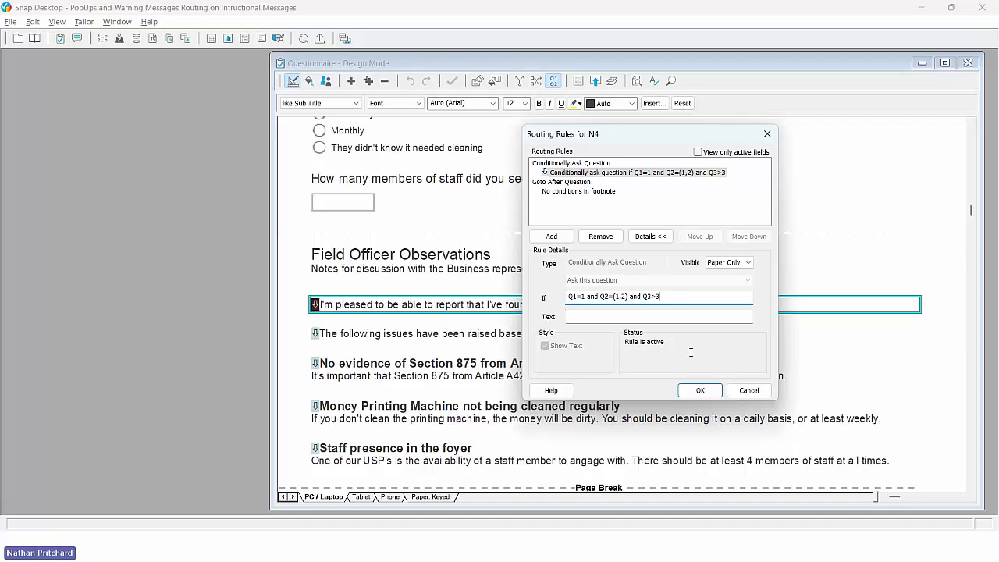
pyautogui.click(700, 390)
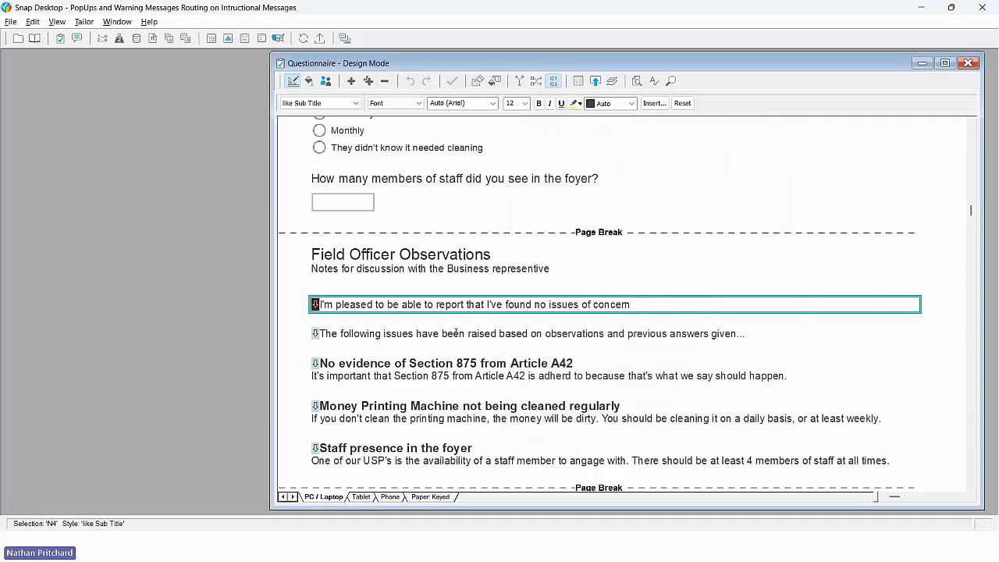
# Examine the routing condition on the 'The following issues have been raised' message
pyautogui.scroll(-2, 425, 317)
pyautogui.click(410, 324)
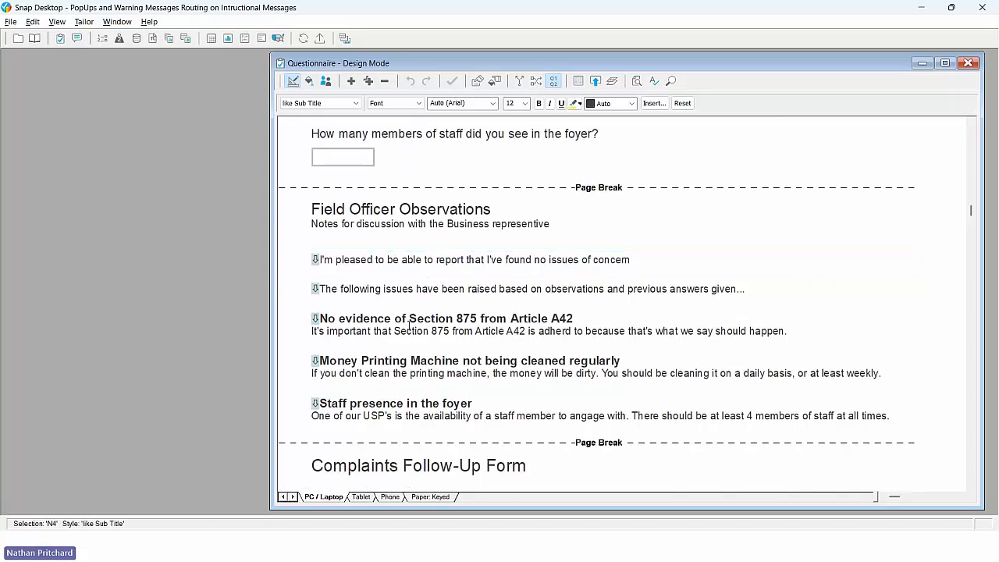
pyautogui.click(409, 362)
pyautogui.click(407, 413)
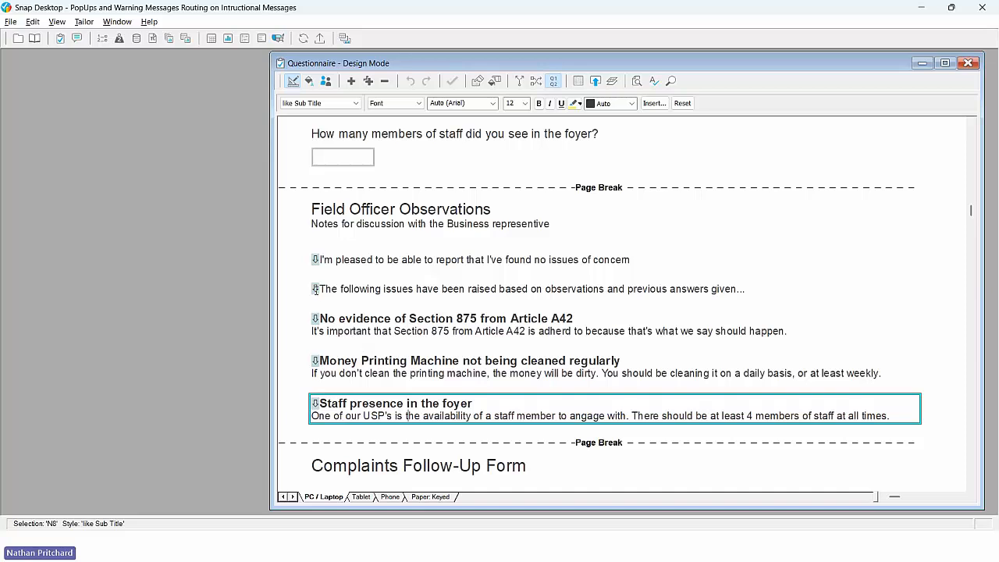
pyautogui.click(316, 291)
pyautogui.doubleClick(316, 291)
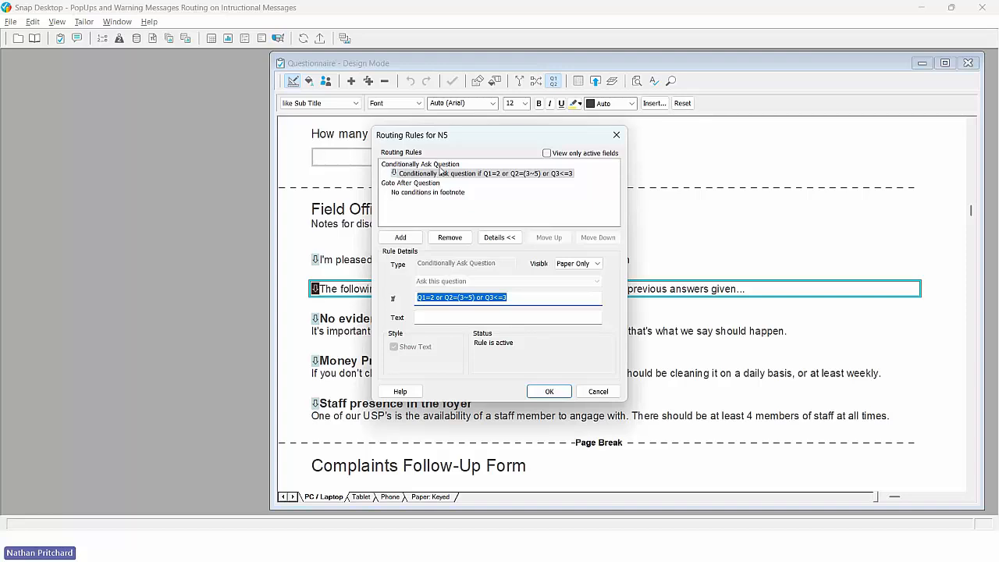
pyautogui.moveTo(453, 139); pyautogui.dragTo(762, 144)
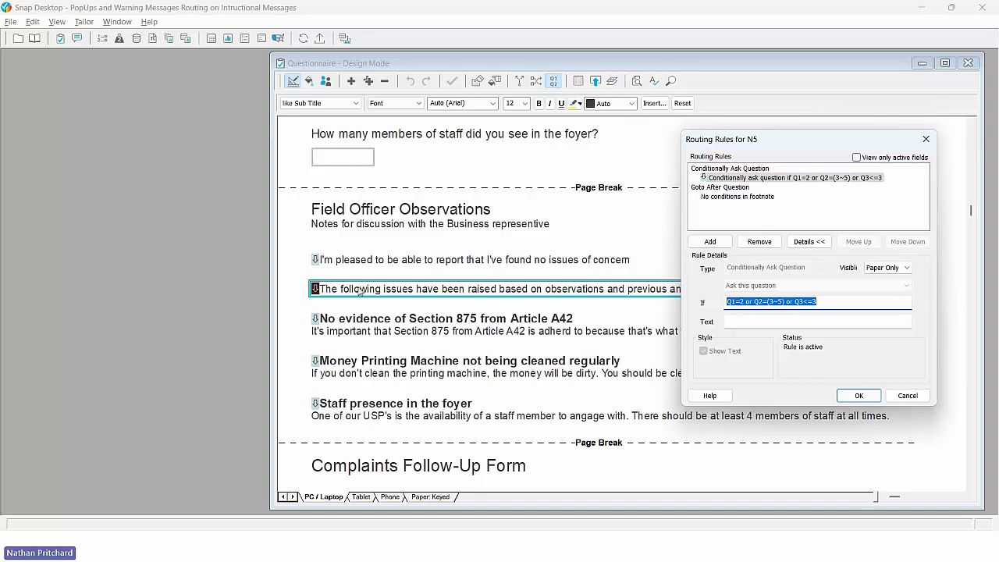
pyautogui.click(859, 396)
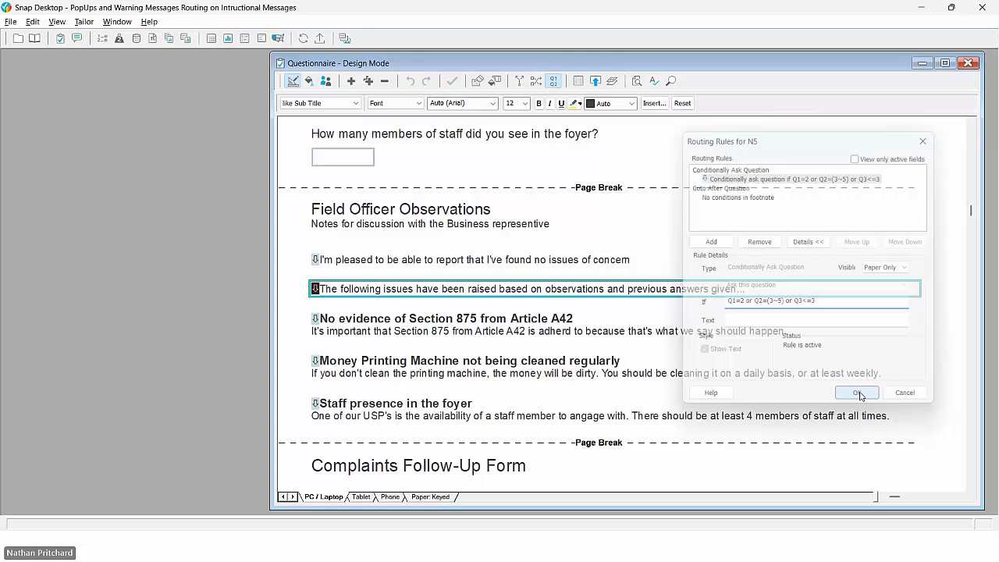
# Examine the routing condition on the 'No evidence of Section 875 from Article A42' message
pyautogui.doubleClick(315, 318)
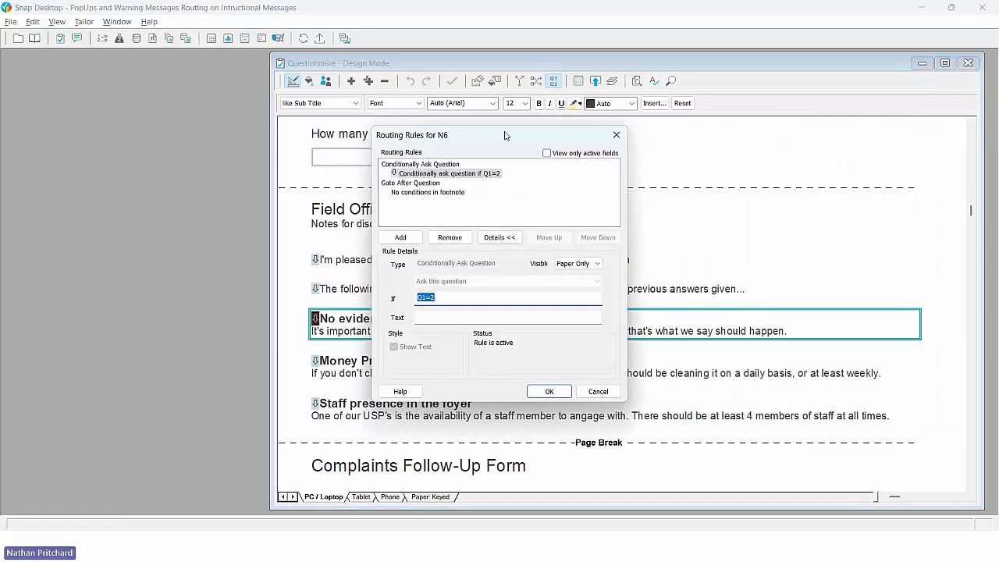
pyautogui.moveTo(505, 132); pyautogui.dragTo(604, 137)
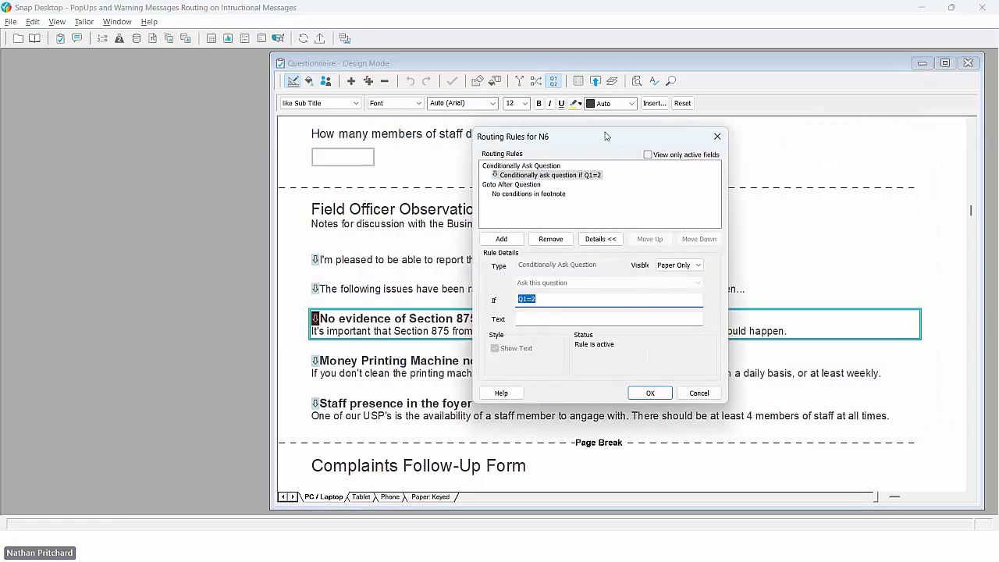
pyautogui.click(541, 301)
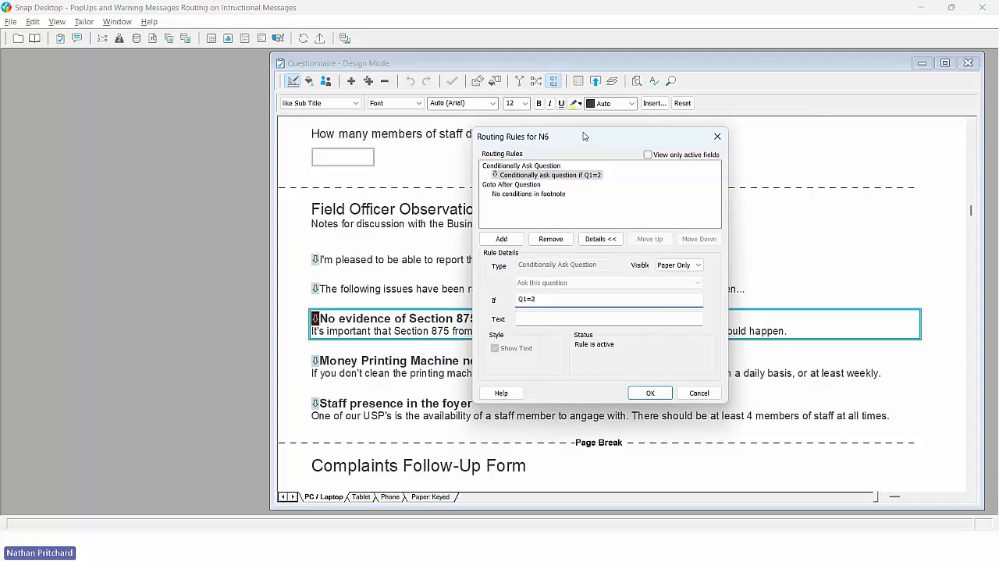
pyautogui.moveTo(584, 136); pyautogui.dragTo(656, 136)
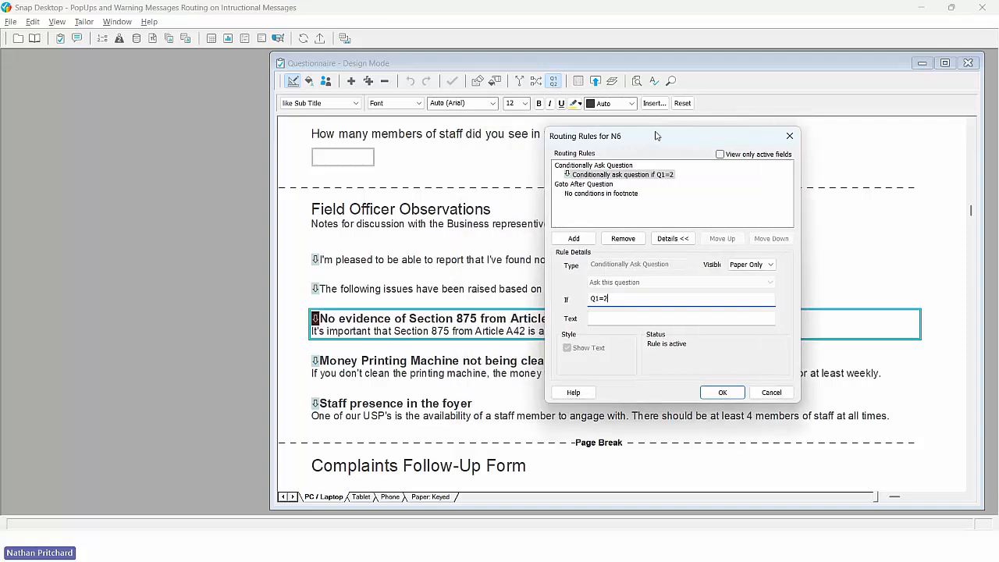
pyautogui.click(722, 392)
# Examine the routing condition on the 'Money Printing Machine not being cleaned regularly' message
pyautogui.doubleClick(316, 362)
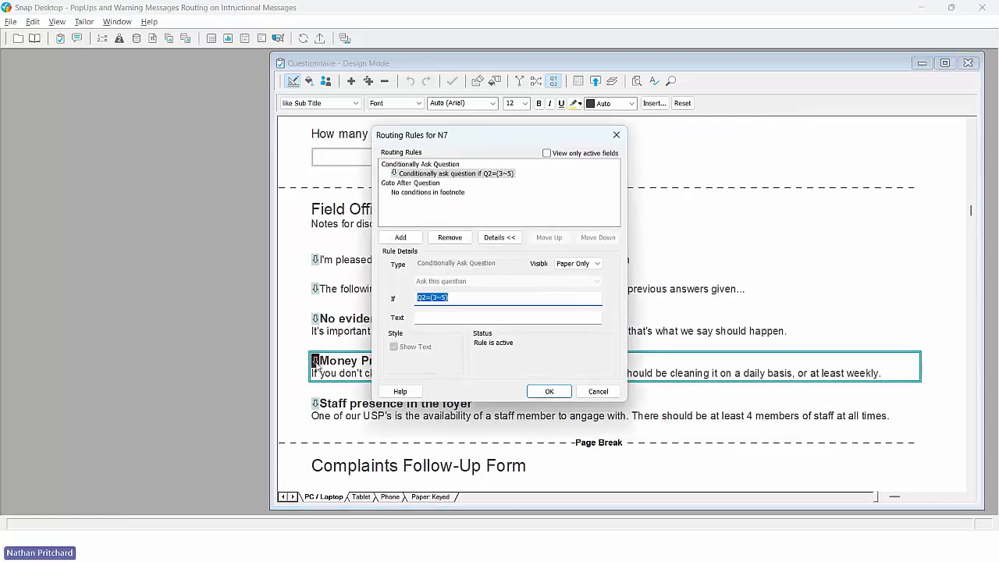
pyautogui.moveTo(485, 141); pyautogui.dragTo(692, 138)
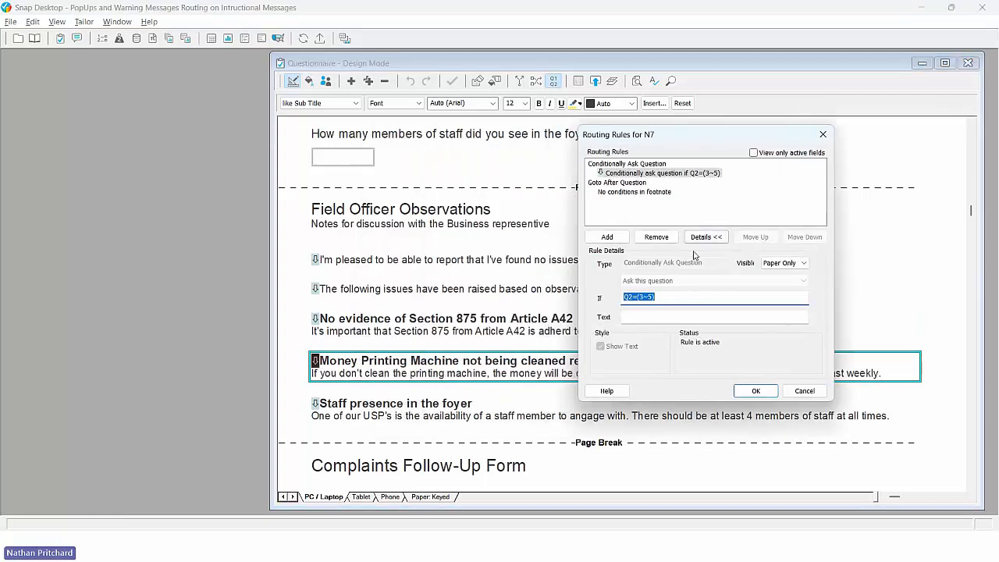
pyautogui.click(666, 295)
pyautogui.click(753, 390)
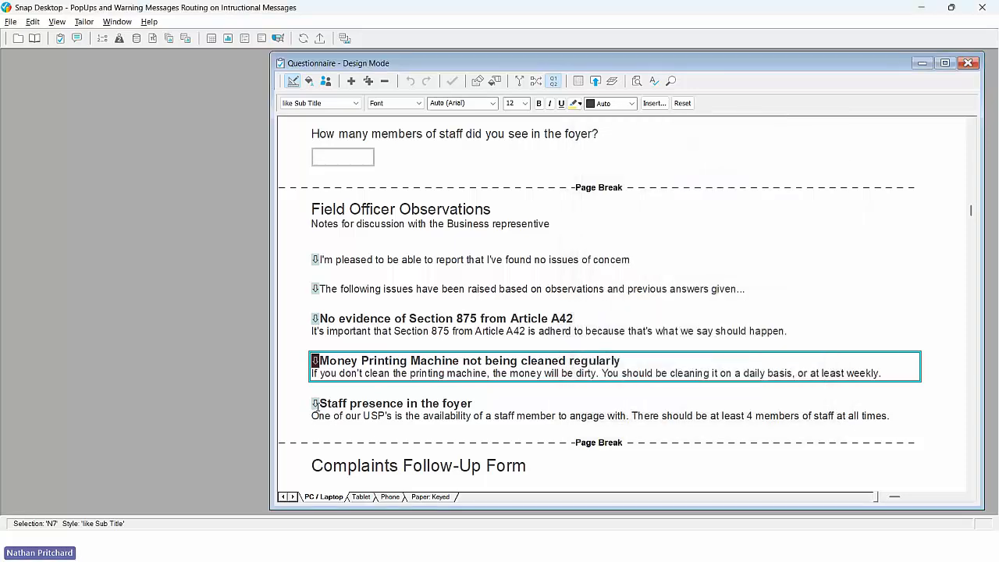
# Examine the routing condition on the 'Staff presence in the foyer' message
pyautogui.doubleClick(315, 403)
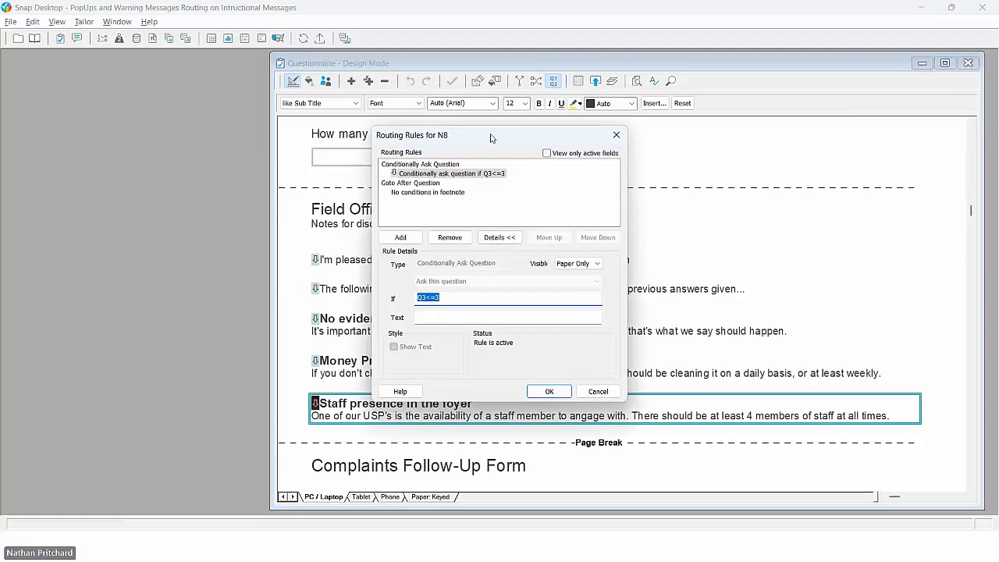
pyautogui.moveTo(492, 135); pyautogui.dragTo(693, 152)
pyautogui.click(646, 316)
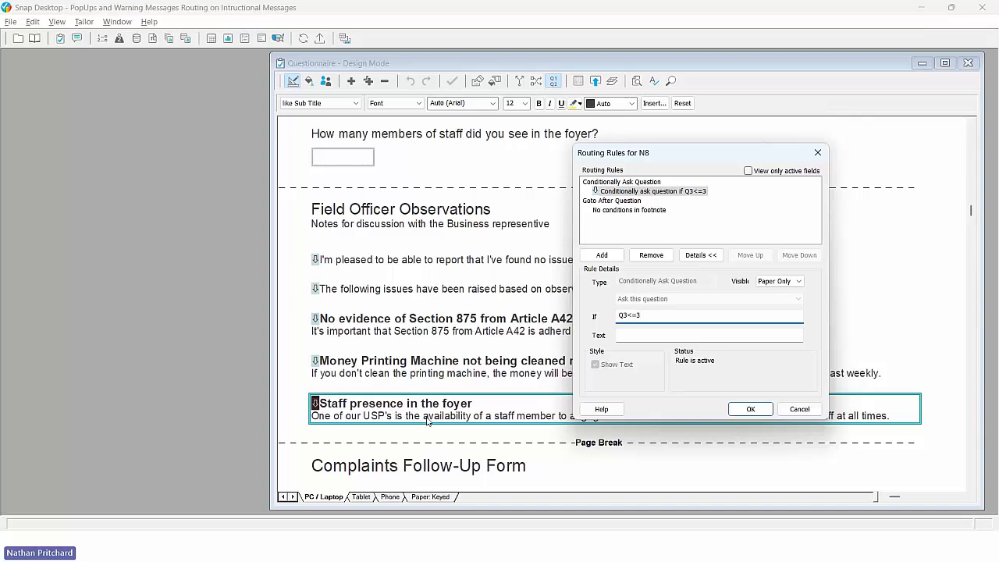
pyautogui.click(749, 409)
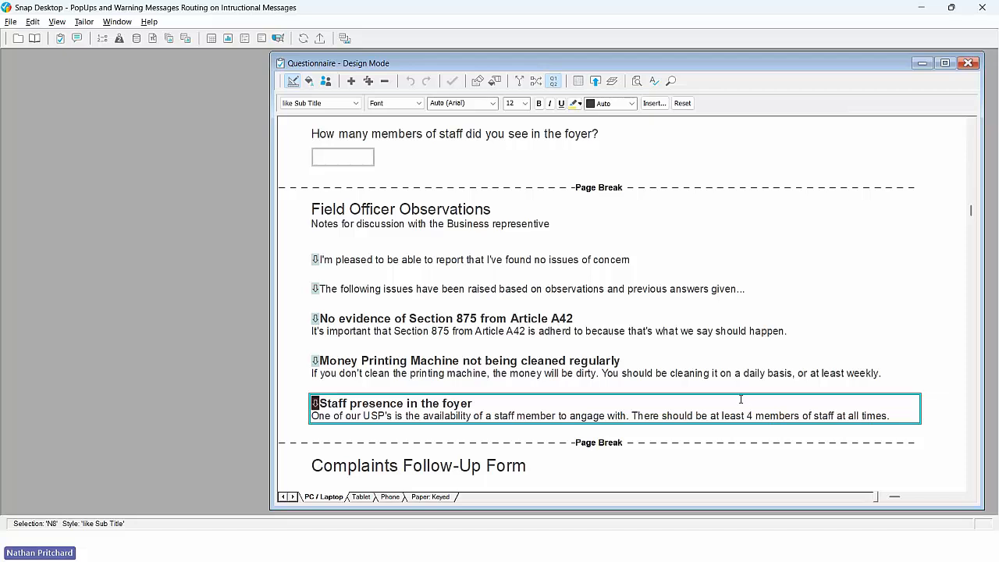
# Examine the date-based routing condition on the green message under Complaints Follow-Up Form
pyautogui.scroll(-5, 723, 391)
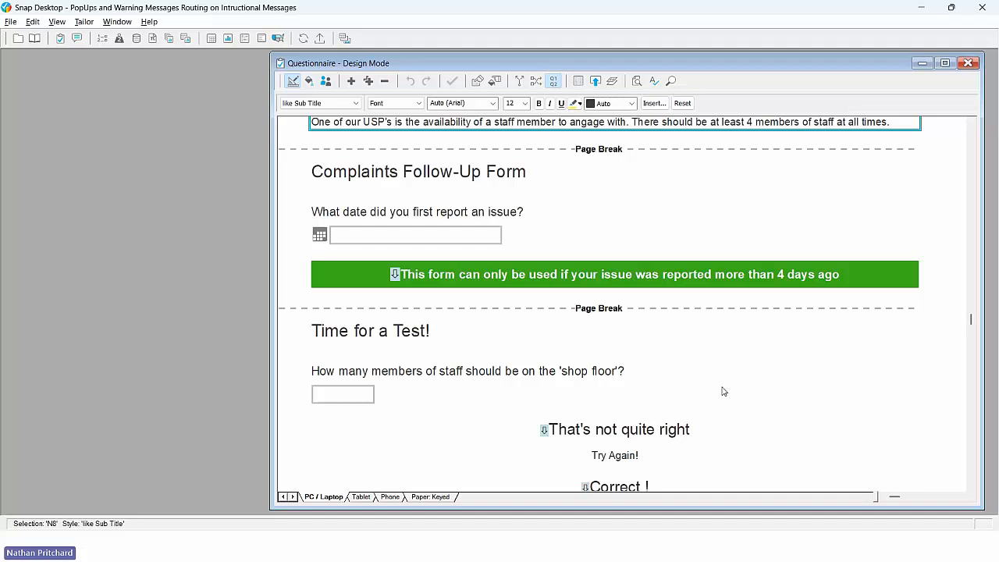
pyautogui.click(521, 278)
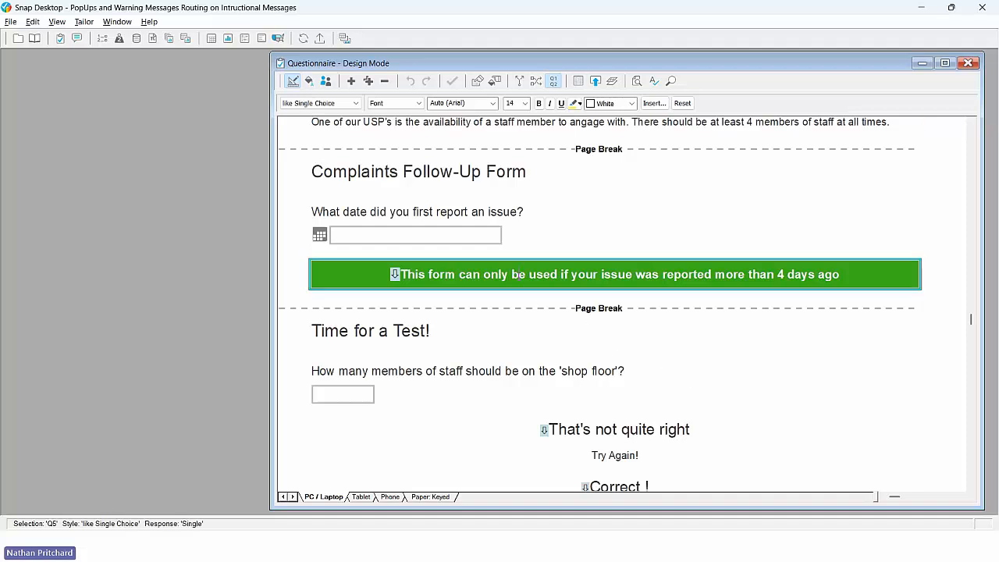
pyautogui.click(394, 274)
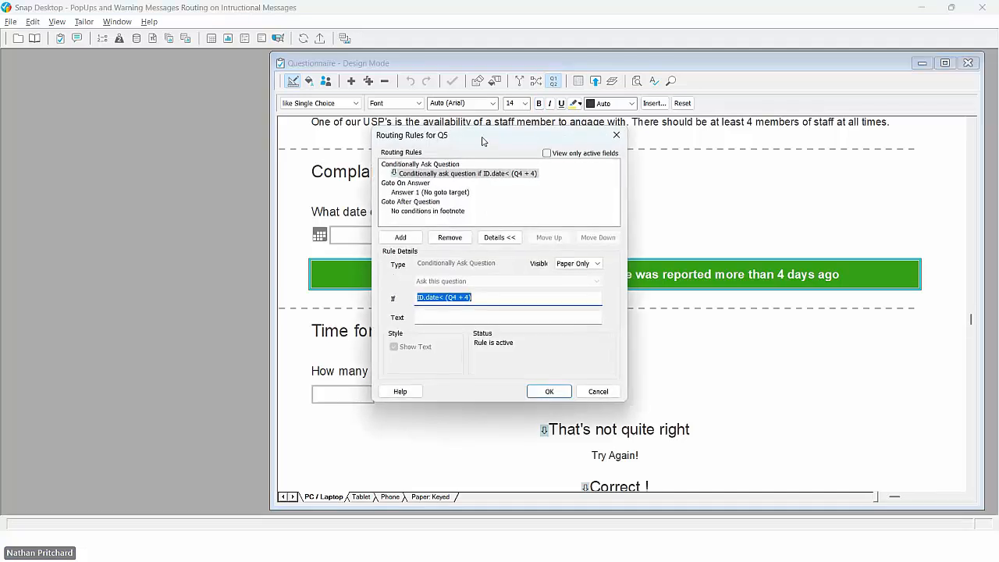
pyautogui.moveTo(634, 140); pyautogui.dragTo(649, 108)
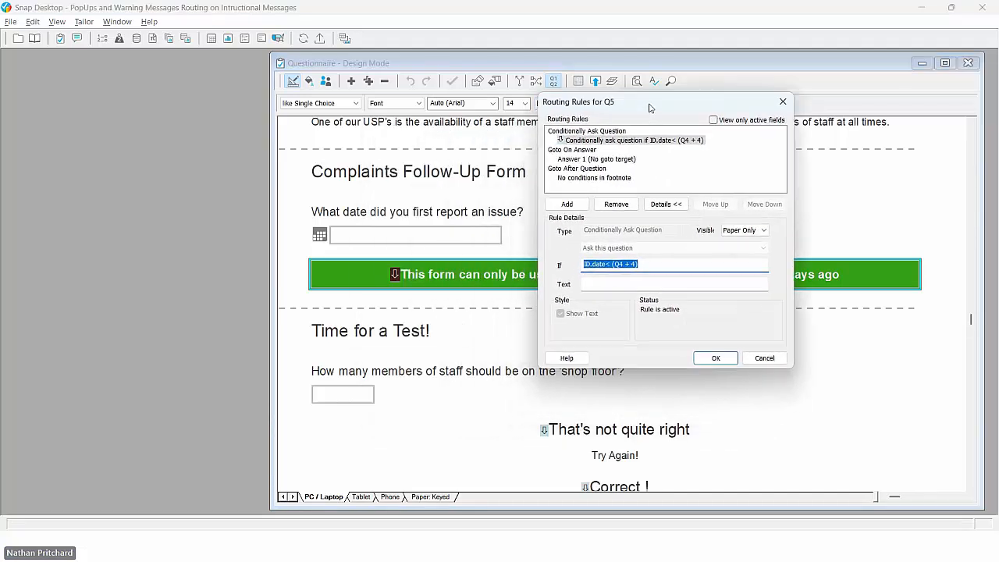
pyautogui.click(644, 263)
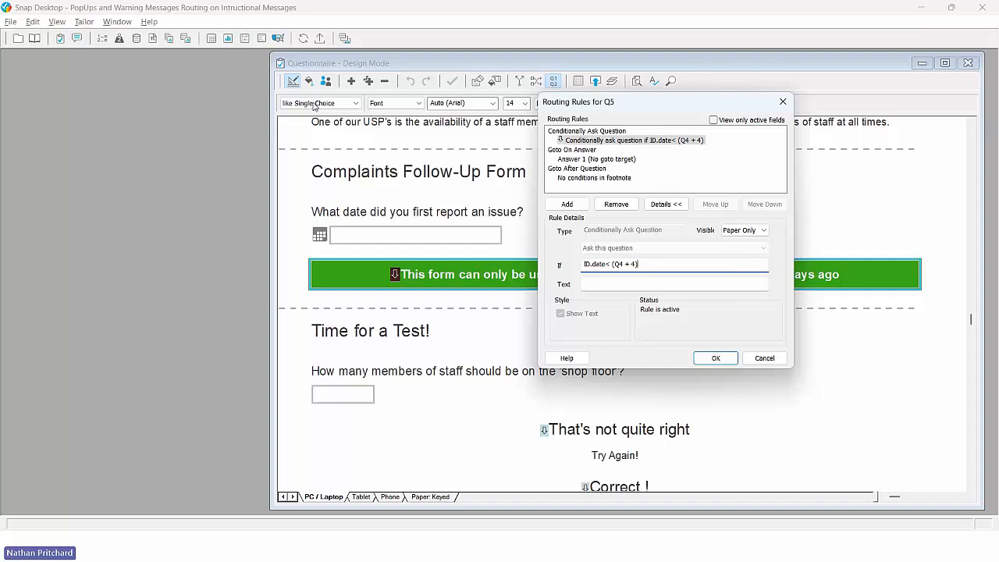
pyautogui.click(715, 358)
# Check the Must answer setting in the variable properties of the green Complaints Follow-Up Form message
pyautogui.rightClick(550, 272)
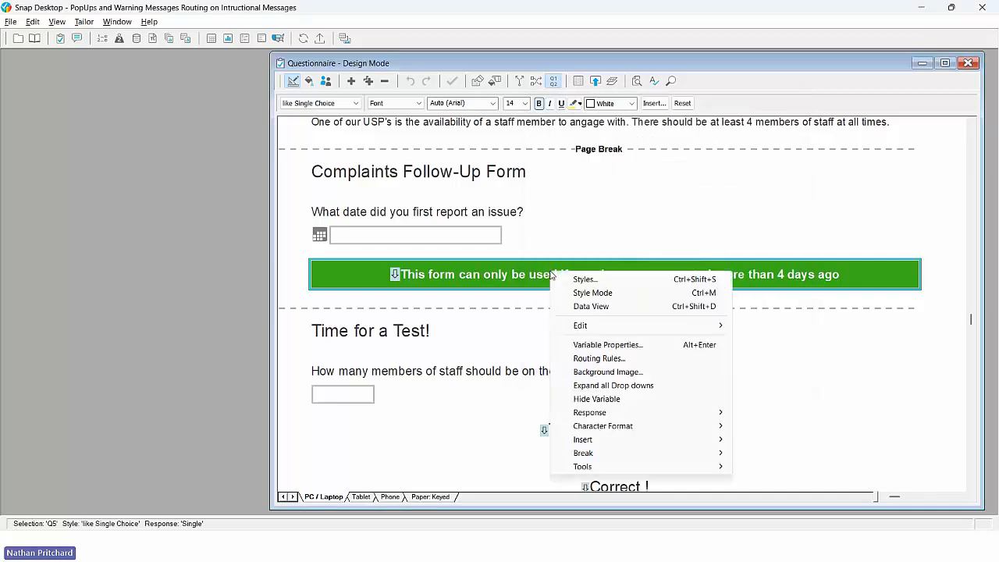
pyautogui.click(591, 347)
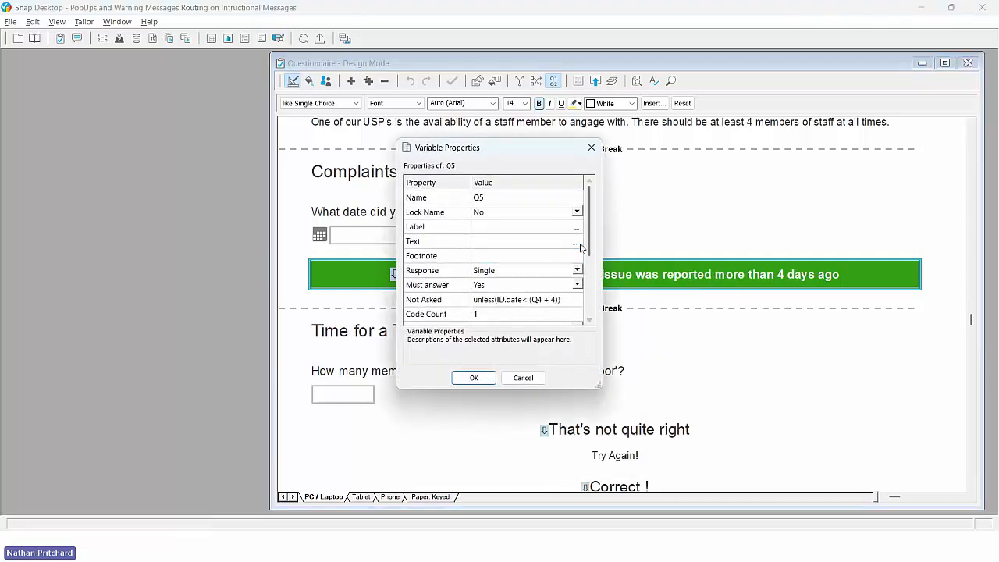
pyautogui.click(487, 288)
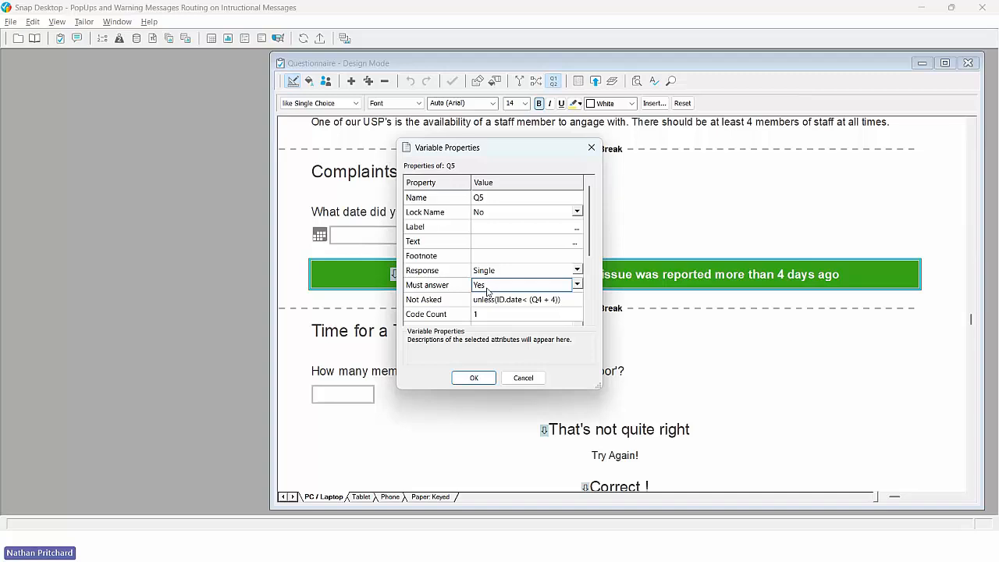
pyautogui.click(485, 378)
# Show the Code Box of the green Complaints Follow-Up Form message, and hide it again
pyautogui.click(402, 103)
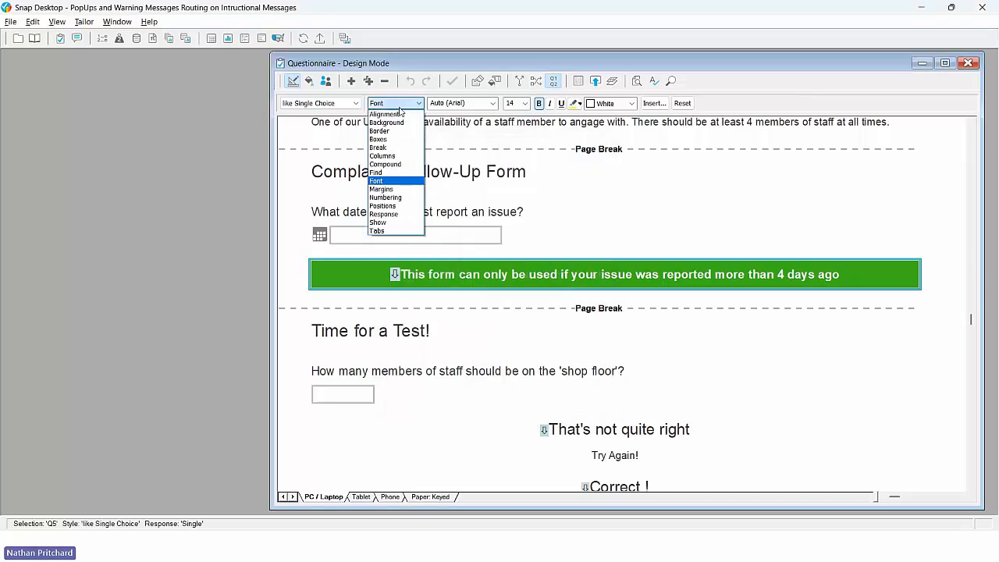
pyautogui.click(392, 223)
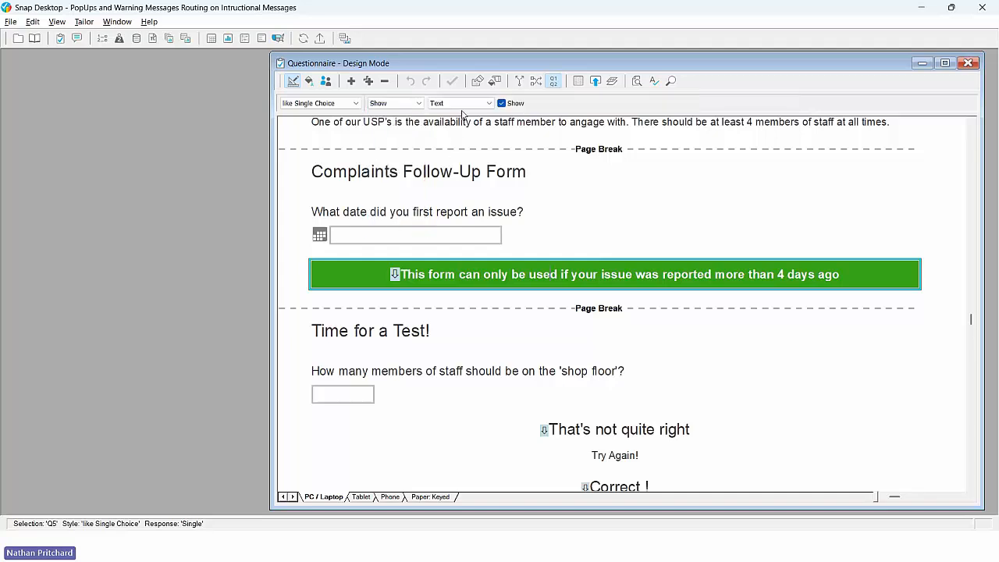
pyautogui.click(460, 103)
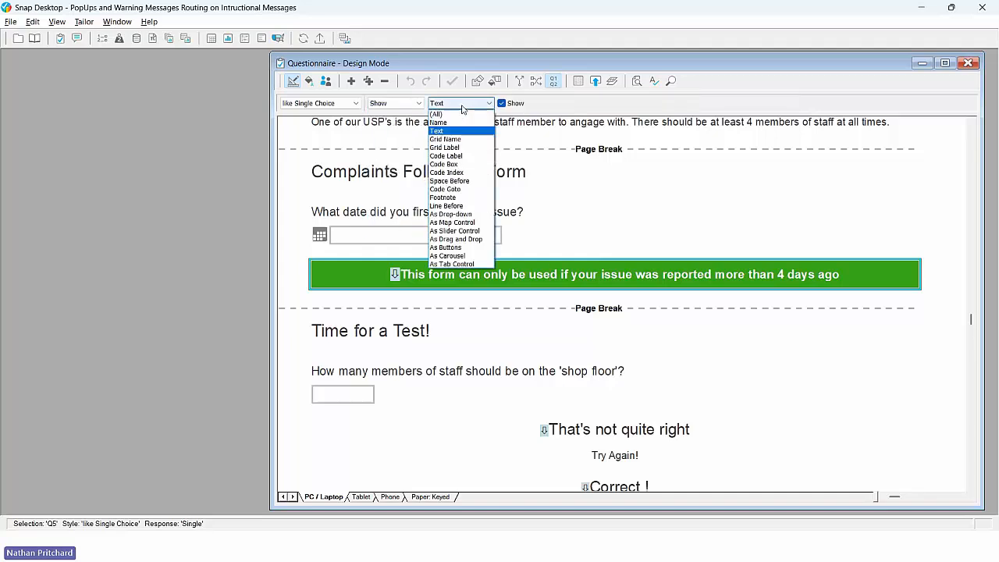
pyautogui.click(452, 164)
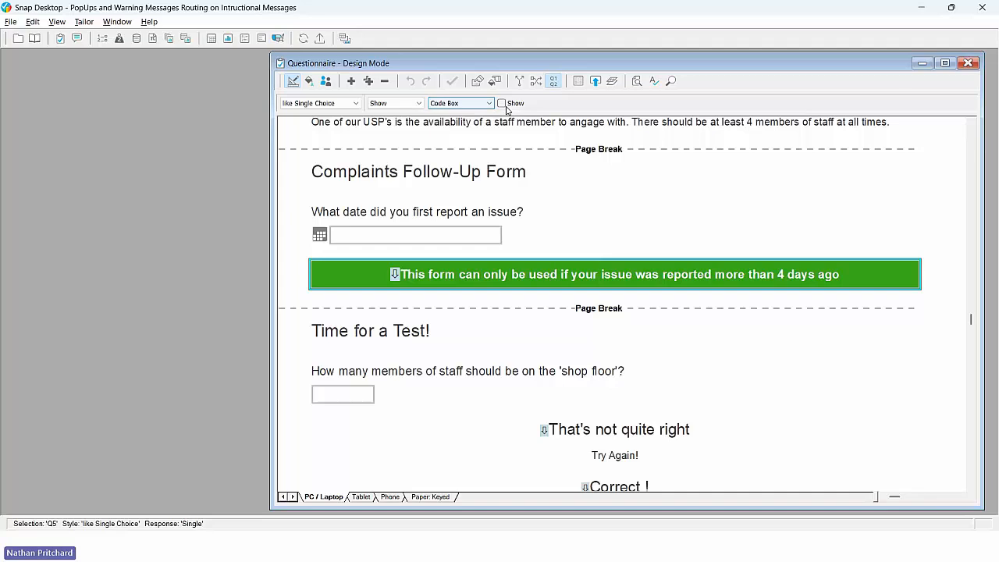
pyautogui.click(501, 104)
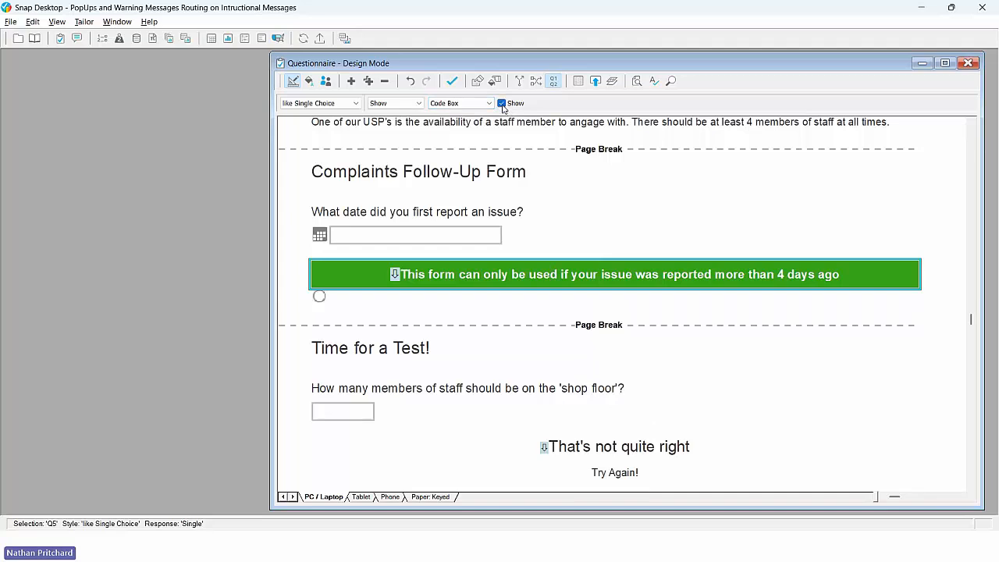
pyautogui.click(502, 104)
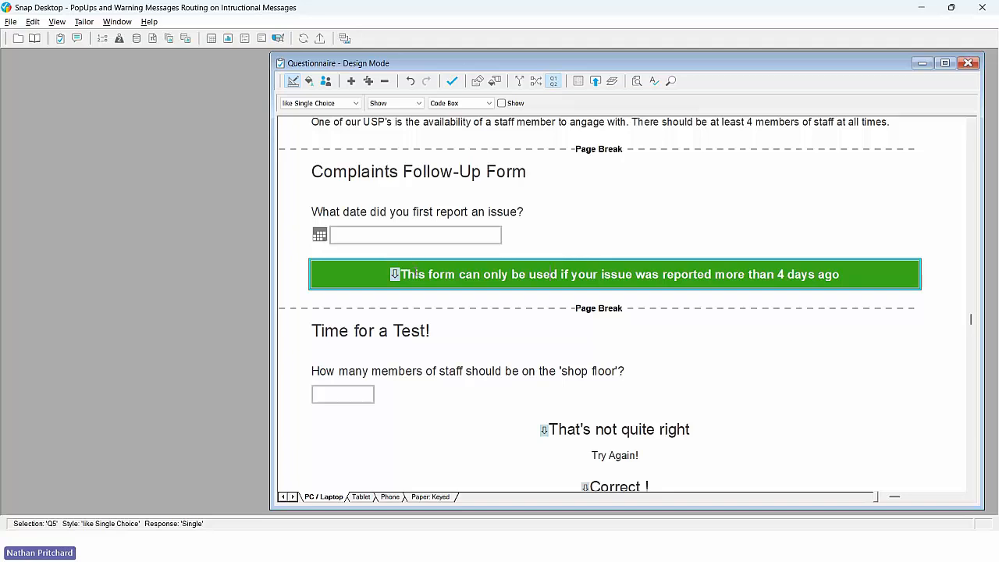
# Inspect the Text background colour of the green Complaints Follow-Up Form message
pyautogui.click(393, 104)
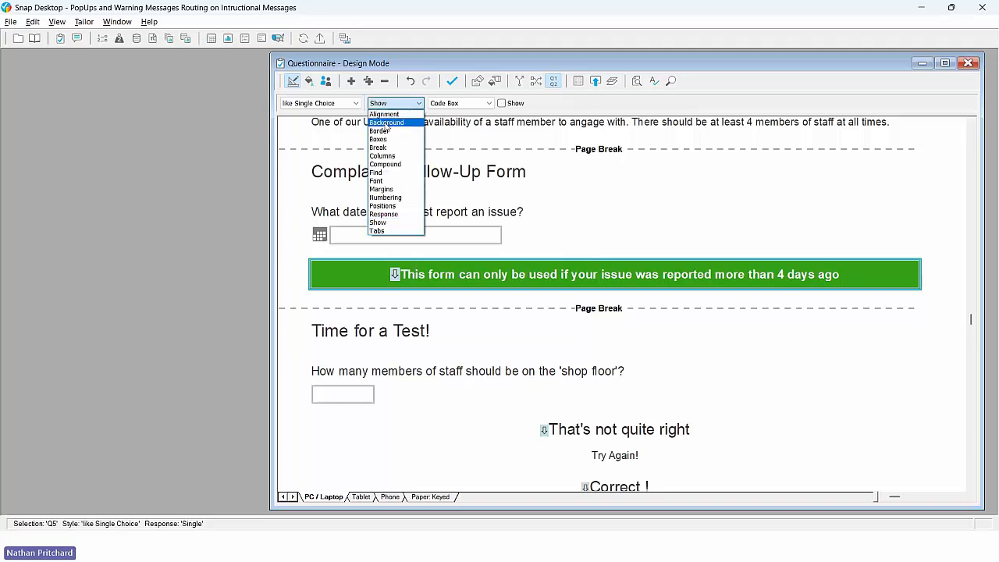
pyautogui.click(386, 122)
pyautogui.click(456, 103)
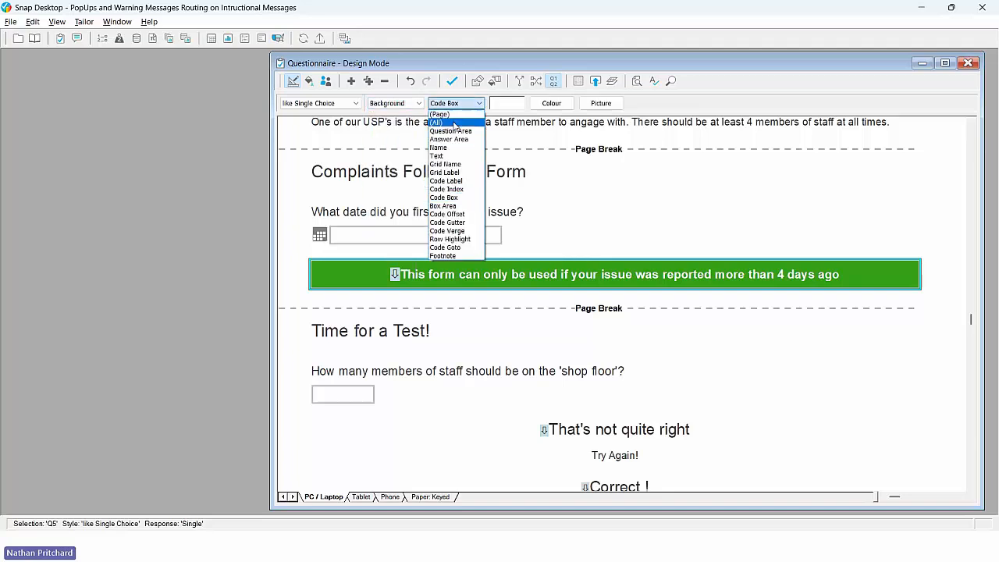
pyautogui.click(450, 157)
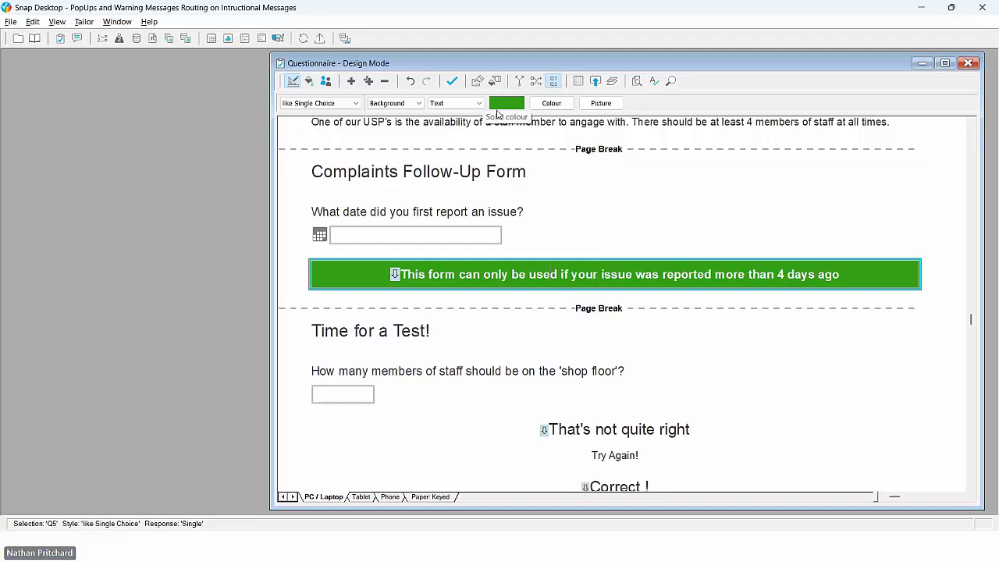
# Examine the routing condition on the 'That's not quite right' message under Time for a Test!
pyautogui.scroll(-1, 531, 207)
pyautogui.scroll(-1, 530, 207)
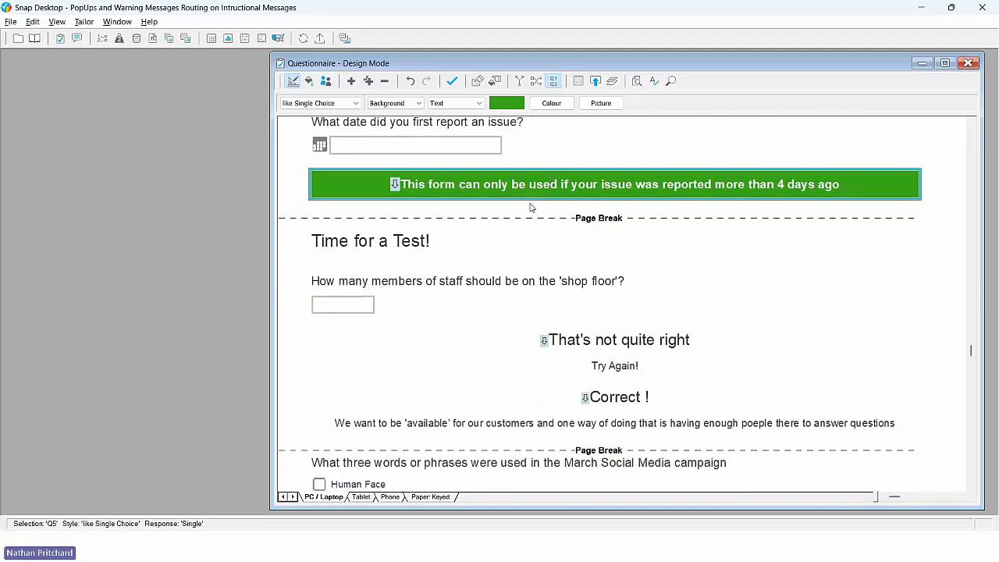
pyautogui.scroll(-2, 531, 207)
pyautogui.click(419, 236)
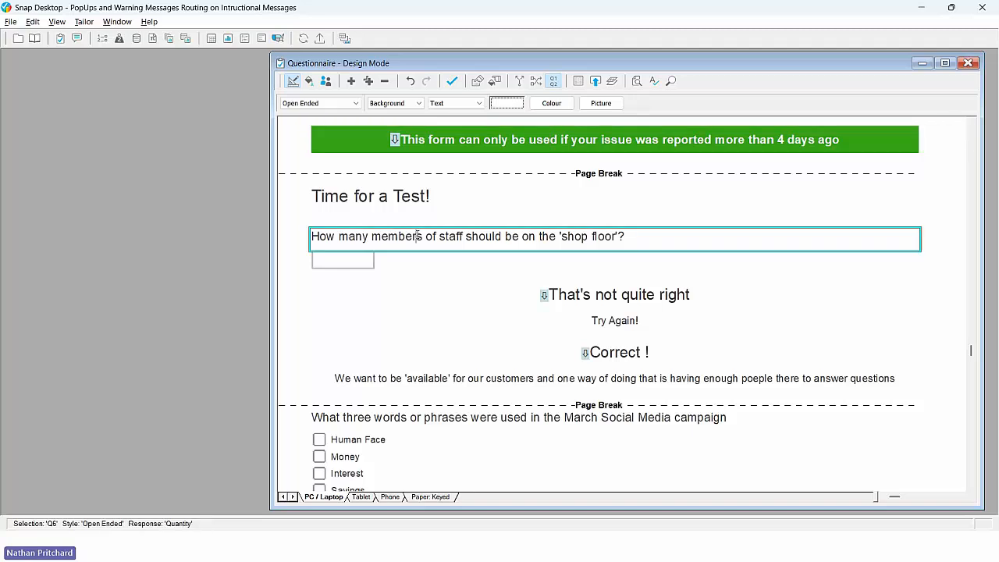
pyautogui.click(579, 295)
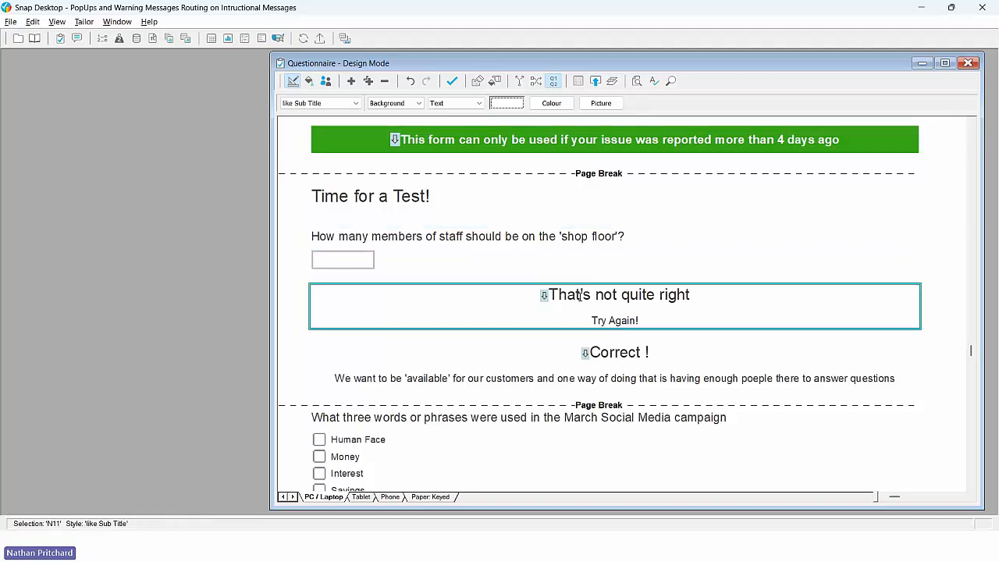
pyautogui.click(608, 352)
pyautogui.click(589, 295)
pyautogui.doubleClick(544, 295)
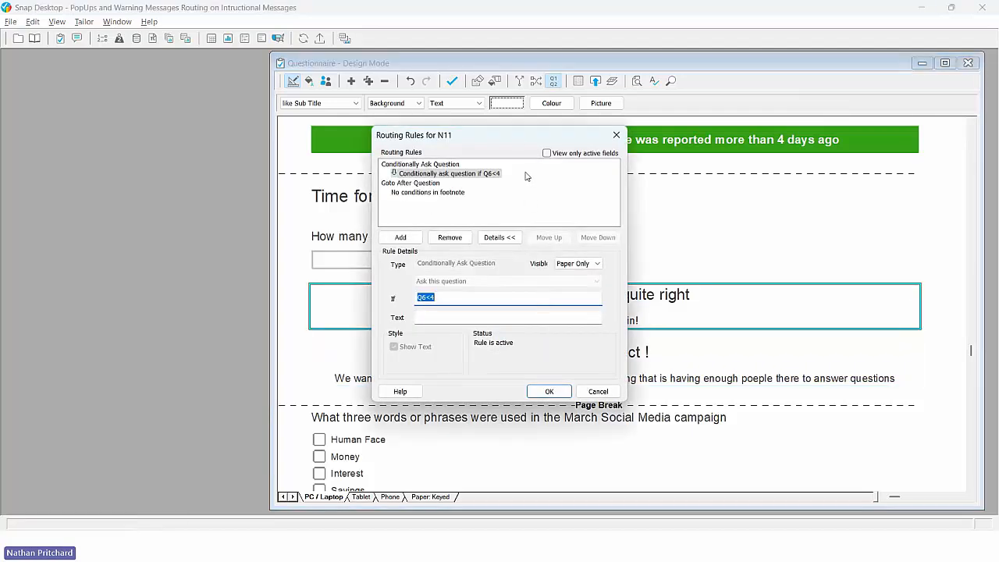
pyautogui.moveTo(512, 134); pyautogui.dragTo(795, 140)
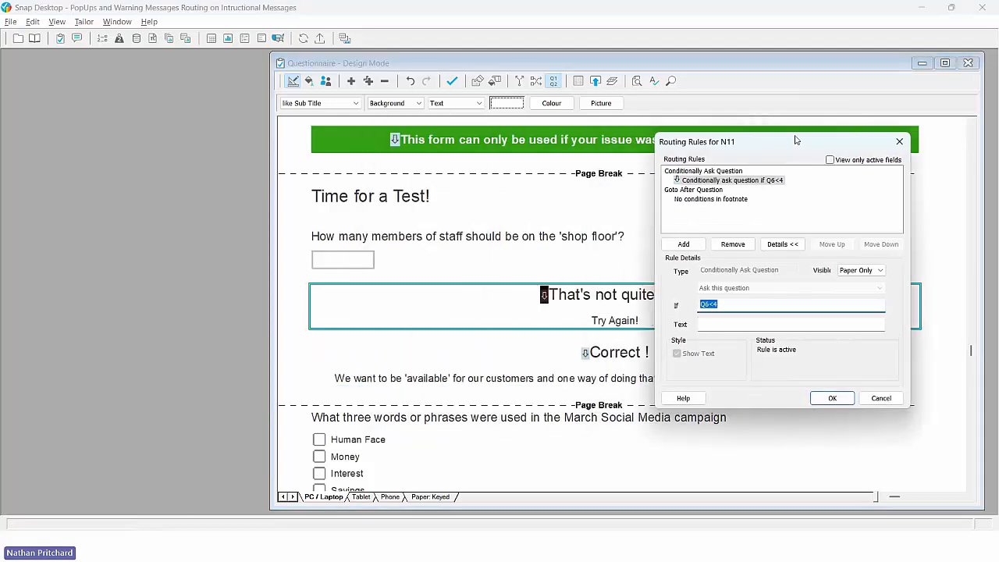
pyautogui.click(736, 307)
pyautogui.click(830, 398)
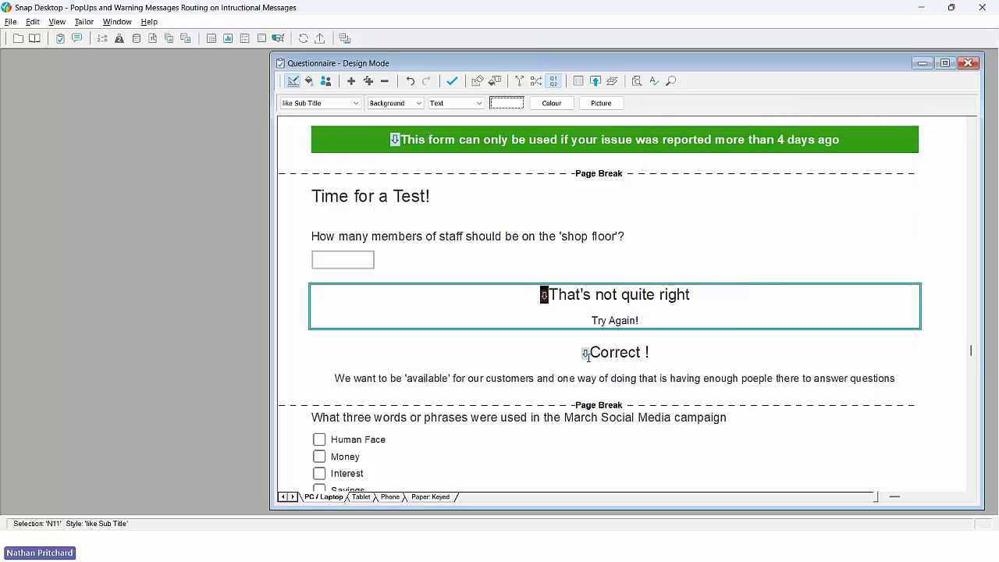
# Examine the routing condition on the 'Correct !' message under Time for a Test!
pyautogui.doubleClick(585, 355)
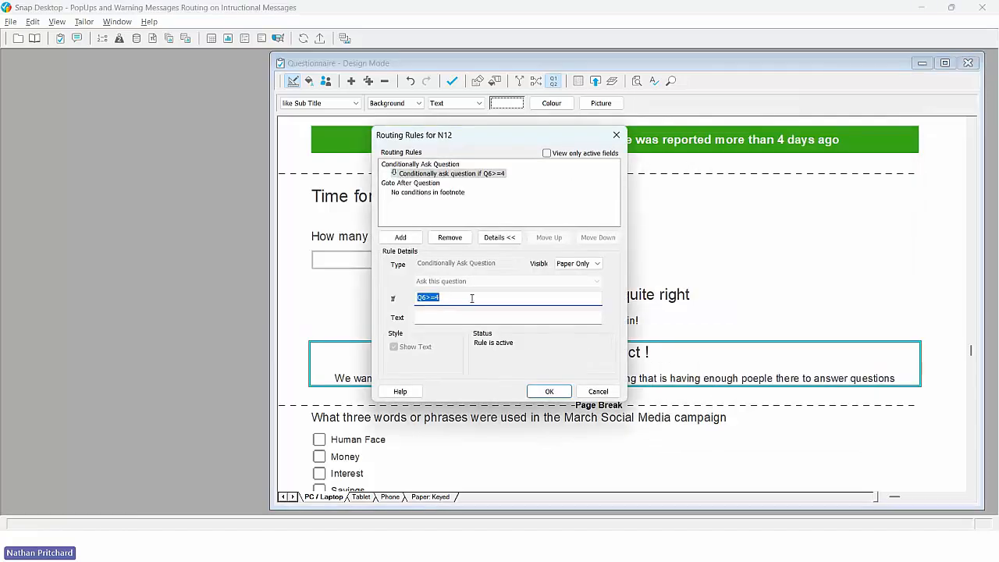
pyautogui.click(471, 299)
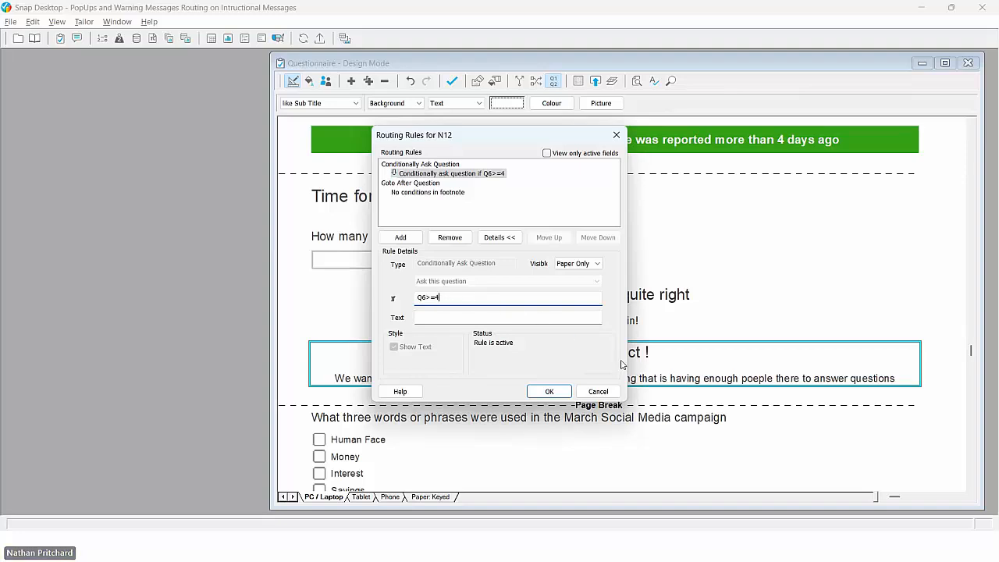
pyautogui.click(557, 396)
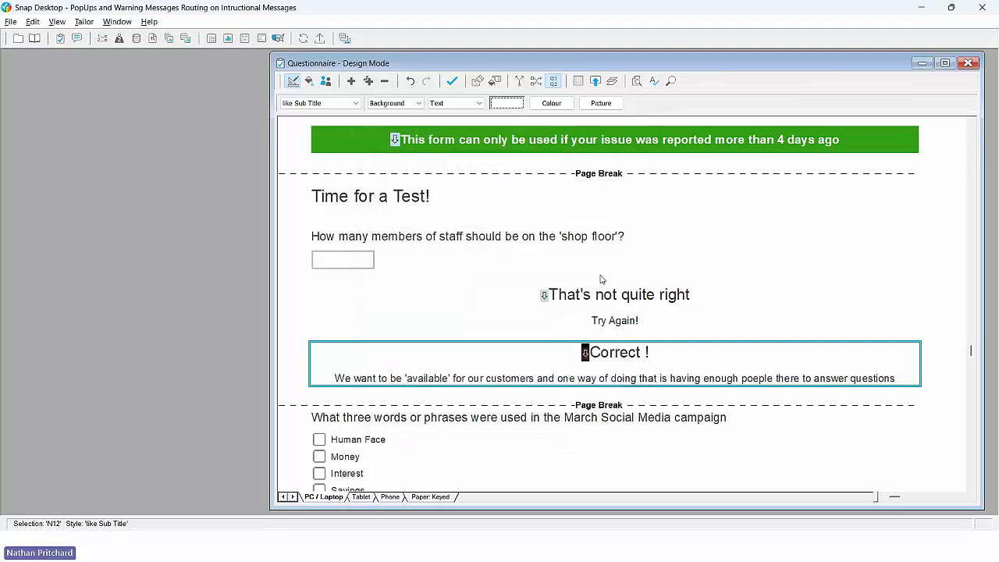
# Examine the routing condition on the 'That's not quite right' message that follows the March Social Media campaign question
pyautogui.scroll(-4, 601, 280)
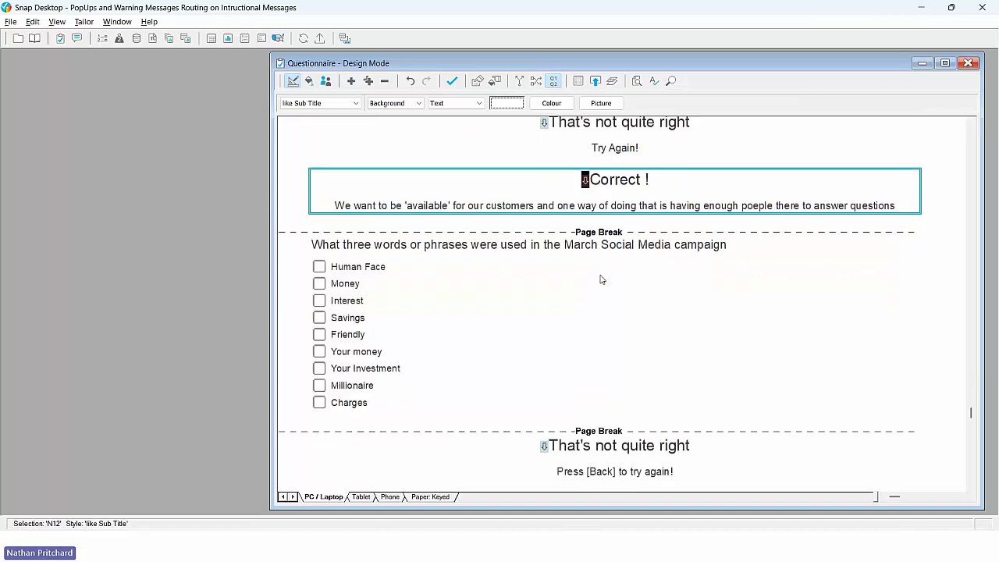
pyautogui.scroll(-2, 601, 279)
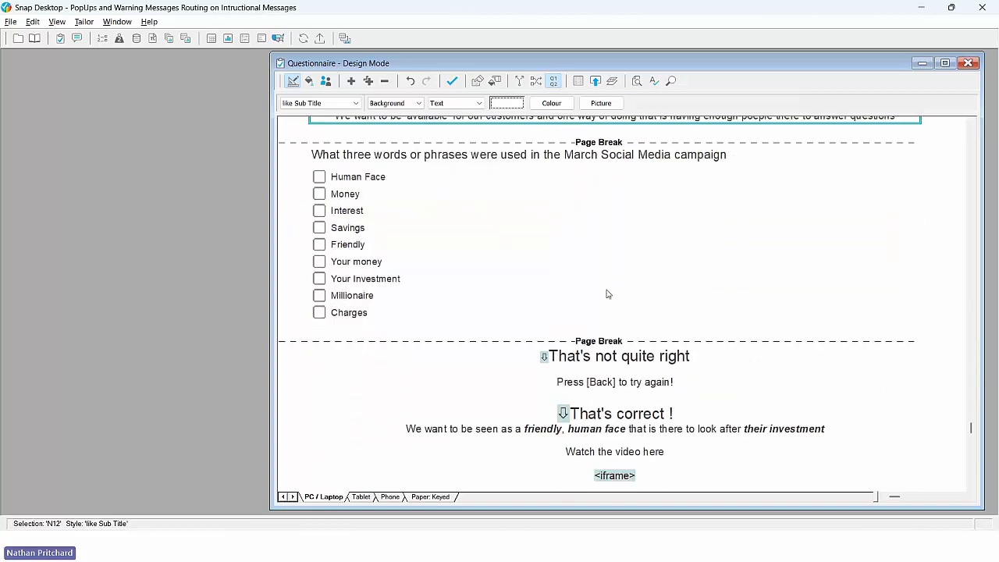
pyautogui.click(603, 356)
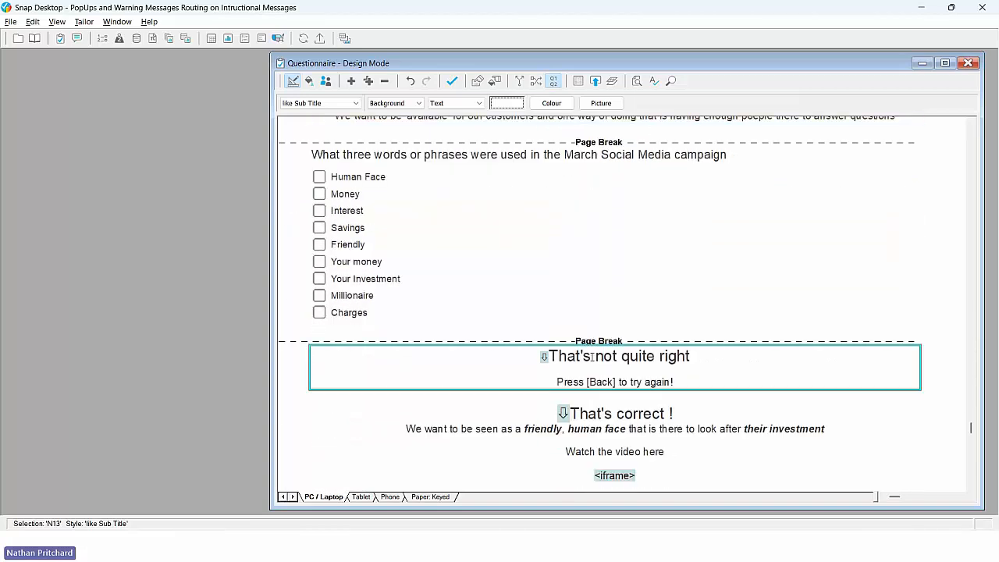
pyautogui.doubleClick(544, 356)
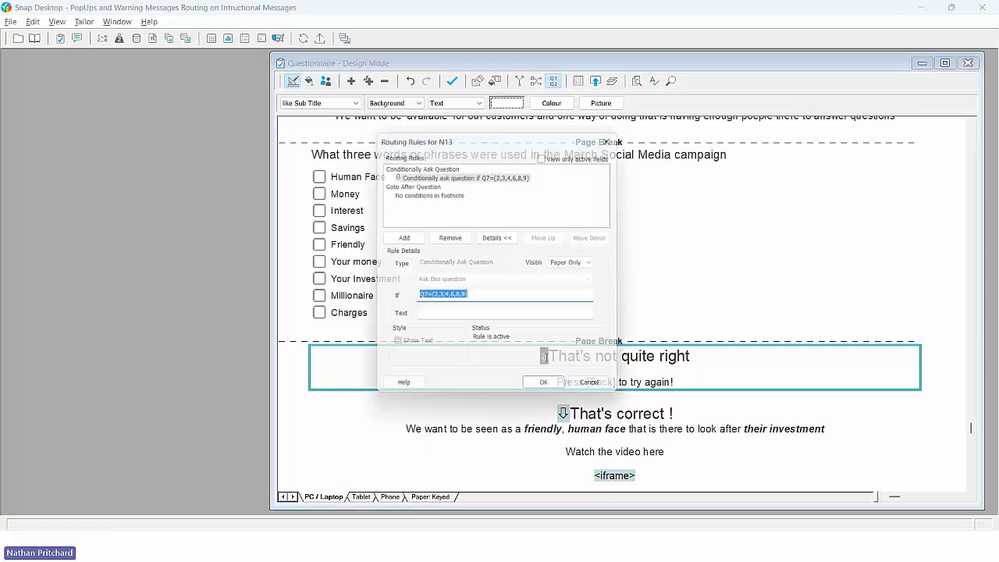
pyautogui.click(480, 297)
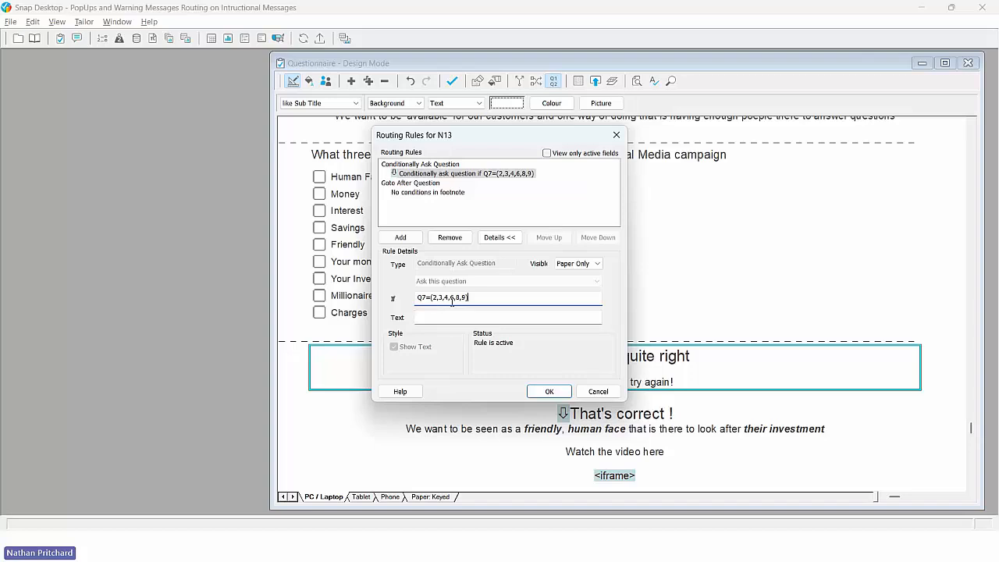
pyautogui.click(550, 392)
# Examine the routing condition on the 'That's correct !' message for the March Social Media campaign question
pyautogui.click(563, 415)
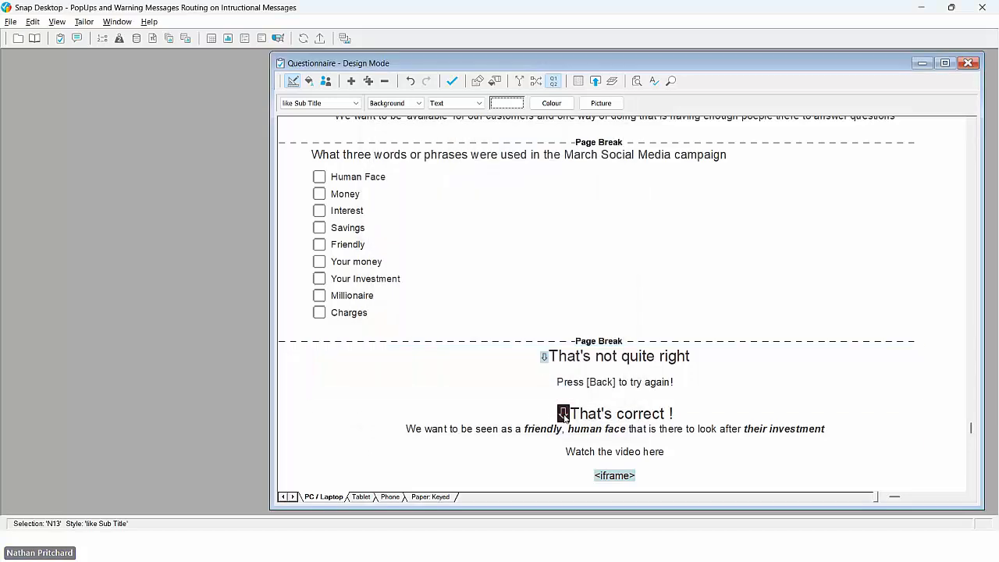
pyautogui.doubleClick(563, 414)
pyautogui.click(529, 297)
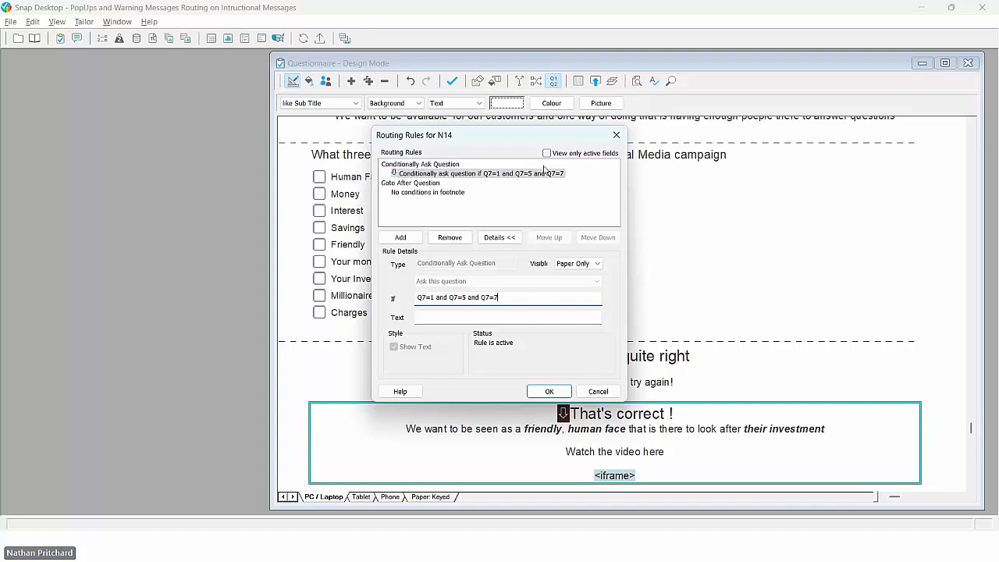
pyautogui.moveTo(524, 137); pyautogui.dragTo(735, 139)
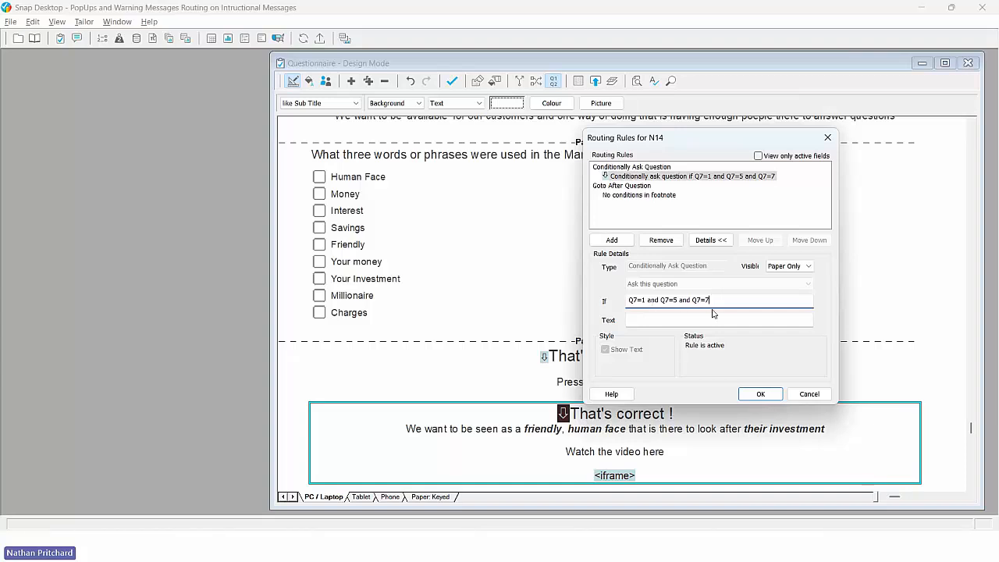
pyautogui.click(752, 393)
# Inspect the custom HTML behind the <iframe> video field in the 'That's correct !' message
pyautogui.scroll(-1, 718, 378)
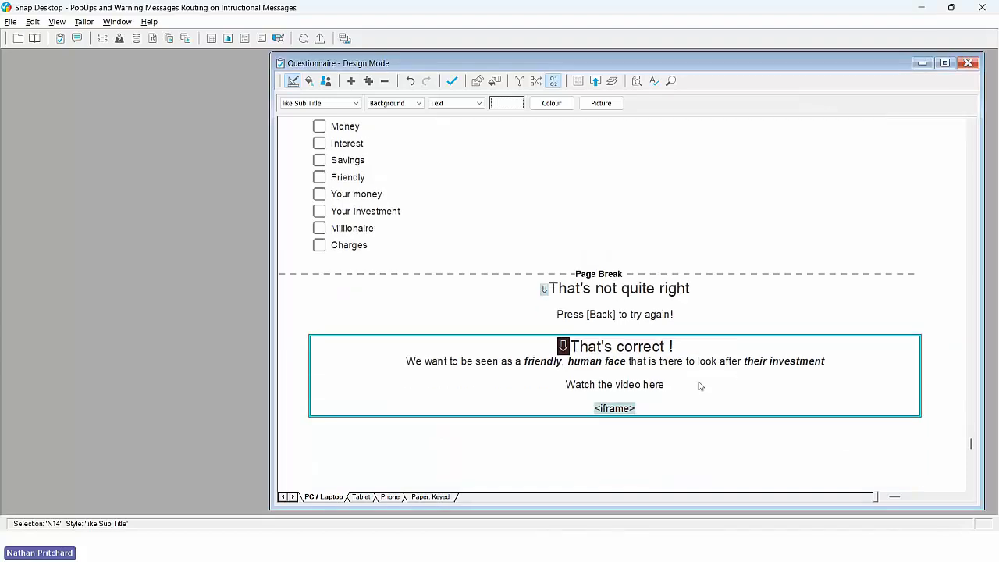
pyautogui.doubleClick(624, 409)
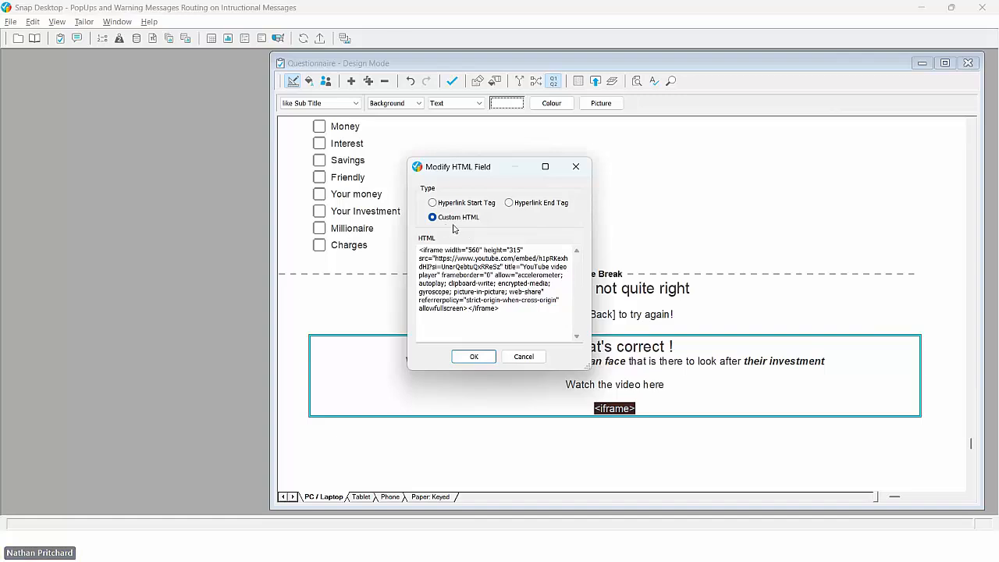
pyautogui.click(472, 356)
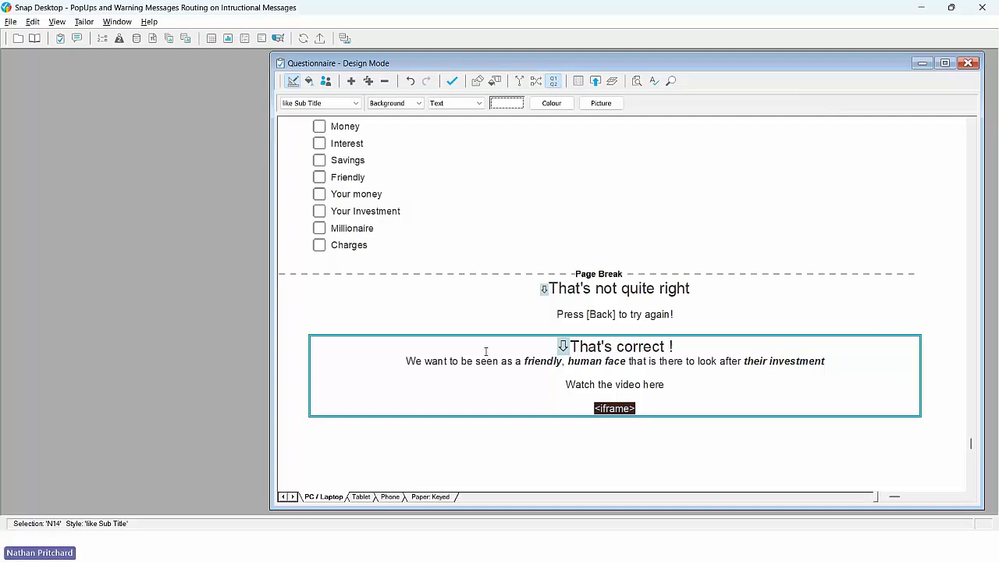
# Keep the changes to the questionnaire and open the In-Survey Calculations survey from the Webinars folder
pyautogui.click(451, 81)
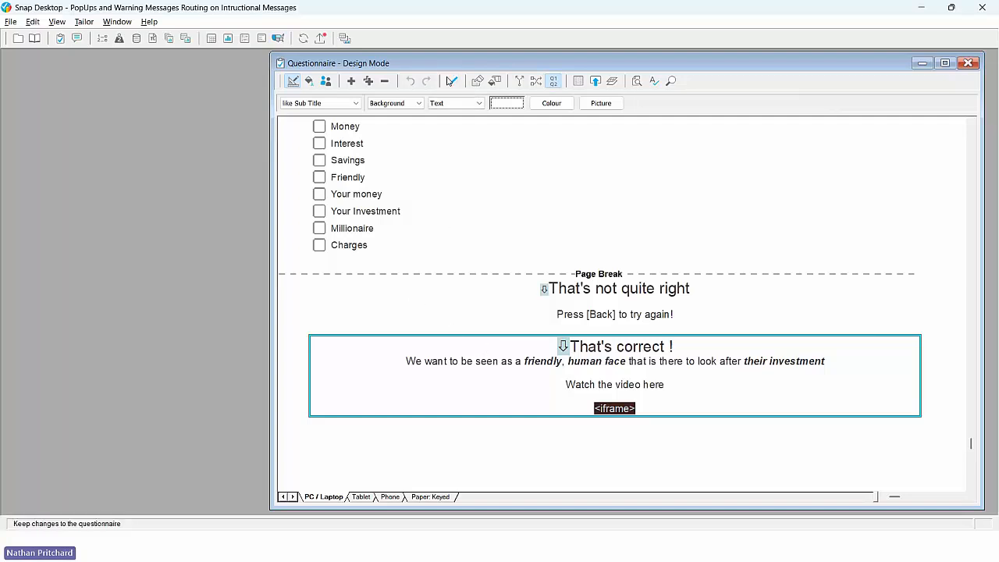
pyautogui.click(18, 39)
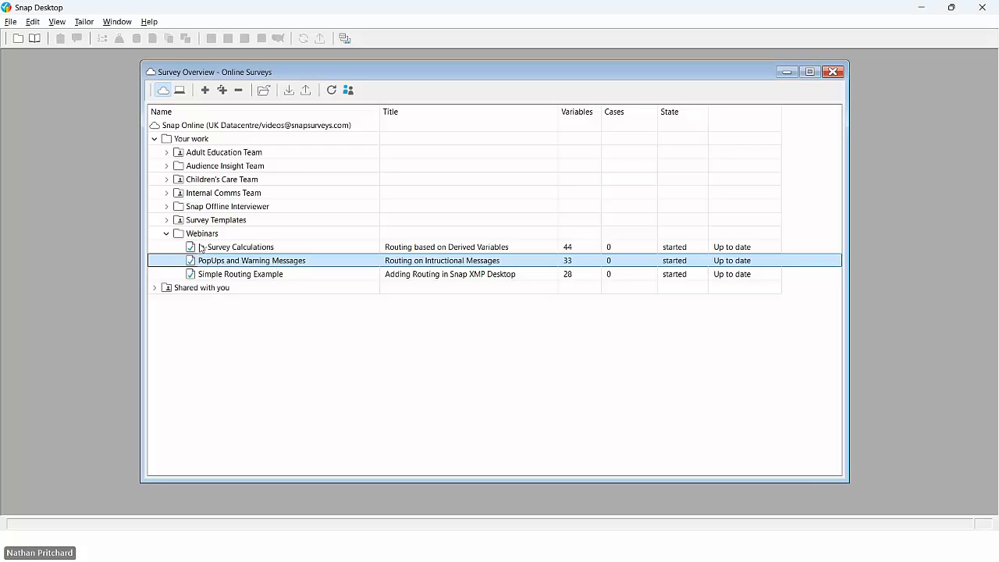
pyautogui.click(200, 248)
pyautogui.doubleClick(200, 248)
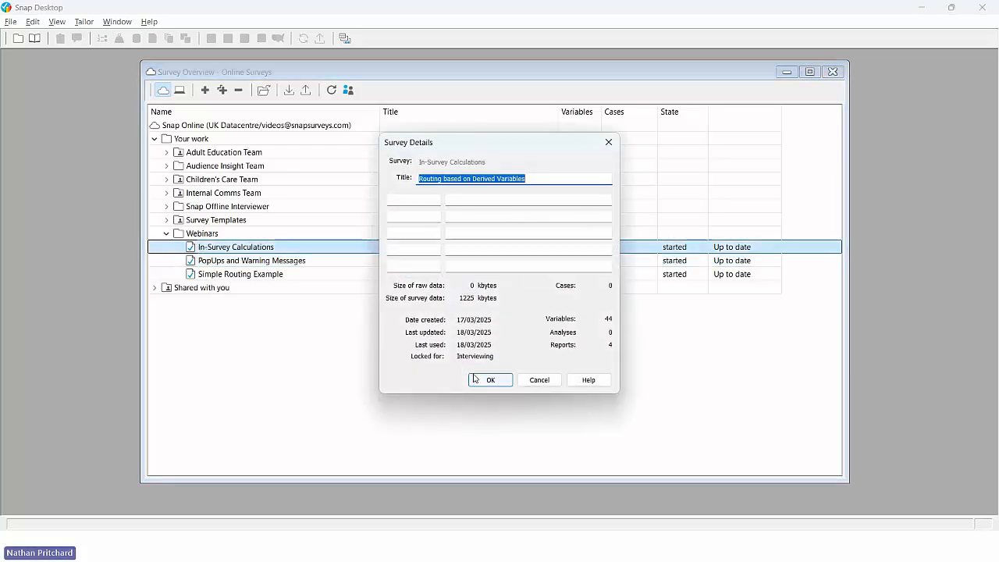
pyautogui.click(476, 377)
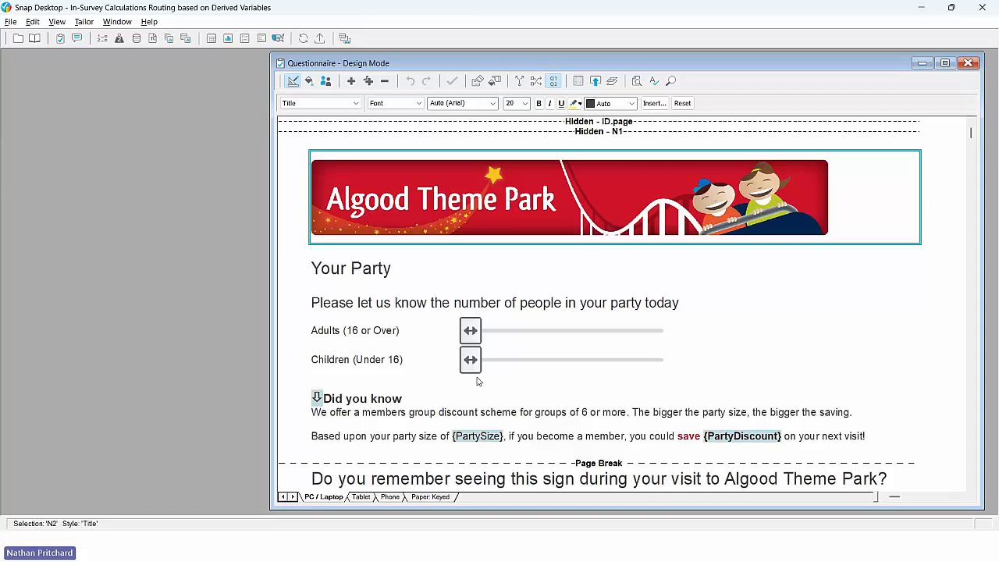
# Look over the Adults (16 or Over) and Children (Under 16) sliders in the Your Party section
pyautogui.click(499, 332)
pyautogui.click(499, 355)
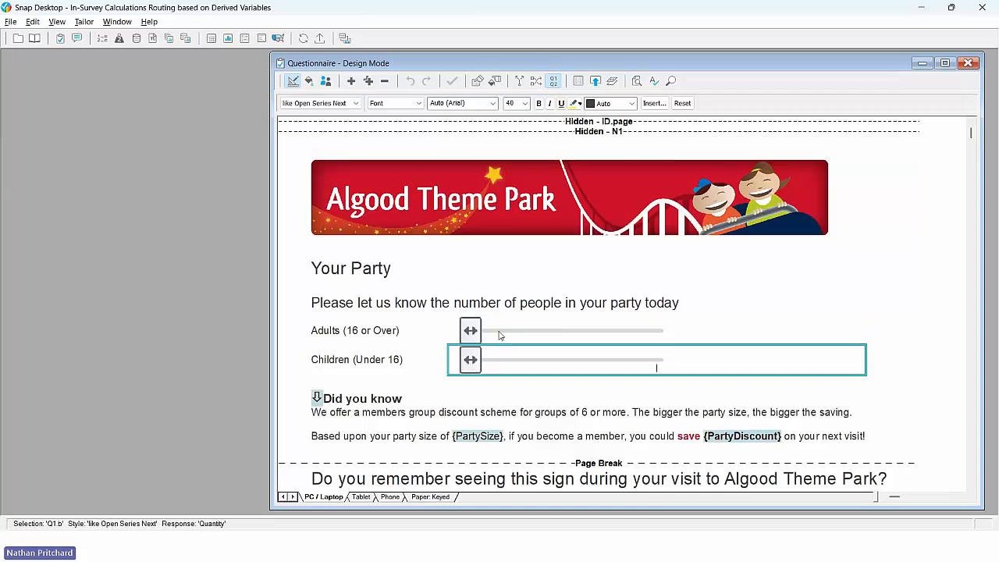
pyautogui.click(500, 334)
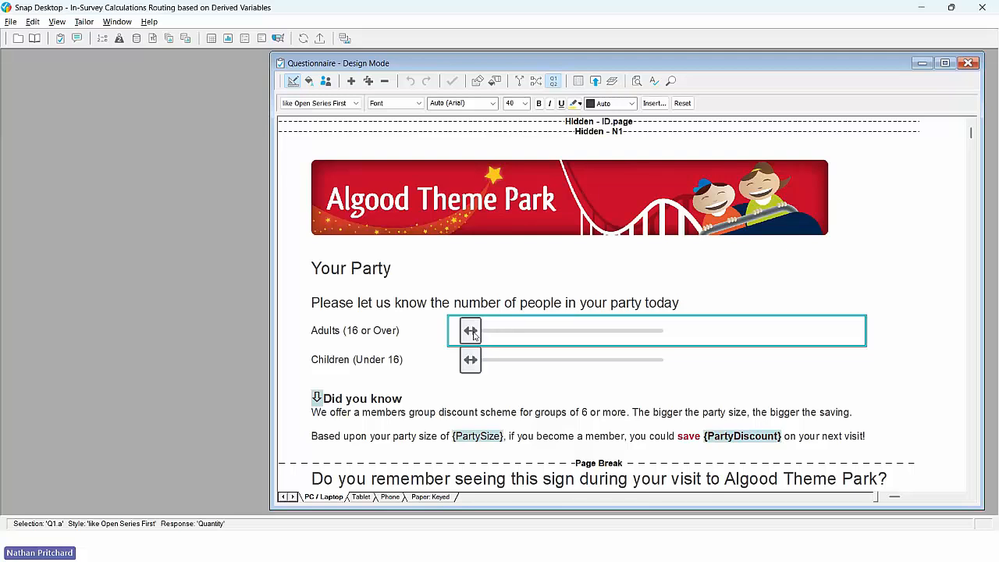
# Review the 'Did you know' message and its inserted {PartySize} and {PartyDiscount} fields
pyautogui.click(522, 411)
pyautogui.scroll(-1, 527, 392)
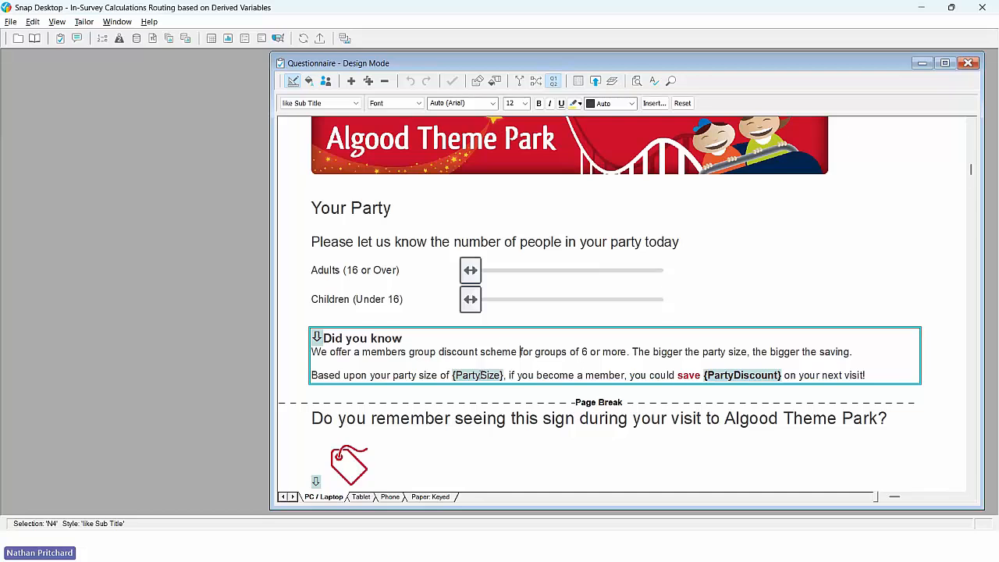
pyautogui.click(478, 375)
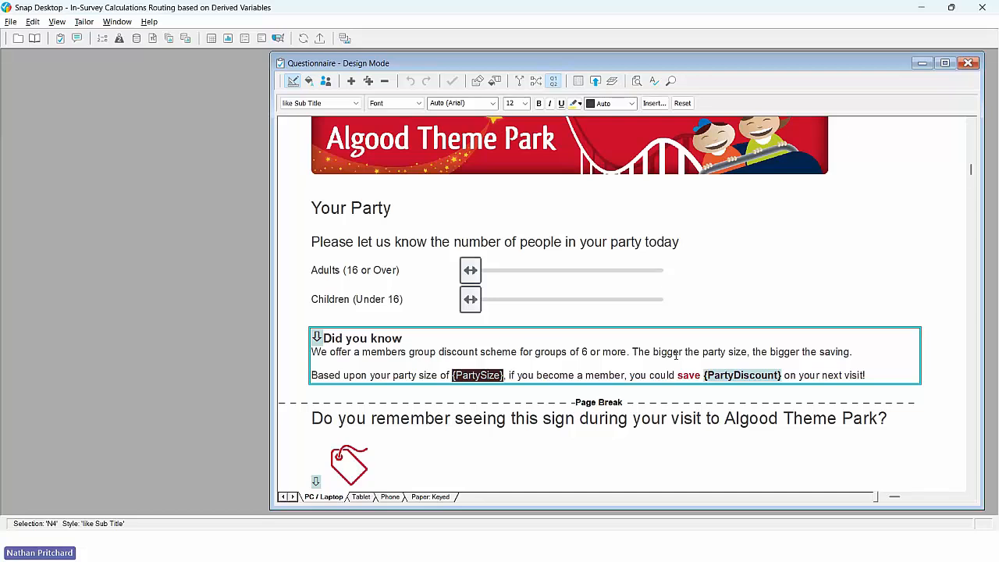
pyautogui.click(735, 375)
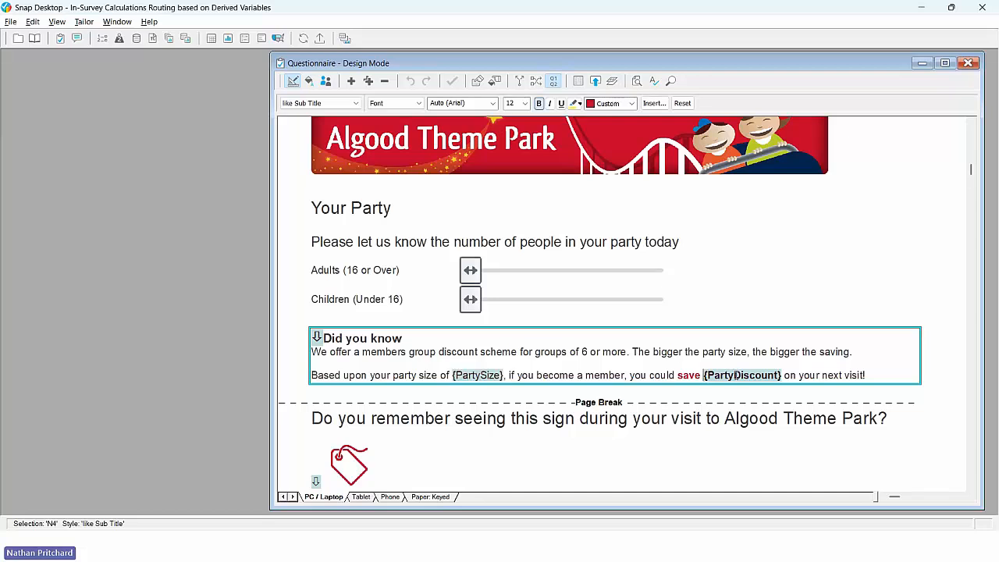
pyautogui.click(459, 374)
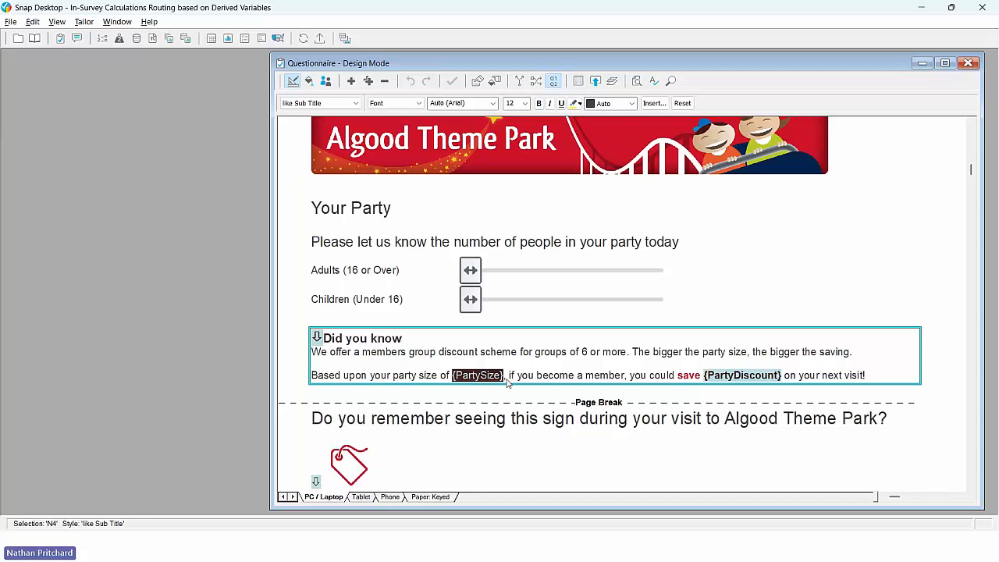
pyautogui.click(743, 378)
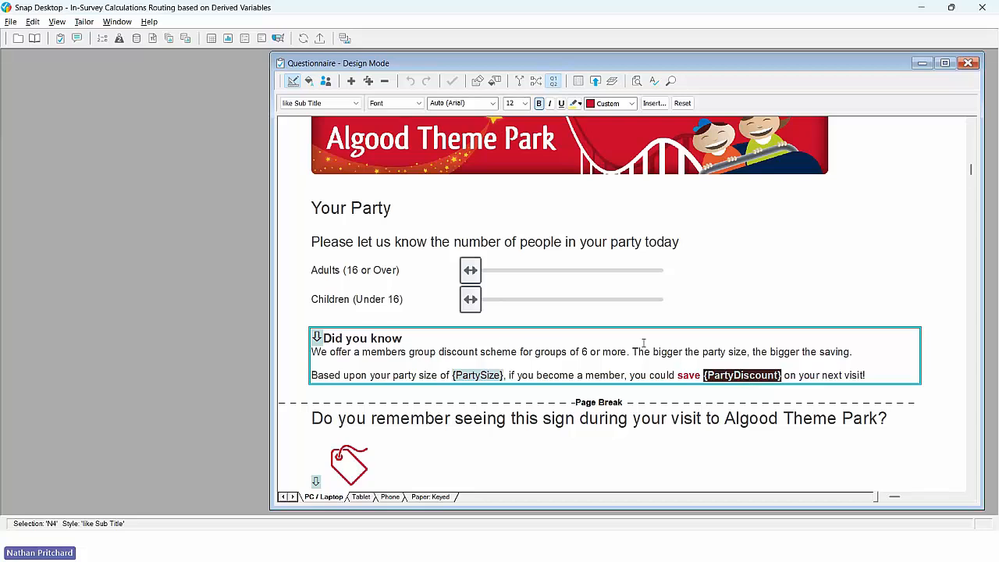
# Check in the variable details how the derived PartySize variable is calculated from the Adults and Children answers
pyautogui.click(385, 270)
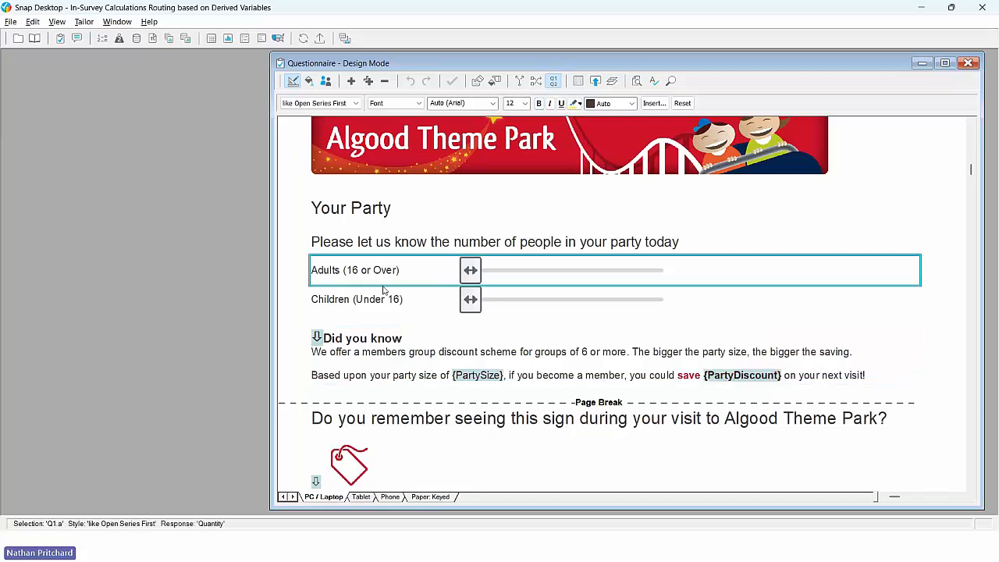
pyautogui.click(383, 295)
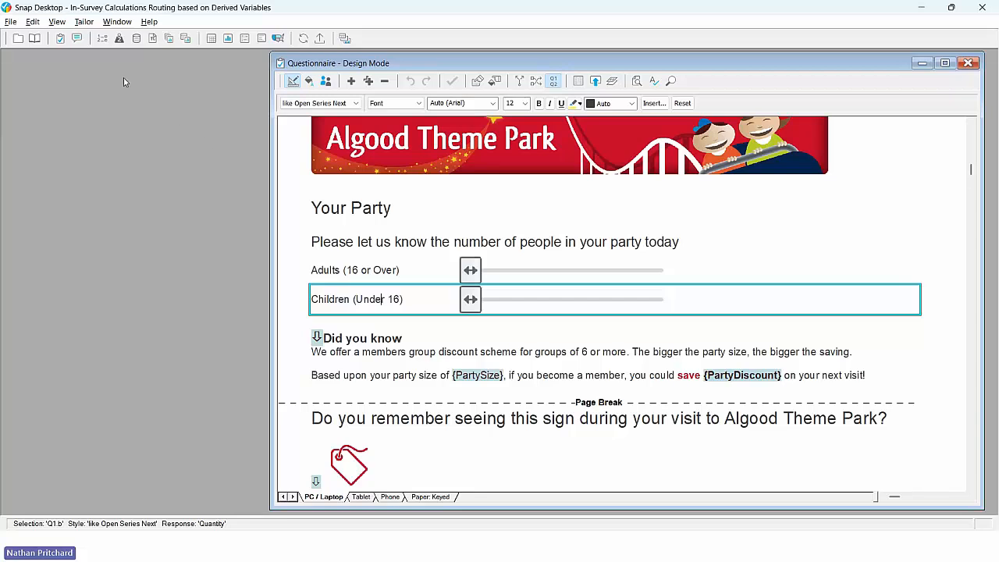
pyautogui.click(103, 40)
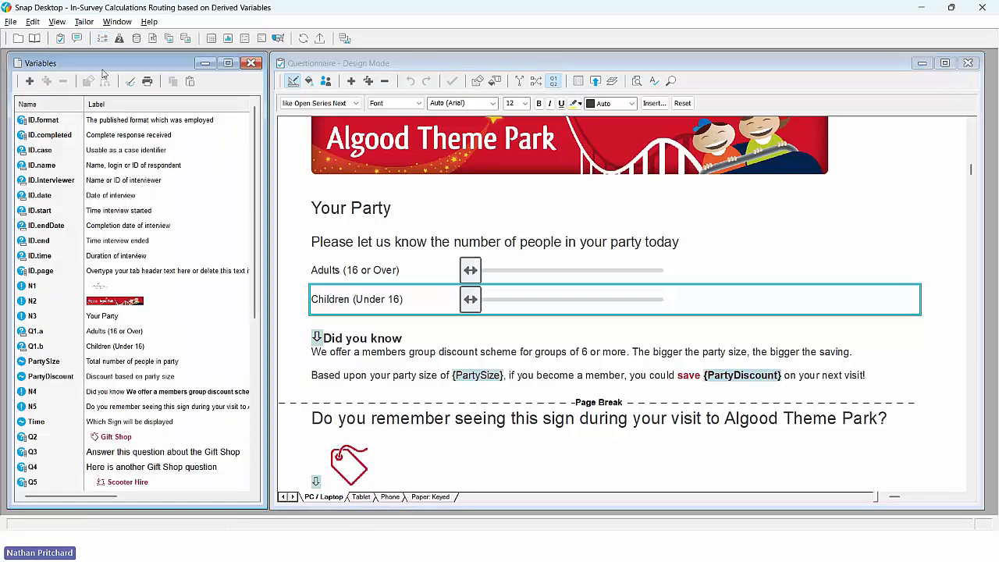
pyautogui.doubleClick(63, 363)
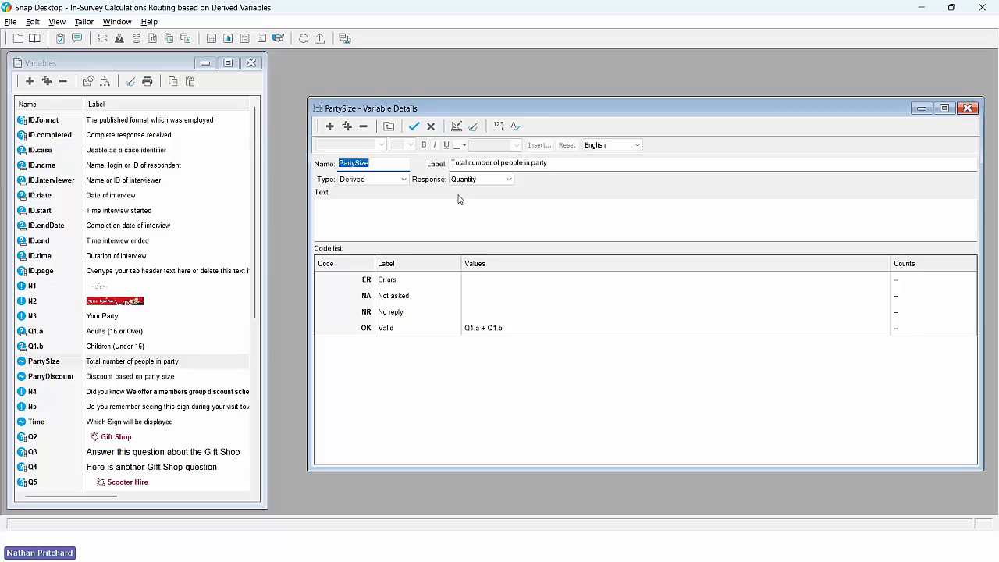
pyautogui.click(414, 126)
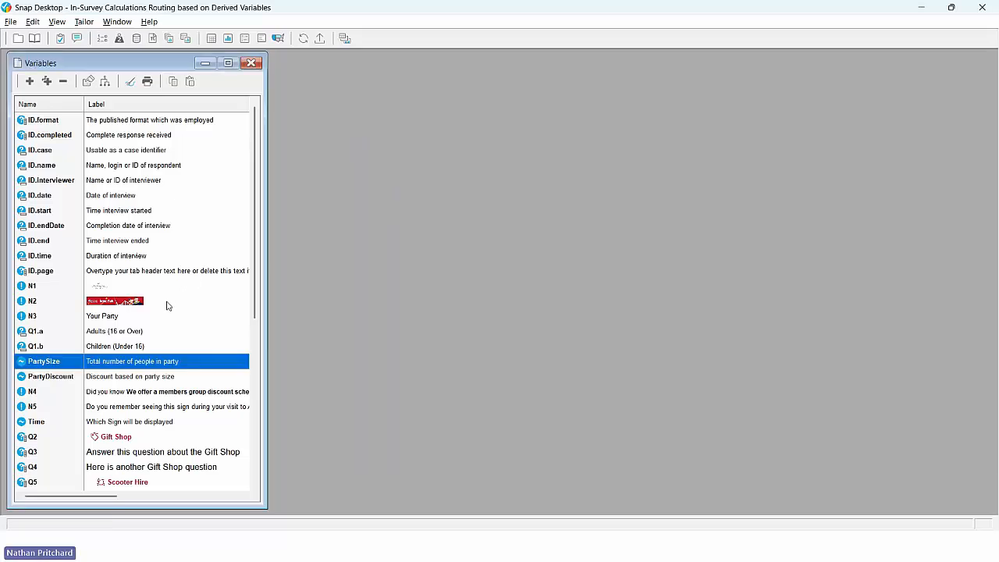
# Review in the PartyDiscount variable details how the 10%, 20%, 30% and 40% discount codes depend on PartySize
pyautogui.click(133, 376)
pyautogui.doubleClick(133, 376)
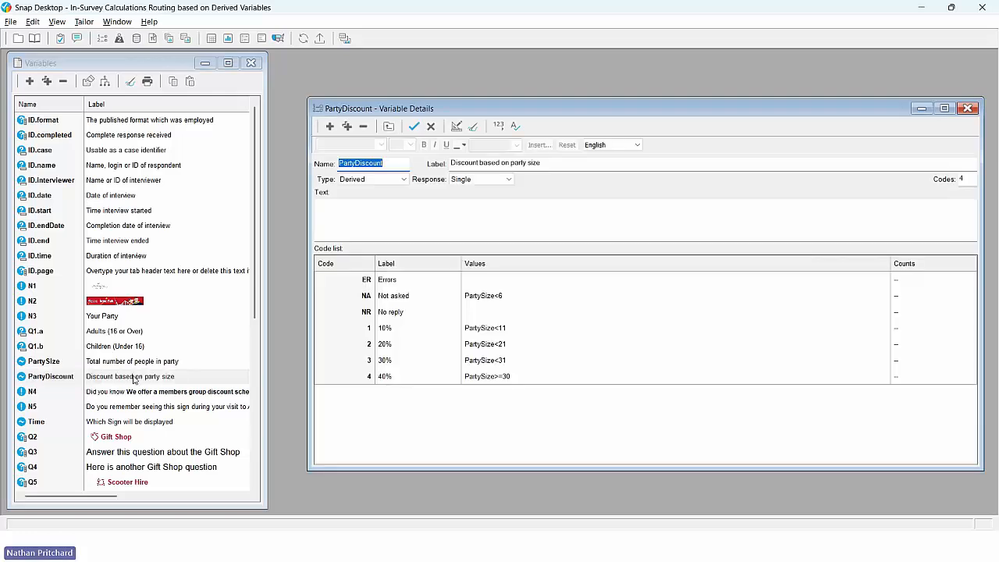
pyautogui.click(477, 331)
pyautogui.click(390, 328)
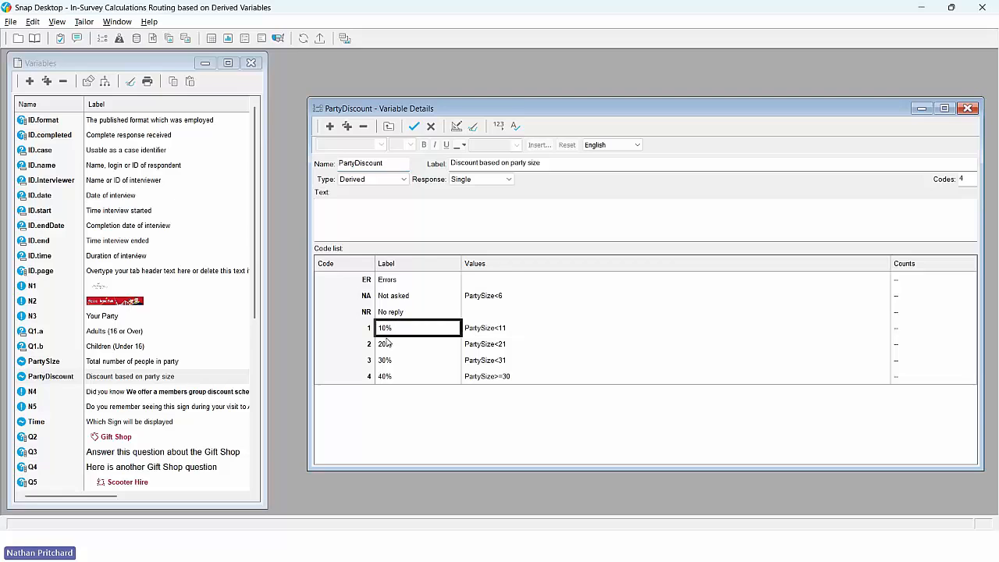
pyautogui.click(386, 347)
pyautogui.click(385, 360)
pyautogui.click(474, 332)
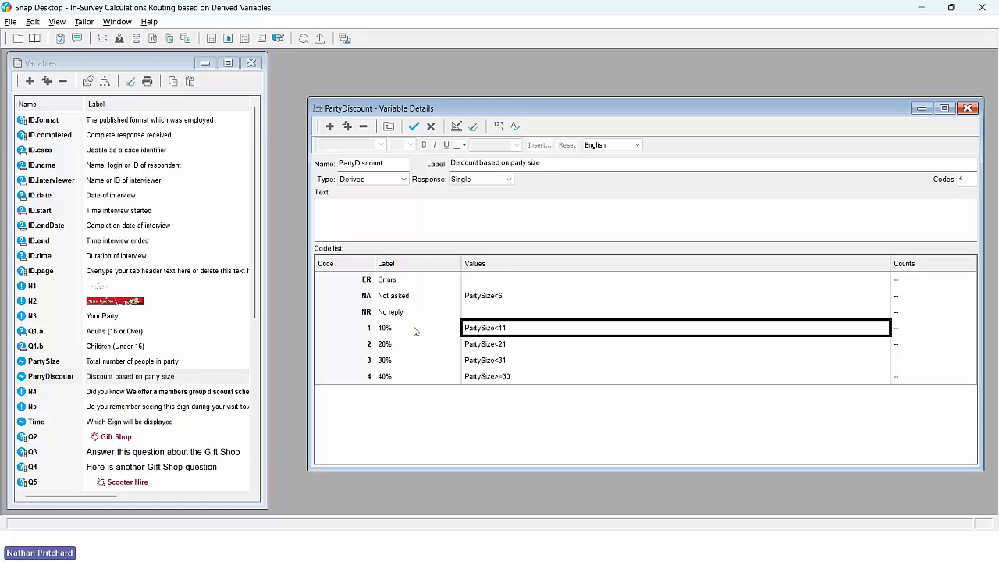
pyautogui.click(414, 346)
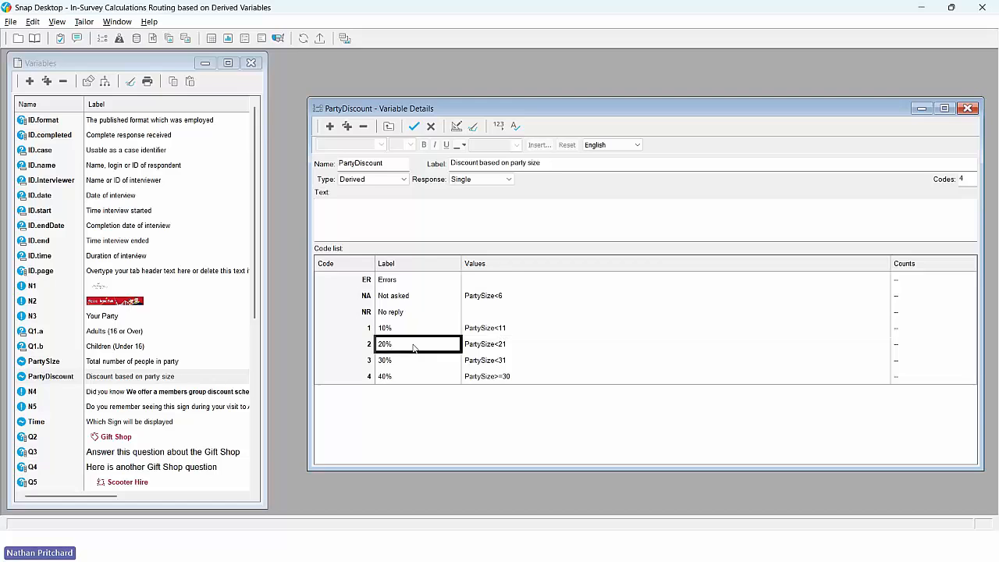
pyautogui.click(412, 364)
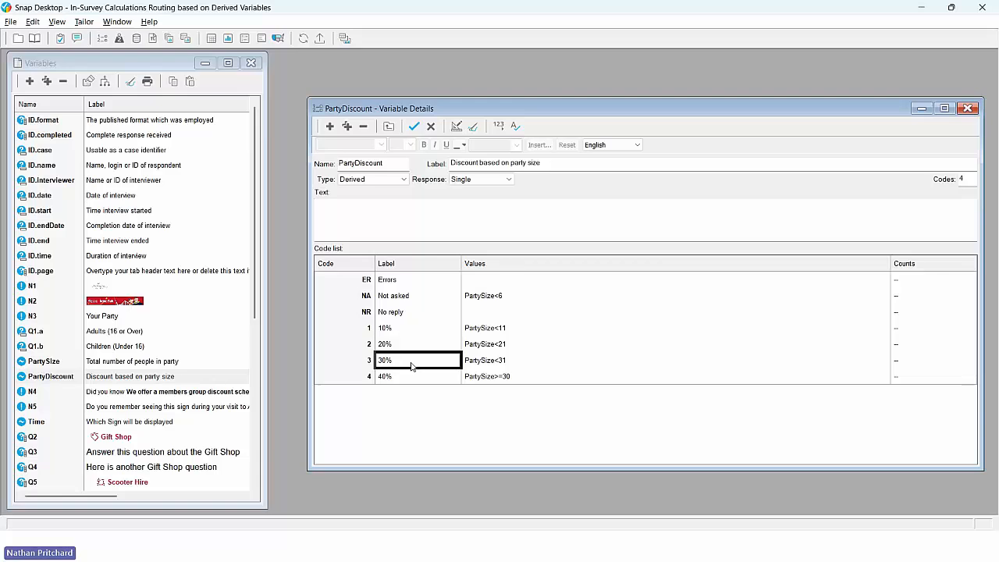
pyautogui.click(412, 379)
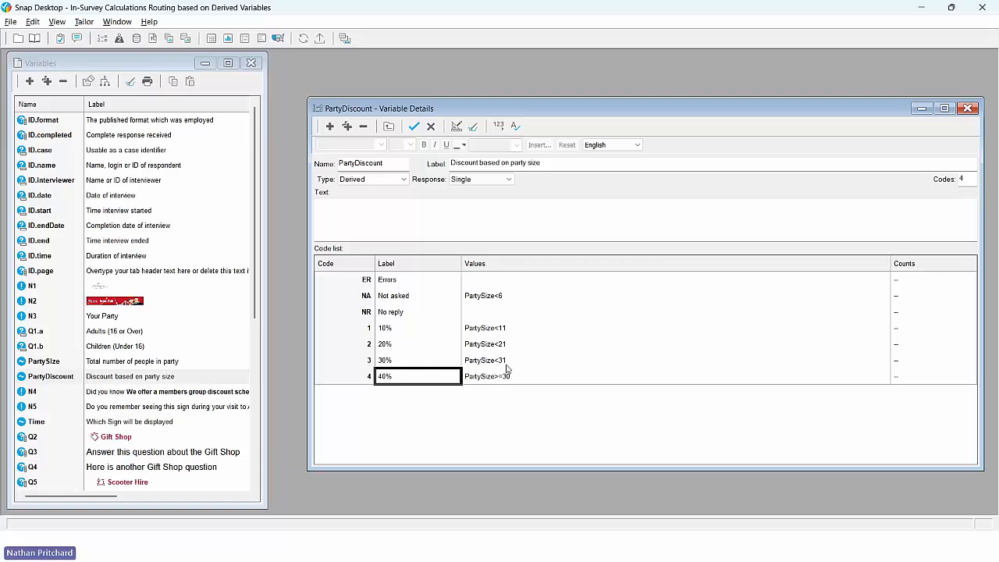
# Check the PartySize condition on PartyDiscount's 'Not asked' code and close the variable details, keeping the variable
pyautogui.click(501, 300)
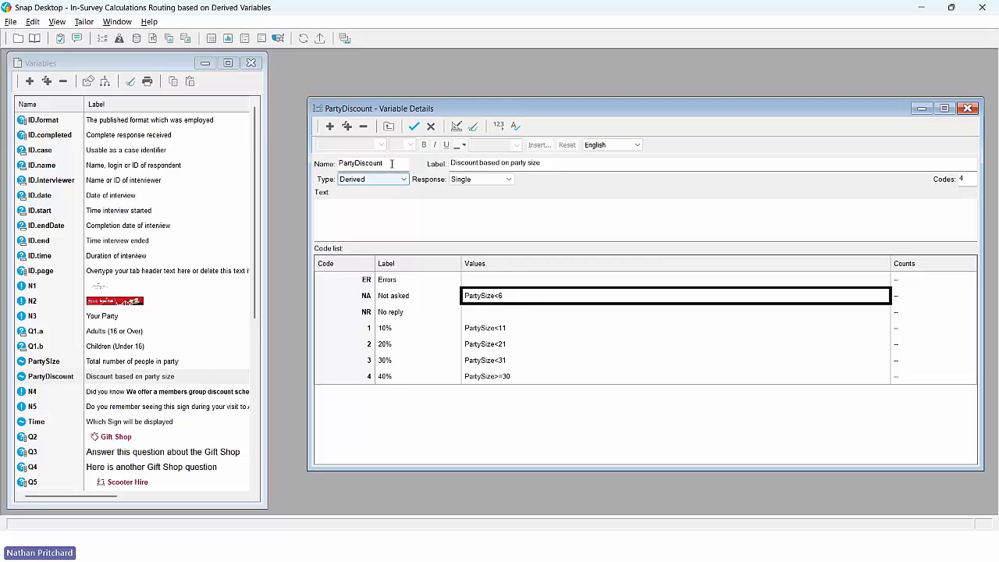
pyautogui.click(330, 158)
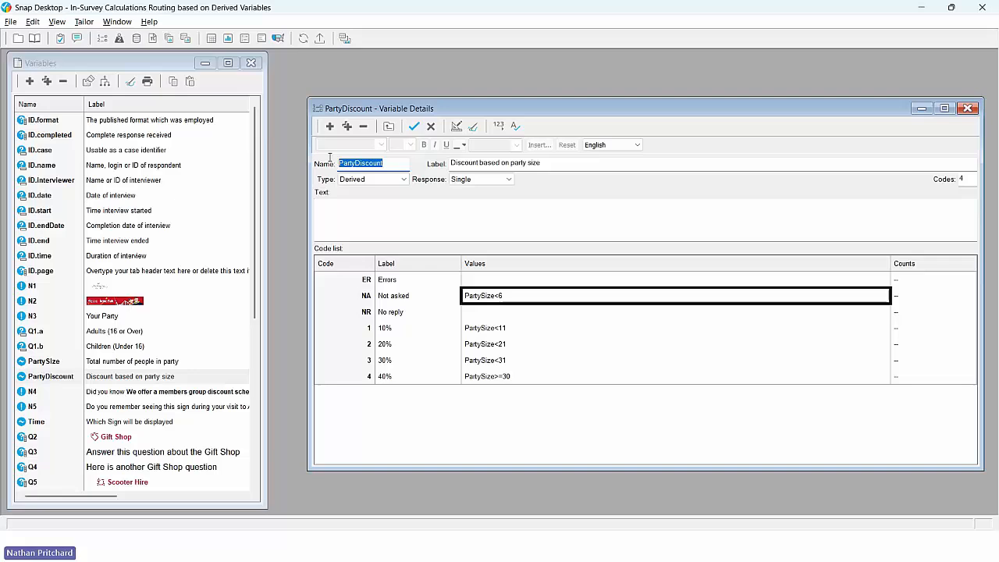
pyautogui.click(415, 129)
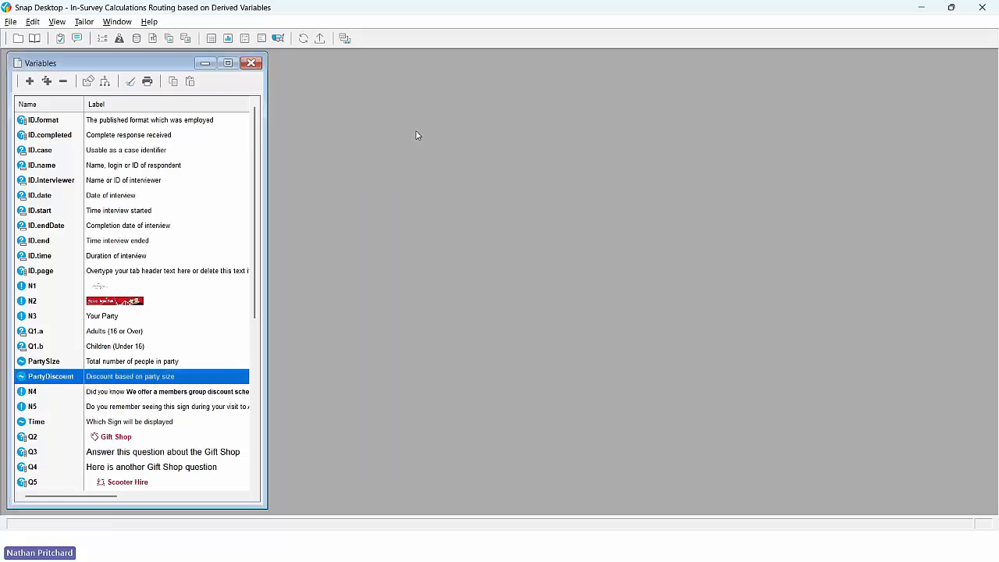
# Reopen the questionnaire and inspect the conditional routing rule on the 'Did you know' message, accepting it as is
pyautogui.click(60, 39)
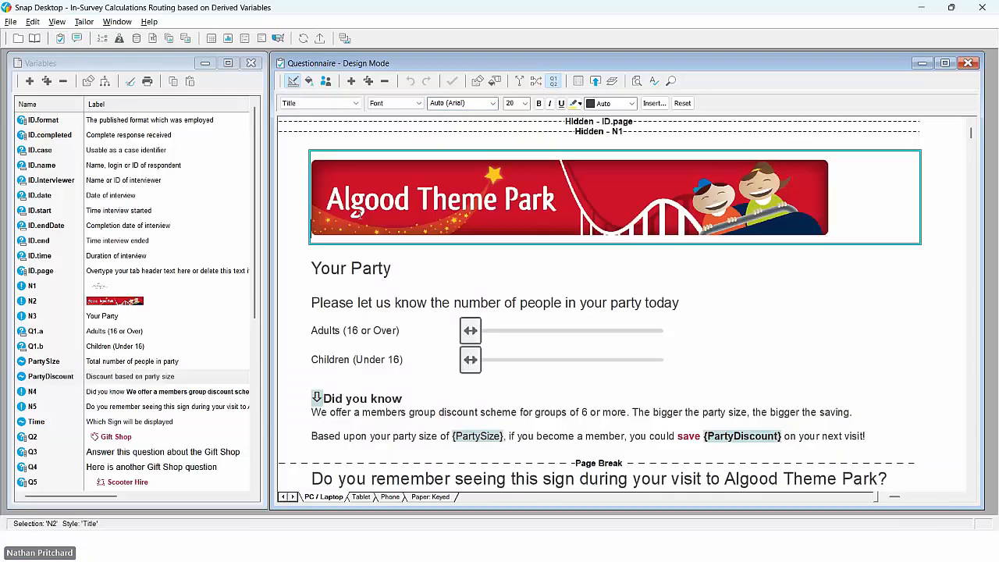
pyautogui.scroll(-3, 408, 319)
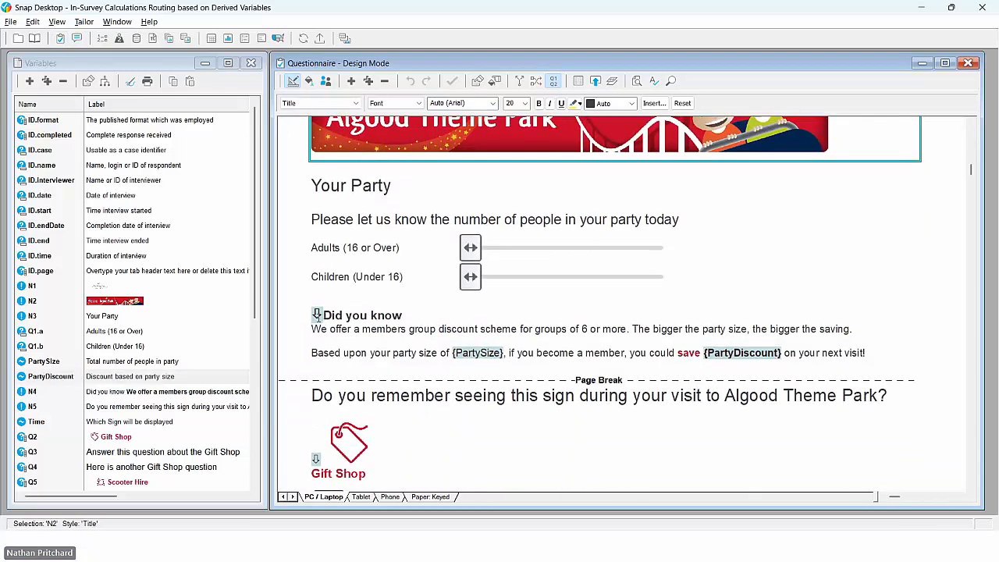
pyautogui.doubleClick(317, 315)
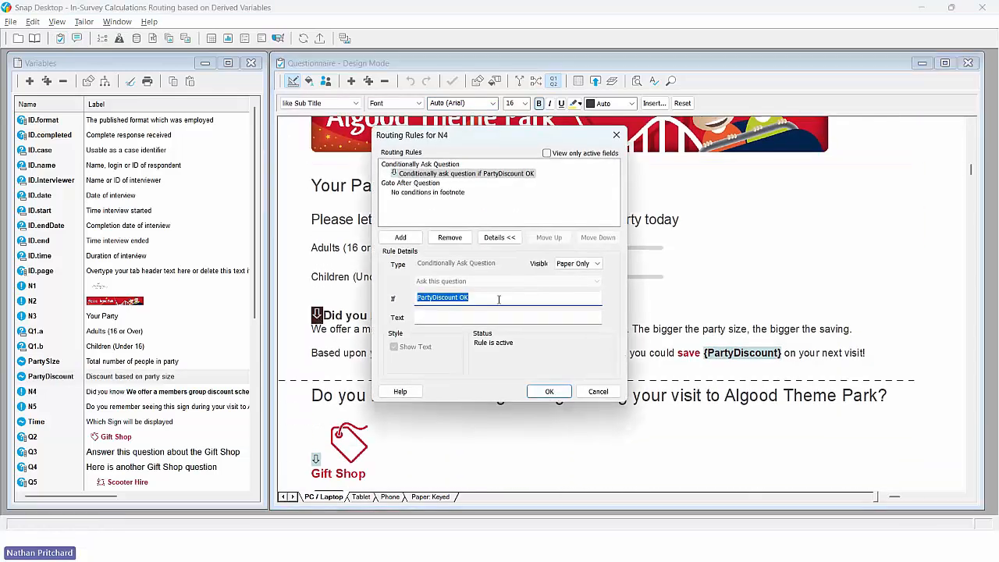
pyautogui.click(500, 296)
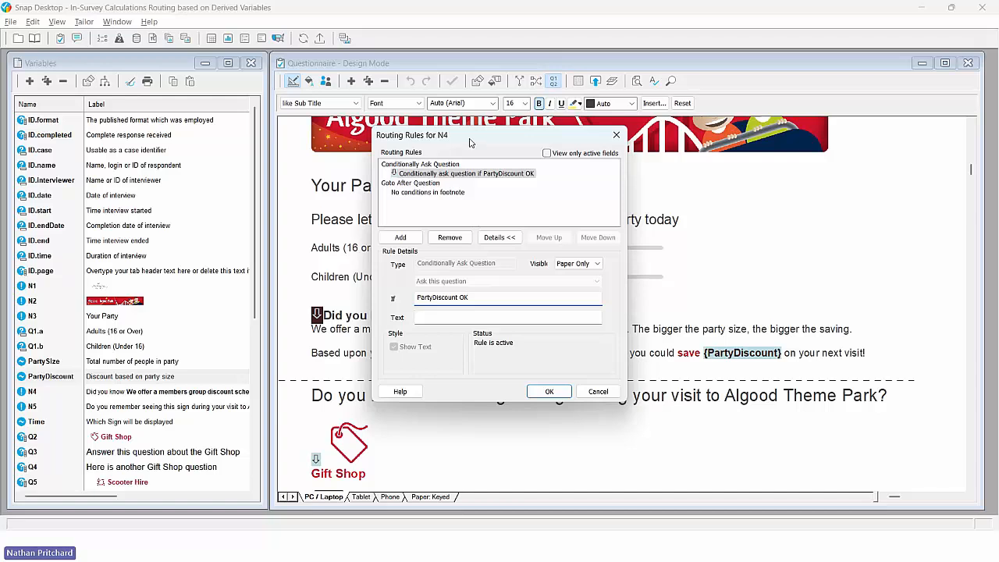
pyautogui.moveTo(470, 138); pyautogui.dragTo(656, 160)
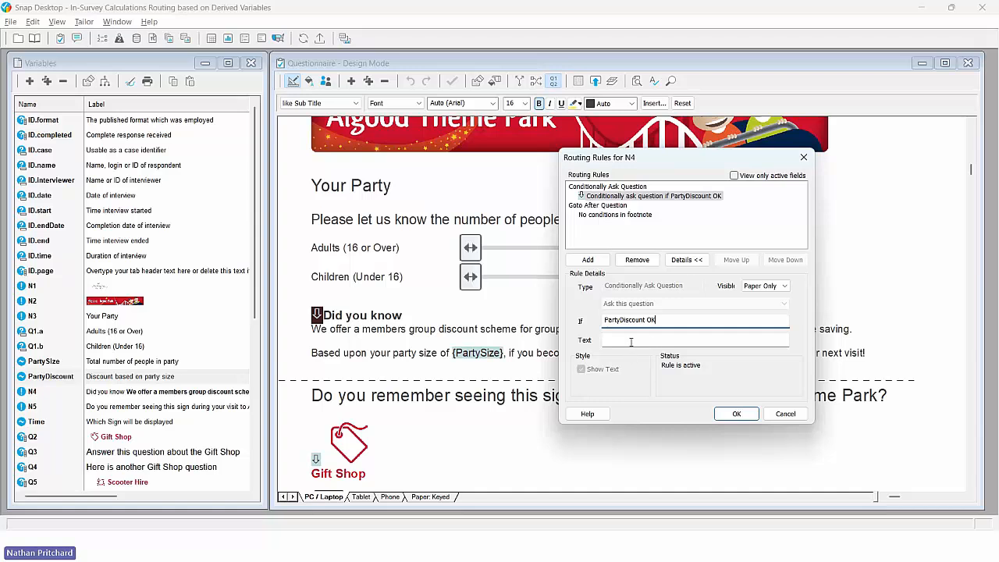
pyautogui.click(736, 414)
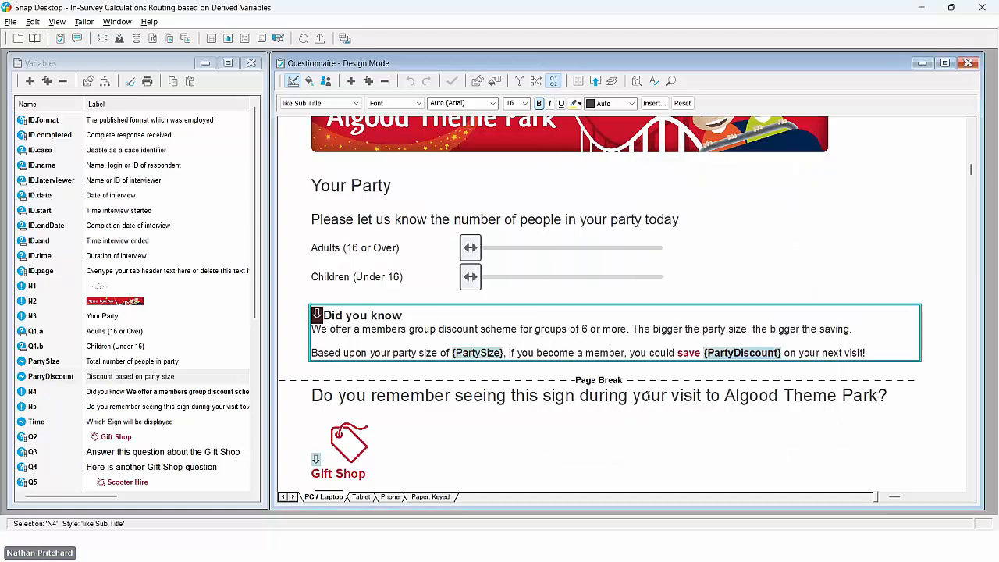
# Look over the routed Gift Shop, Scooter Hire, Water Station and Medical Tent sign questions and their follow-ups
pyautogui.scroll(-3, 623, 392)
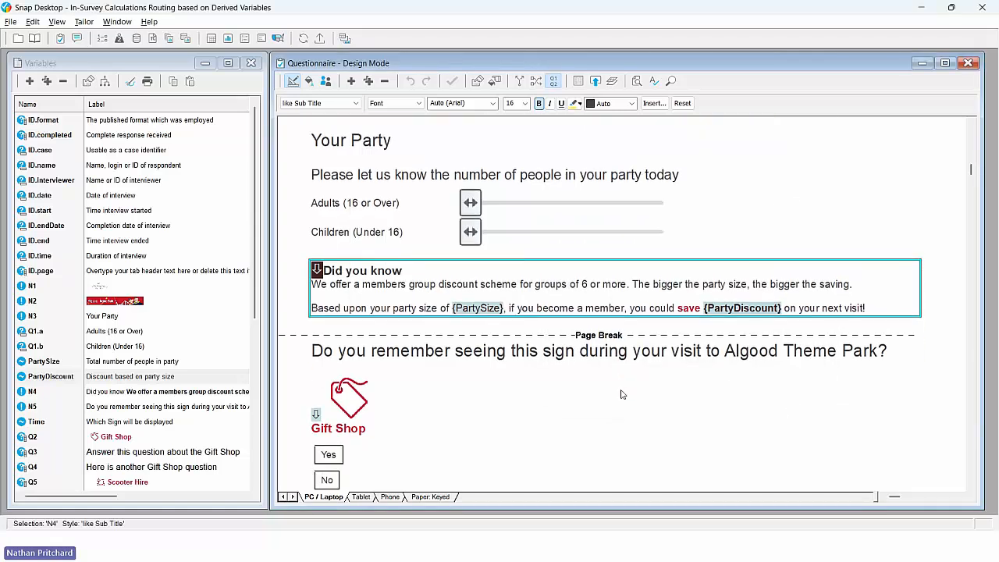
pyautogui.scroll(-1, 622, 394)
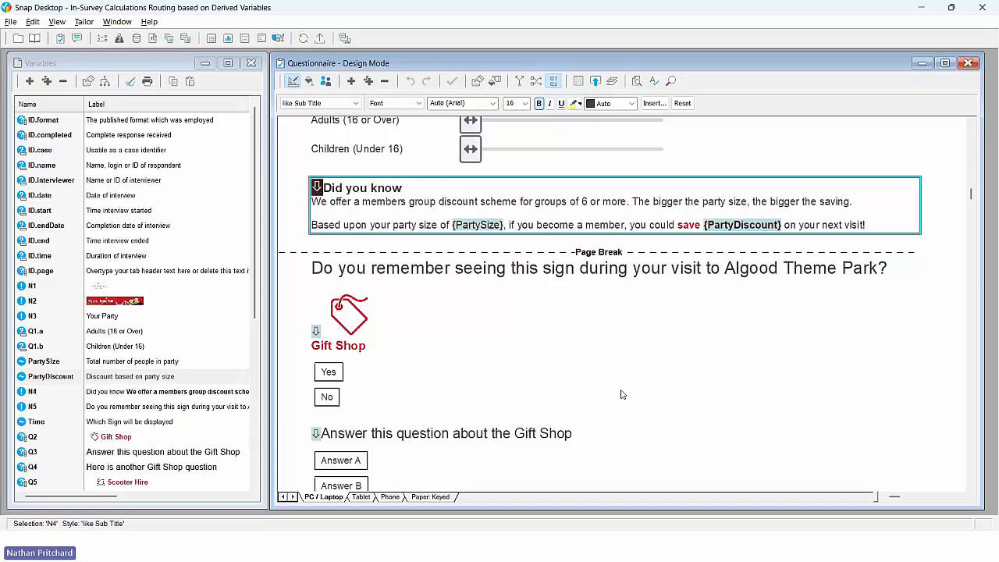
pyautogui.scroll(-2, 488, 411)
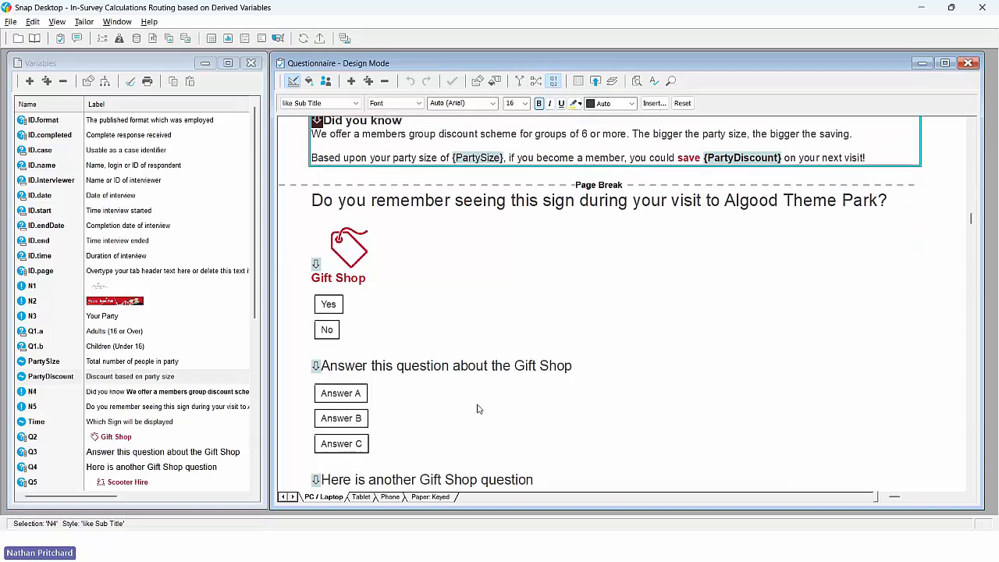
pyautogui.scroll(-10, 376, 312)
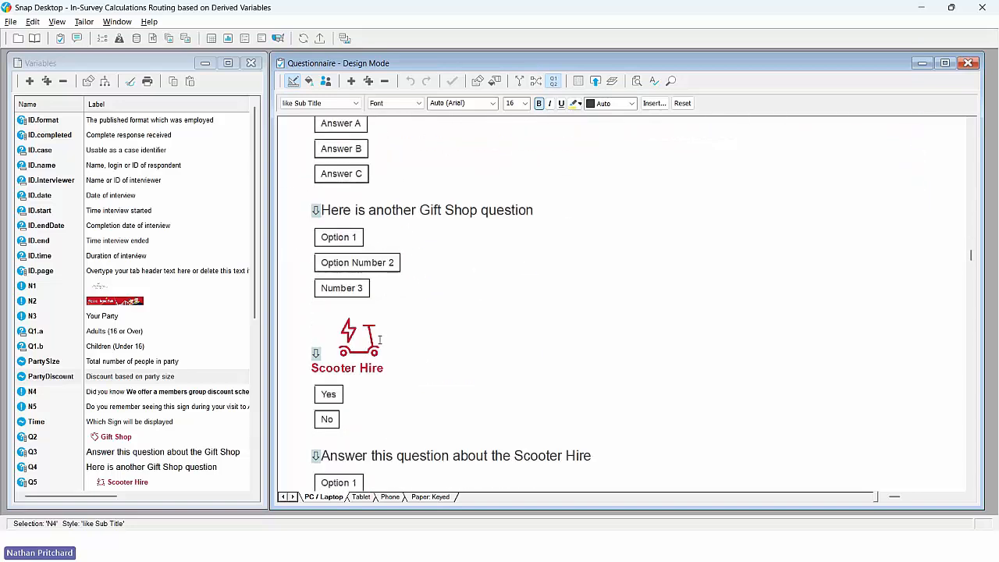
pyautogui.scroll(-12, 379, 340)
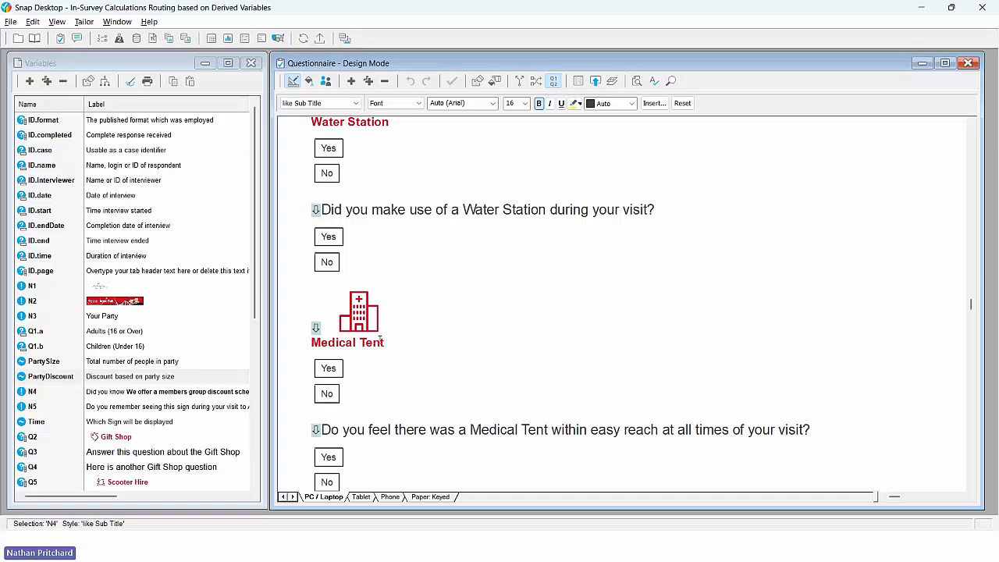
pyautogui.scroll(1, 458, 279)
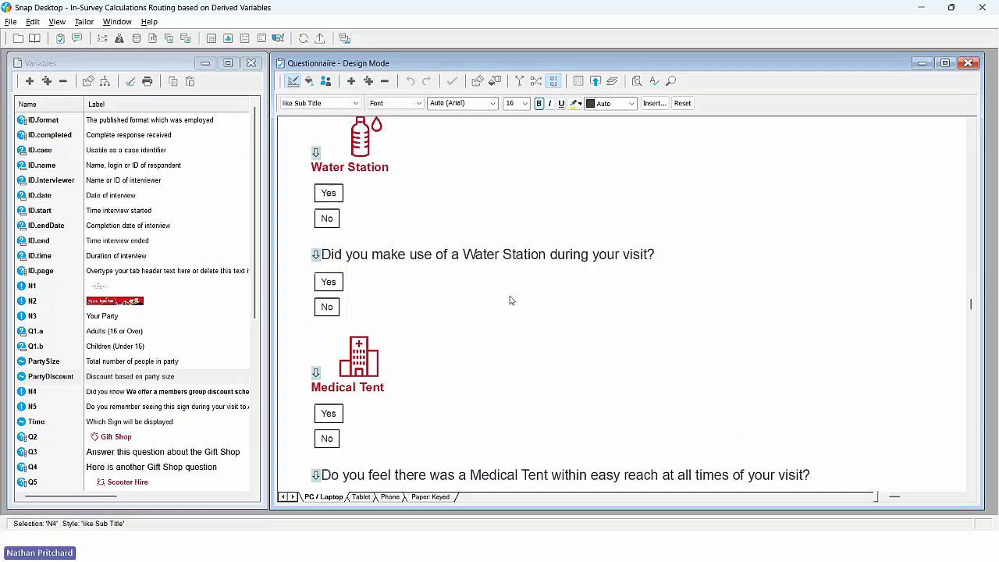
pyautogui.scroll(2, 510, 301)
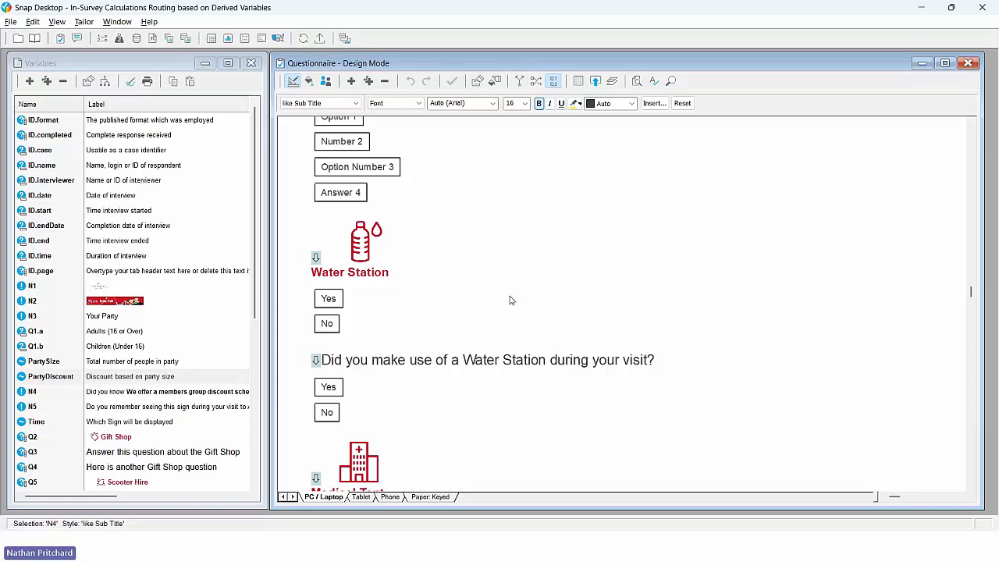
pyautogui.scroll(4, 468, 301)
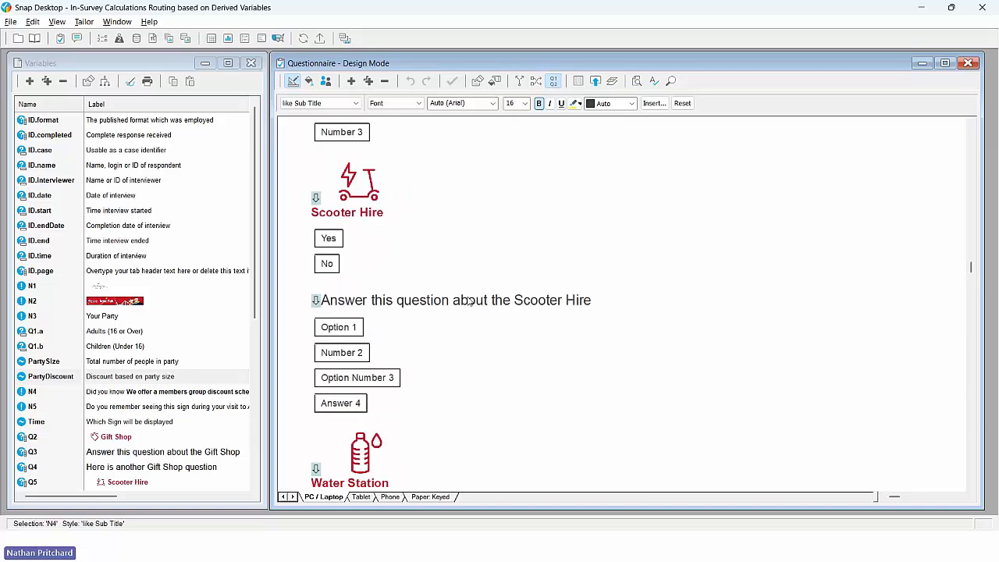
pyautogui.scroll(5, 468, 301)
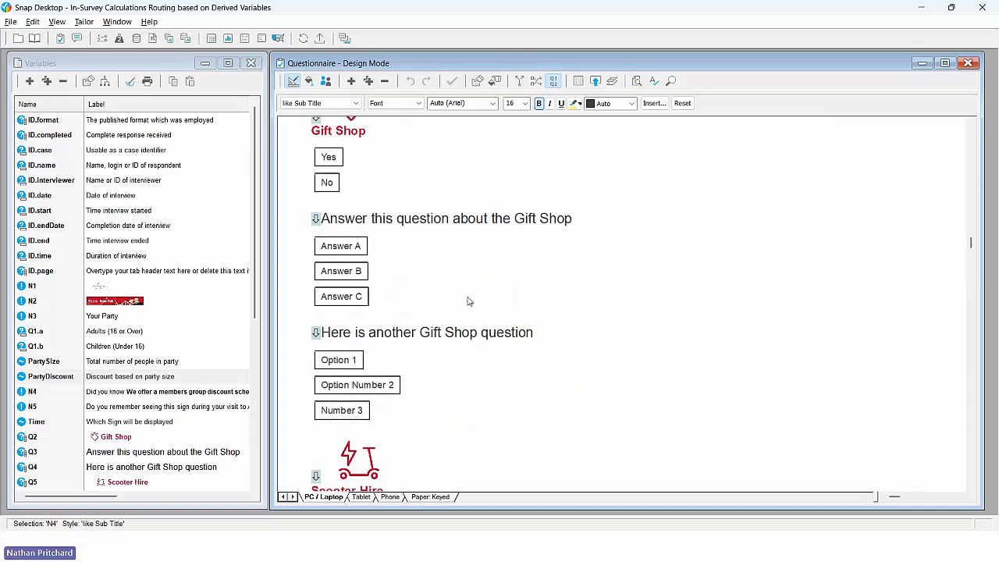
pyautogui.scroll(1, 468, 302)
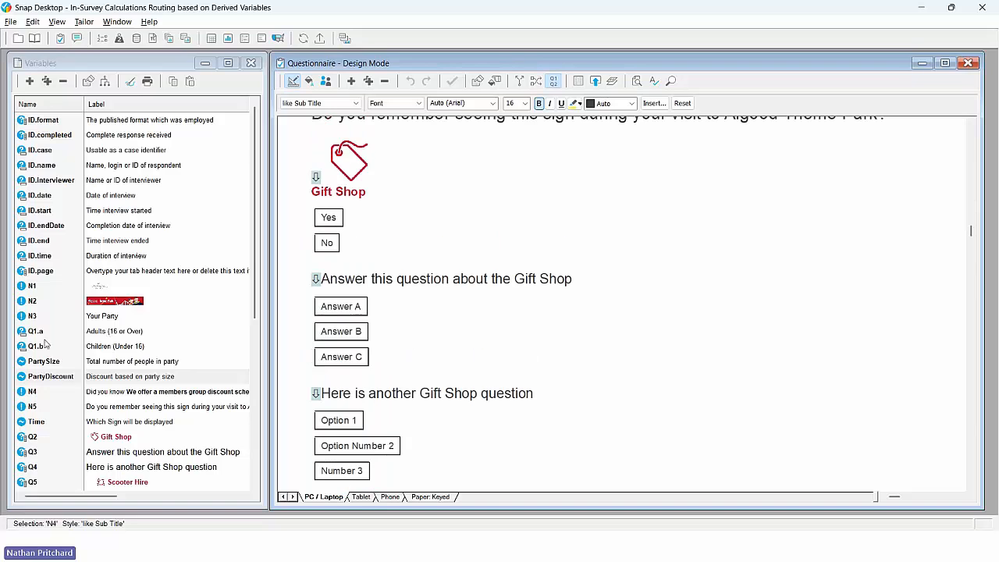
# Open the details of the derived Time variable and review its four 15-second code labels
pyautogui.click(43, 423)
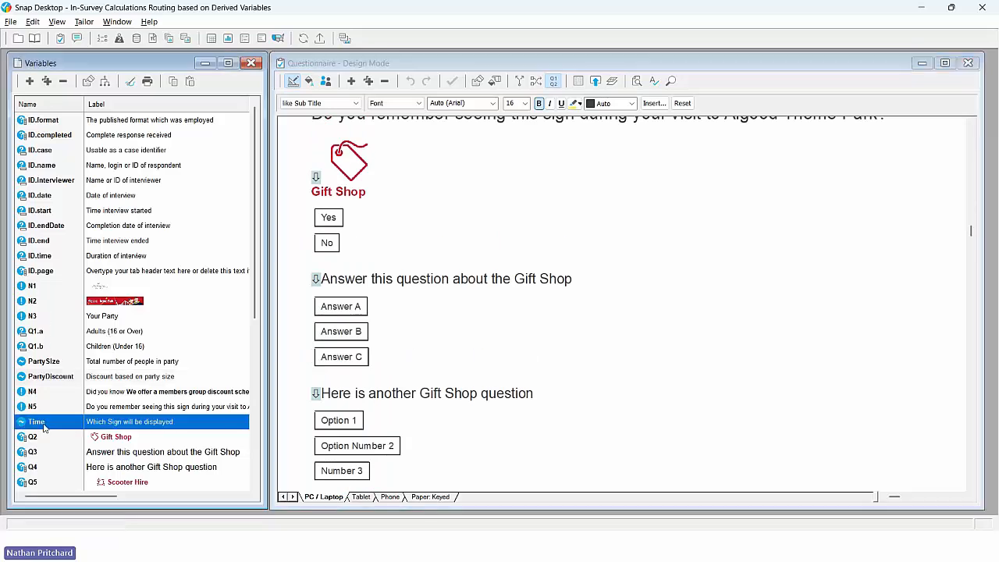
pyautogui.doubleClick(43, 423)
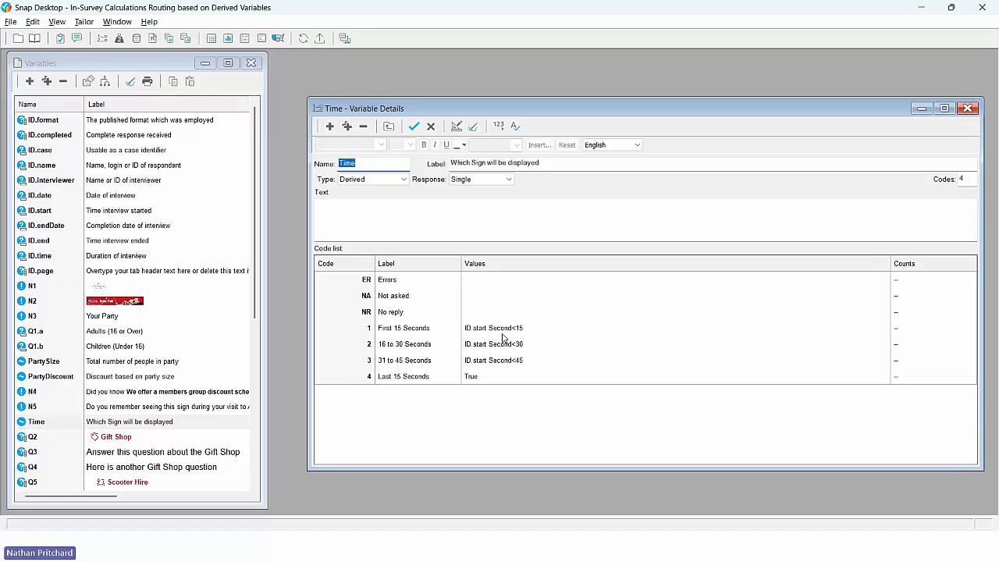
pyautogui.click(425, 332)
pyautogui.click(415, 345)
pyautogui.click(415, 361)
pyautogui.click(413, 377)
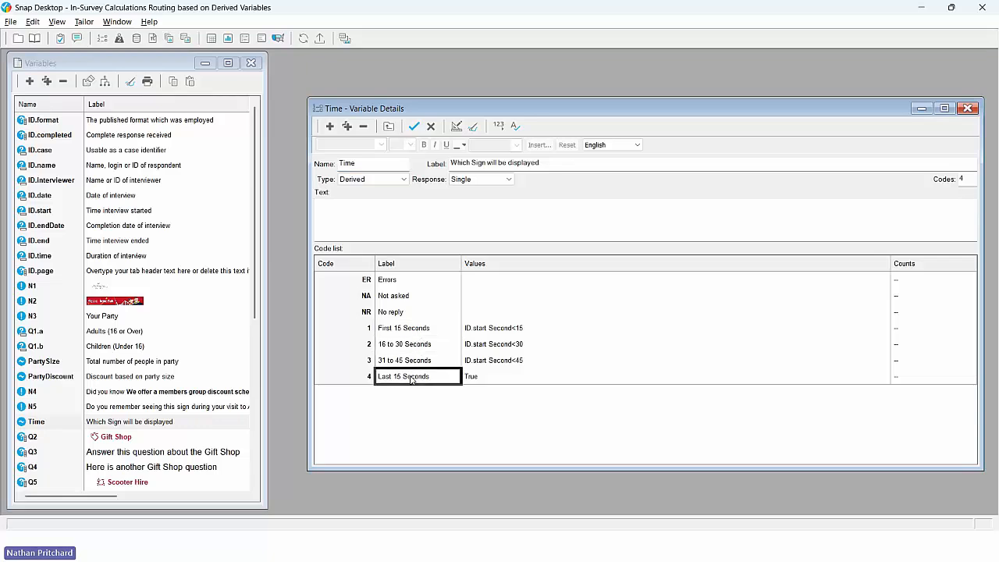
# Examine how each code of the Time variable is derived from the seconds of the interview start time
pyautogui.click(413, 332)
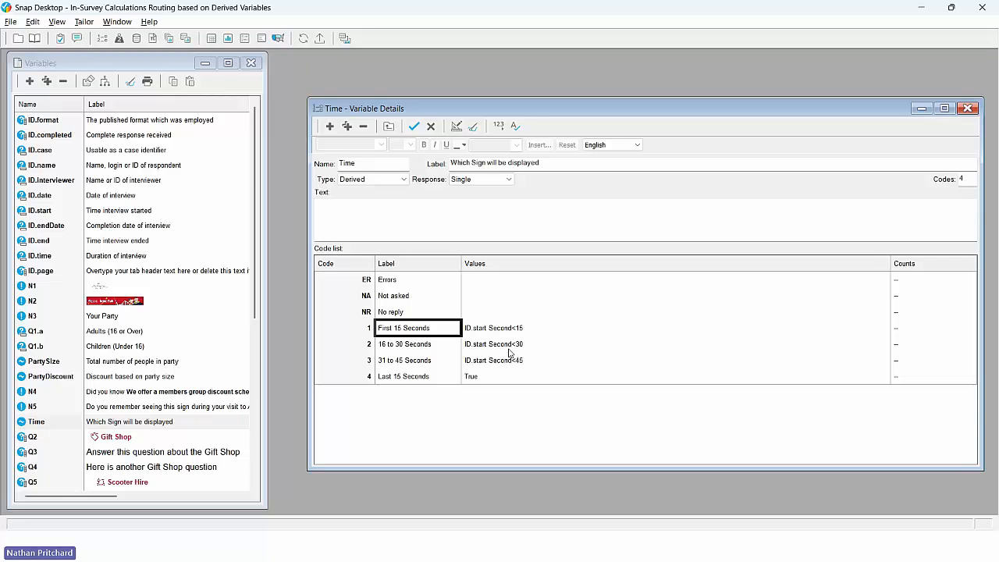
pyautogui.click(390, 349)
pyautogui.click(397, 362)
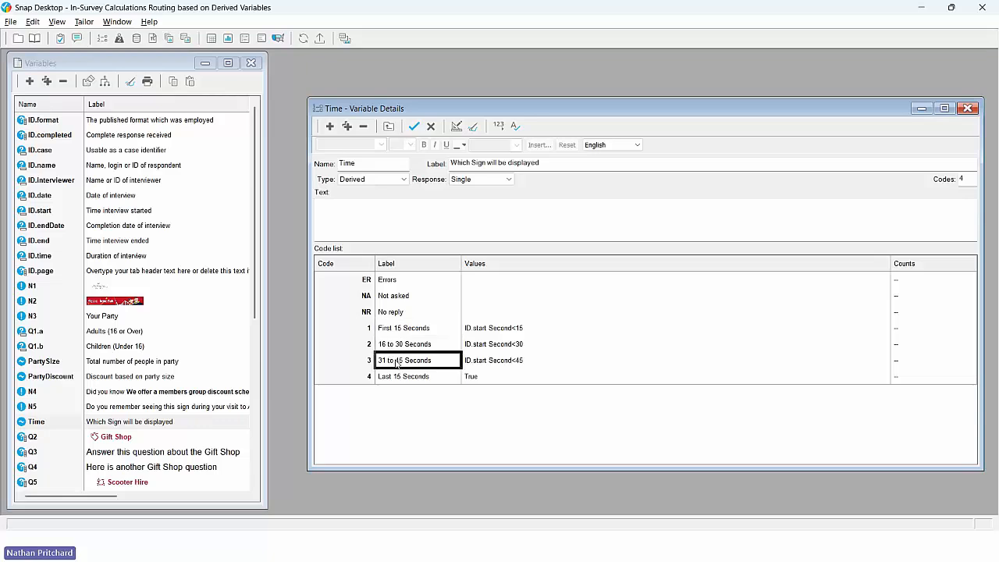
pyautogui.click(399, 379)
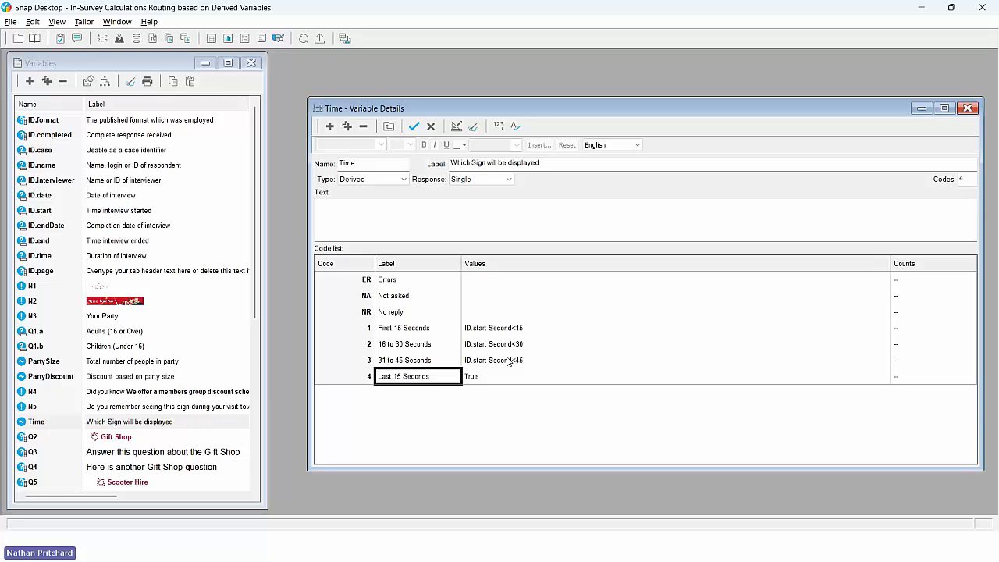
# Go over the Time variable's four codes and its name once more, close its details and return to the questionnaire
pyautogui.click(416, 331)
pyautogui.click(417, 345)
pyautogui.click(408, 361)
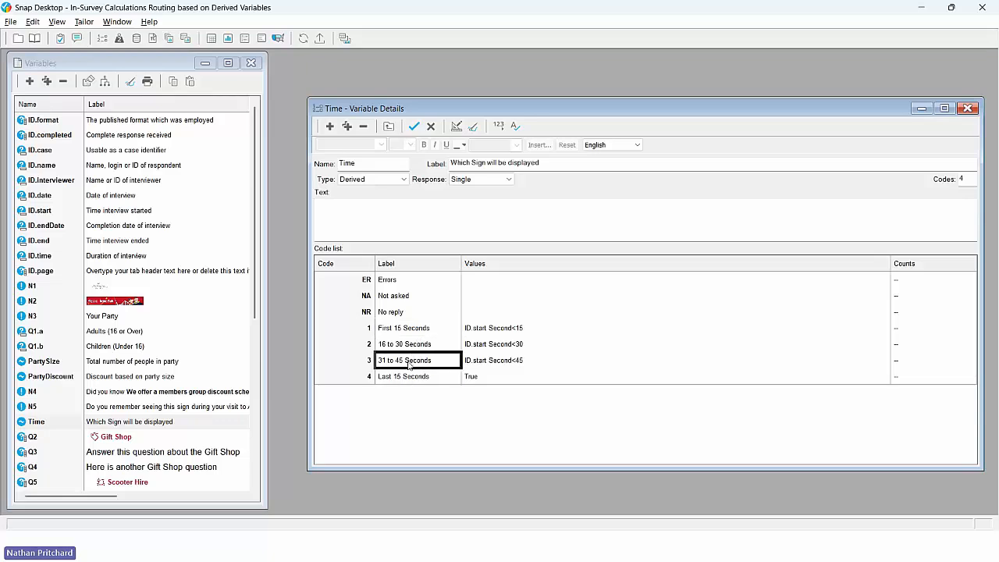
pyautogui.click(405, 378)
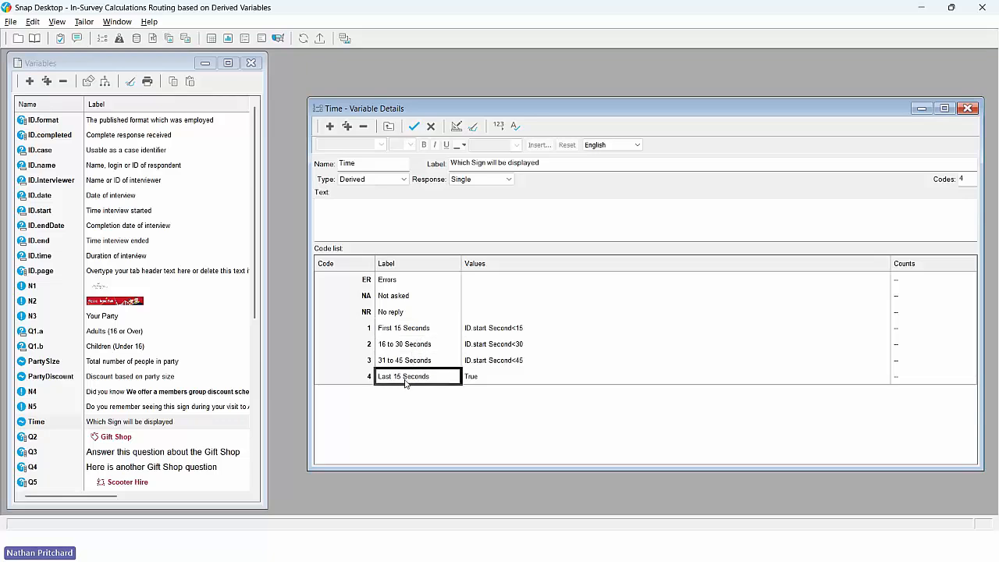
pyautogui.doubleClick(347, 164)
pyautogui.click(412, 126)
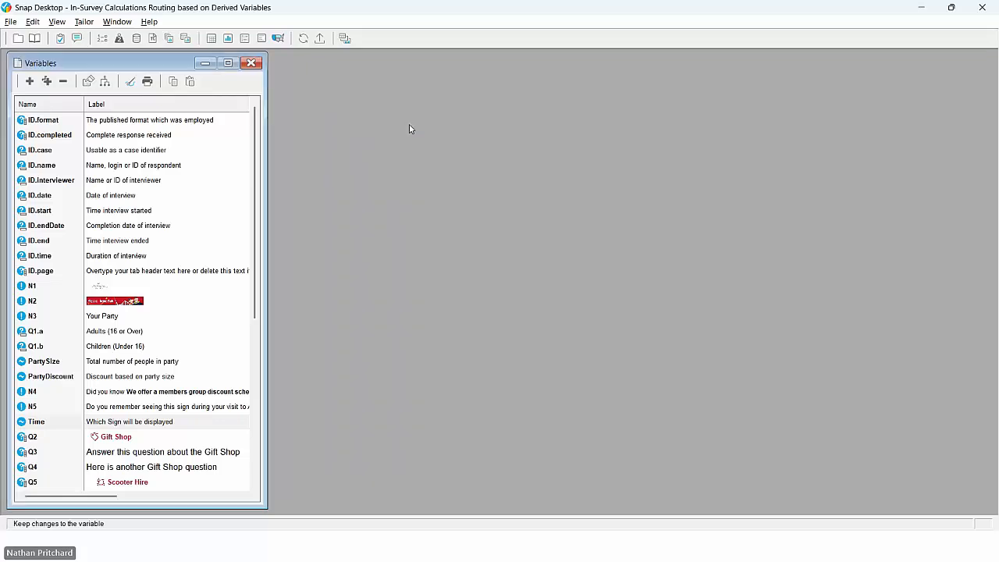
pyautogui.click(60, 39)
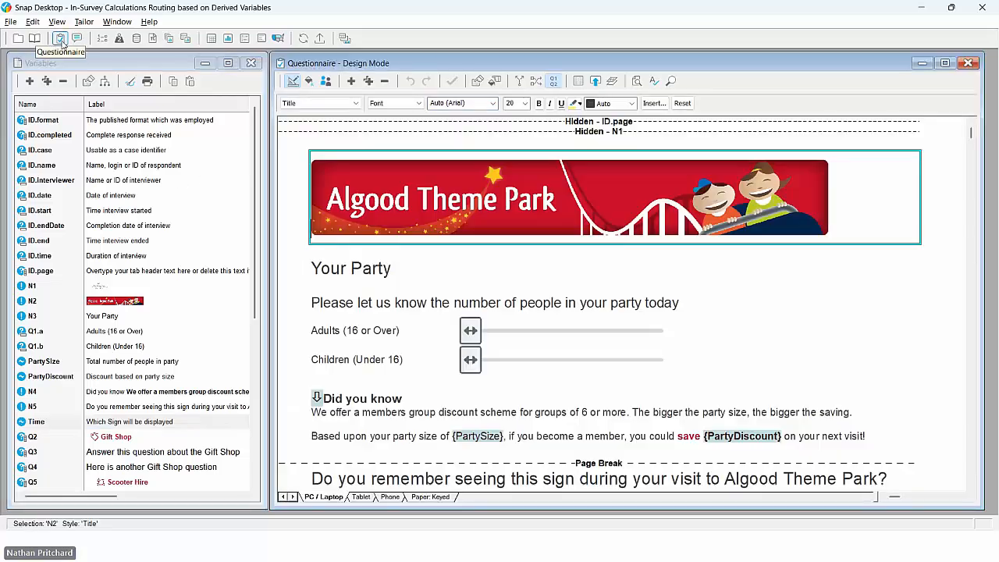
# Check the Time-based routing rules on the Gift Shop sign question and its first follow-up question
pyautogui.scroll(-10, 448, 283)
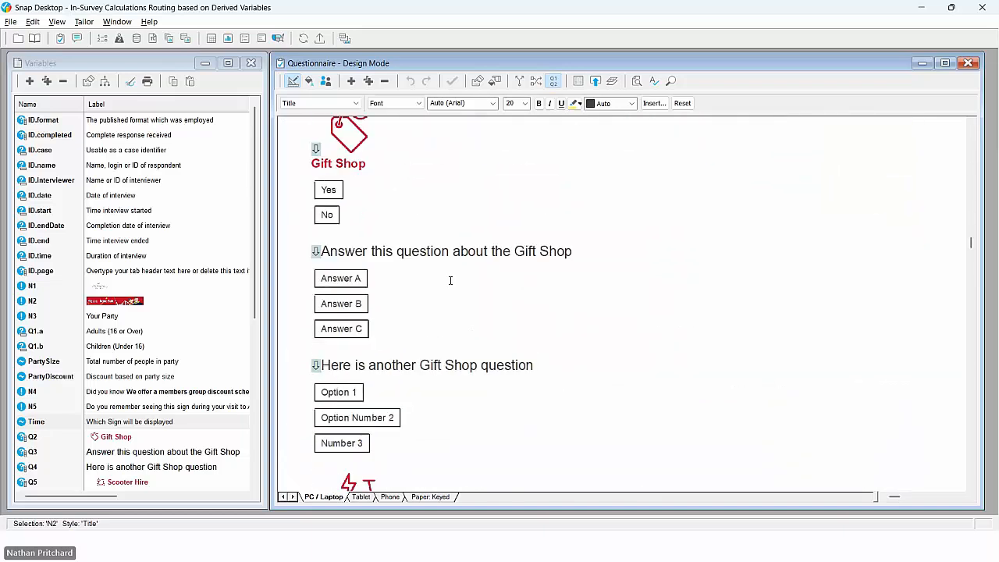
pyautogui.doubleClick(315, 148)
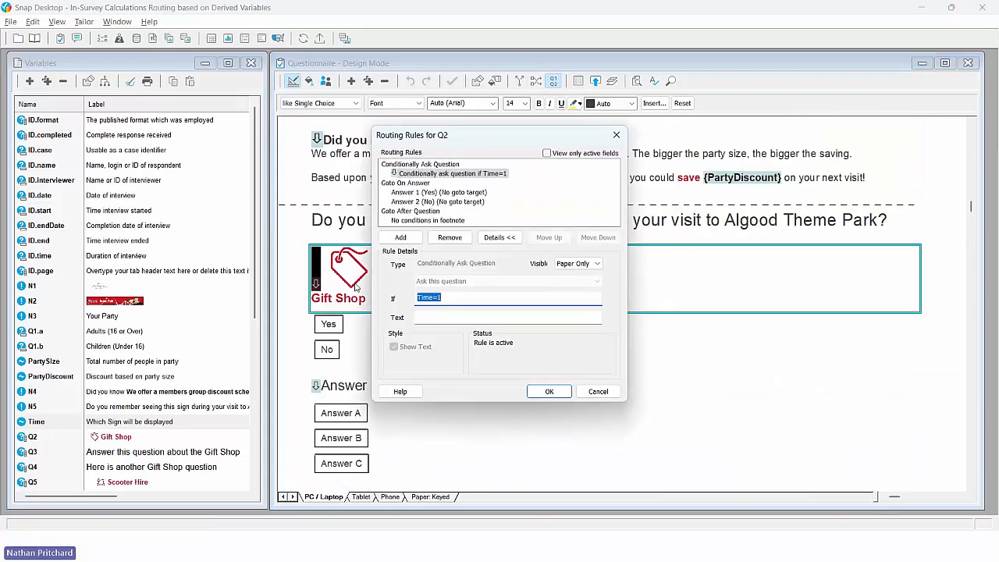
pyautogui.click(447, 298)
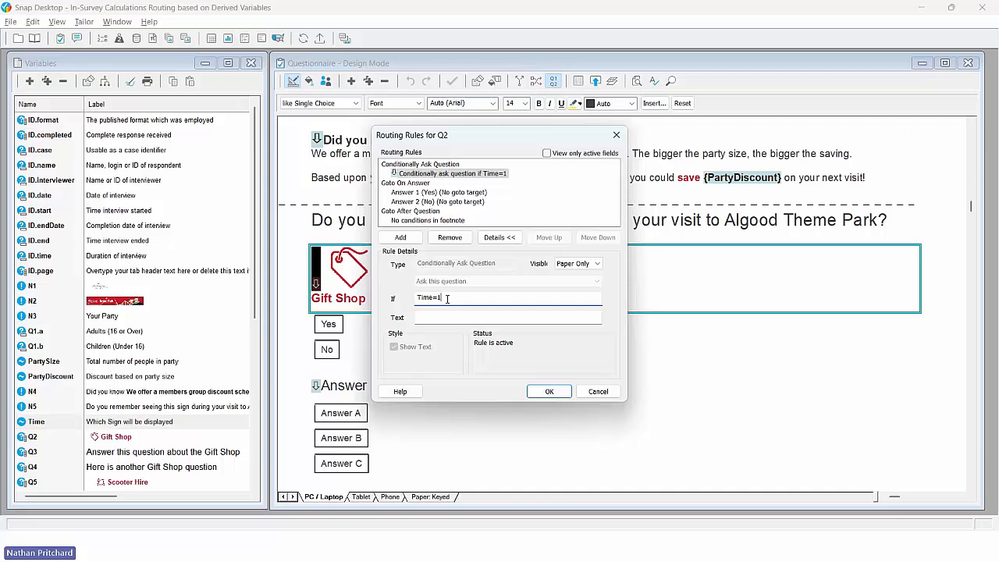
pyautogui.click(550, 391)
pyautogui.doubleClick(316, 386)
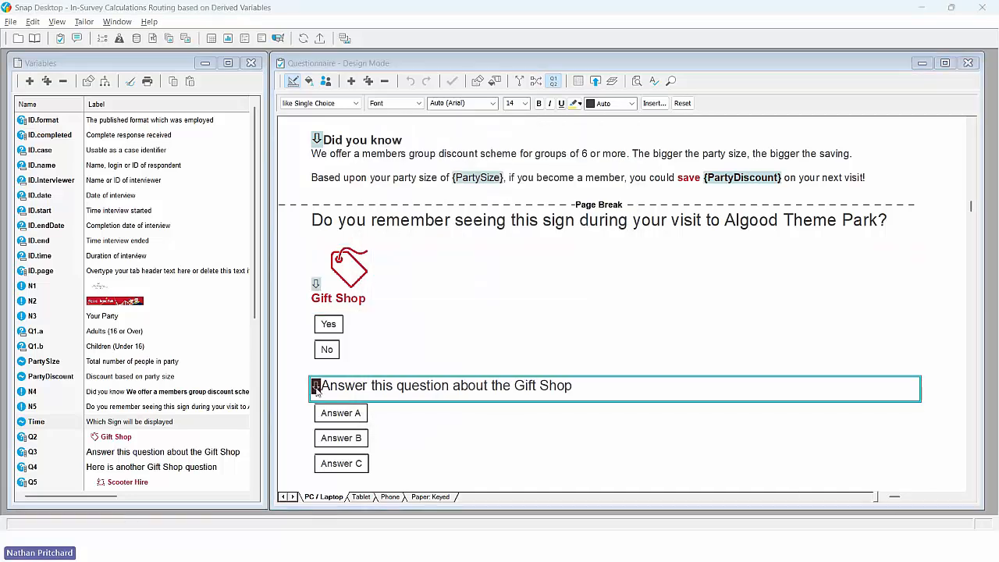
pyautogui.click(546, 391)
# Check the routing rules on the Scooter Hire and Water Station sign questions
pyautogui.scroll(-5, 486, 376)
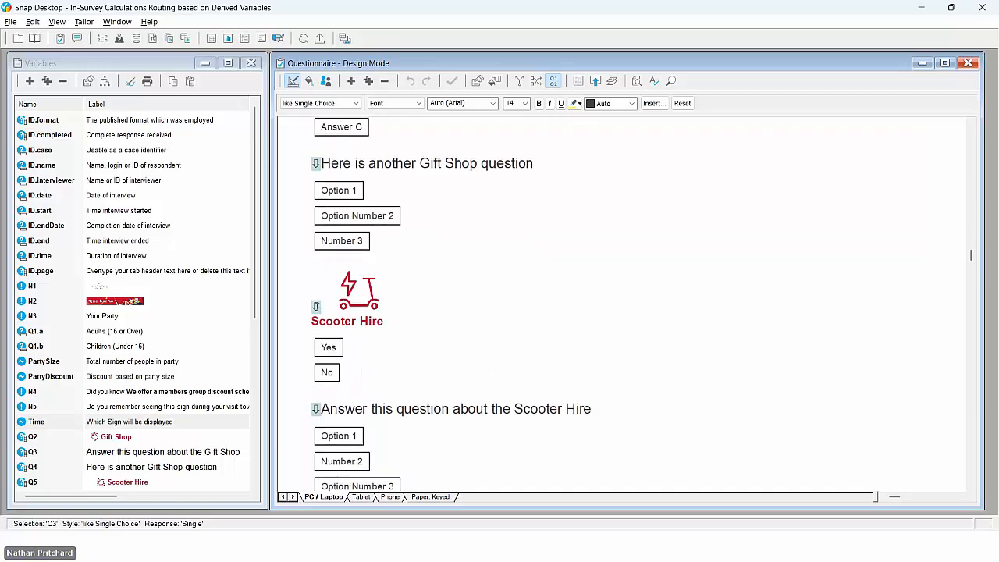
pyautogui.doubleClick(317, 306)
pyautogui.click(548, 391)
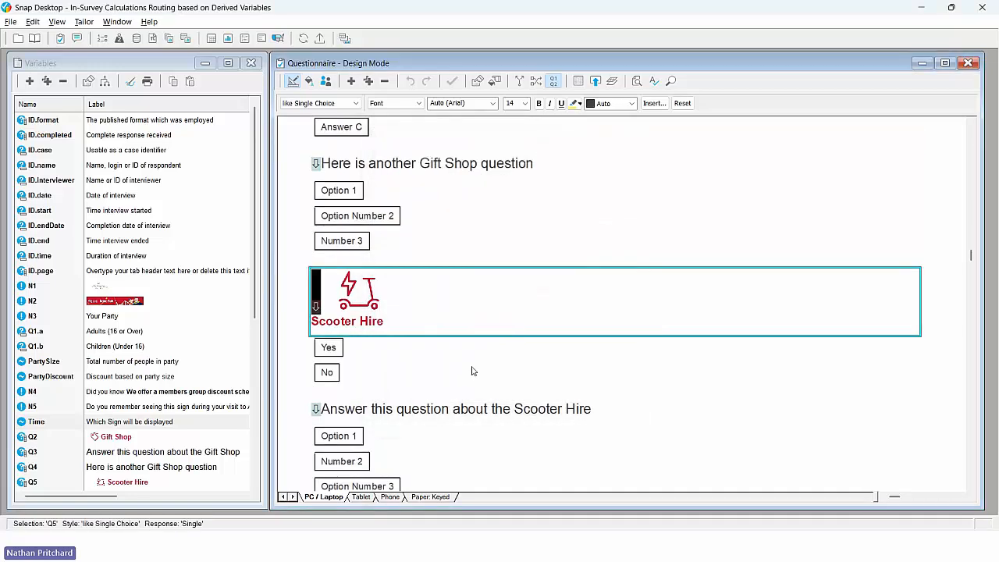
pyautogui.scroll(-3, 466, 368)
pyautogui.doubleClick(317, 352)
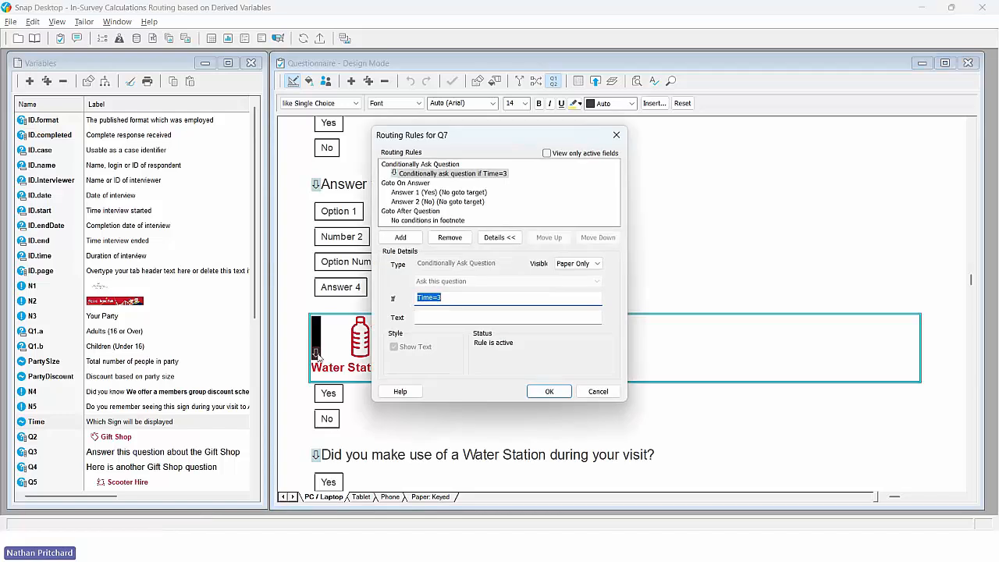
pyautogui.click(546, 392)
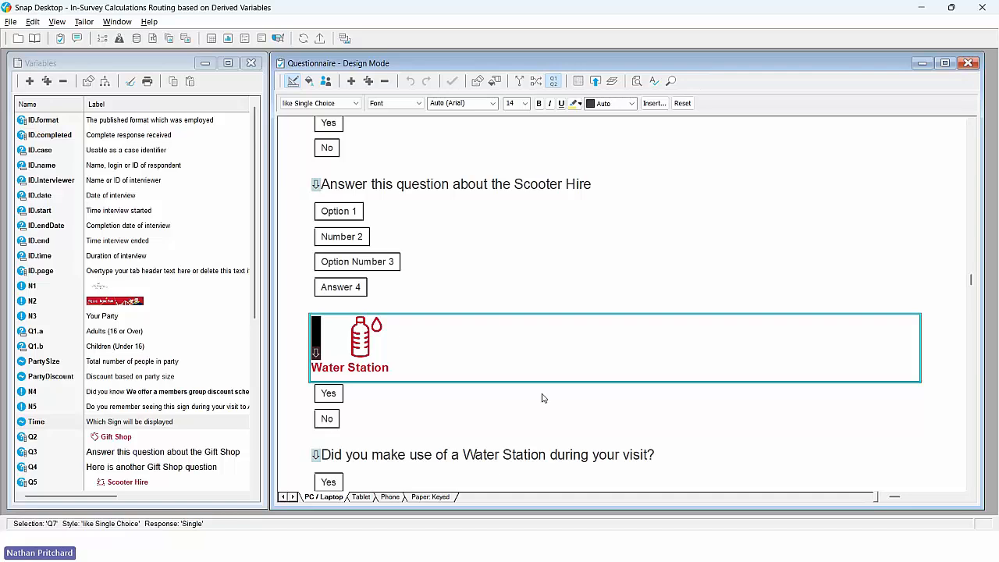
# Look over the Medical Tent questions, the action frequency grid, the magic words, the bonus point and the right-answer question
pyautogui.scroll(-10, 544, 398)
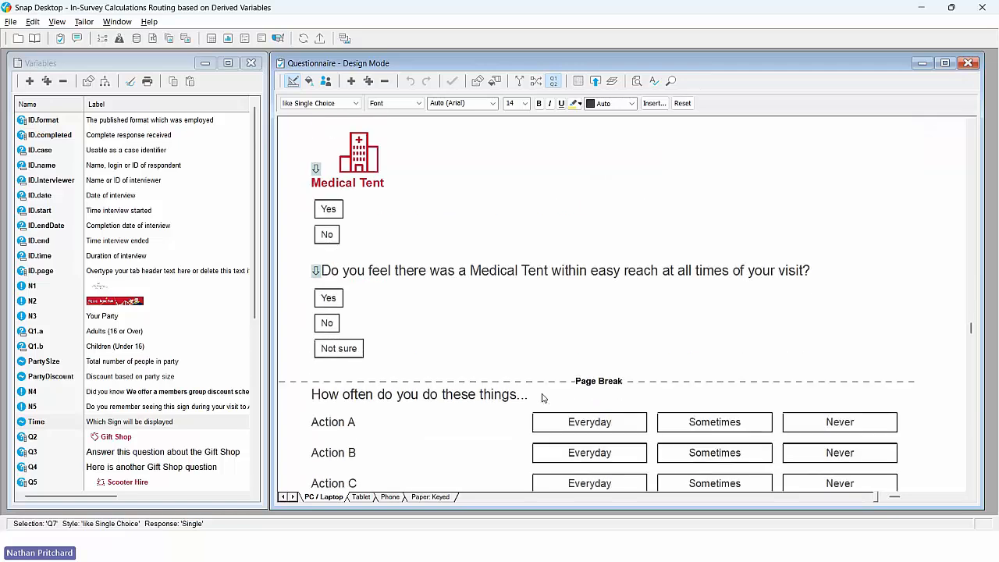
pyautogui.scroll(-2, 544, 398)
pyautogui.scroll(3, 544, 398)
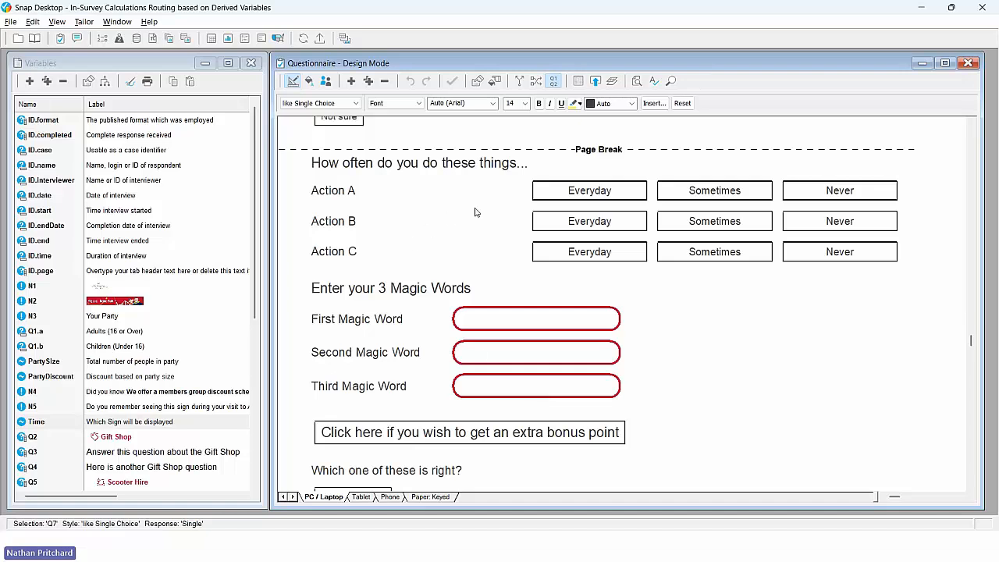
pyautogui.click(507, 204)
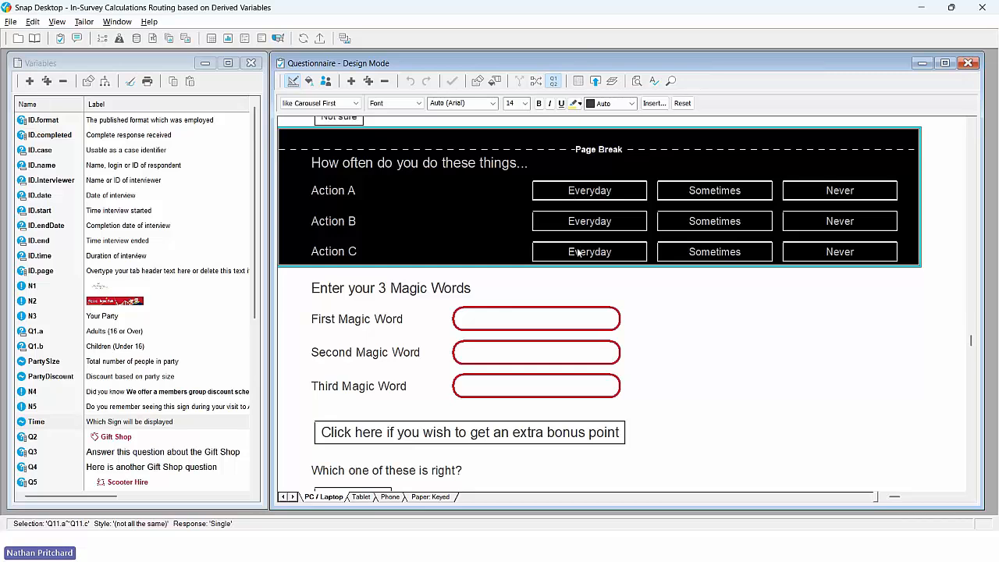
pyautogui.scroll(-3, 461, 312)
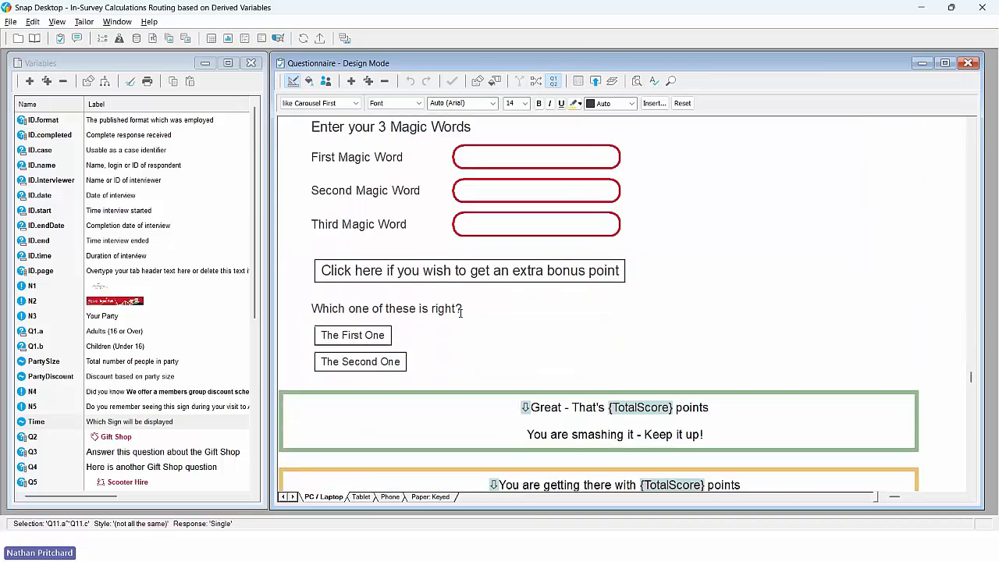
pyautogui.click(351, 365)
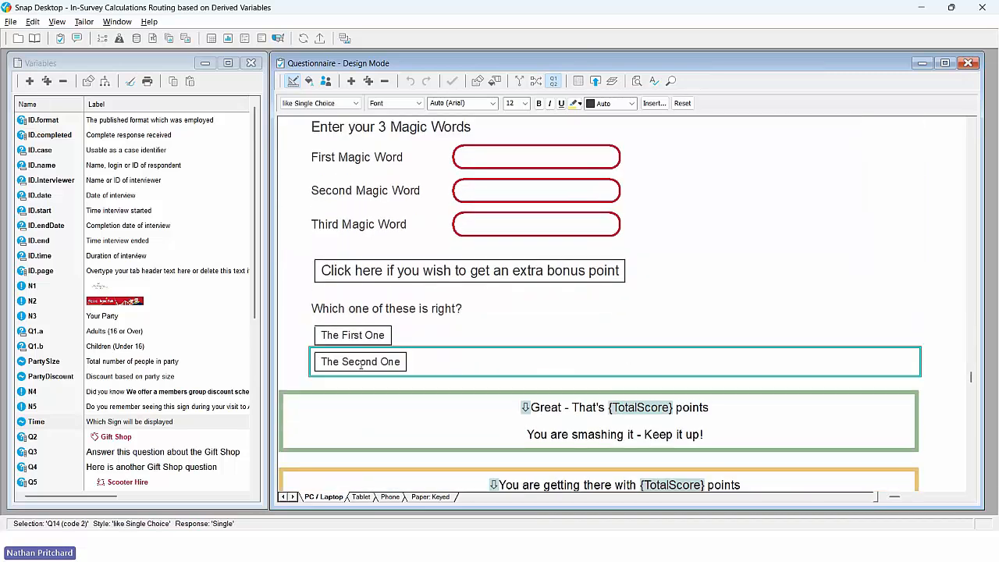
pyautogui.scroll(1, 460, 248)
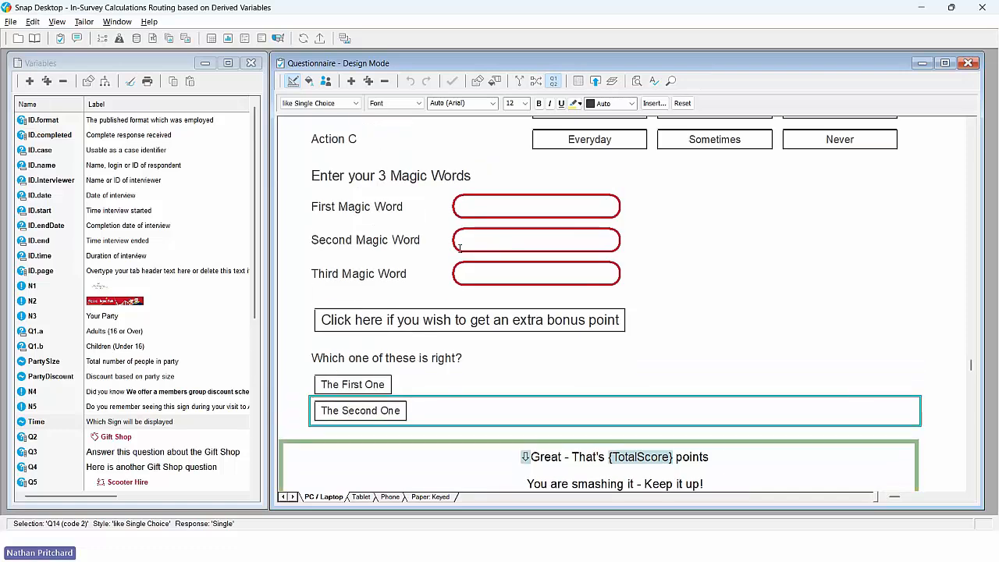
pyautogui.moveTo(452, 193); pyautogui.dragTo(449, 342)
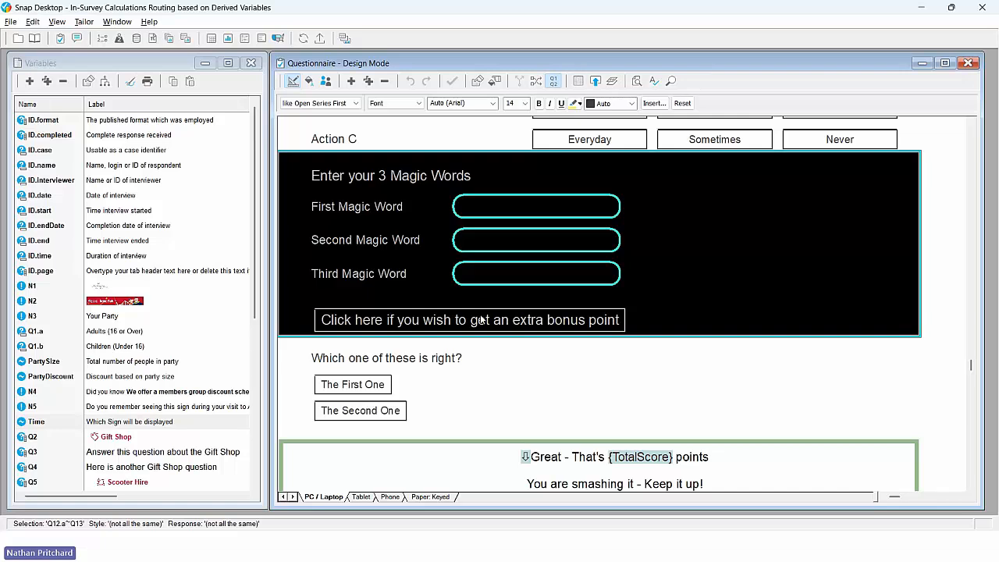
# Look over the green, amber and red TotalScore messages at the end of the questionnaire
pyautogui.scroll(-5, 481, 319)
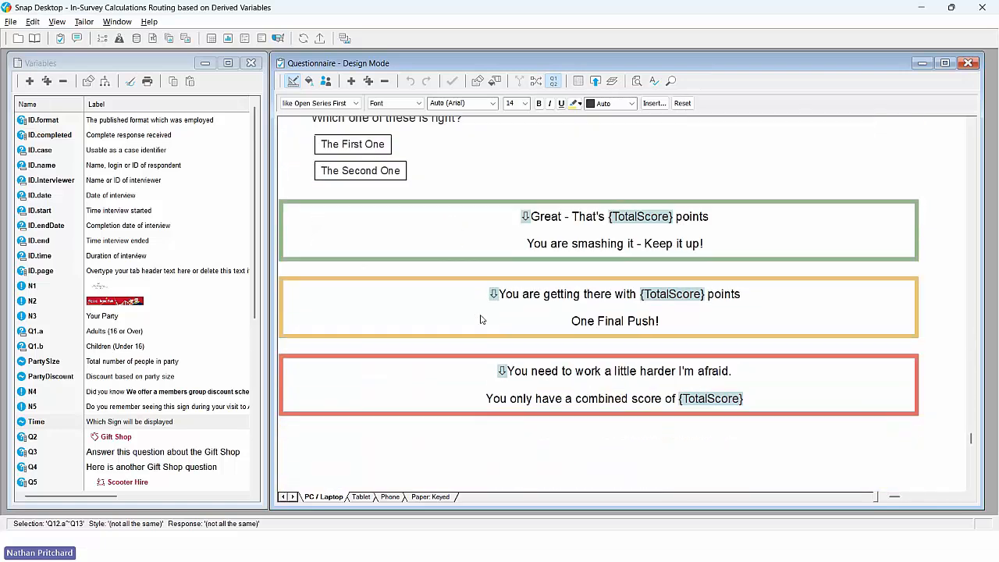
pyautogui.click(488, 233)
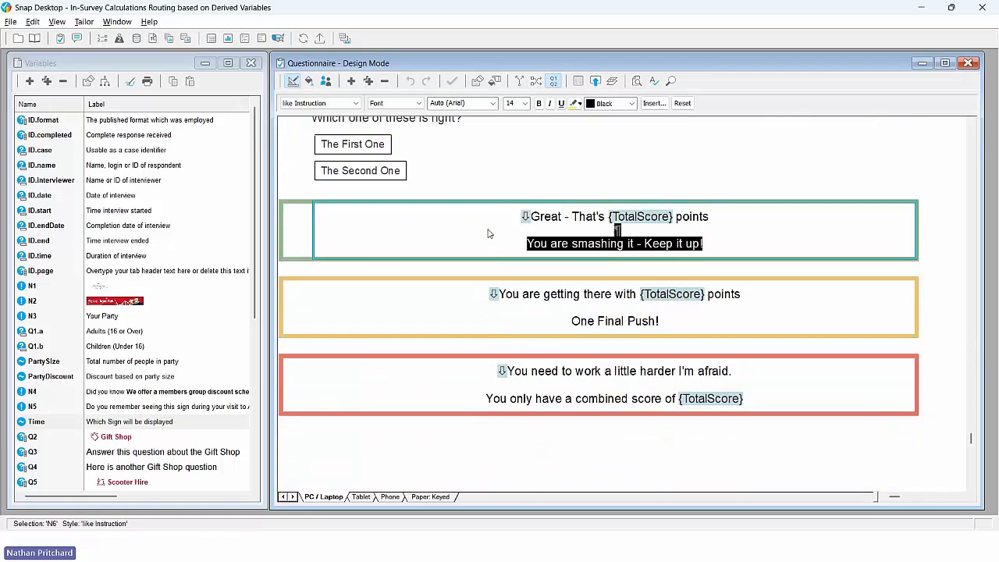
pyautogui.click(477, 308)
pyautogui.click(456, 379)
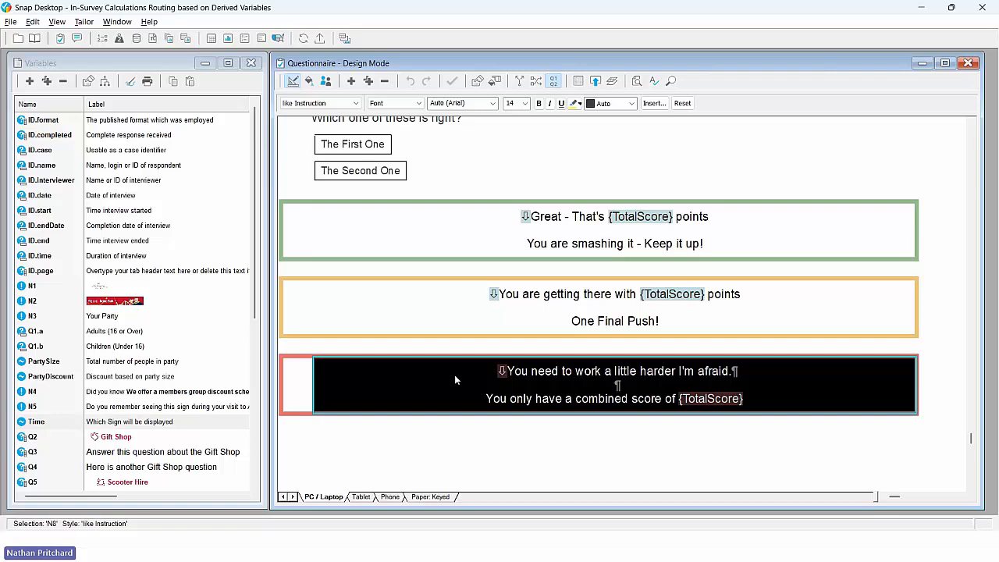
# Open the details of the derived TotalScore variable
pyautogui.click(97, 407)
pyautogui.scroll(-5, 97, 416)
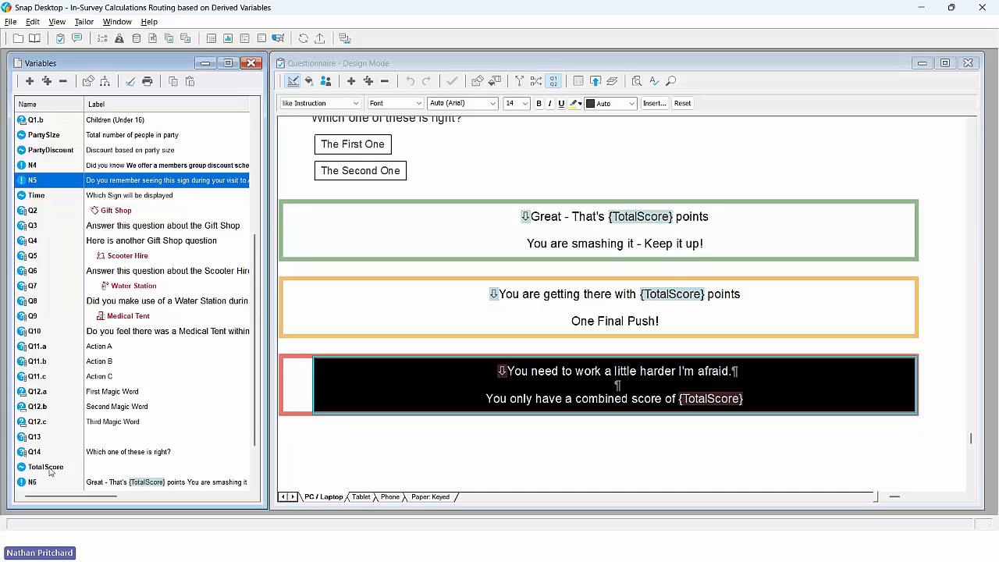
pyautogui.doubleClick(47, 466)
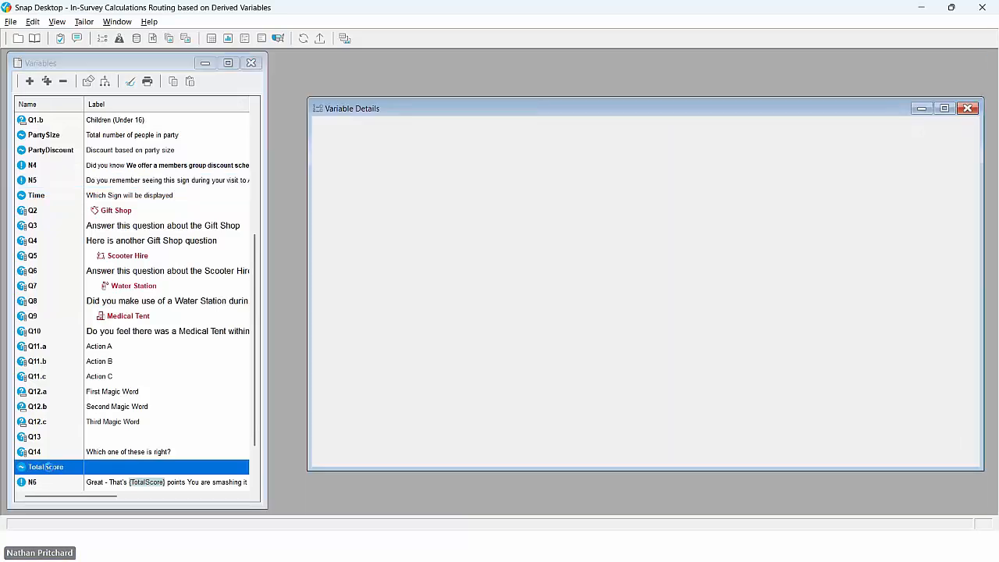
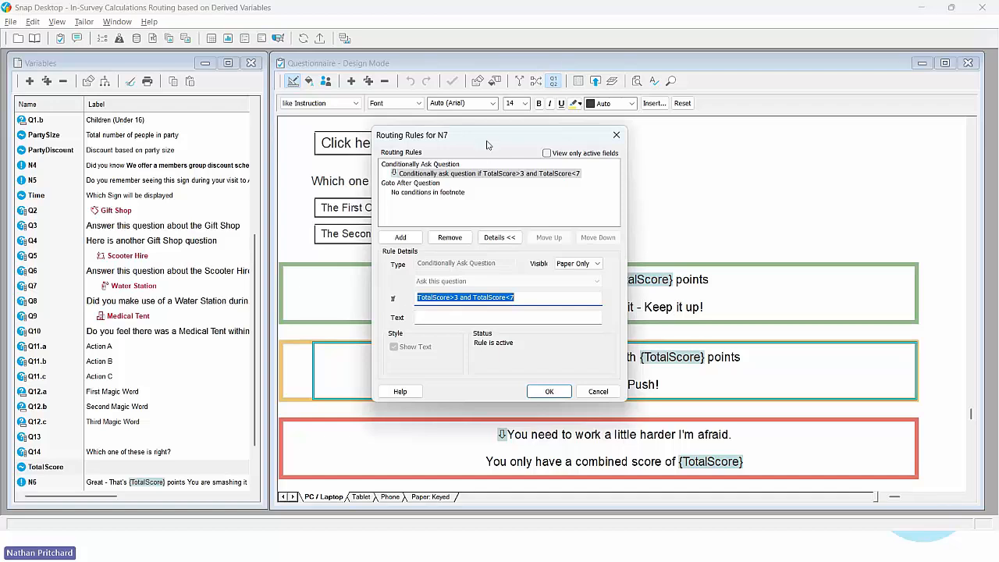
# Examine the routing conditions of the amber and red score messages, including the TotalScore limit and the answered-question checks of the red one
pyautogui.moveTo(481, 145); pyautogui.dragTo(291, 146)
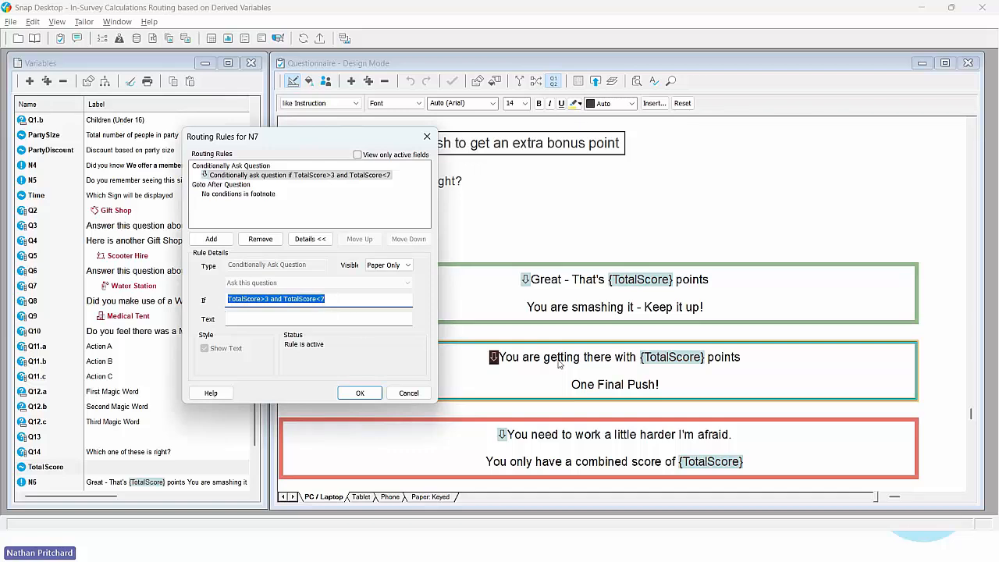
pyautogui.click(359, 392)
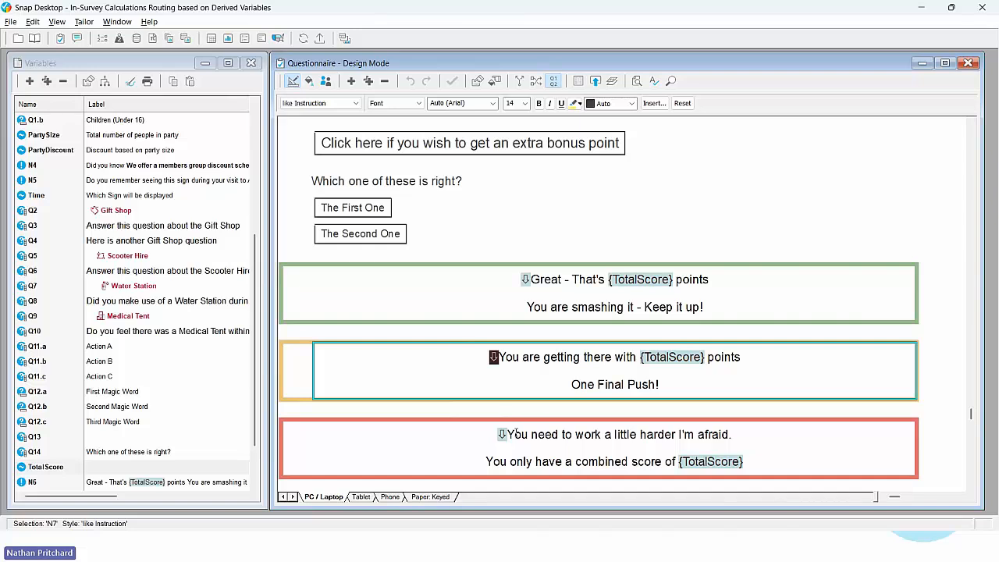
pyautogui.doubleClick(502, 435)
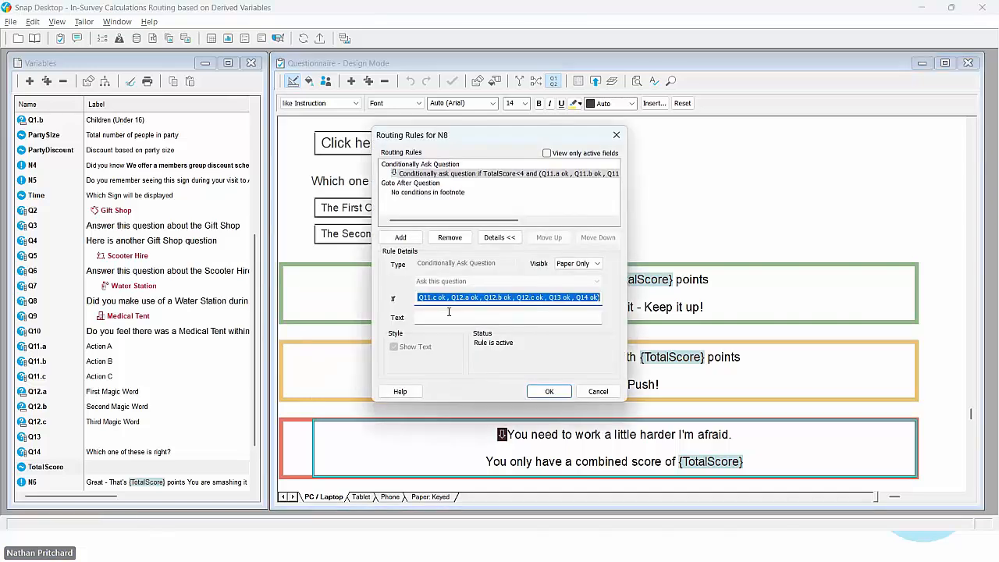
pyautogui.moveTo(450, 298); pyautogui.dragTo(413, 297)
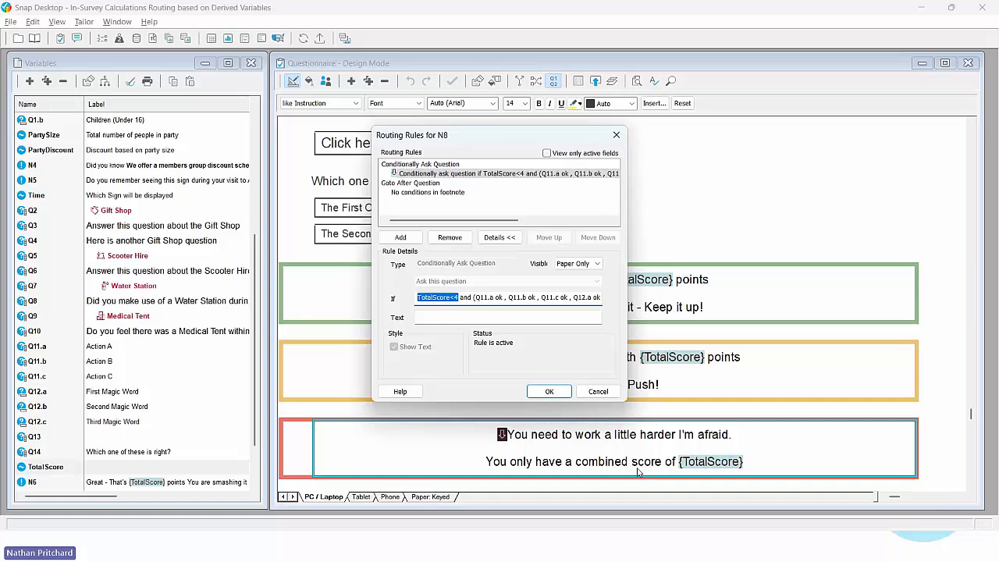
pyautogui.click(473, 298)
pyautogui.moveTo(473, 297); pyautogui.dragTo(572, 297)
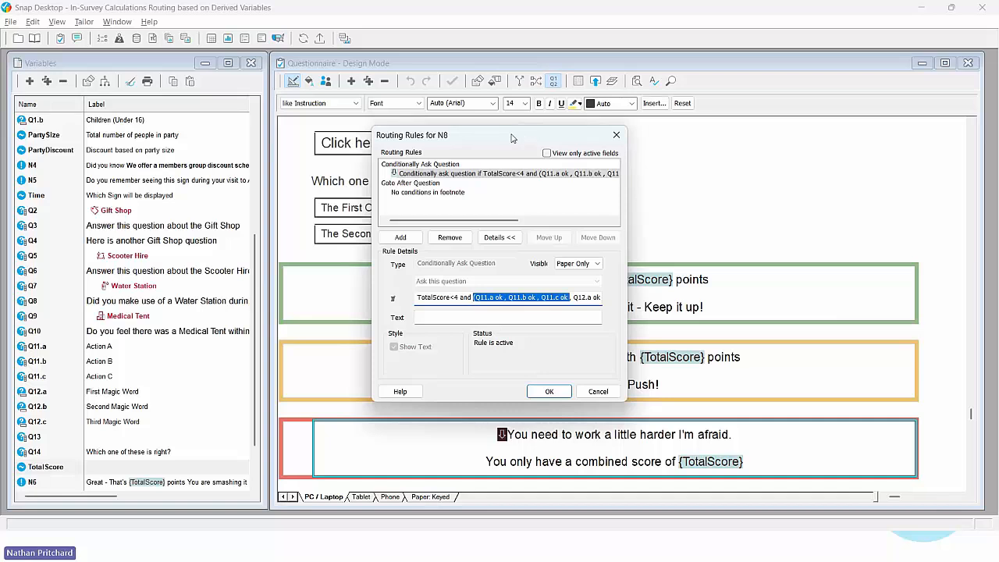
pyautogui.moveTo(515, 137); pyautogui.dragTo(330, 143)
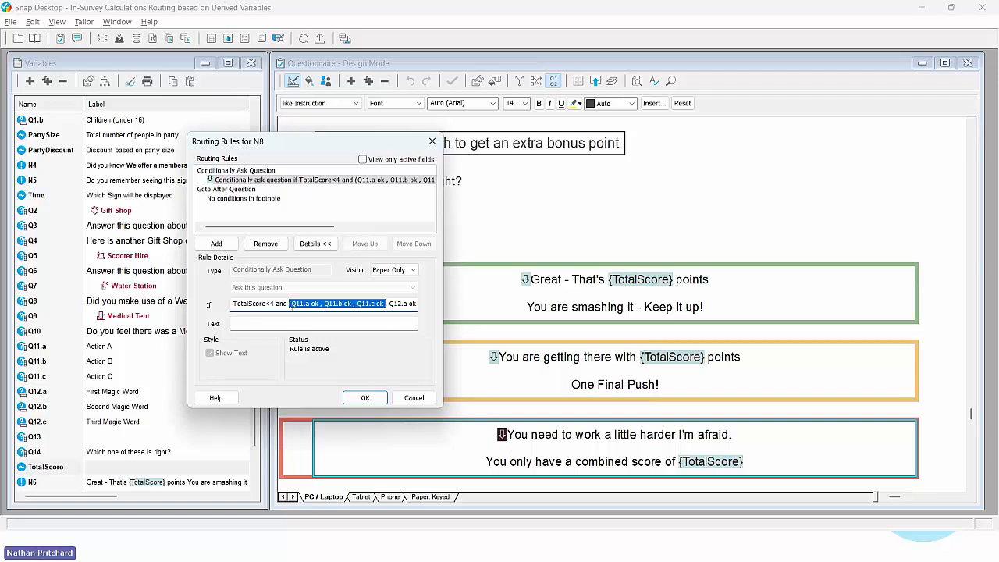
pyautogui.moveTo(290, 306); pyautogui.dragTo(211, 311)
pyautogui.click(293, 305)
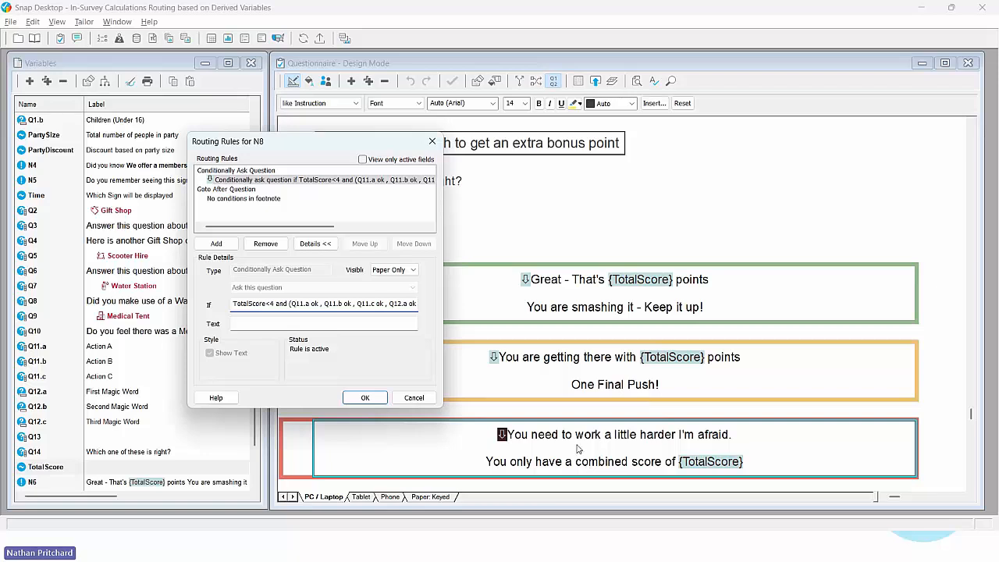
pyautogui.click(365, 398)
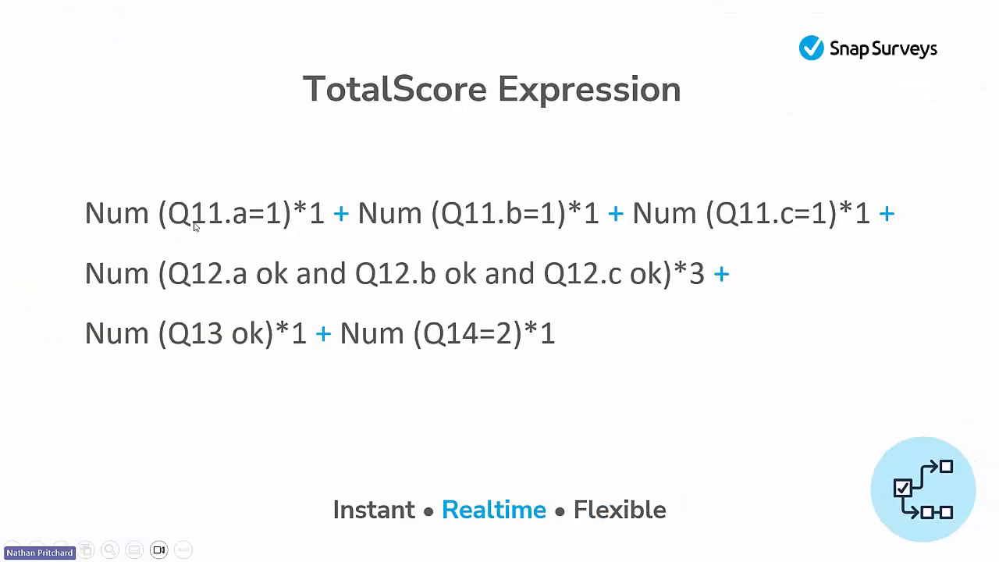
# Return from the slides to the questionnaire and publish its PC / Laptop edition with preview, updating the live survey
pyautogui.click(466, 370)
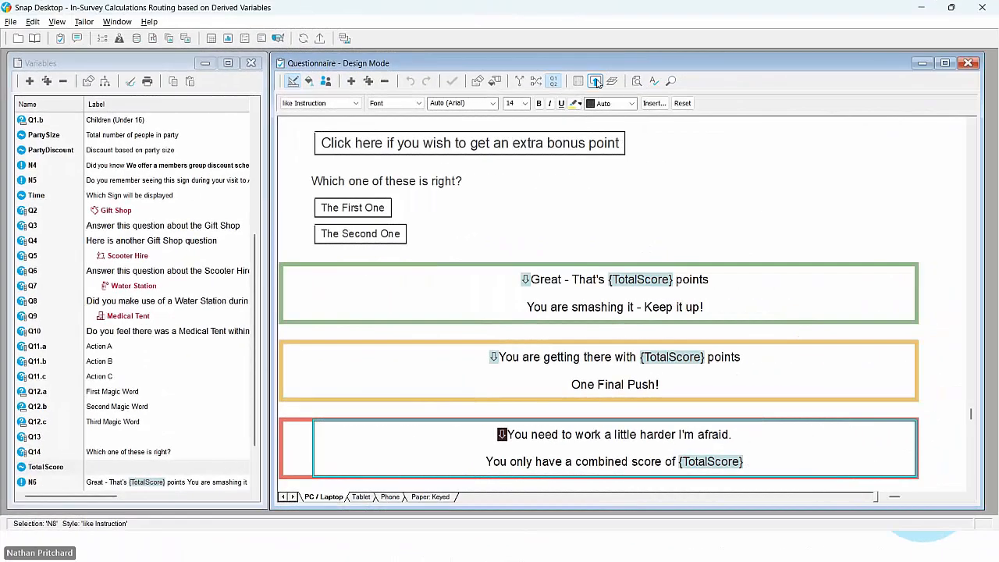
pyautogui.click(595, 81)
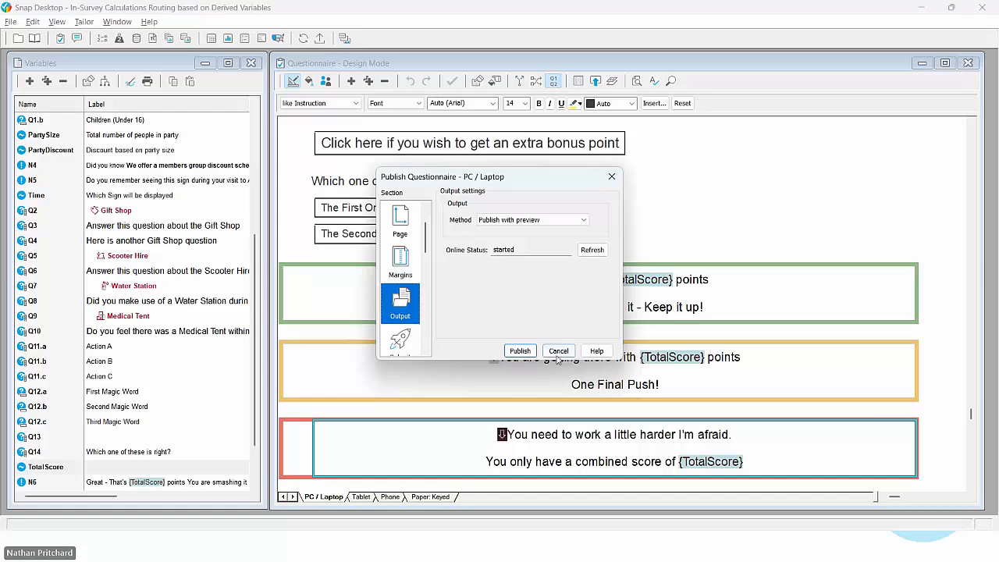
pyautogui.click(519, 351)
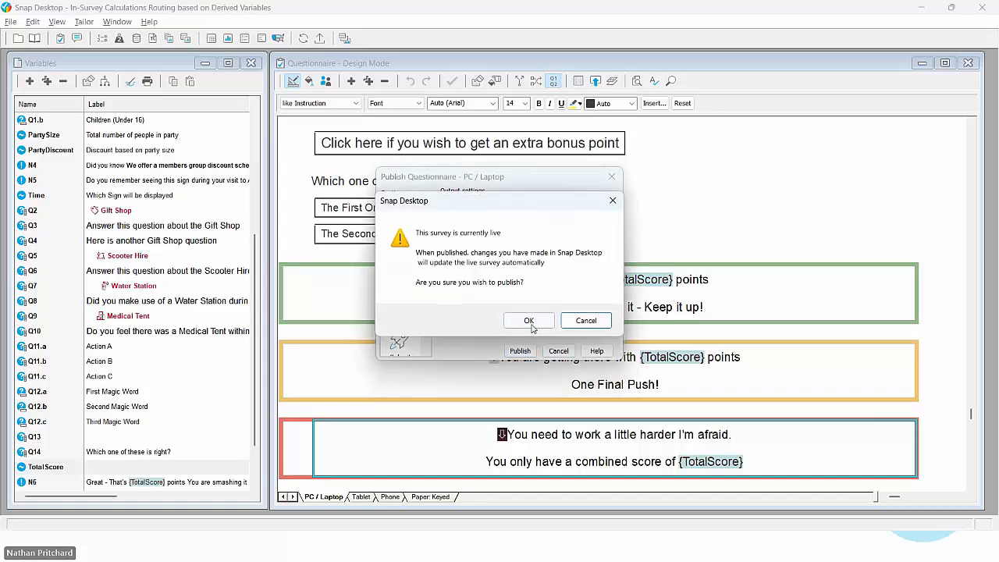
pyautogui.click(529, 320)
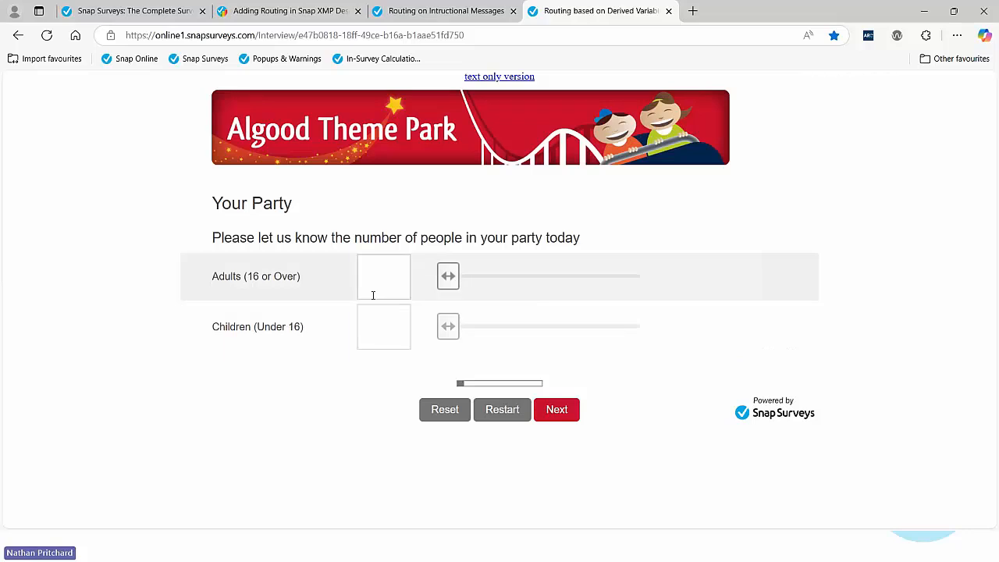
# Fill in the party size in the published survey with 4 adults and 8 children
pyautogui.click(380, 282)
pyautogui.write('2')
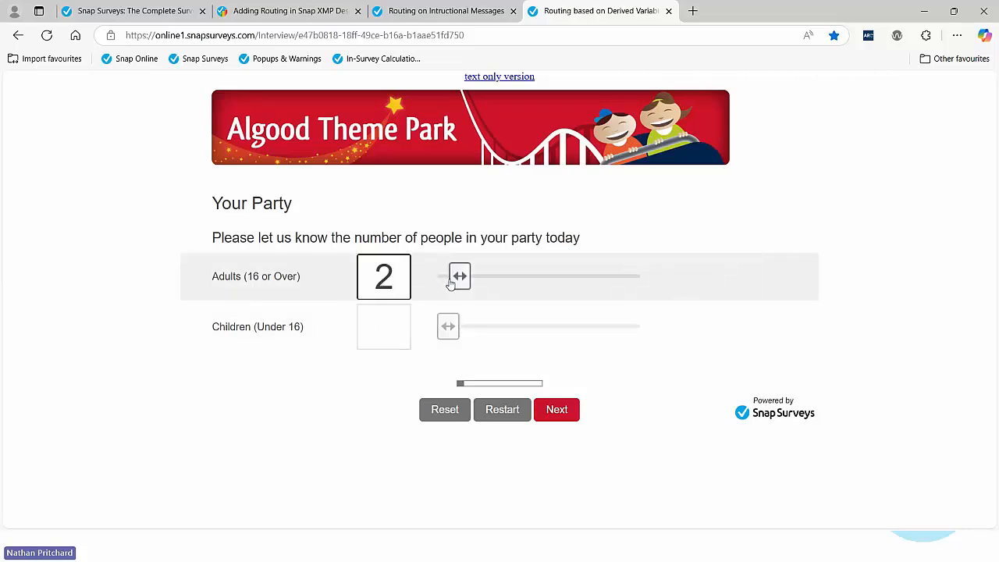
pyautogui.moveTo(451, 285); pyautogui.dragTo(474, 282)
pyautogui.moveTo(450, 327); pyautogui.dragTo(500, 328)
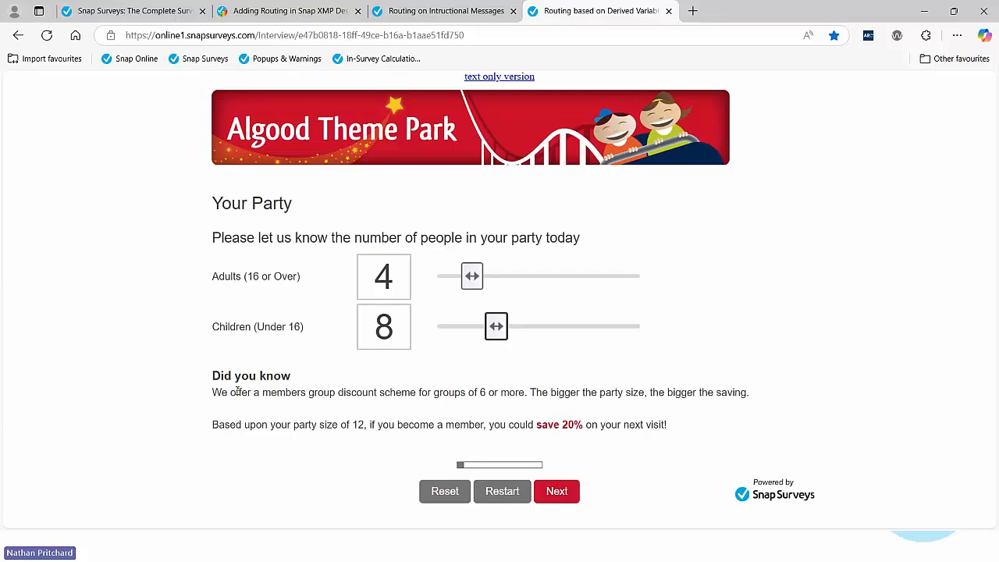
# Change the party size in the survey to 17 adults and 24 children, then continue to the sign questions
pyautogui.moveTo(496, 328)
pyautogui.mouseDown()
pyautogui.moveTo(456, 333)
pyautogui.moveTo(490, 334)
pyautogui.mouseUp()
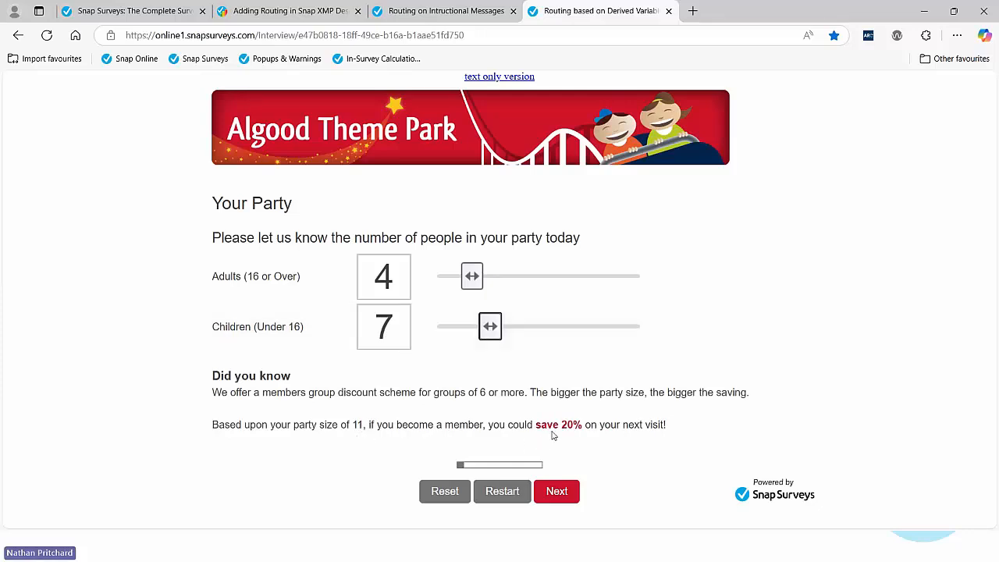
pyautogui.moveTo(472, 277); pyautogui.dragTo(551, 281)
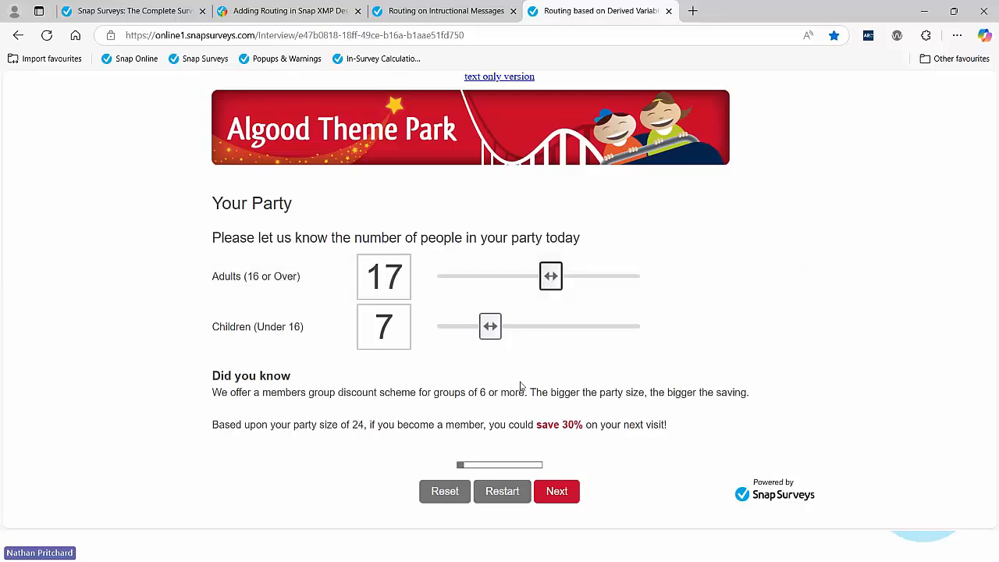
pyautogui.moveTo(490, 334); pyautogui.dragTo(593, 334)
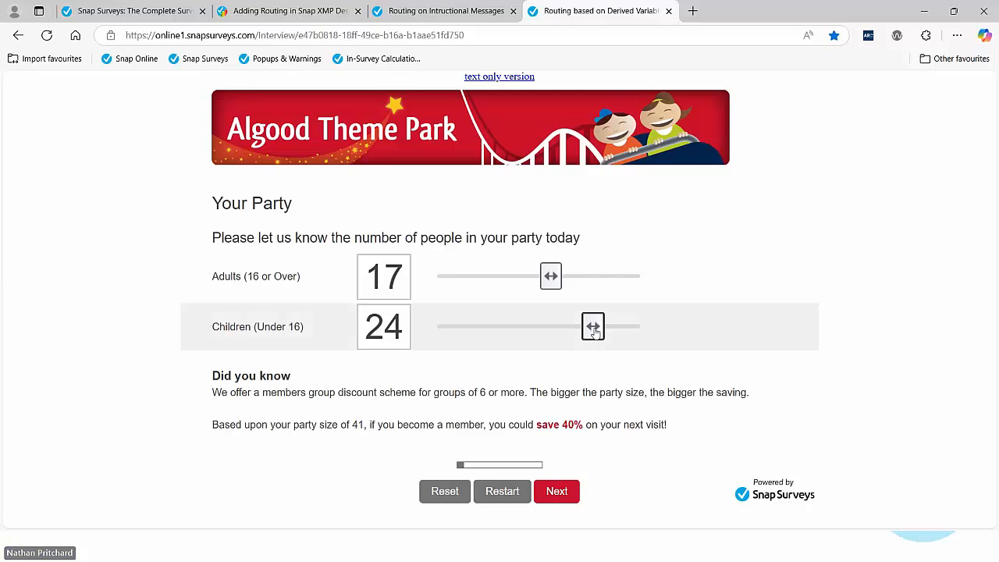
pyautogui.click(556, 491)
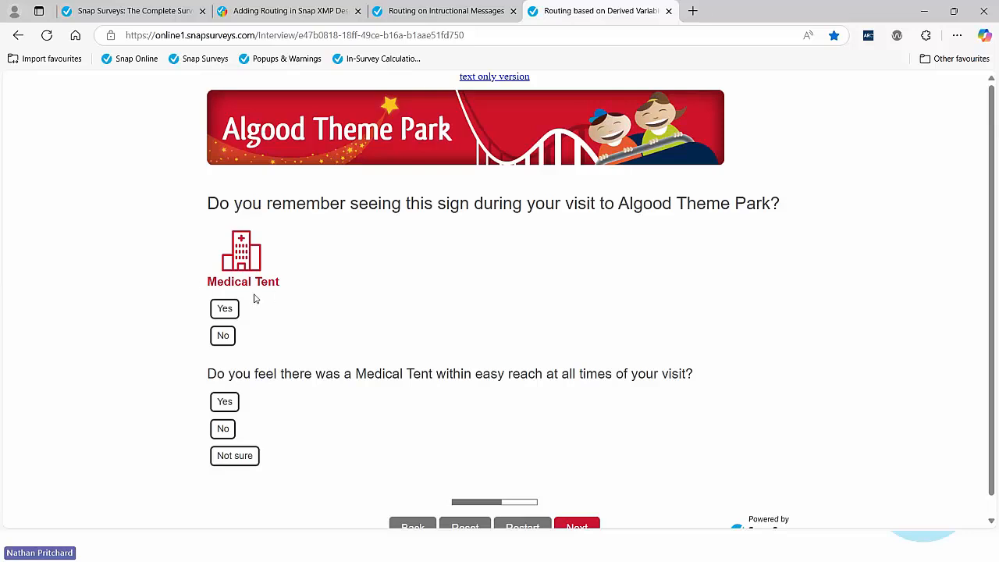
# Go back from the Medical Tent sign questions to the party size page, then advance again to bring up a sign
pyautogui.scroll(-1, 405, 332)
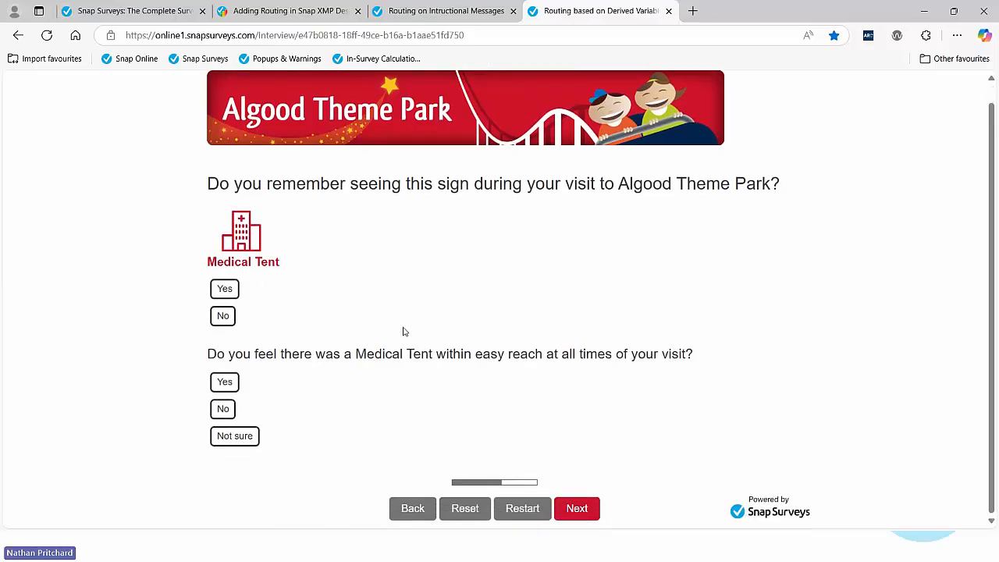
pyautogui.click(413, 508)
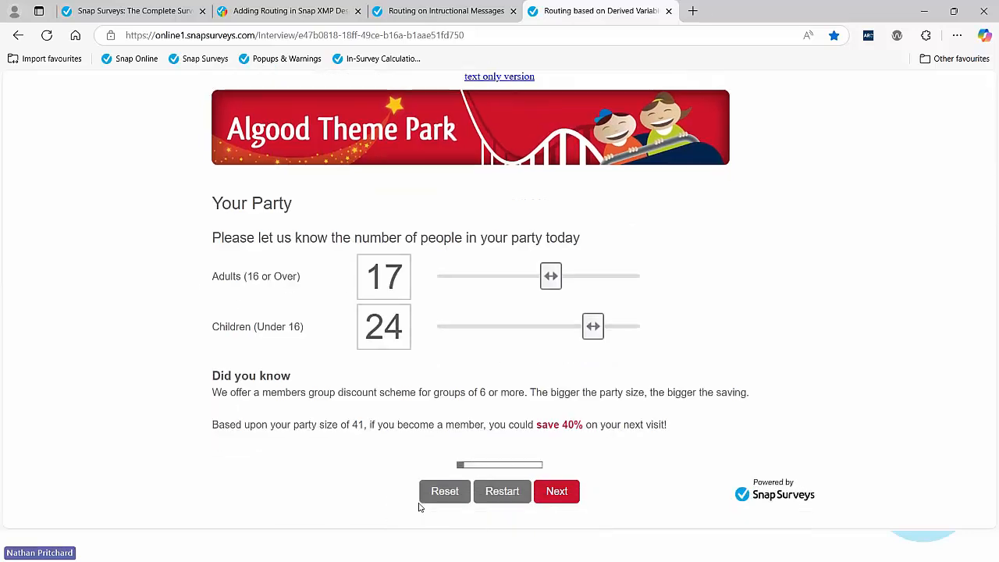
pyautogui.click(497, 500)
pyautogui.click(567, 411)
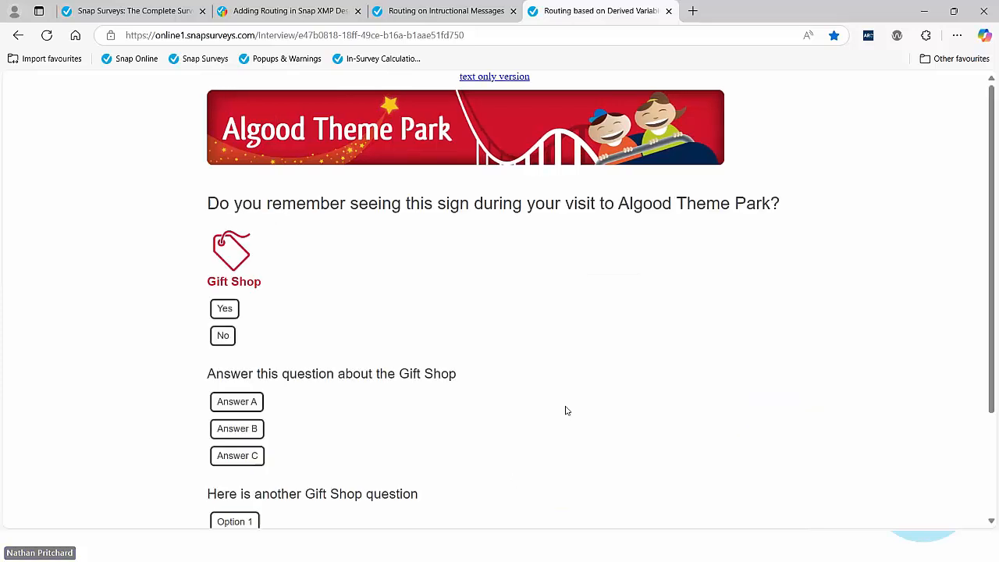
# Answer Yes to remembering the Gift Shop sign, choose Answer C for its first follow-up question, and continue to the next page
pyautogui.scroll(-1, 528, 415)
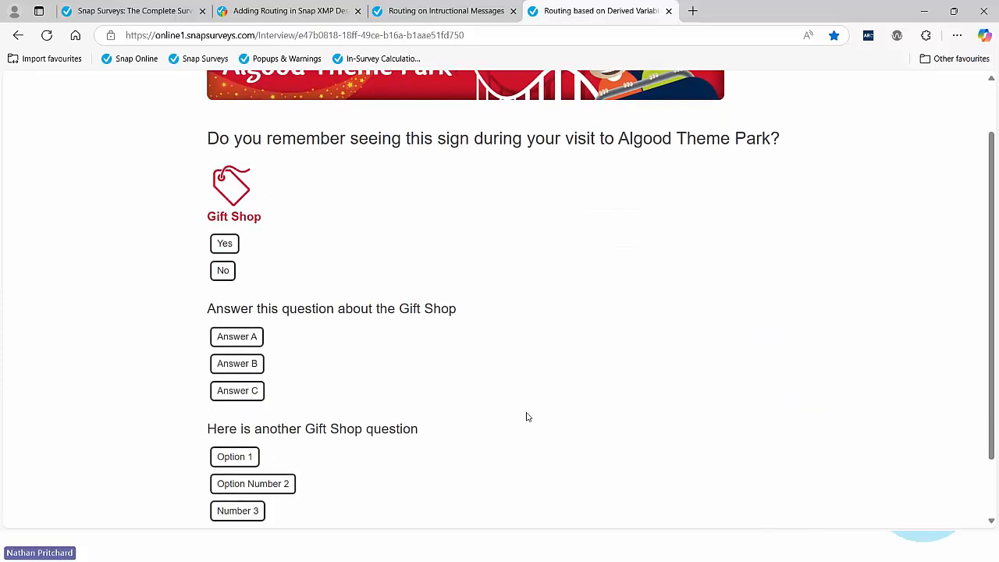
pyautogui.click(225, 243)
pyautogui.click(236, 337)
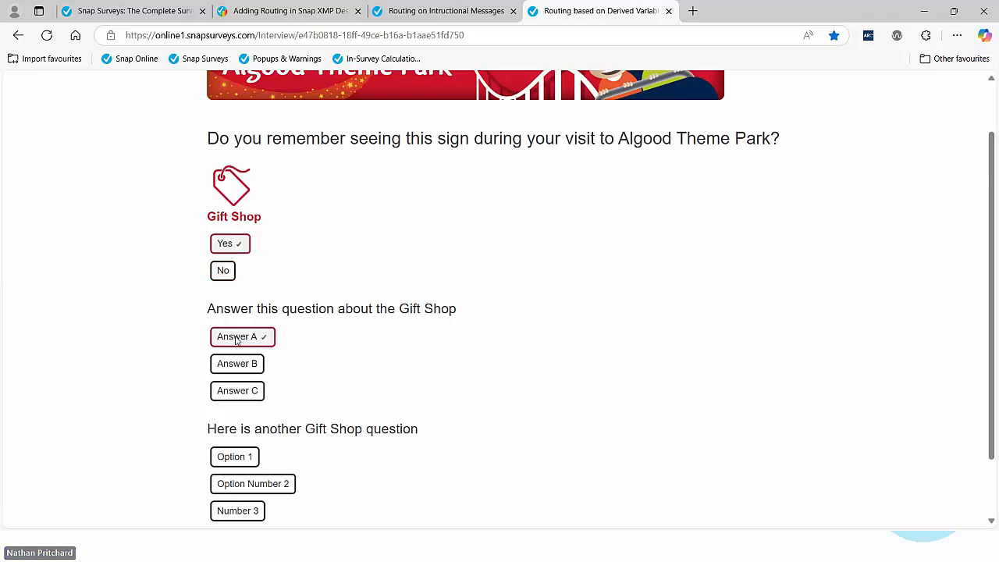
pyautogui.click(240, 391)
pyautogui.scroll(-1, 421, 394)
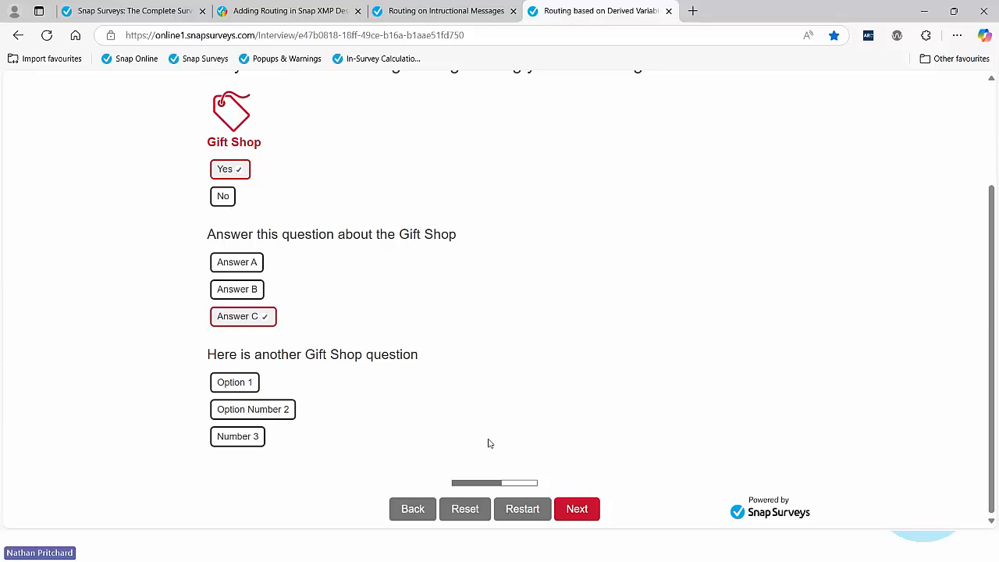
pyautogui.click(581, 501)
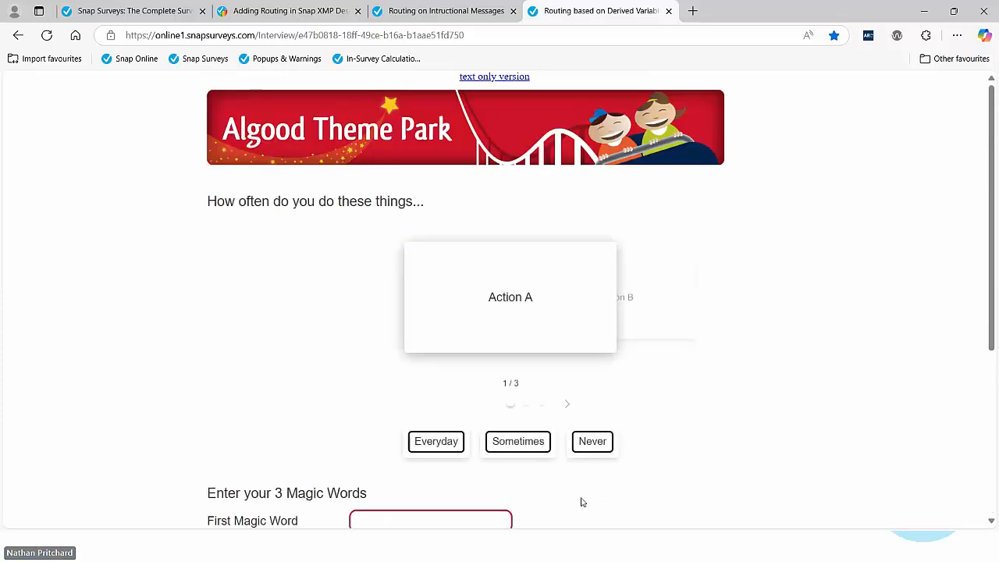
# Rate the actions in the frequency question, choosing Everyday for Action A and Never for Action C, and check the score message
pyautogui.scroll(-2, 667, 417)
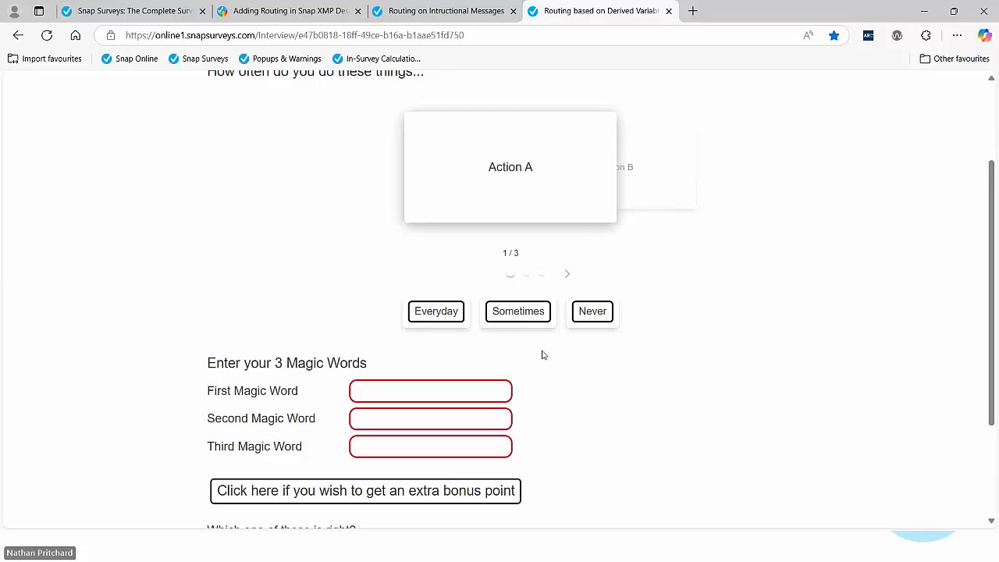
pyautogui.click(444, 321)
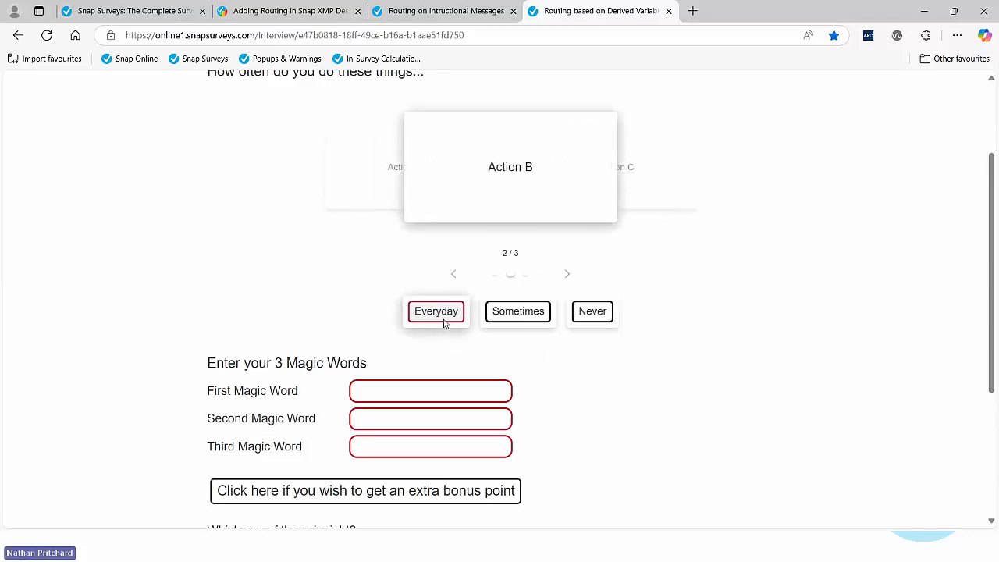
pyautogui.click(604, 314)
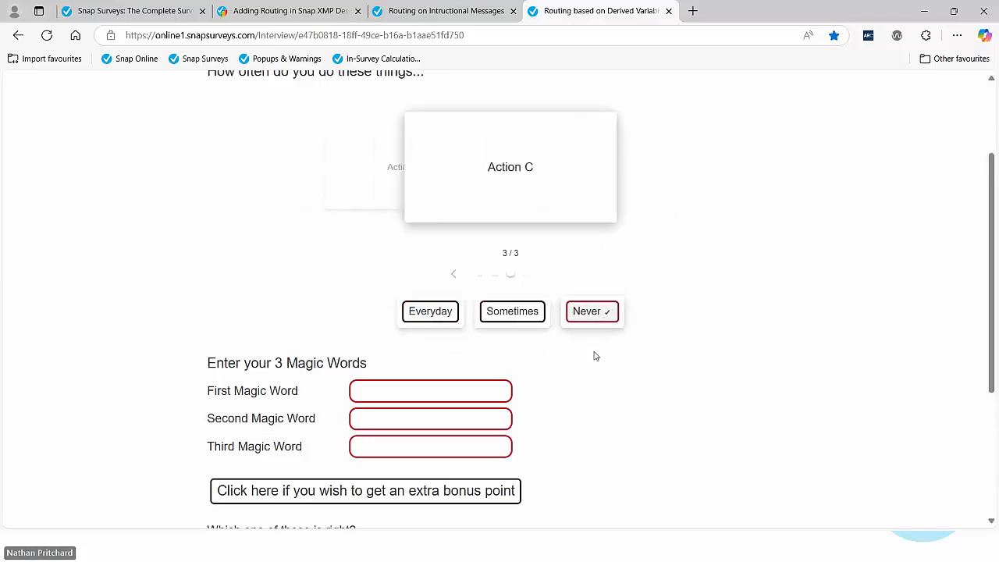
pyautogui.scroll(-1, 595, 352)
pyautogui.scroll(-2, 593, 355)
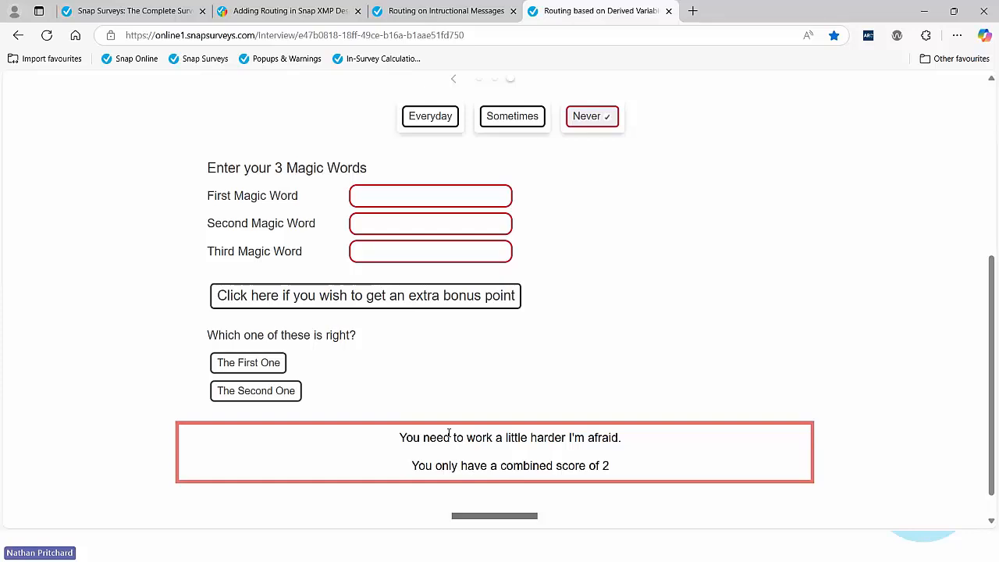
# Fill in the three magic words as "my", "magic" and "word"
pyautogui.click(382, 189)
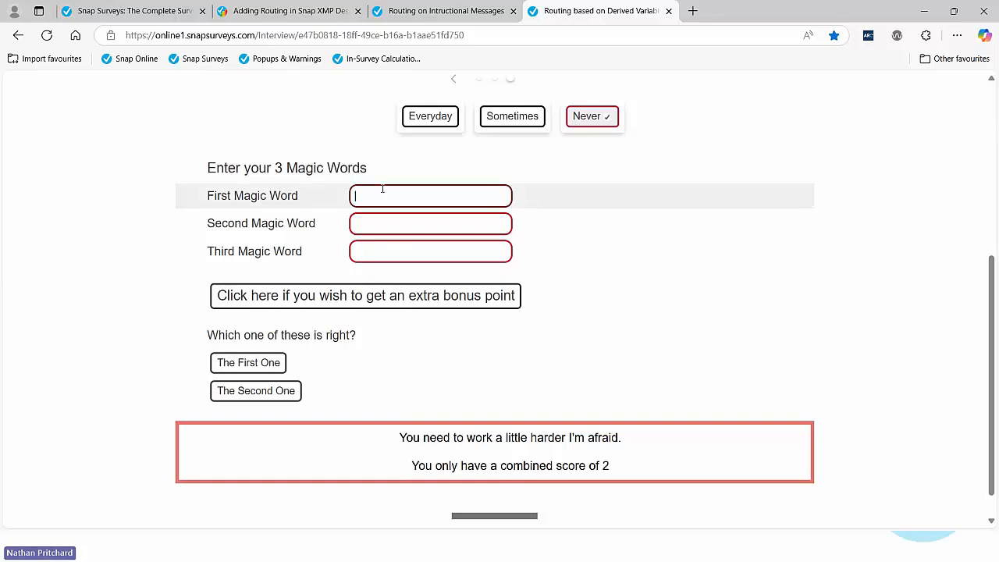
pyautogui.write('my')
pyautogui.press('Tab')
pyautogui.write('magic')
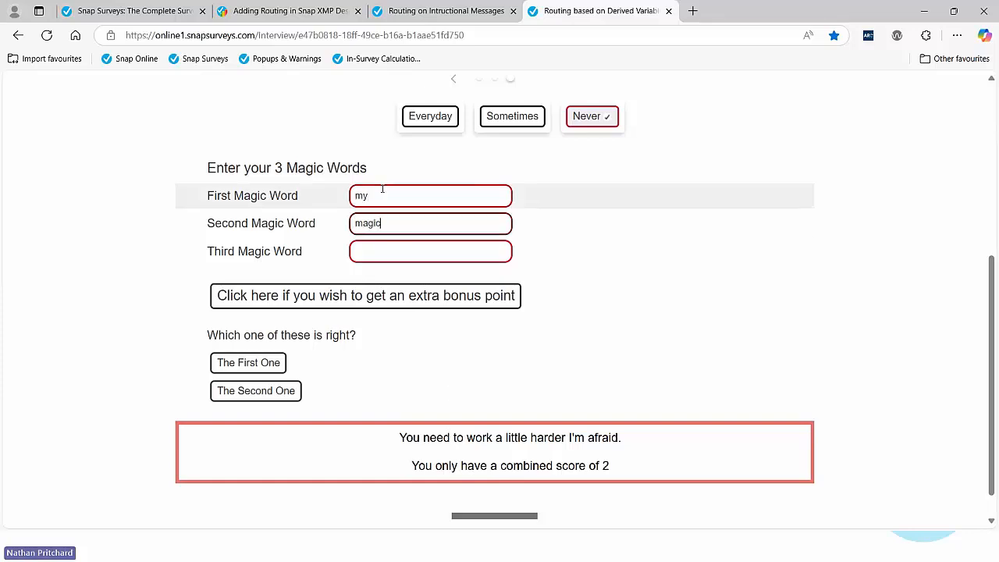
pyautogui.press('Tab')
pyautogui.write('wor')
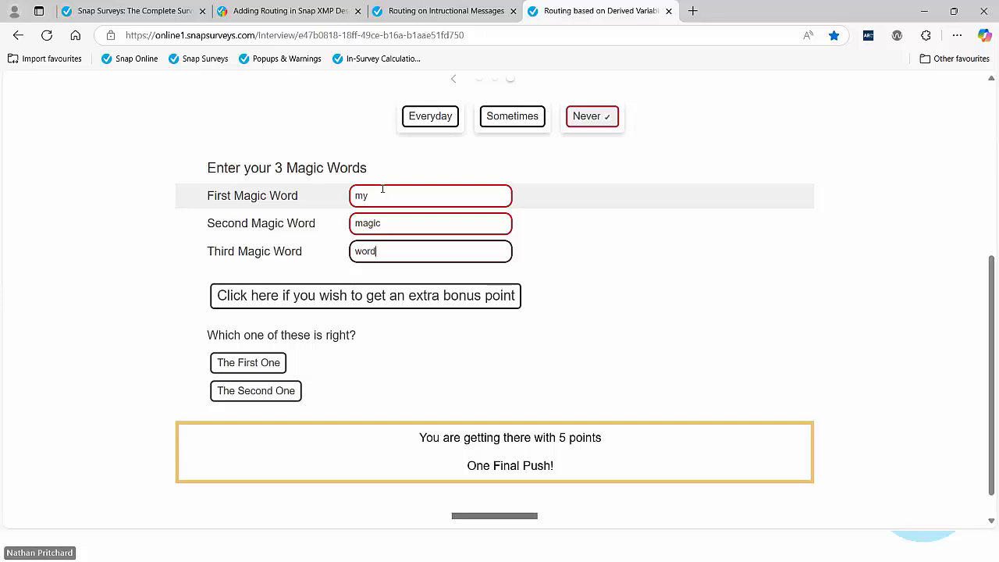
# Claim the extra bonus point, settle on The Second One as the right answer, and change Action C's rating to Everyday
pyautogui.click(277, 301)
pyautogui.click(271, 367)
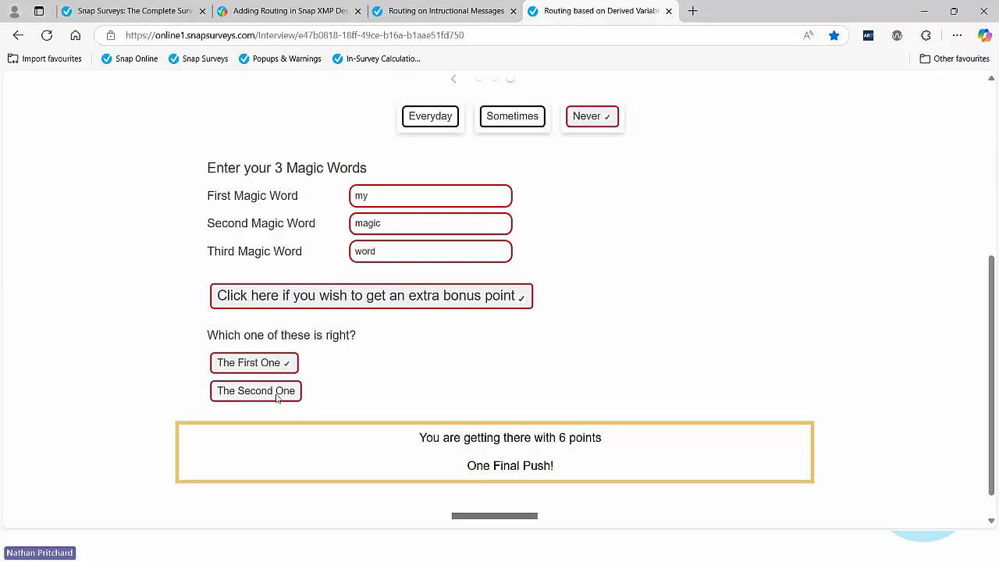
pyautogui.click(277, 394)
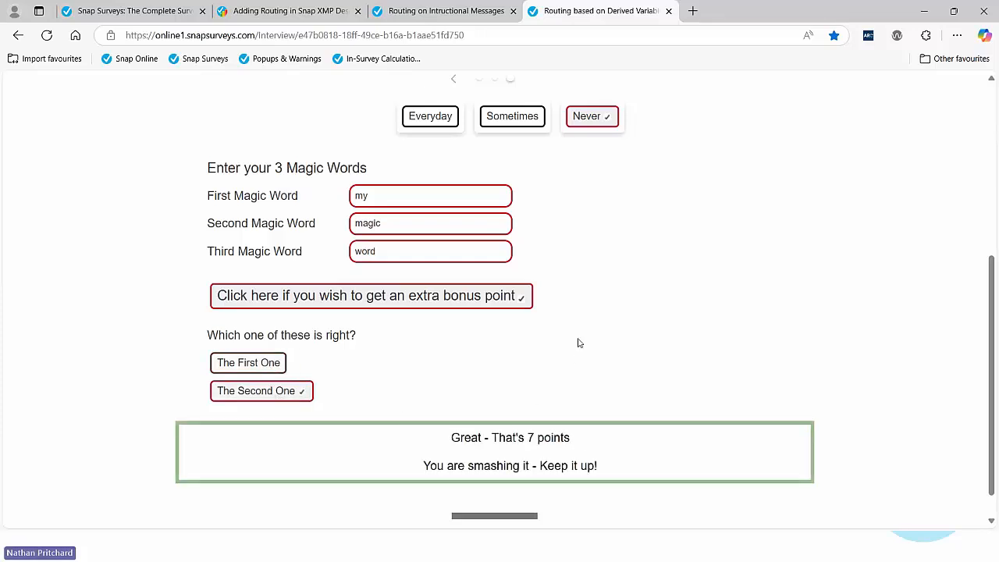
pyautogui.click(428, 117)
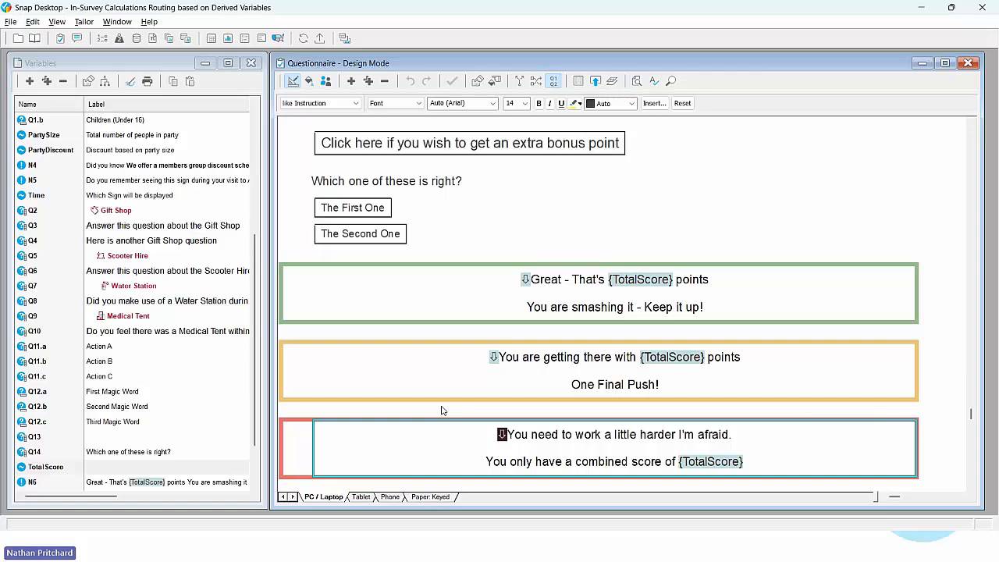
# Enlarge the variables list in Snap Desktop and show its Routing and Masking columns
pyautogui.click(228, 64)
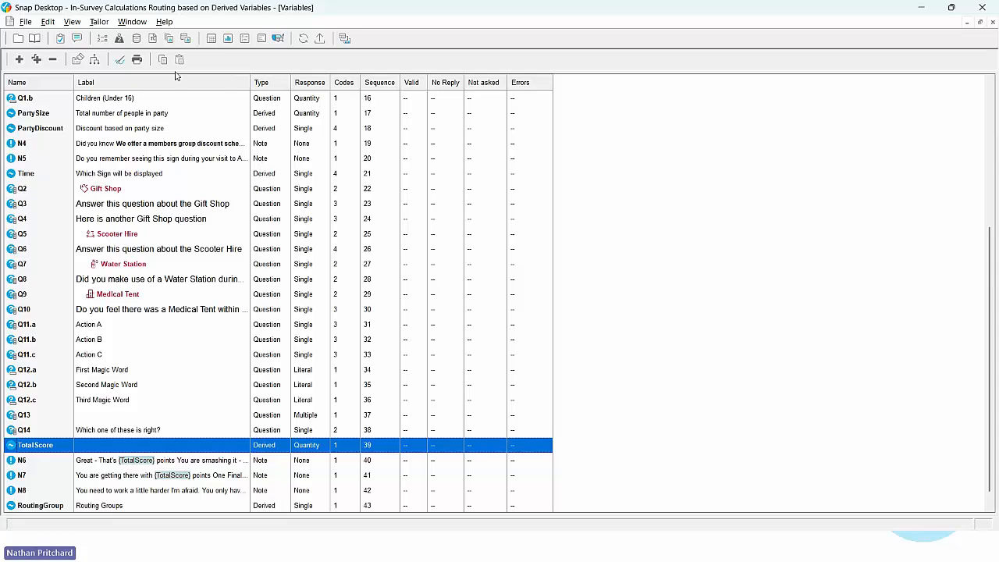
pyautogui.click(120, 60)
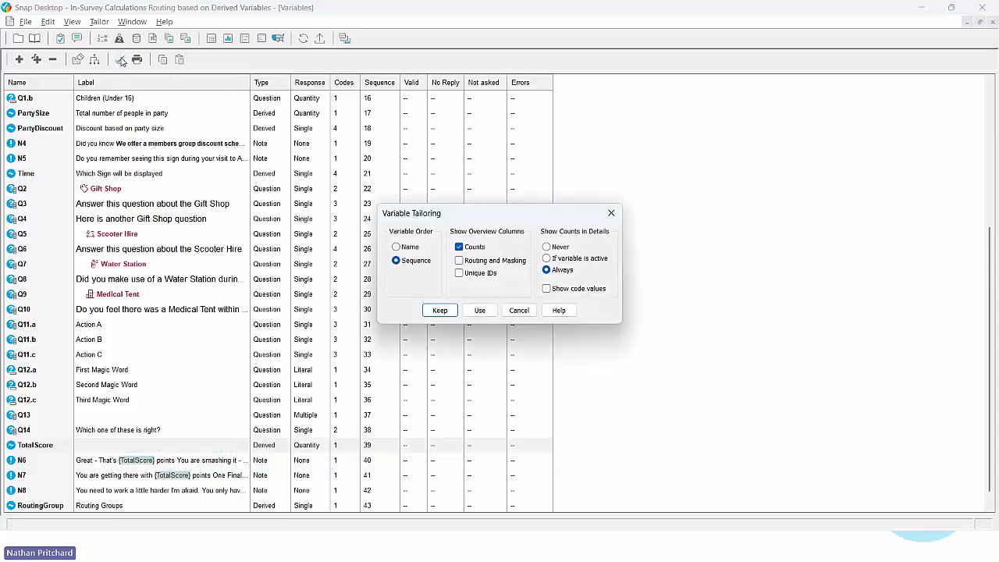
pyautogui.click(459, 261)
pyautogui.click(479, 310)
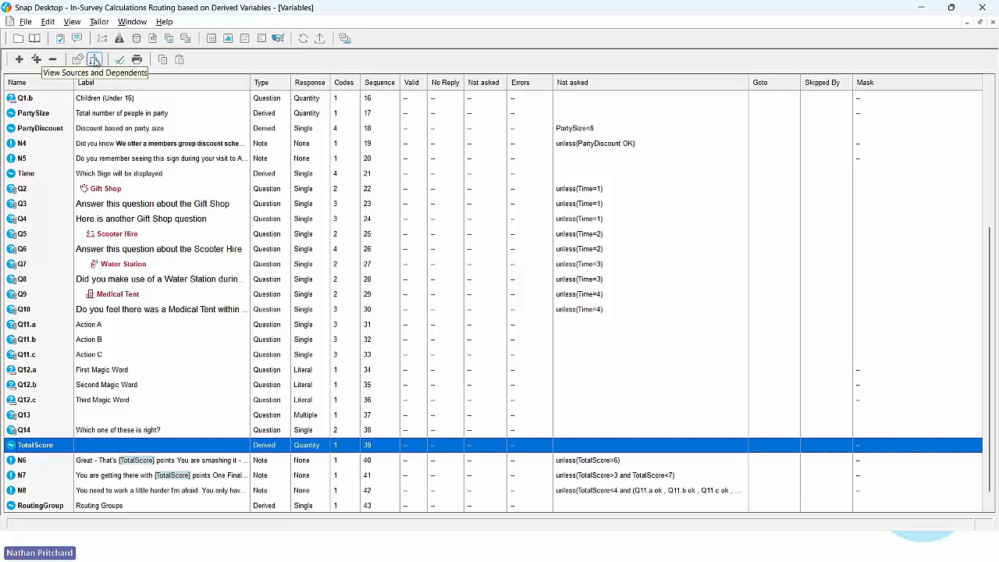
# Examine the sources and dependents of the TotalScore variable, then return to the variables list beside the questionnaire
pyautogui.click(95, 60)
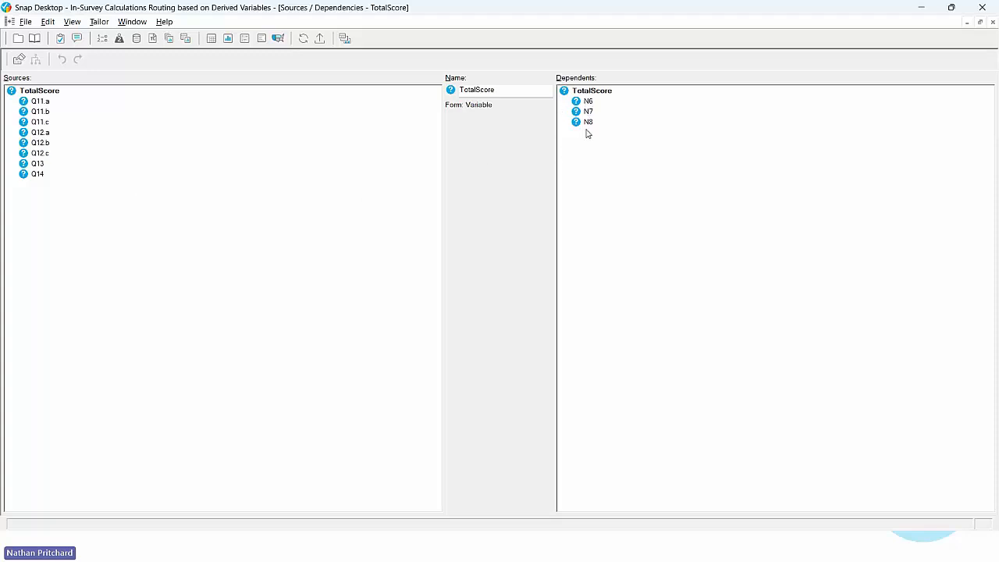
pyautogui.click(981, 23)
pyautogui.click(584, 104)
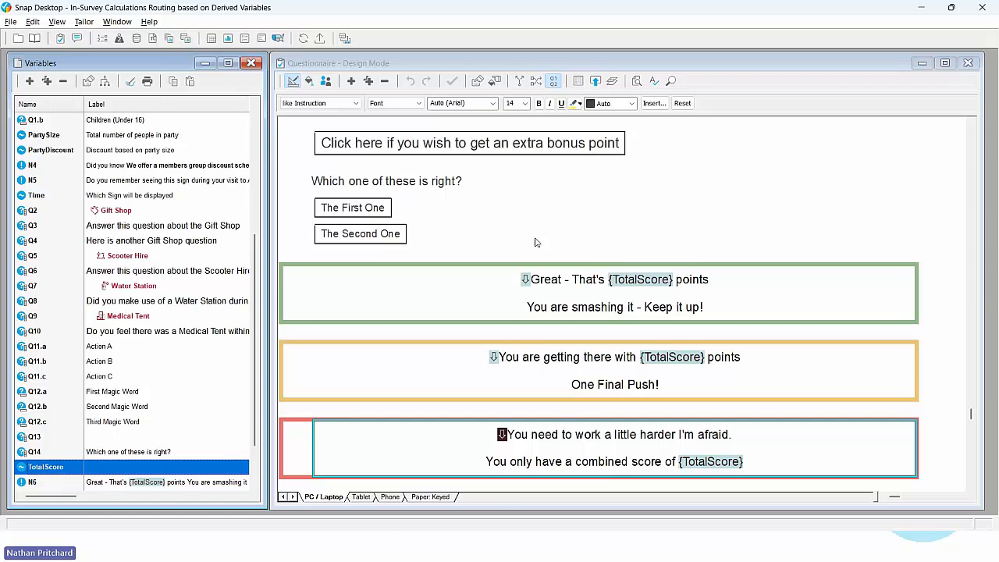
# Find the Gift Shop questions in the questionnaire and select the sign question together with its two follow-up questions
pyautogui.scroll(3, 535, 242)
pyautogui.scroll(20, 535, 242)
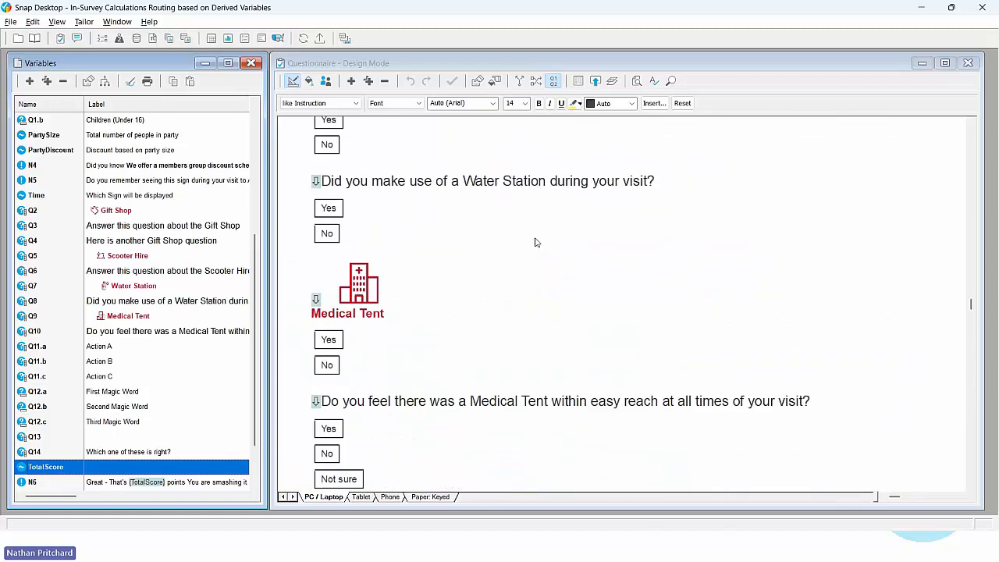
pyautogui.scroll(18, 535, 242)
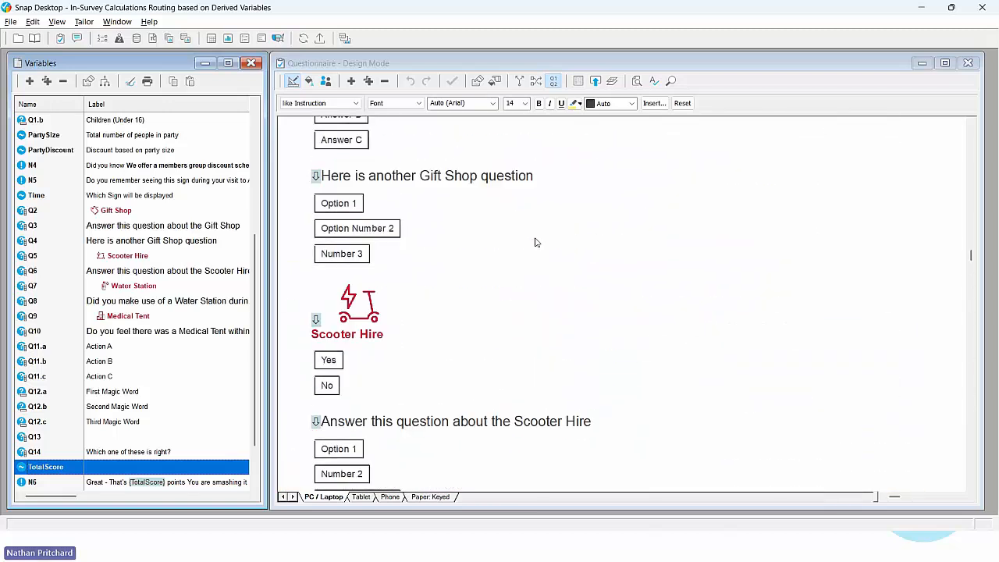
pyautogui.scroll(3, 536, 242)
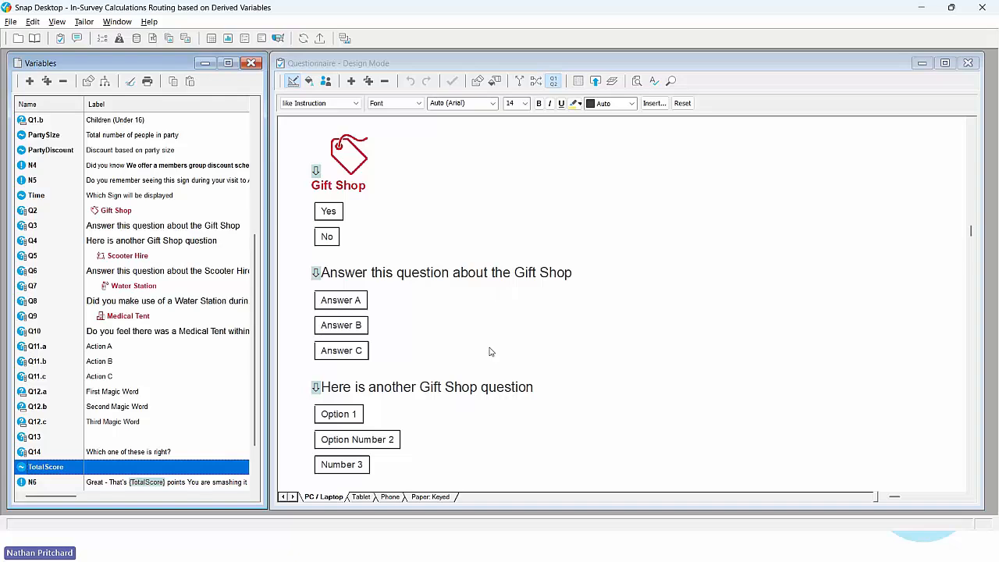
pyautogui.moveTo(465, 214); pyautogui.dragTo(468, 395)
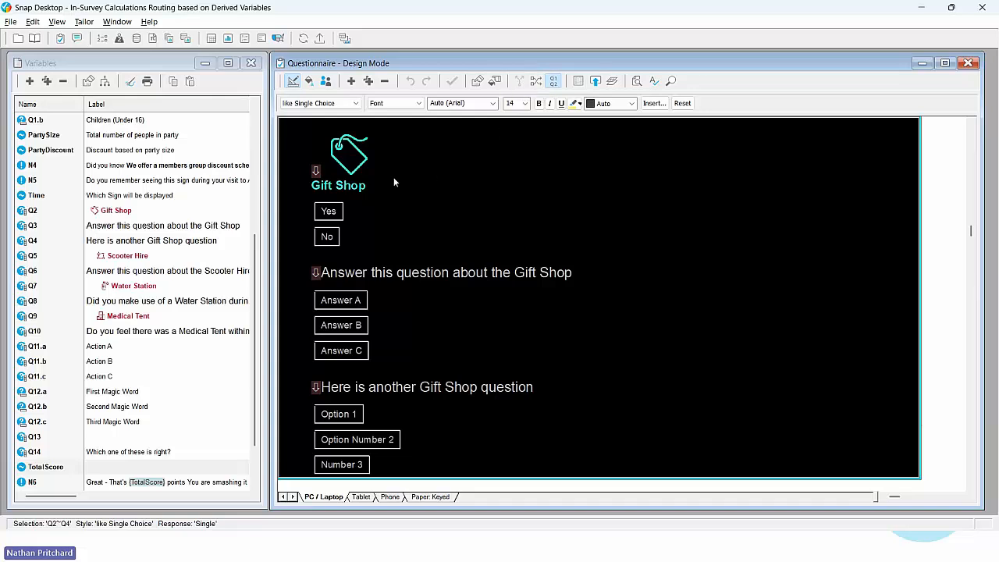
# Inspect the conditional routing rule on the Gift Shop sign question and close its rule settings
pyautogui.click(363, 170)
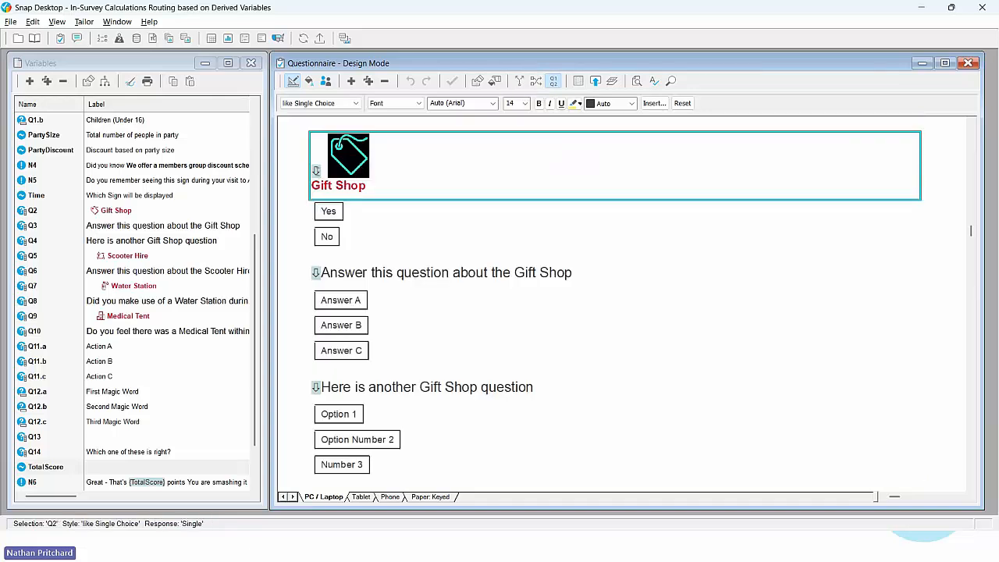
pyautogui.doubleClick(316, 171)
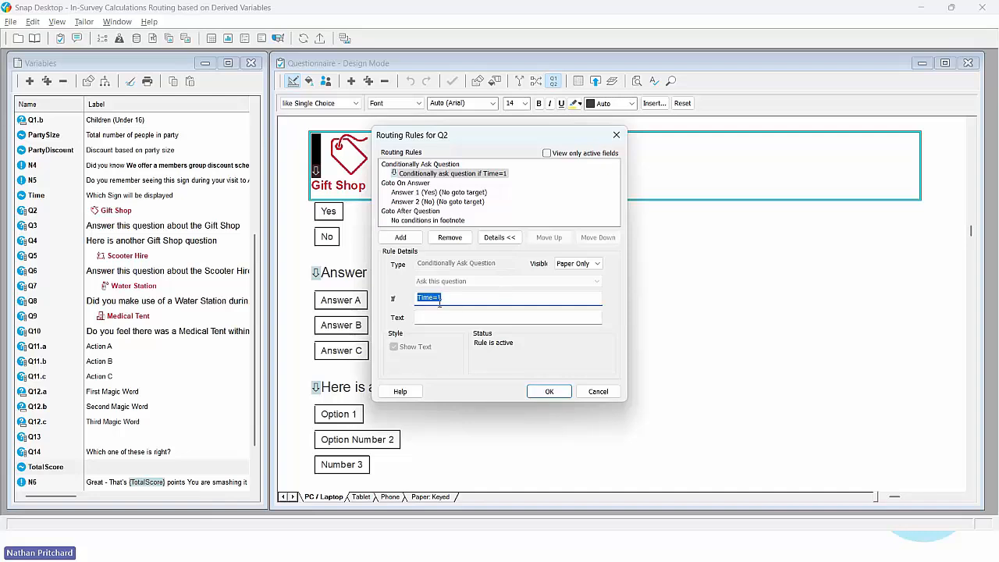
pyautogui.click(562, 392)
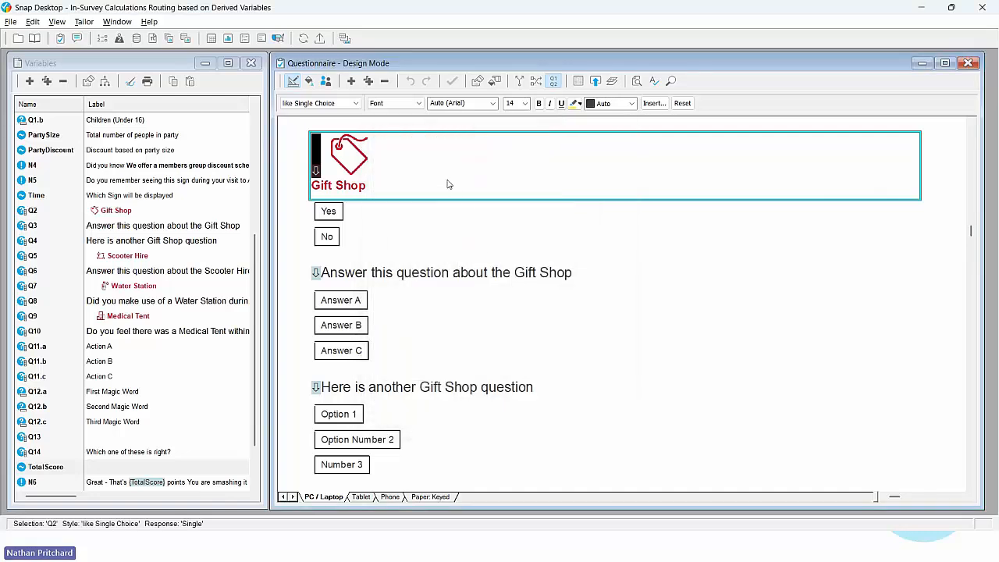
# Copy the Not Asked expression unless(Time=1) from the Gift Shop sign question's variable properties
pyautogui.rightClick(449, 184)
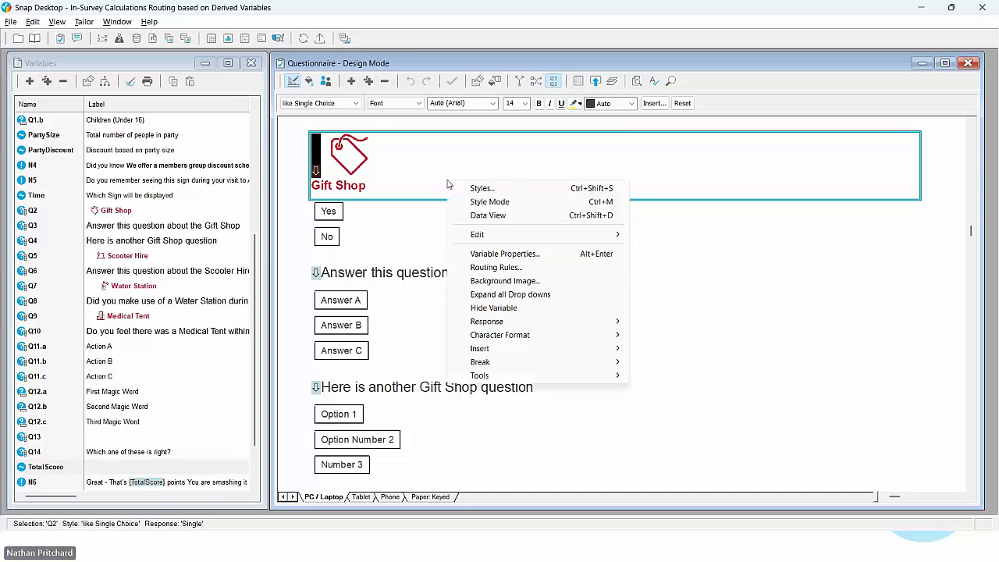
pyautogui.click(504, 255)
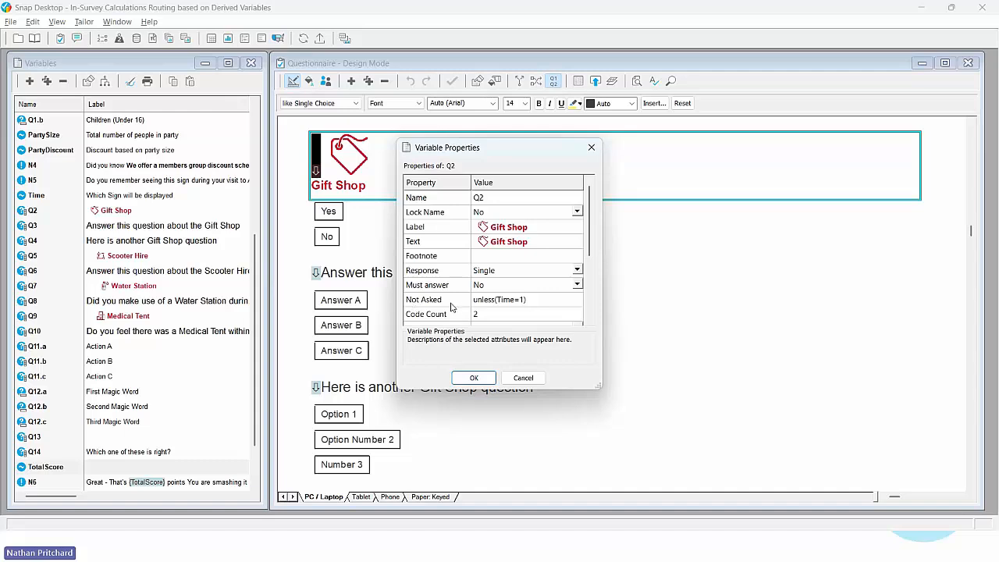
pyautogui.click(518, 237)
pyautogui.write('Gift Shop')
pyautogui.moveTo(524, 154); pyautogui.dragTo(618, 125)
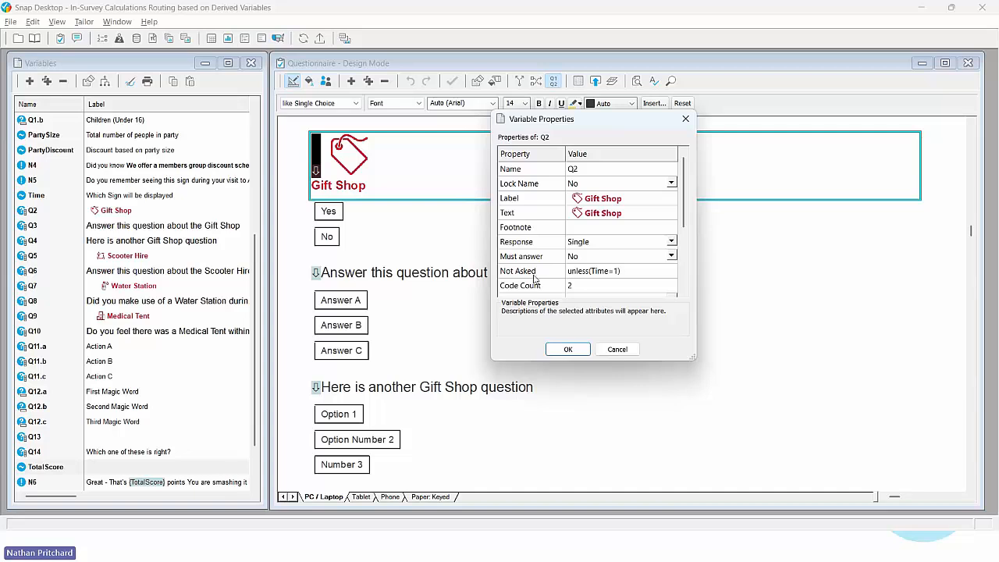
pyautogui.click(622, 272)
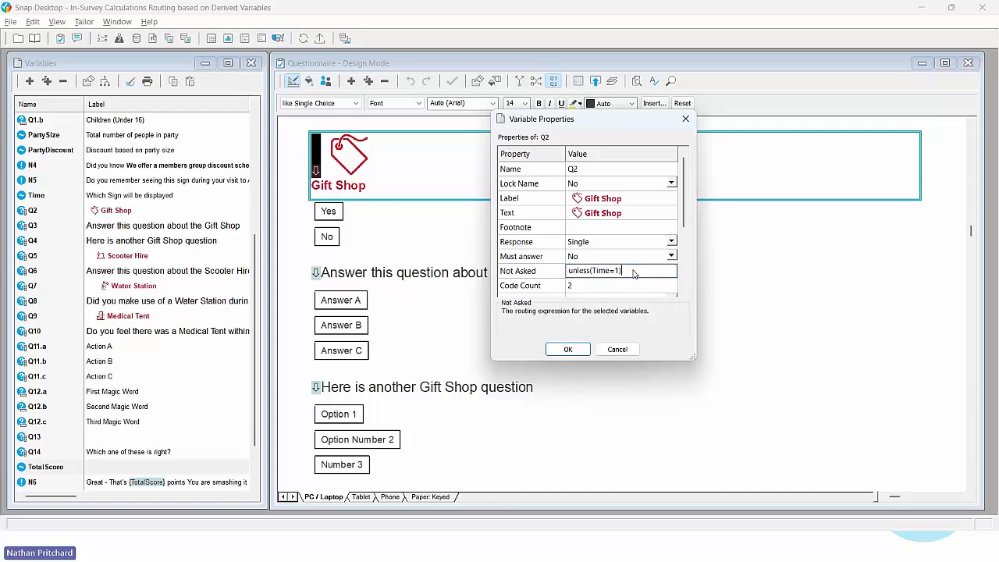
pyautogui.moveTo(641, 275); pyautogui.dragTo(565, 274)
pyautogui.hotkey('ctrl', 'c')
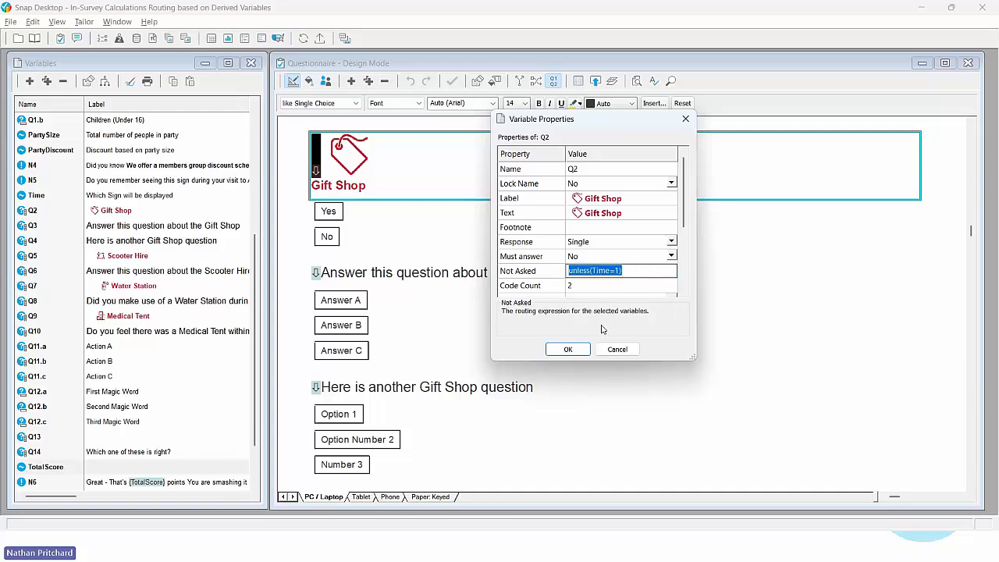
pyautogui.click(568, 349)
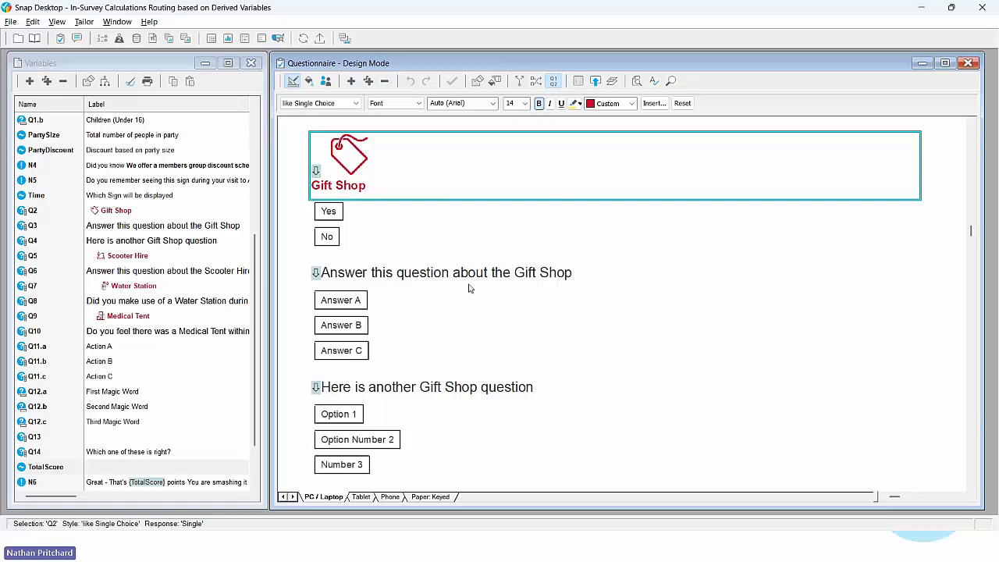
# Check the Not Asked expression in the combined variable properties of the two Gift Shop follow-up questions
pyautogui.moveTo(469, 289); pyautogui.dragTo(461, 382)
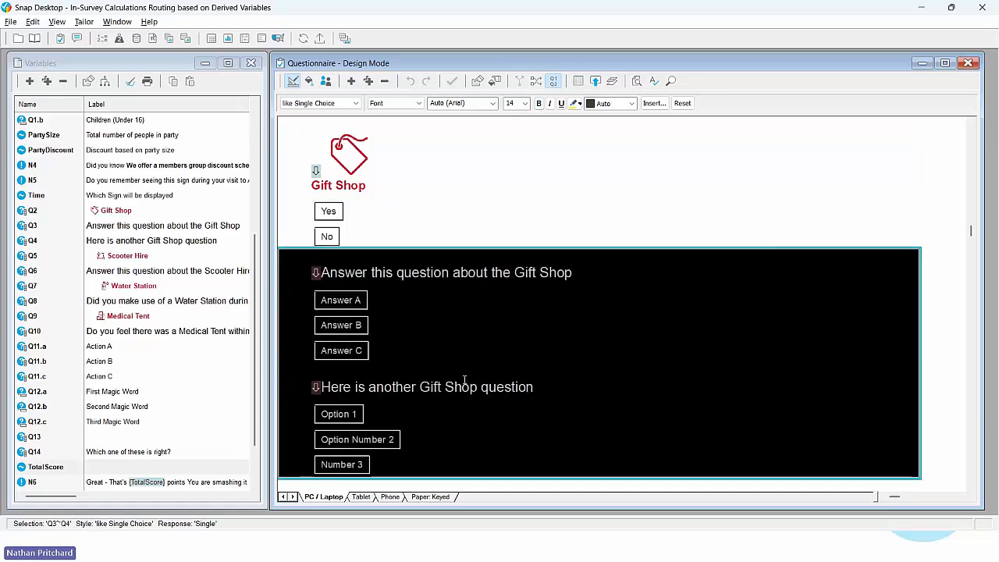
pyautogui.rightClick(478, 306)
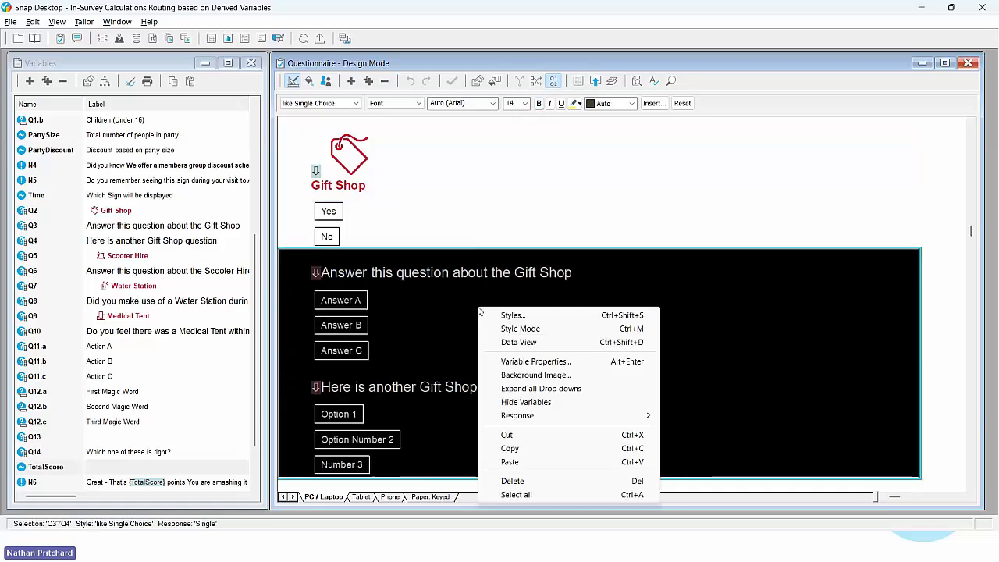
pyautogui.click(519, 362)
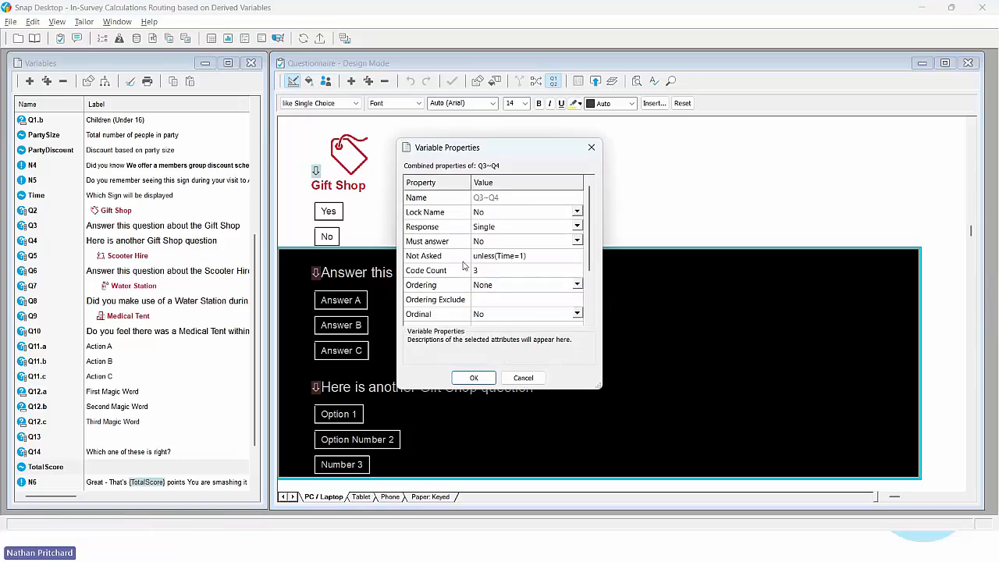
pyautogui.click(518, 257)
pyautogui.click(474, 378)
# Try setting Not Asked to unless(Time=2) for the Scooter Hire, its follow-up and Water Station questions together, and discard the change
pyautogui.scroll(-5, 484, 359)
pyautogui.scroll(-3, 486, 360)
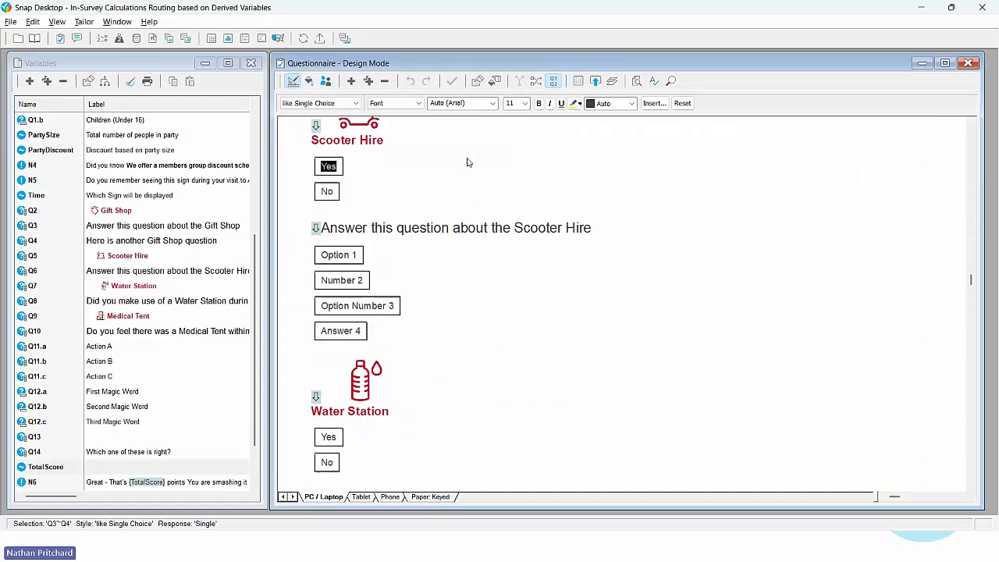
pyautogui.moveTo(467, 162); pyautogui.dragTo(469, 381)
pyautogui.rightClick(476, 198)
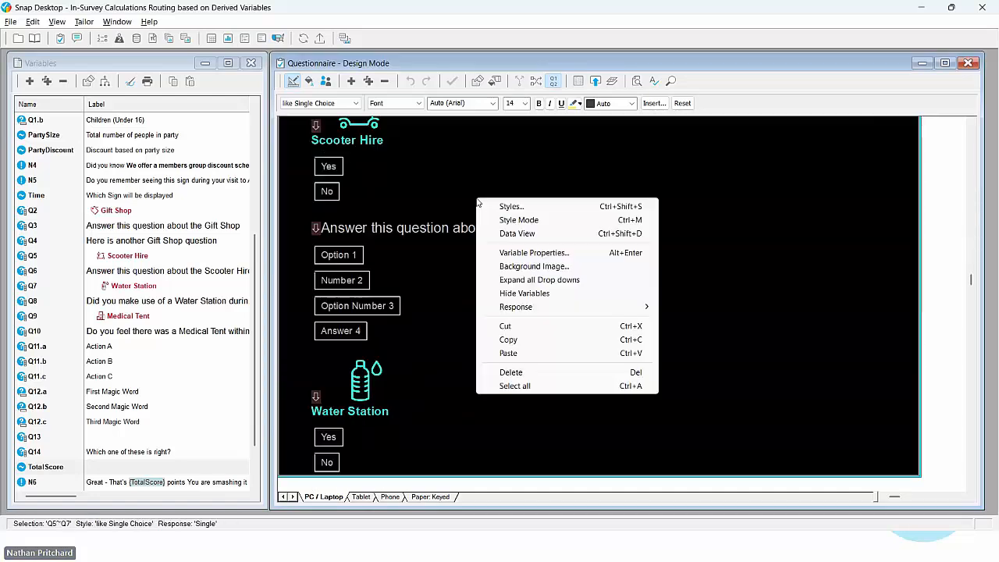
pyautogui.click(507, 252)
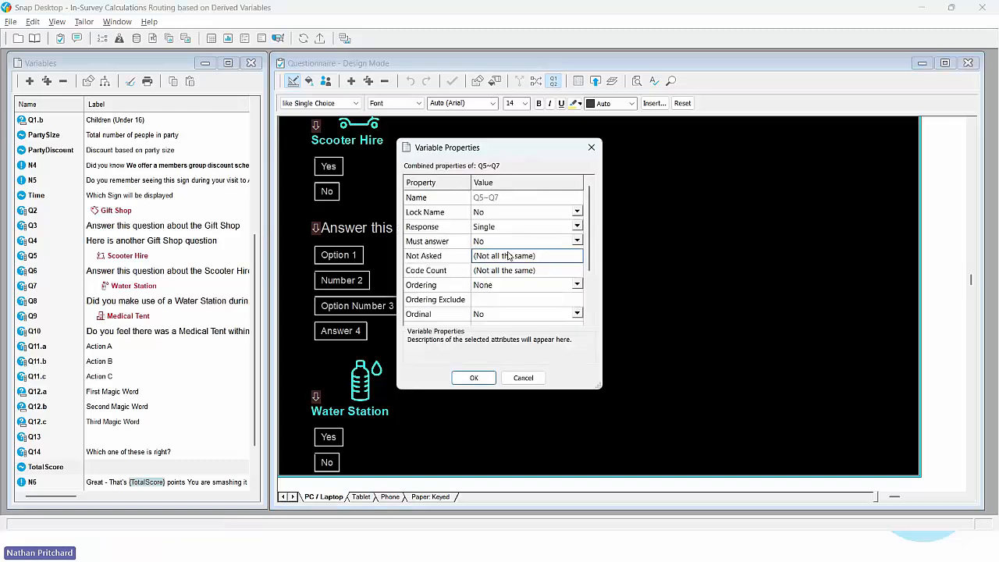
pyautogui.click(547, 260)
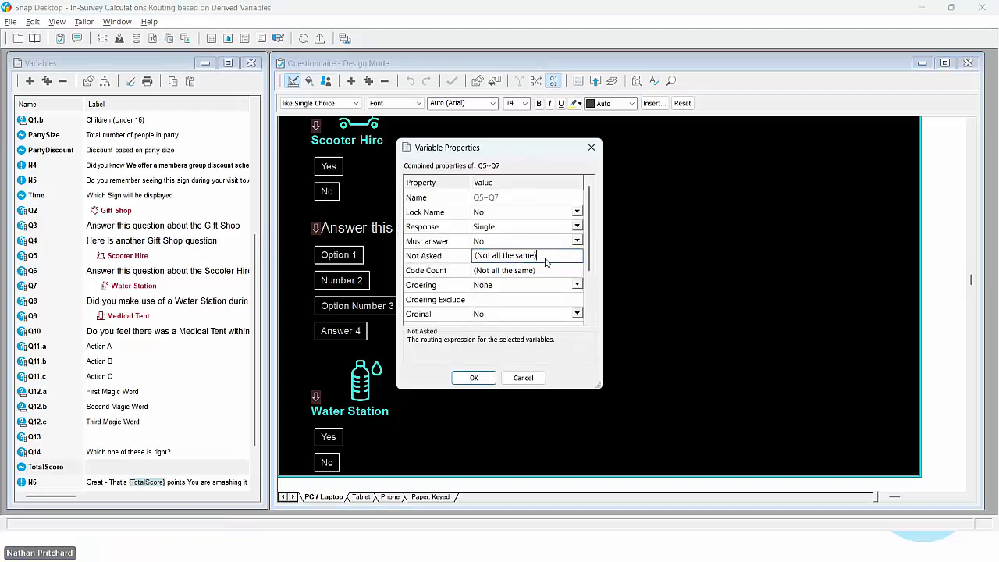
pyautogui.moveTo(546, 260); pyautogui.dragTo(471, 257)
pyautogui.hotkey('ctrl', 'v')
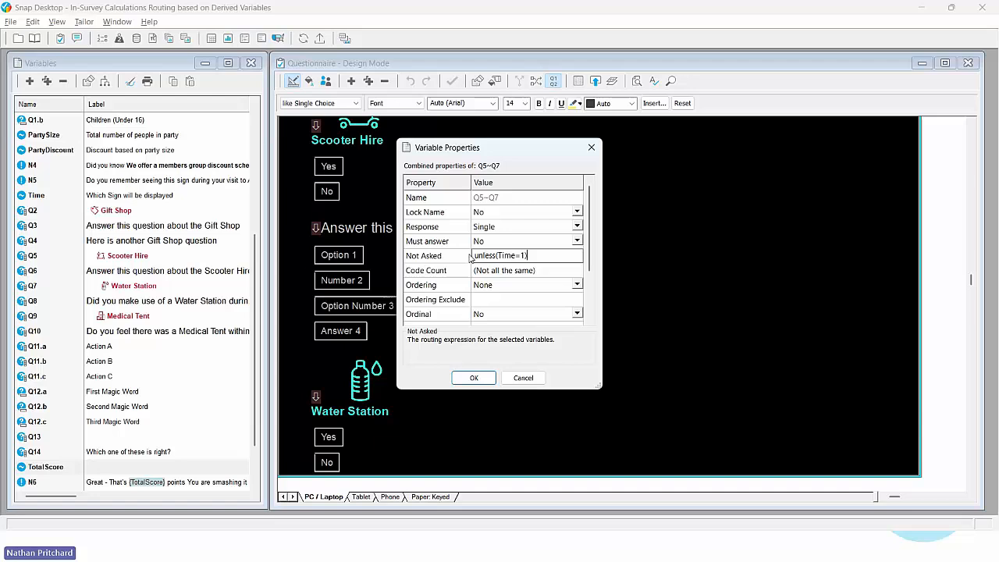
pyautogui.click(524, 256)
pyautogui.press('BackSpace')
pyautogui.write('2')
pyautogui.click(535, 380)
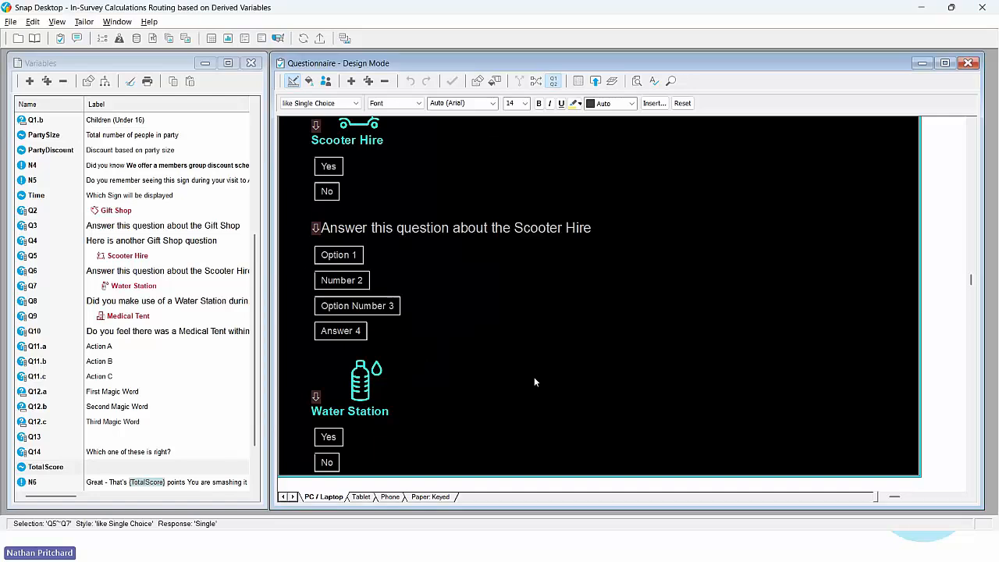